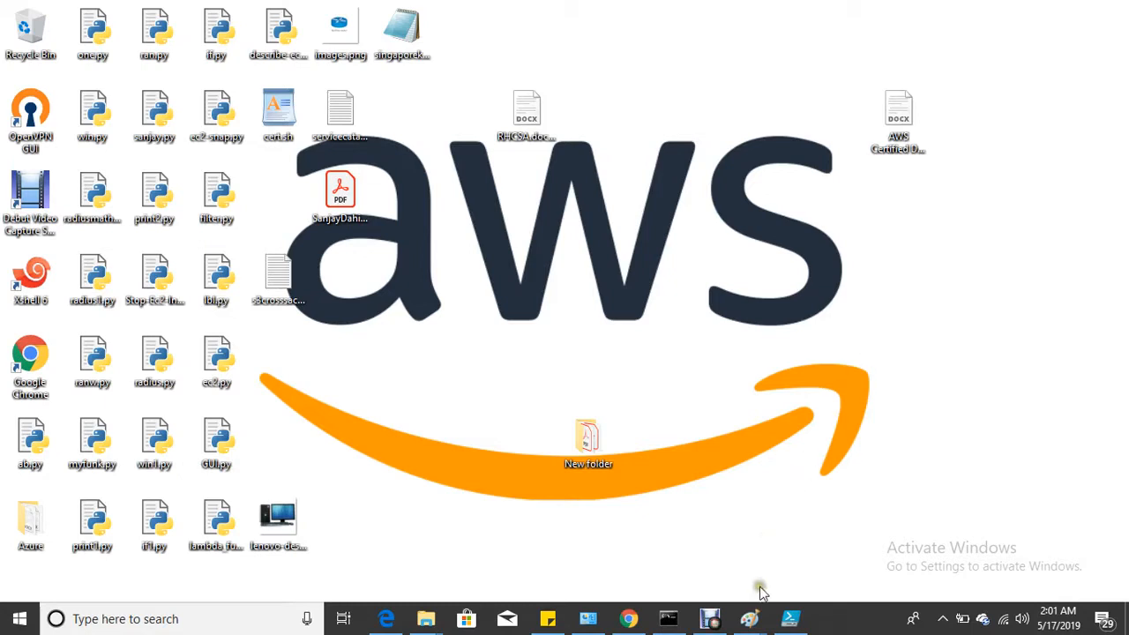
Open Paint and draw a black rectangle of about 285 × 136 px on the blank canvas
key(super+r)
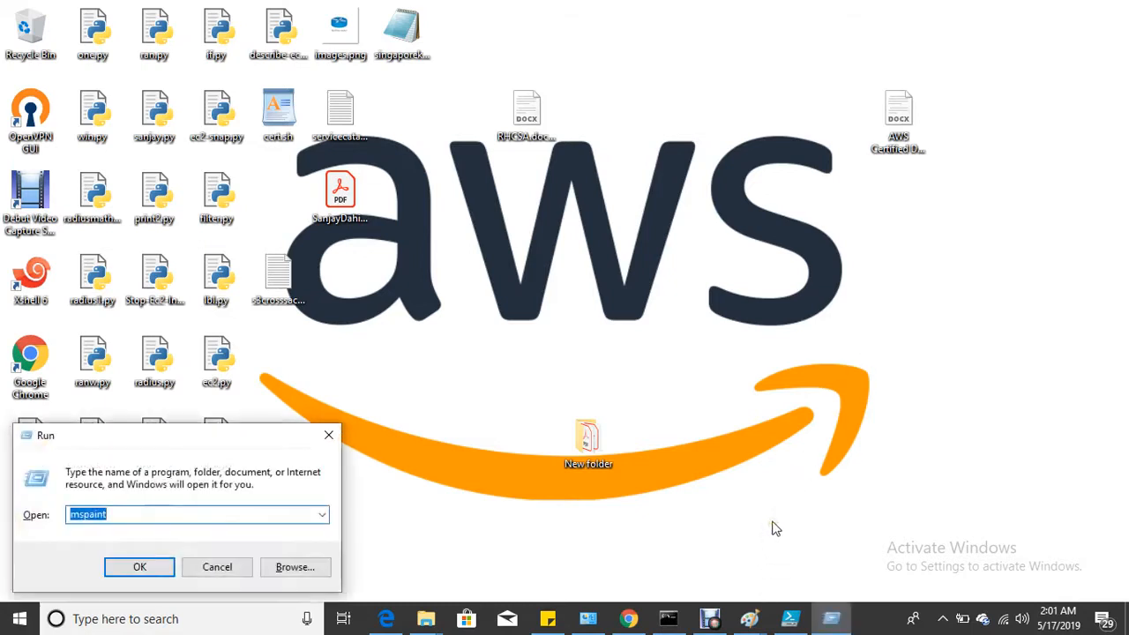
key(Return)
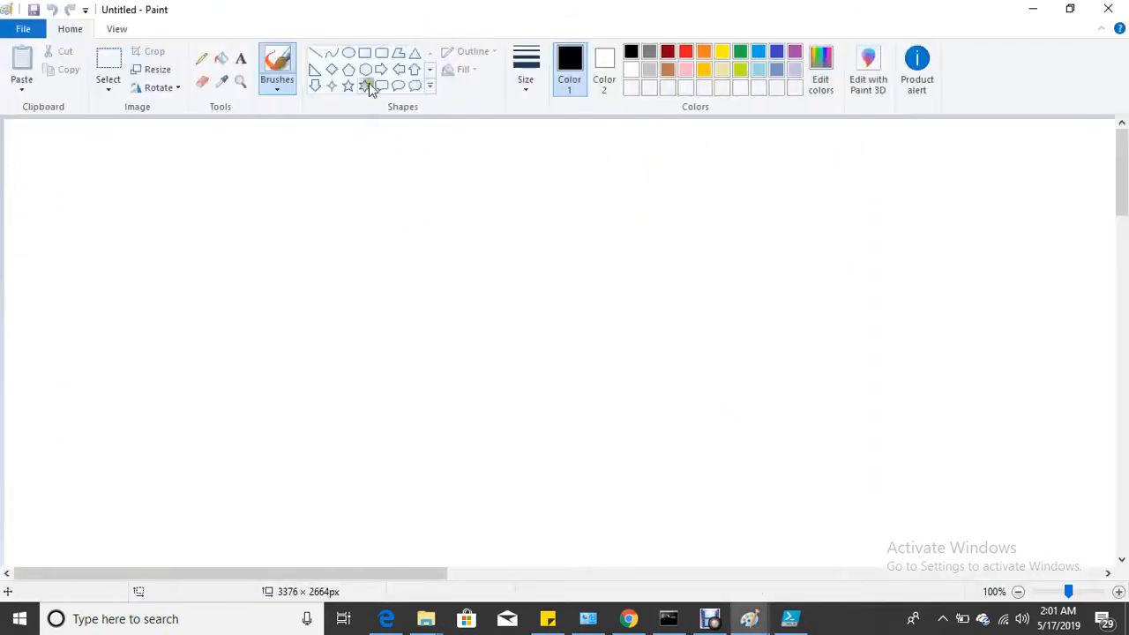
click(364, 52)
drag(552, 210, 787, 322)
Add the text label "ec2" inside the upper part of the rectangle
click(241, 59)
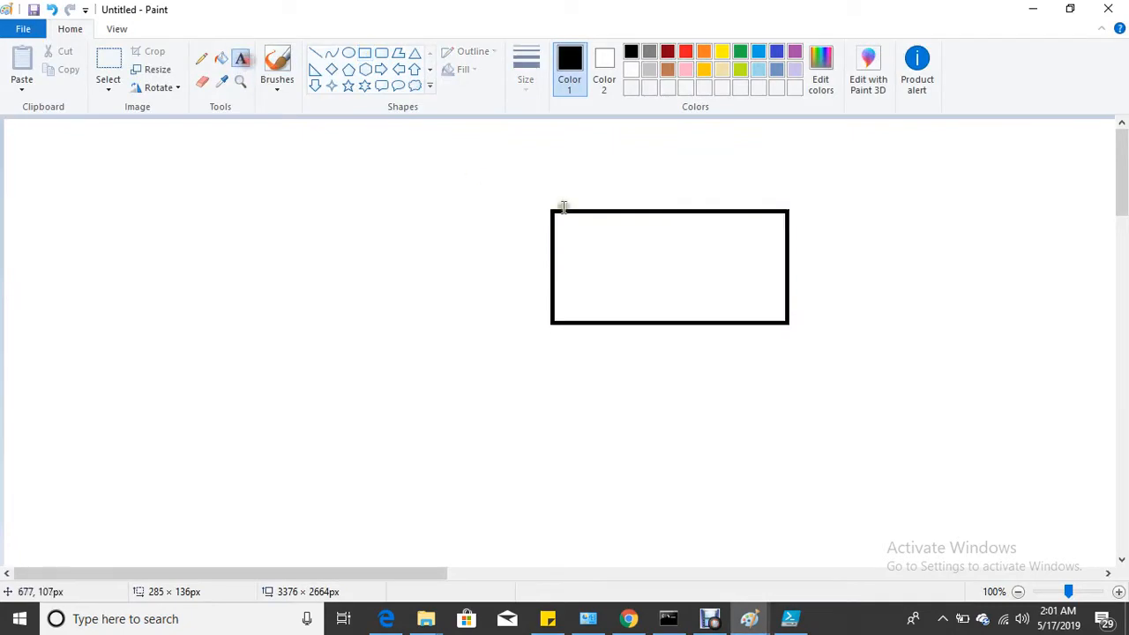
drag(563, 220, 701, 287)
text(ec2)
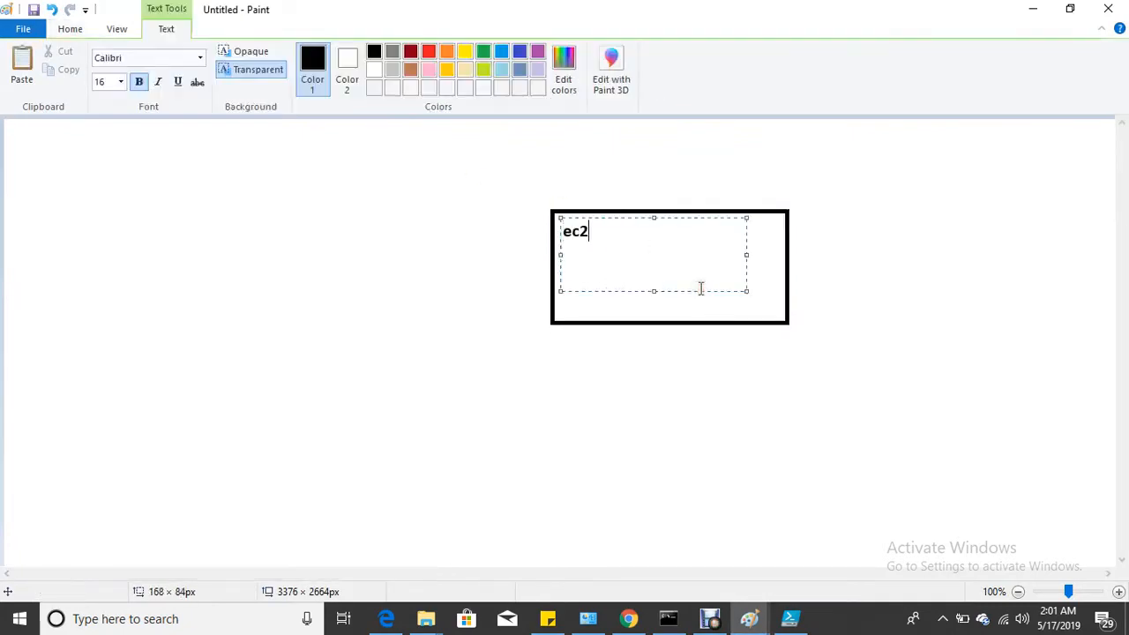
click(623, 413)
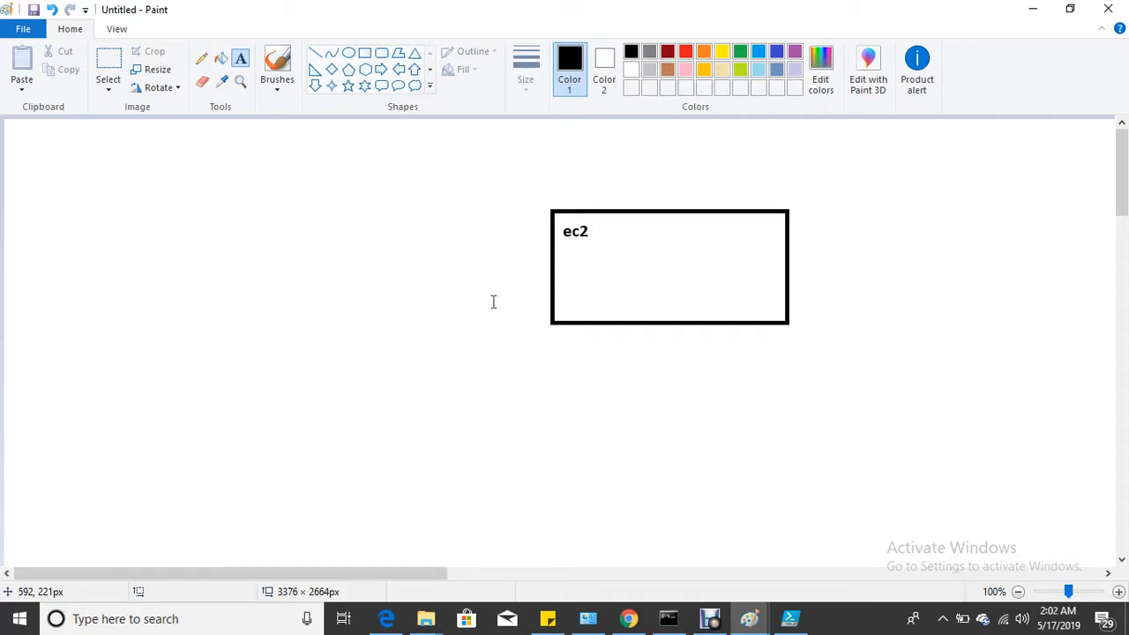
Switch to the EC2 console in Chrome, refresh the instance list and copy Machine-1's IPv4 public IP
click(635, 625)
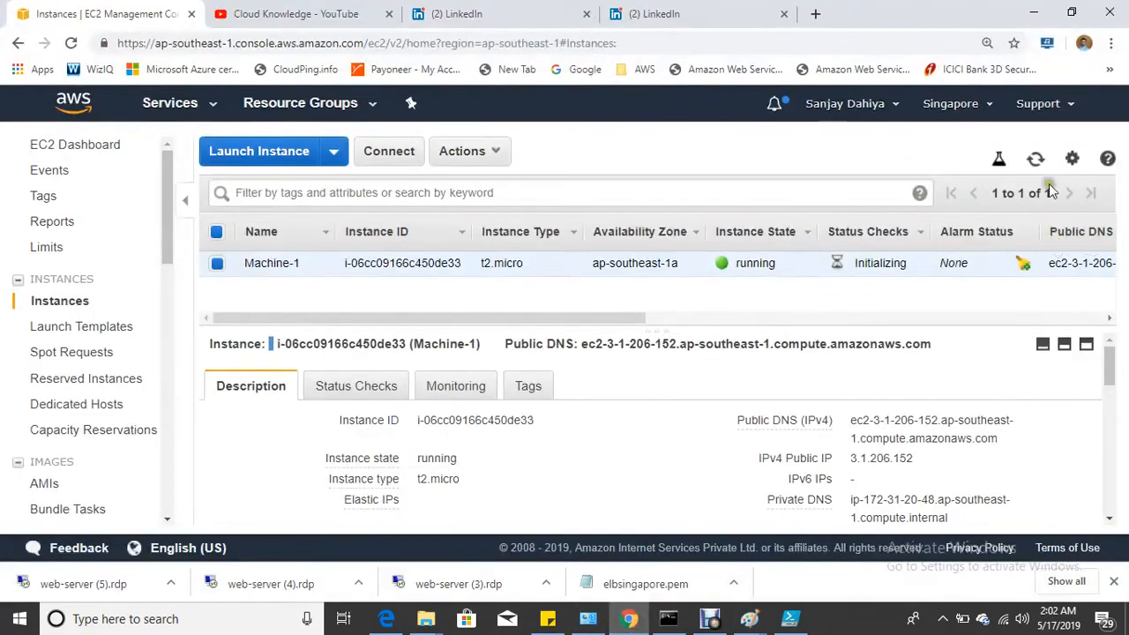
click(1036, 158)
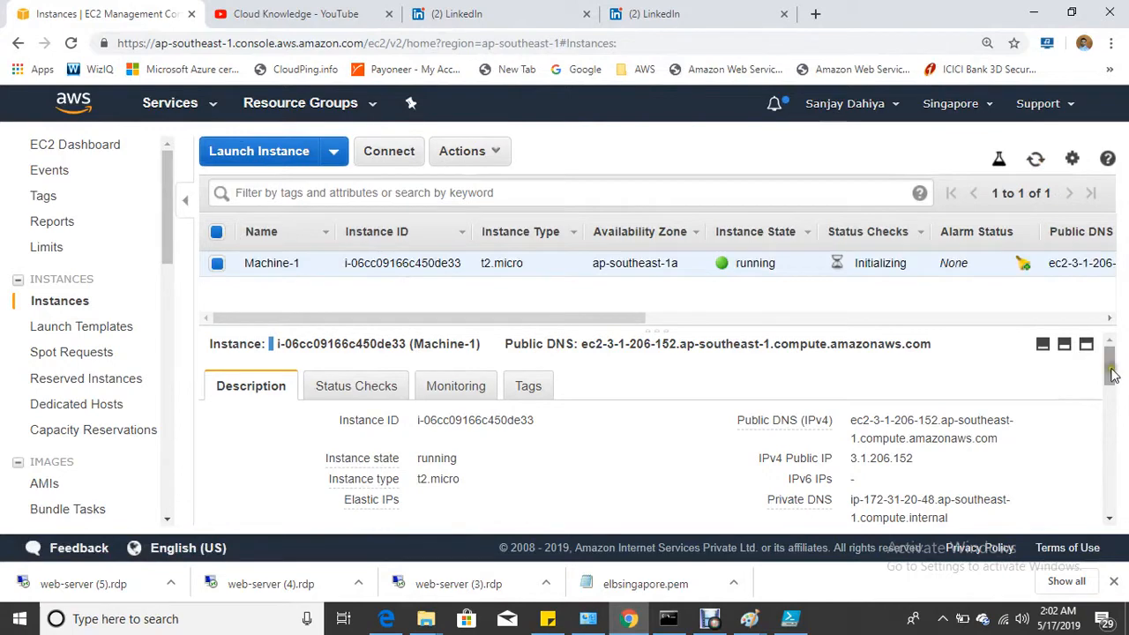
click(930, 460)
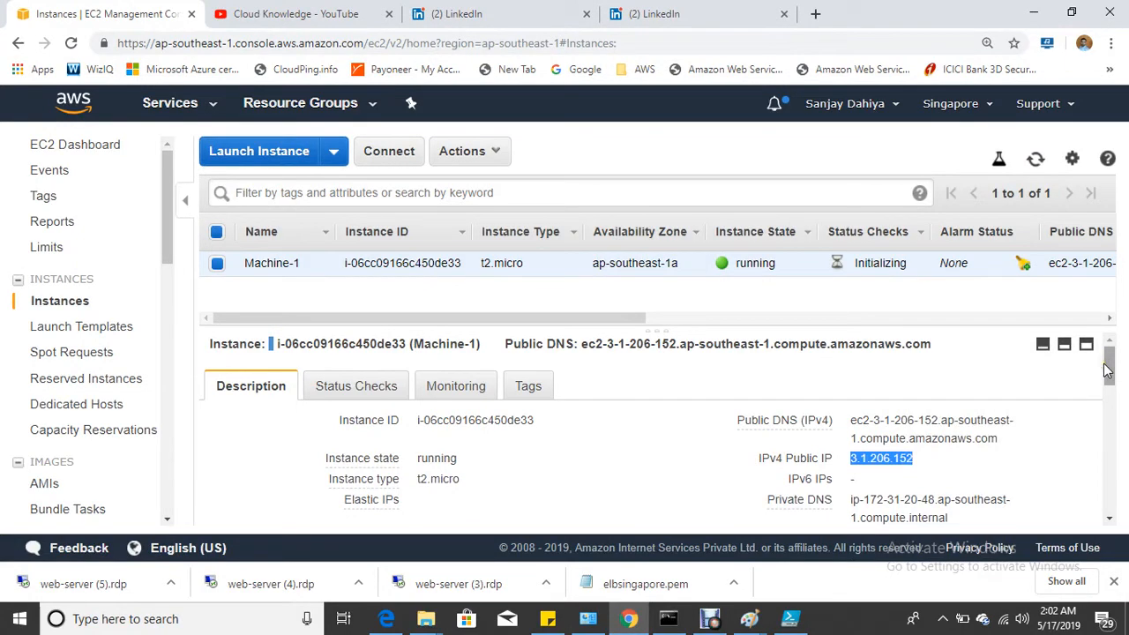
click(928, 461)
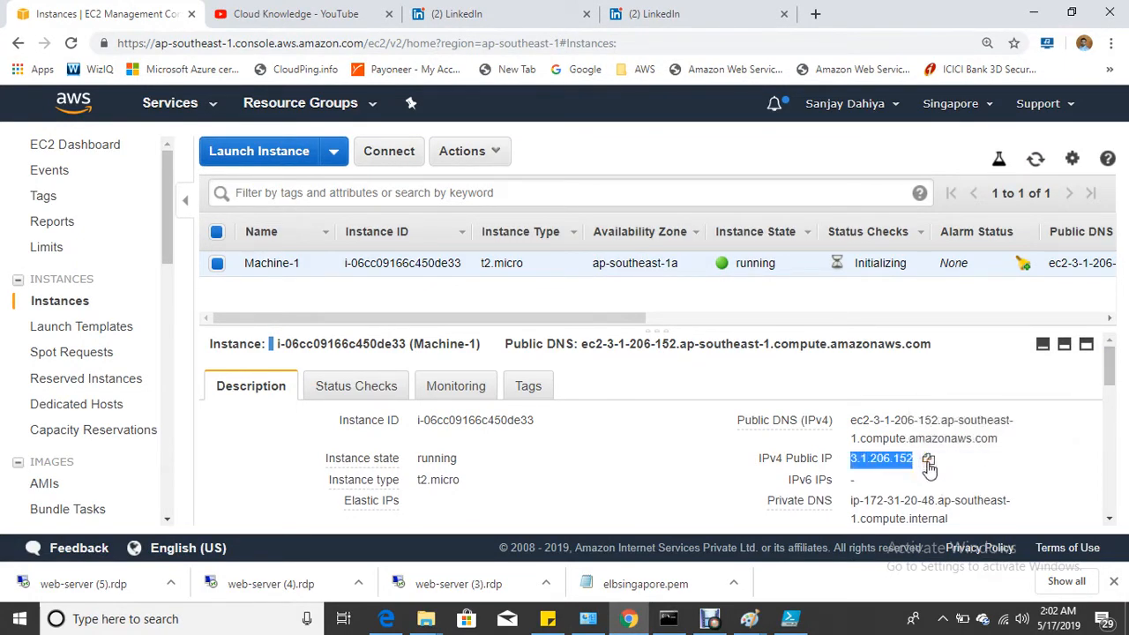
Open a Command Prompt window
key(super+r)
text(cmd)
key(Return)
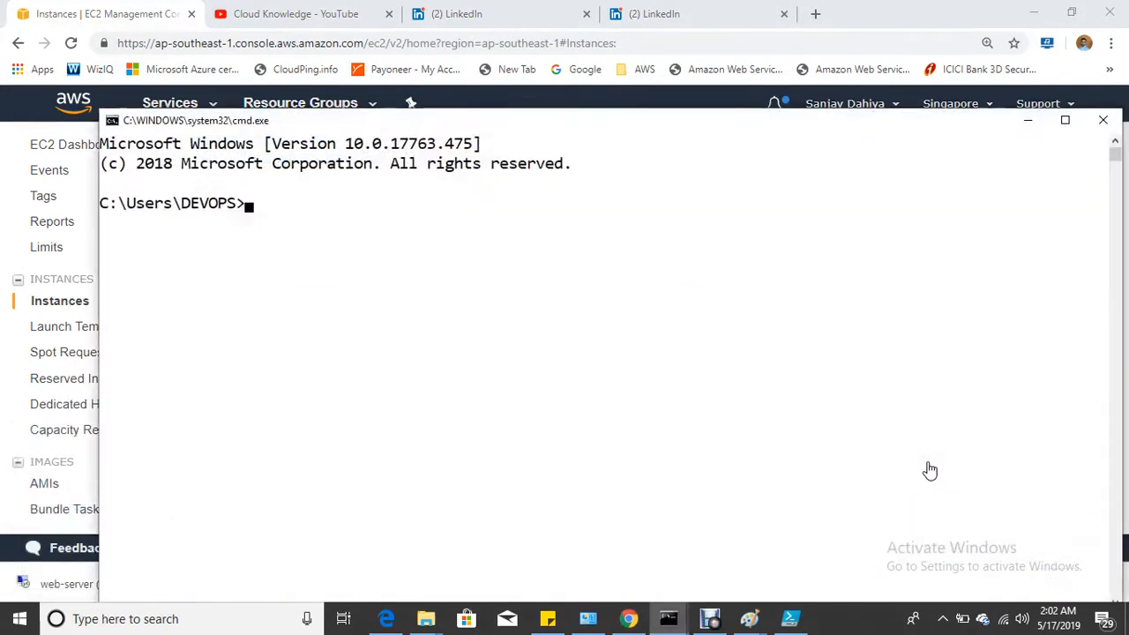
text(ssh ec2-user@)
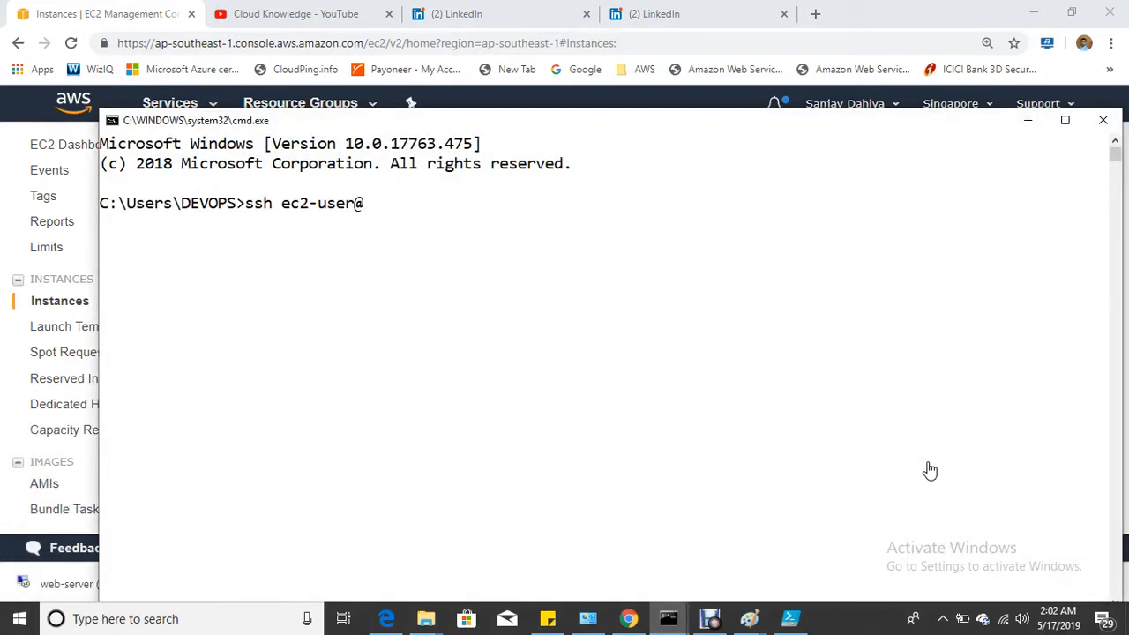
right_click(476, 246)
key(BackSpace)
key(BackSpace)
key(BackSpace)
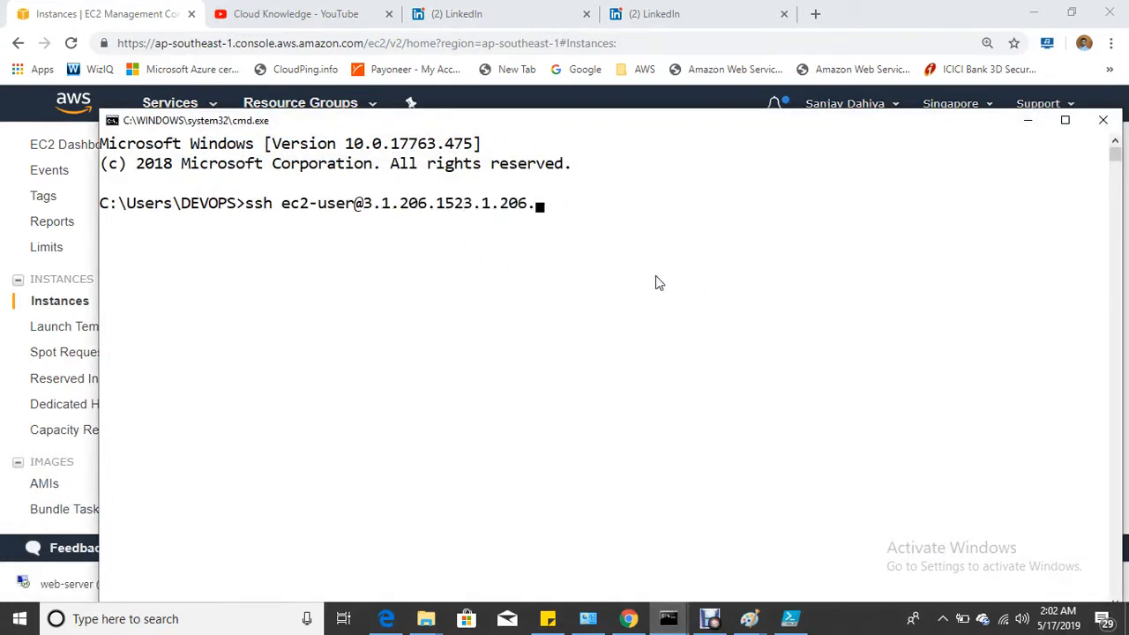
key(BackSpace)
key(BackSpace)
key(BackSpace)
key(BackSpace)
key(BackSpace)
key(BackSpace)
key(BackSpace)
key(Return)
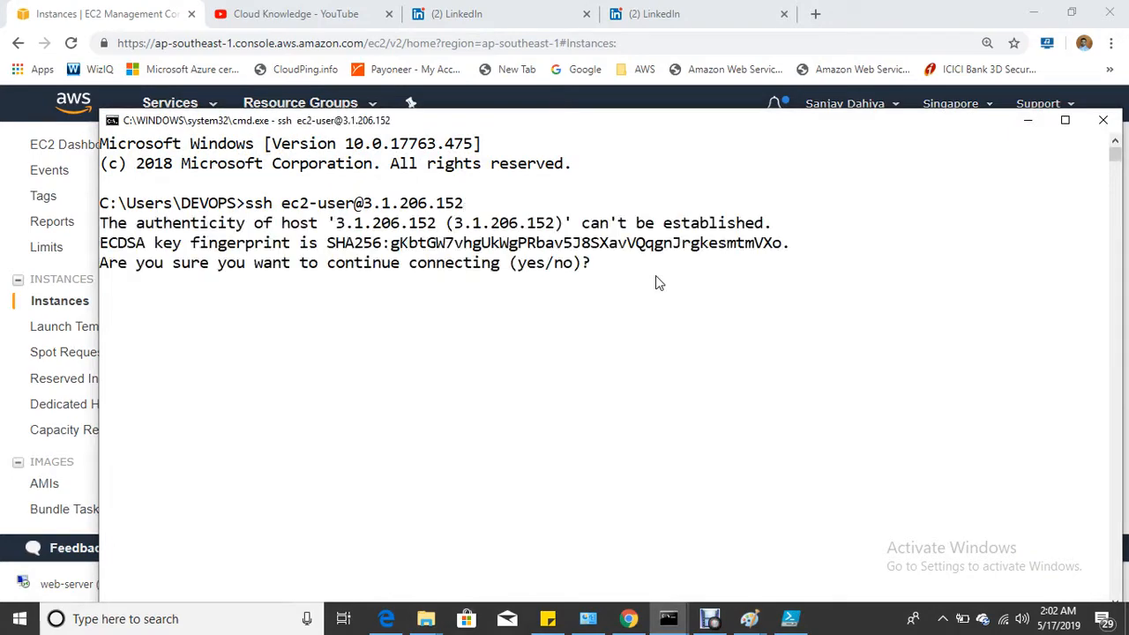
text(yes)
key(Return)
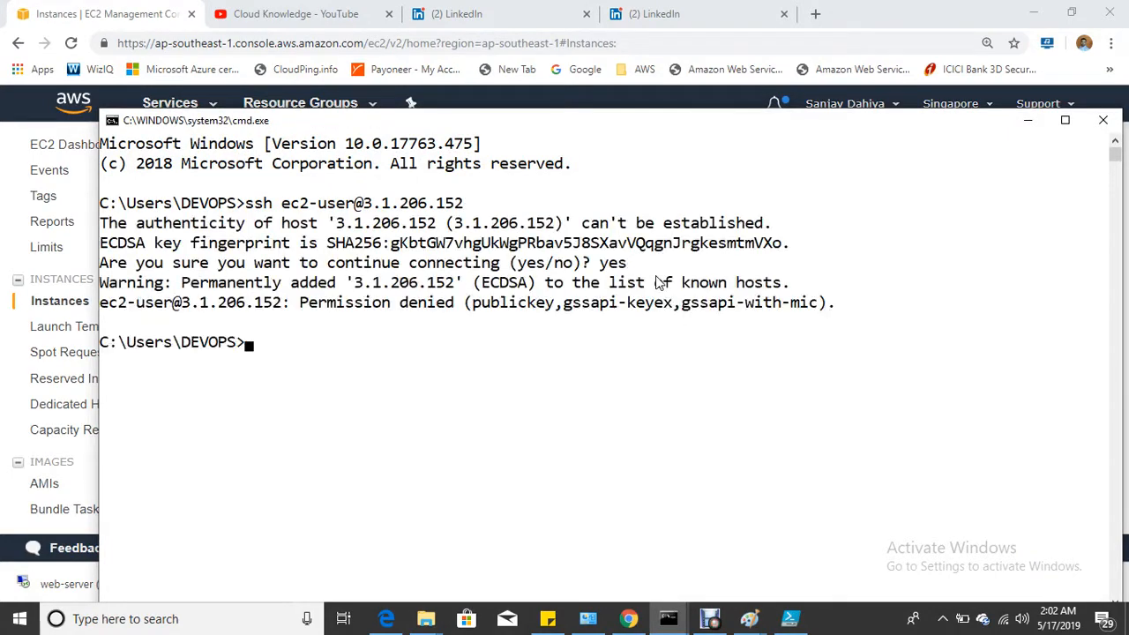
mouse_move(624, 121)
mouse_down()
mouse_move(622, 510)
mouse_move(595, 132)
mouse_move(618, 356)
mouse_move(643, 132)
mouse_up()
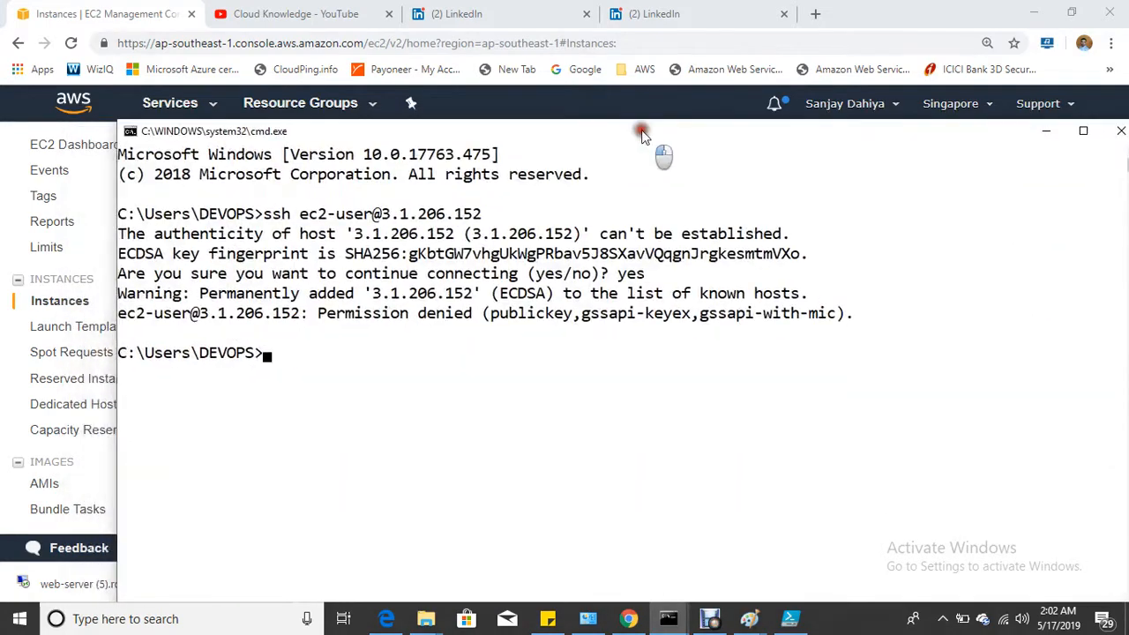
key(Up)
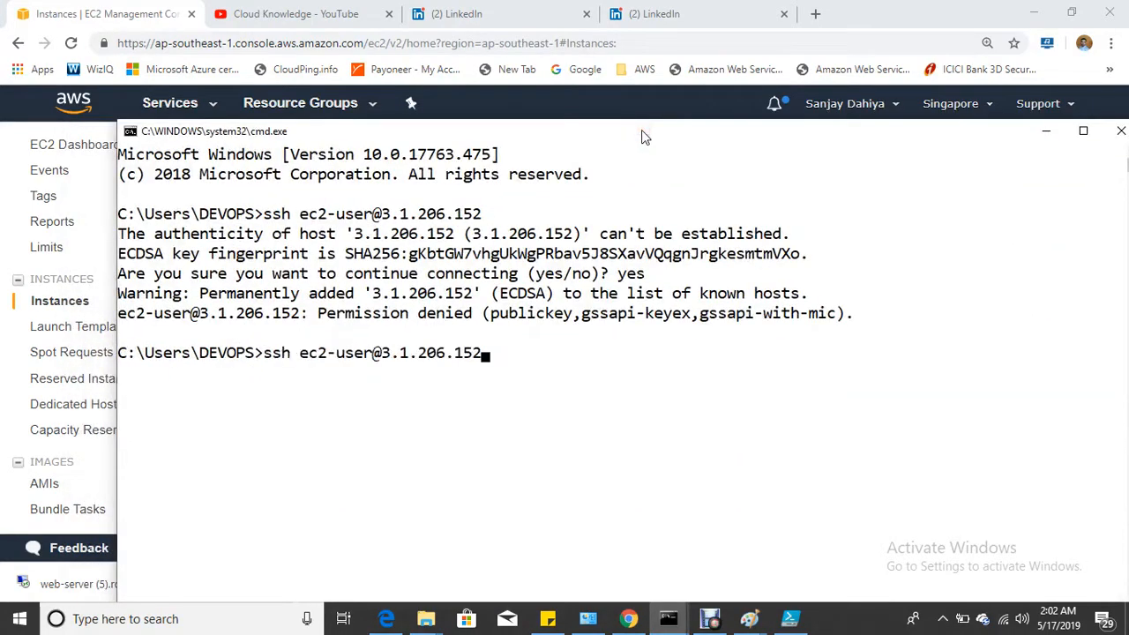
key(BackSpace)
key(BackSpace)
key(BackSpace)
key(BackSpace)
key(BackSpace)
key(BackSpace)
key(BackSpace)
key(BackSpace)
key(BackSpace)
key(BackSpace)
key(BackSpace)
key(BackSpace)
key(BackSpace)
key(BackSpace)
key(BackSpace)
key(BackSpace)
key(BackSpace)
key(BackSpace)
key(BackSpace)
key(BackSpace)
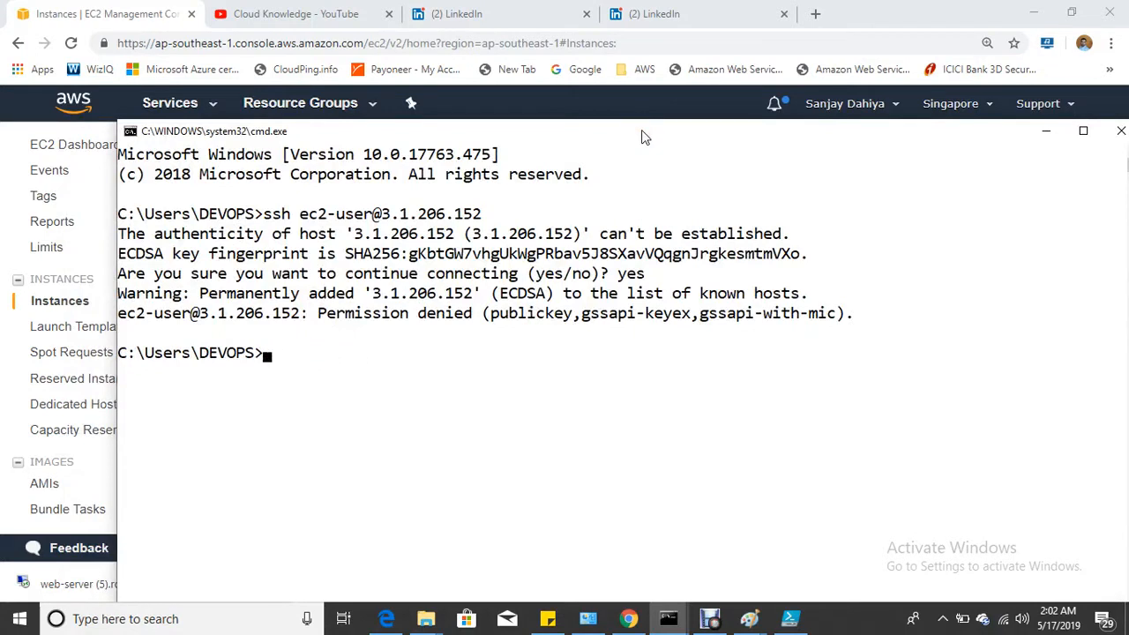
Change the working directory to Downloads
text(cd)
text( Documents)
key(BackSpace)
key(BackSpace)
key(BackSpace)
key(BackSpace)
key(BackSpace)
key(BackSpace)
key(BackSpace)
key(BackSpace)
text(ownloads)
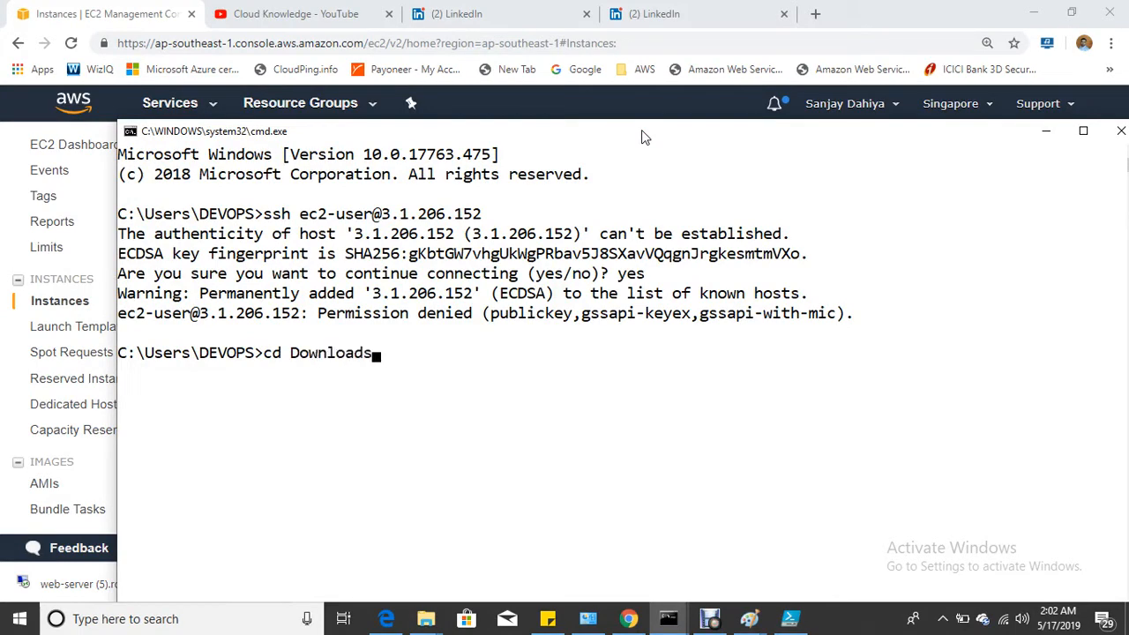
key(Return)
key(Return)
key(Up)
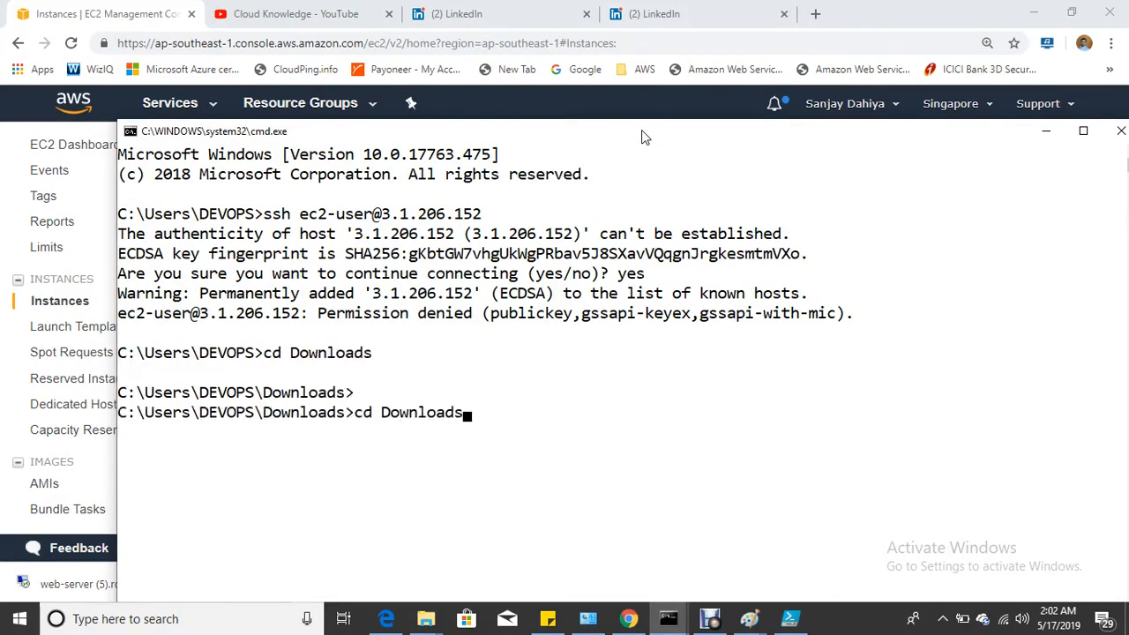
key(Up)
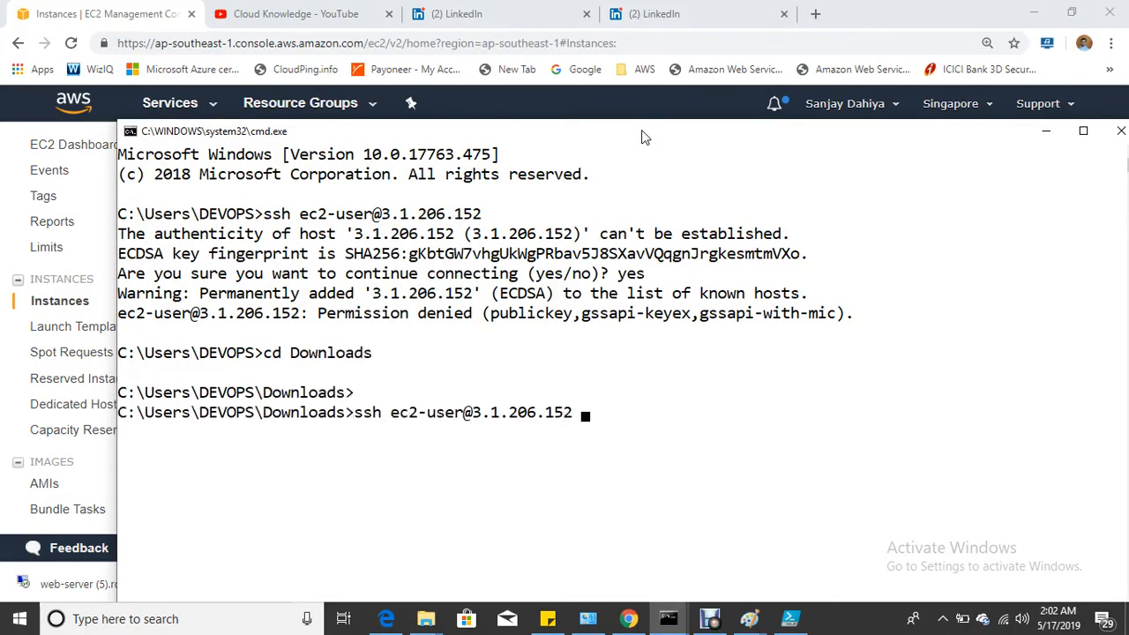
text(-i elb)
key(Tab)
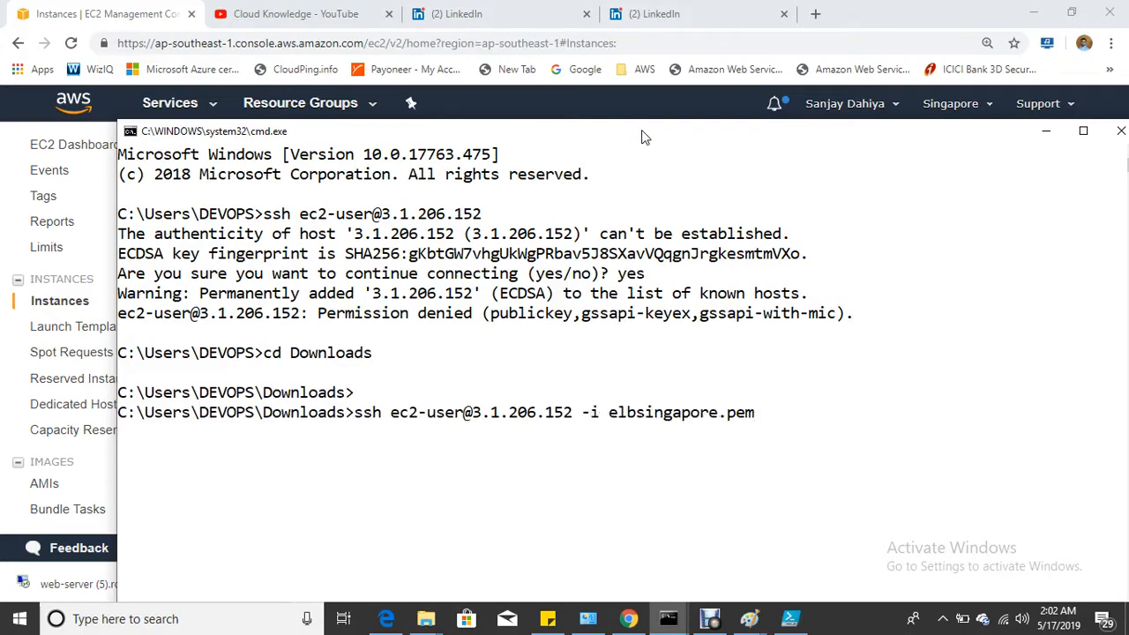
key(Return)
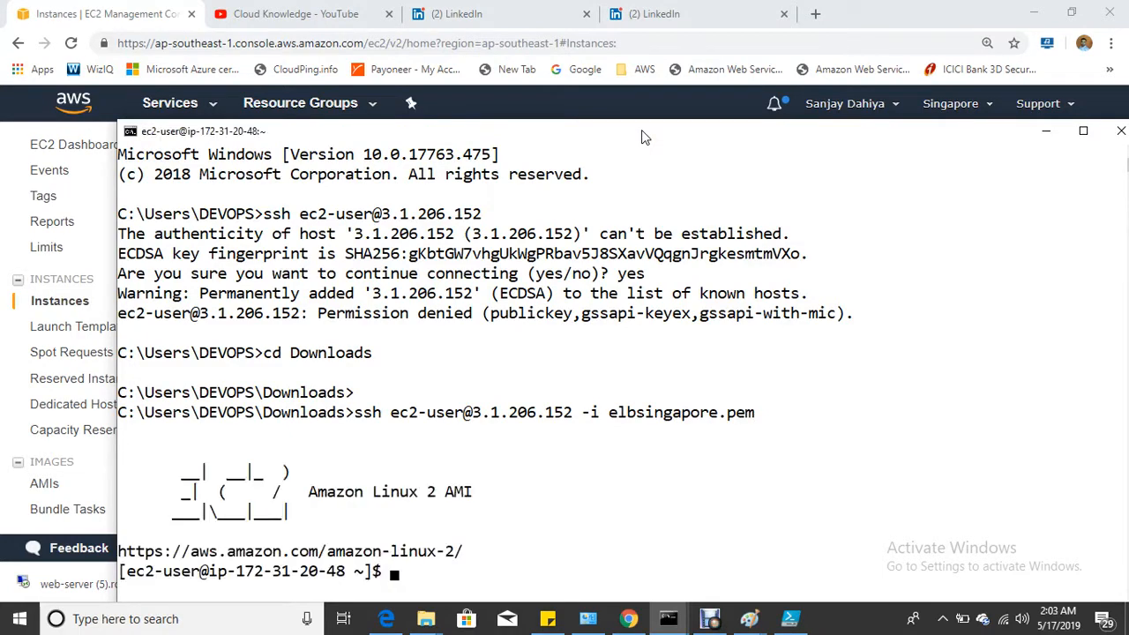
Switch to the root user with sudo su, change to its home directory and clear the terminal
drag(644, 137, 632, 74)
text(sudo su)
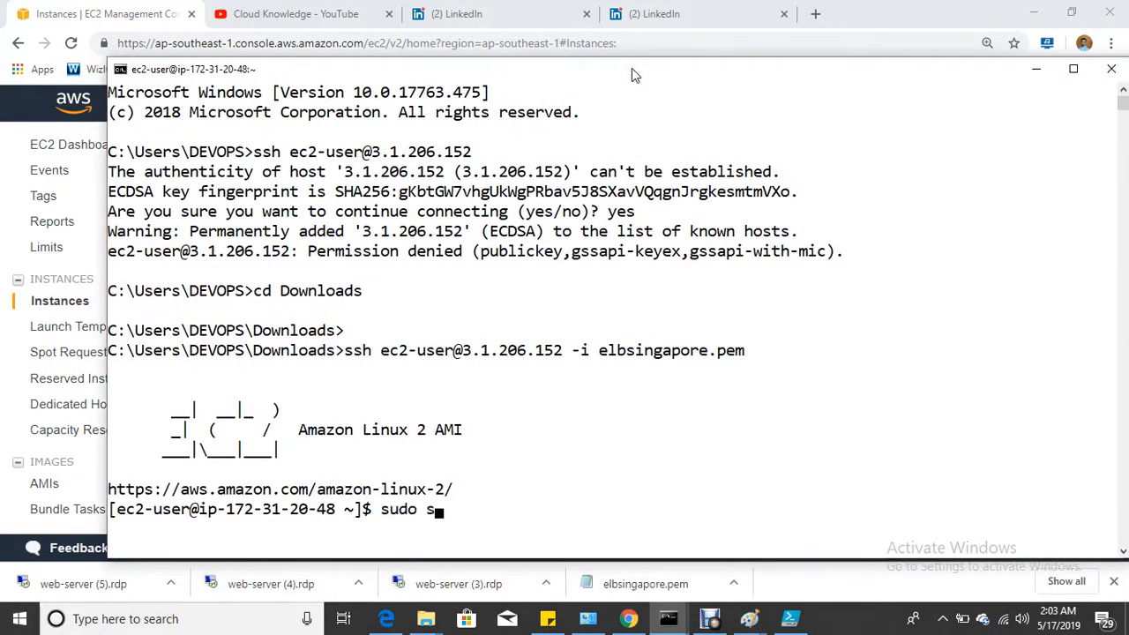
key(Return)
key(Return)
text(cd)
key(Return)
key(ctrl+l)
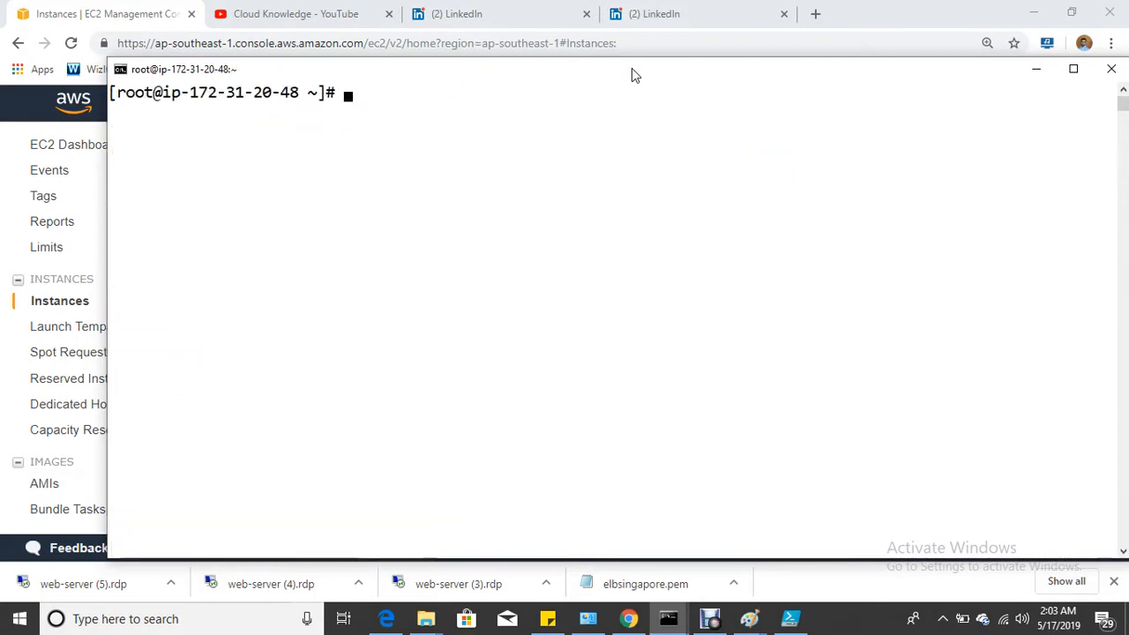
List the instance's disks with fdisk -l and highlight the /dev/xvda disk name and size
key(Return)
key(Return)
key(Return)
text(fdisk )
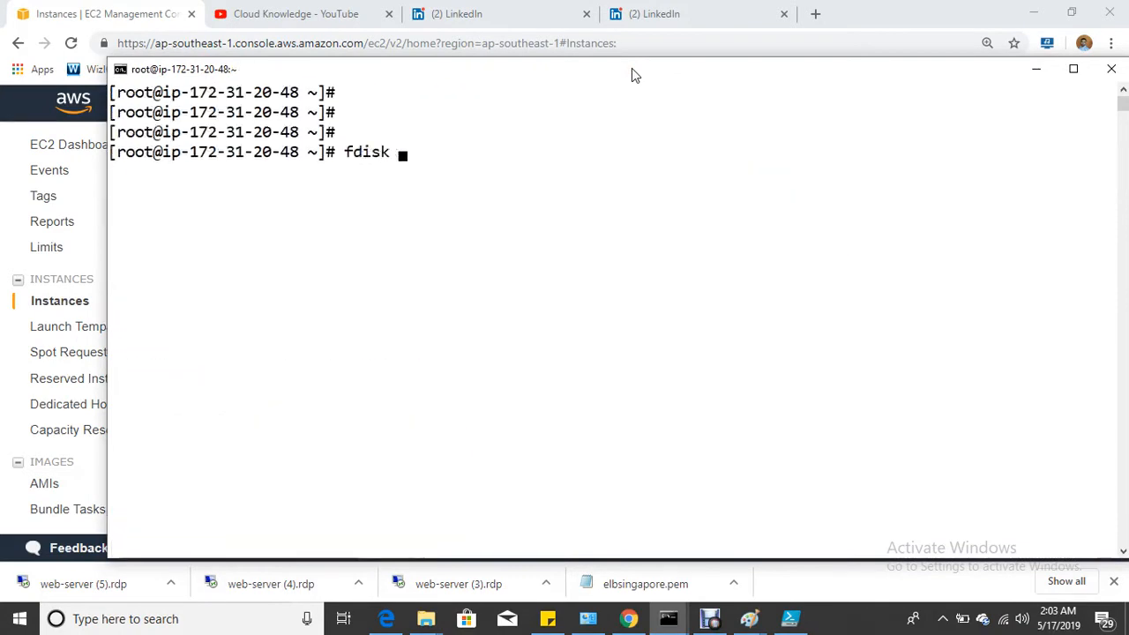
text(-l)
key(Return)
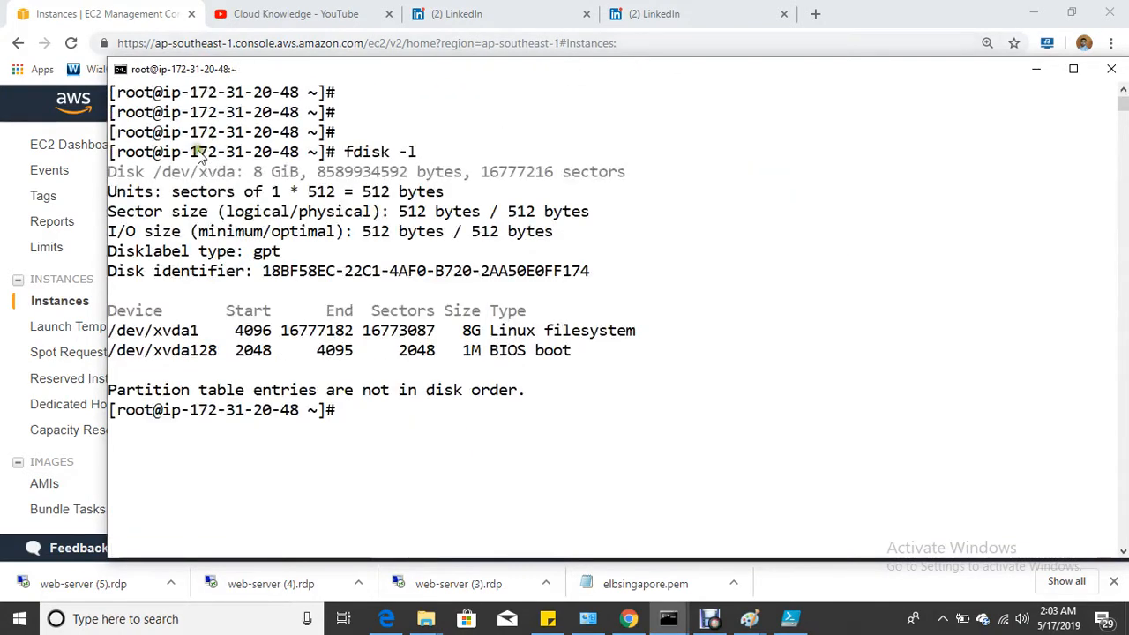
drag(153, 172, 306, 173)
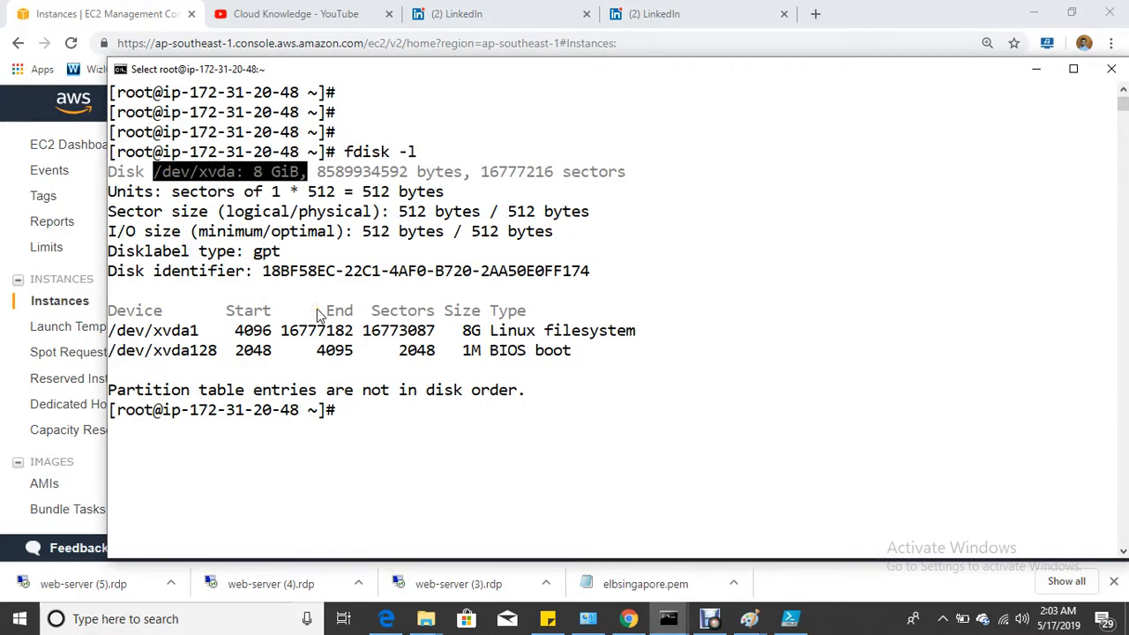
List the block devices with lsblk and highlight the xvda disk name
text(lsblk)
key(Return)
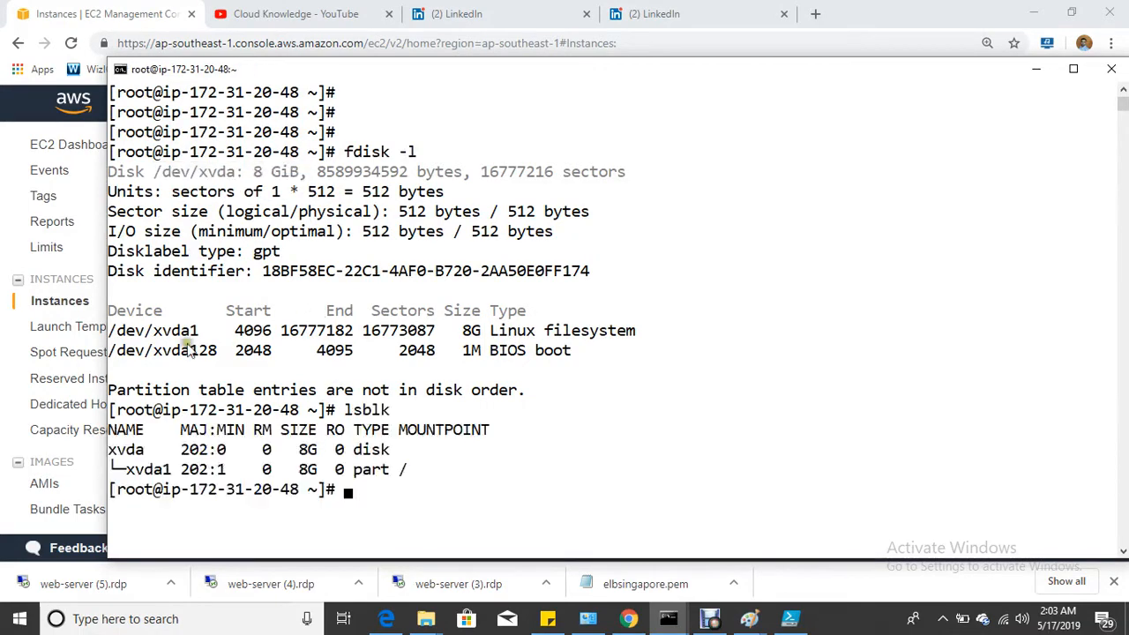
drag(107, 449, 151, 451)
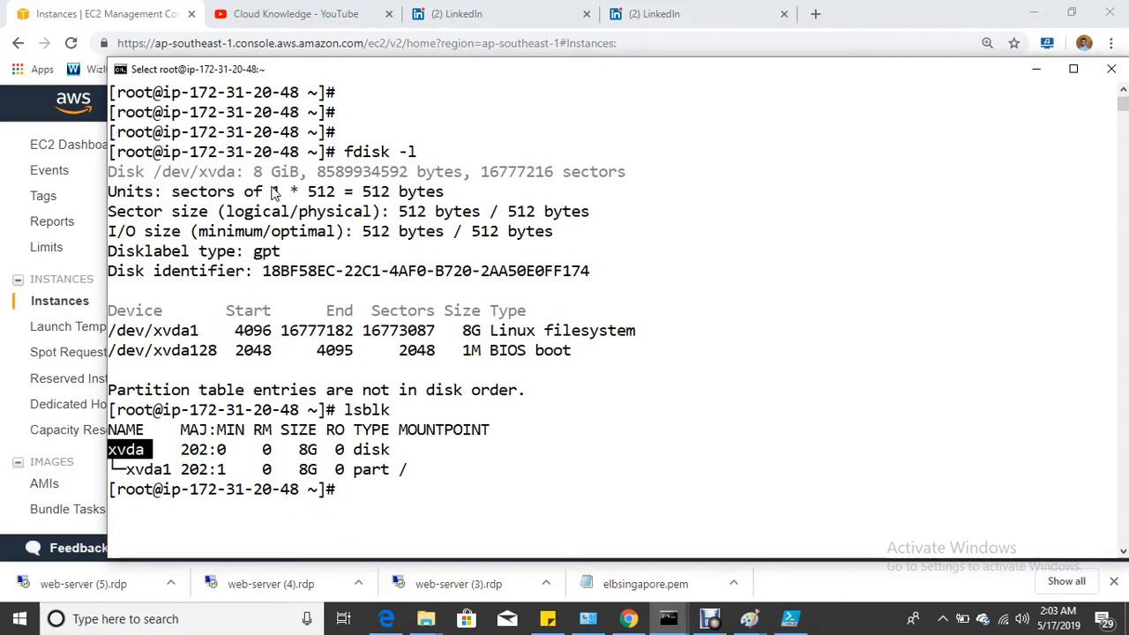
Return to the EC2 console, open the Elastic Block Store volumes and start creating a new volume
click(1036, 71)
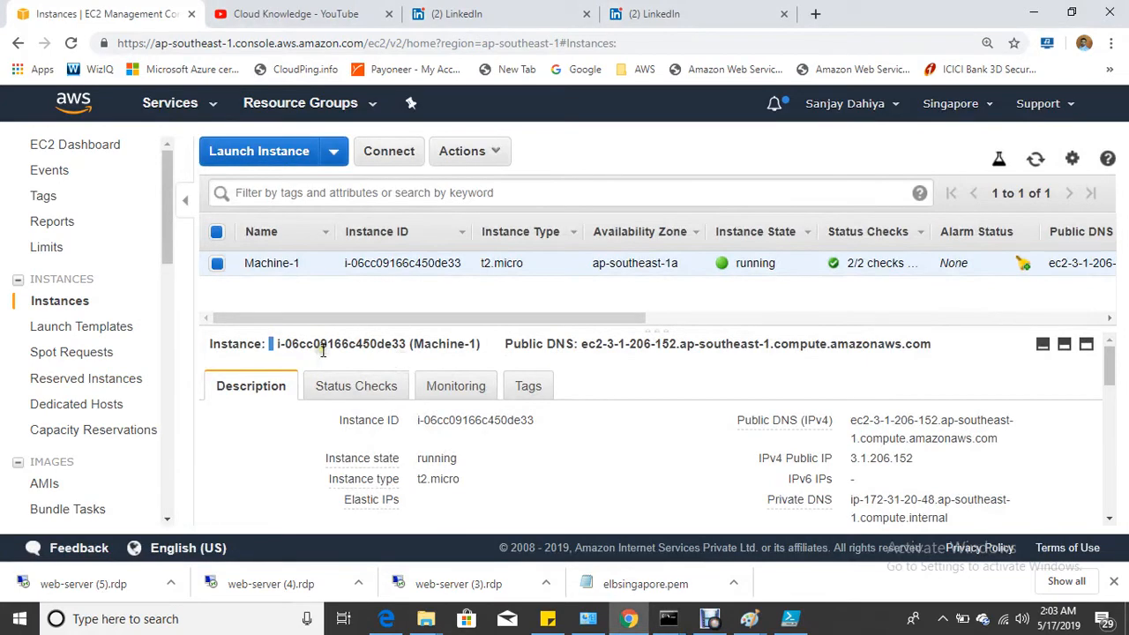
drag(167, 237, 168, 334)
click(49, 241)
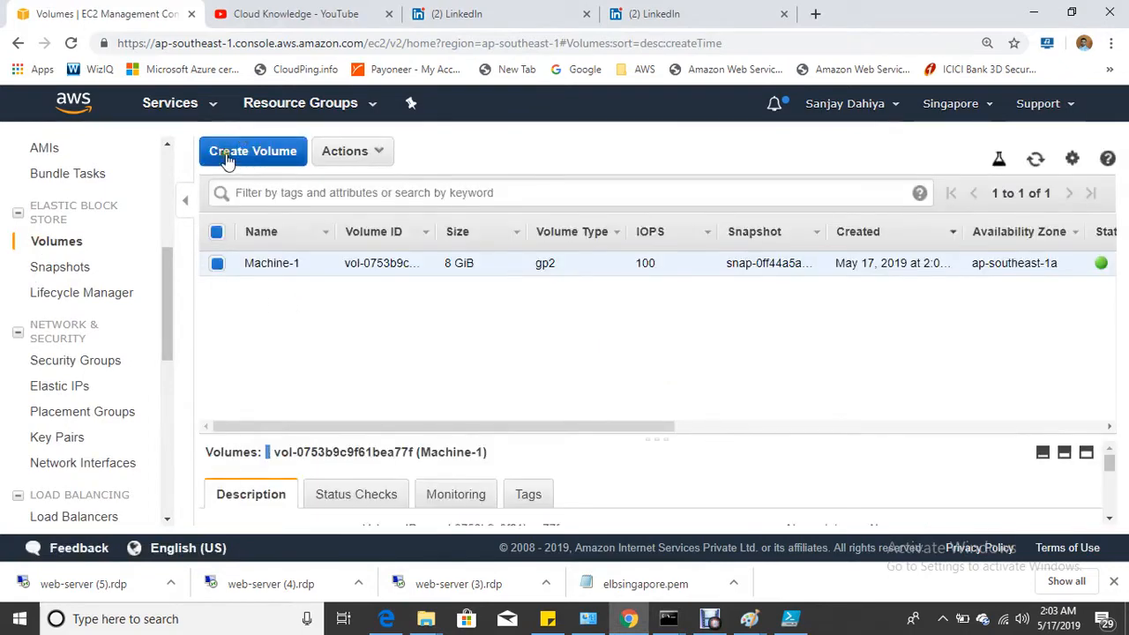
click(230, 157)
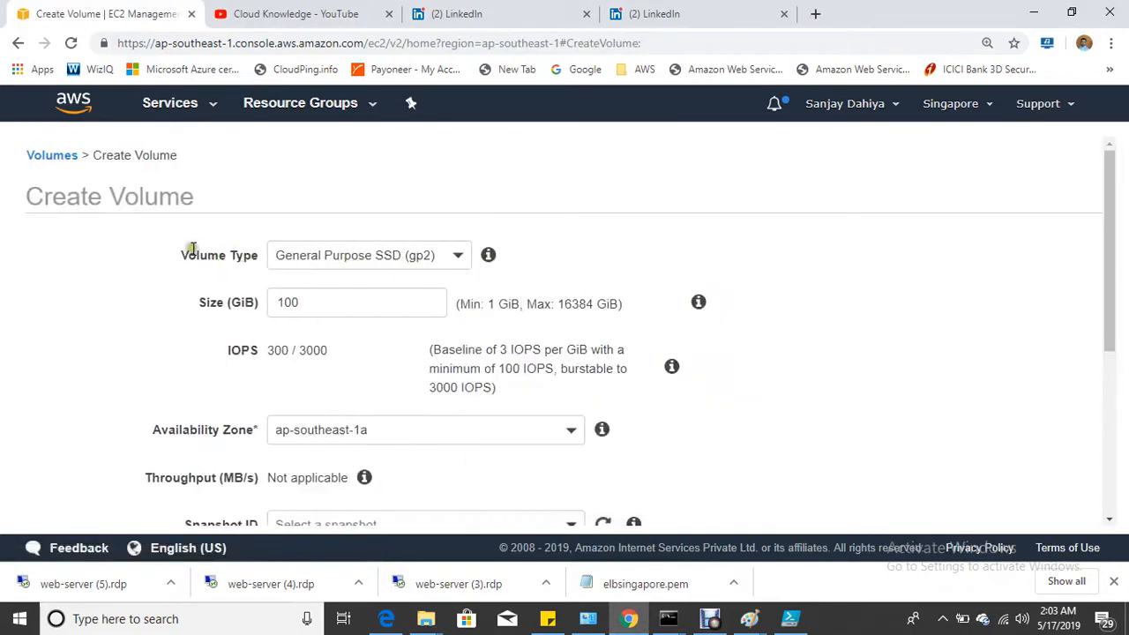
Set the new volume's size to 15 GiB and view the available availability zones without changing the selection
double_click(346, 311)
text(15)
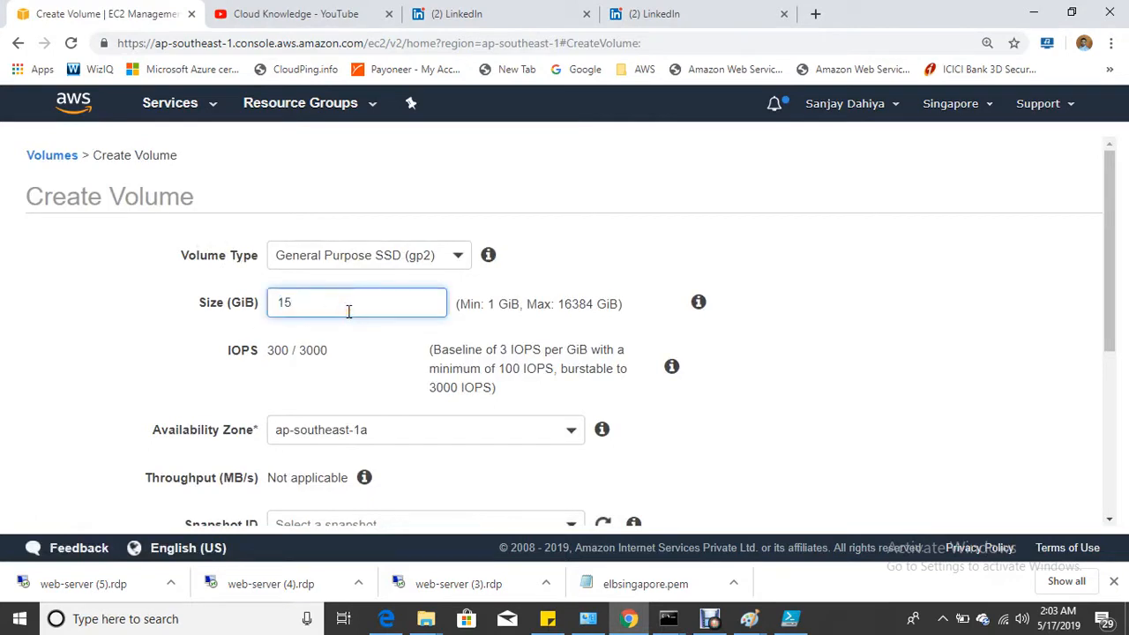
click(375, 345)
scroll(265, 370, down, 1)
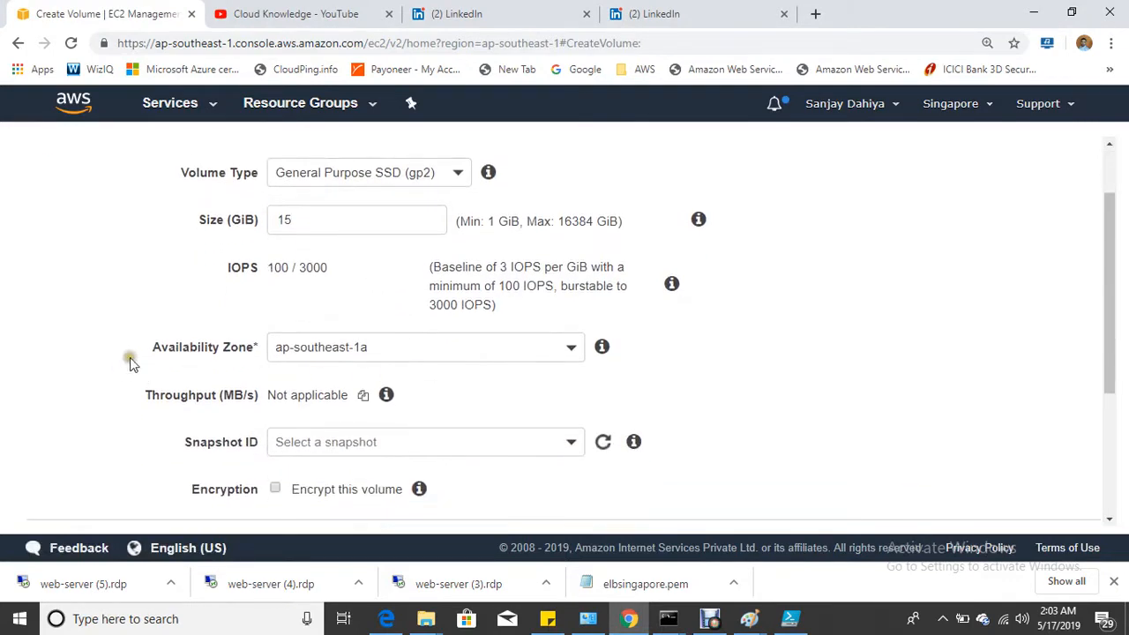
click(527, 347)
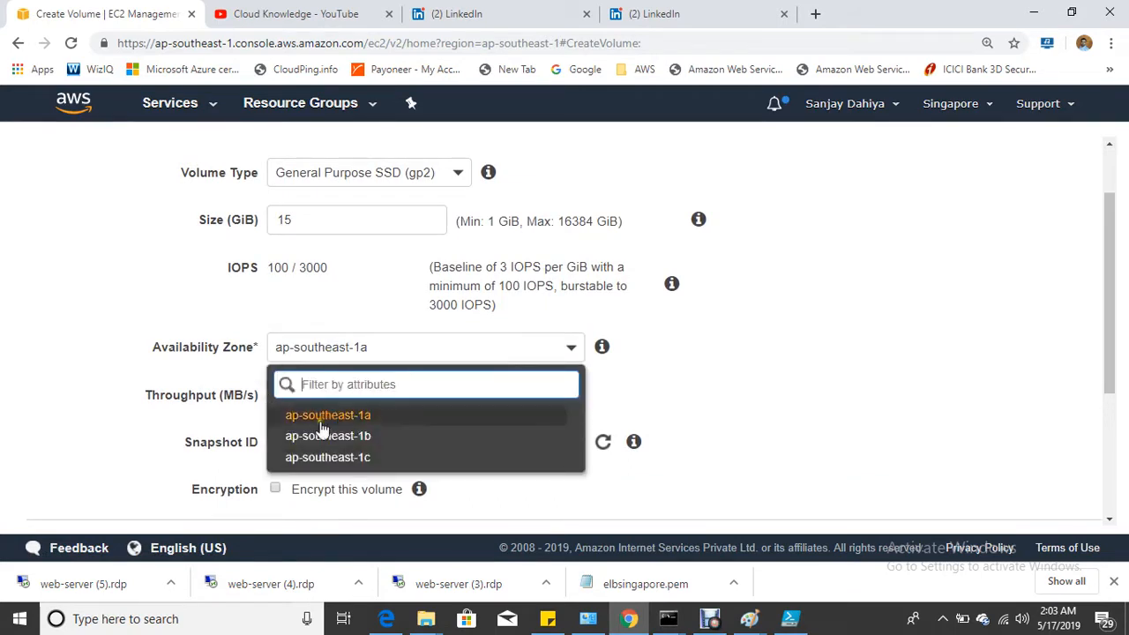
mouse_move(632, 440)
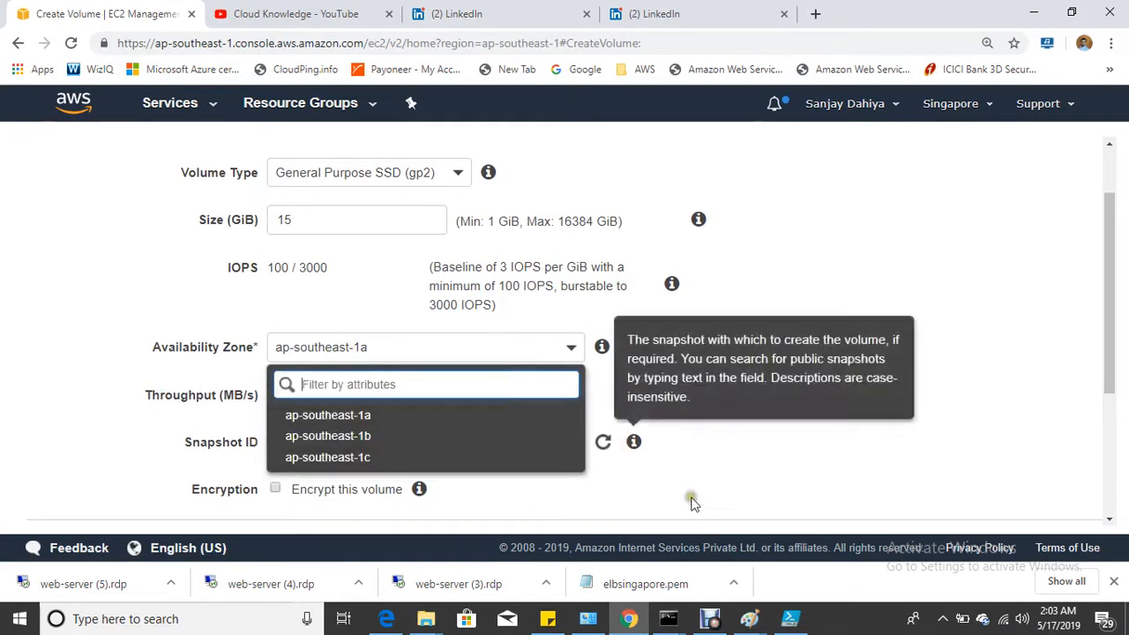
click(694, 452)
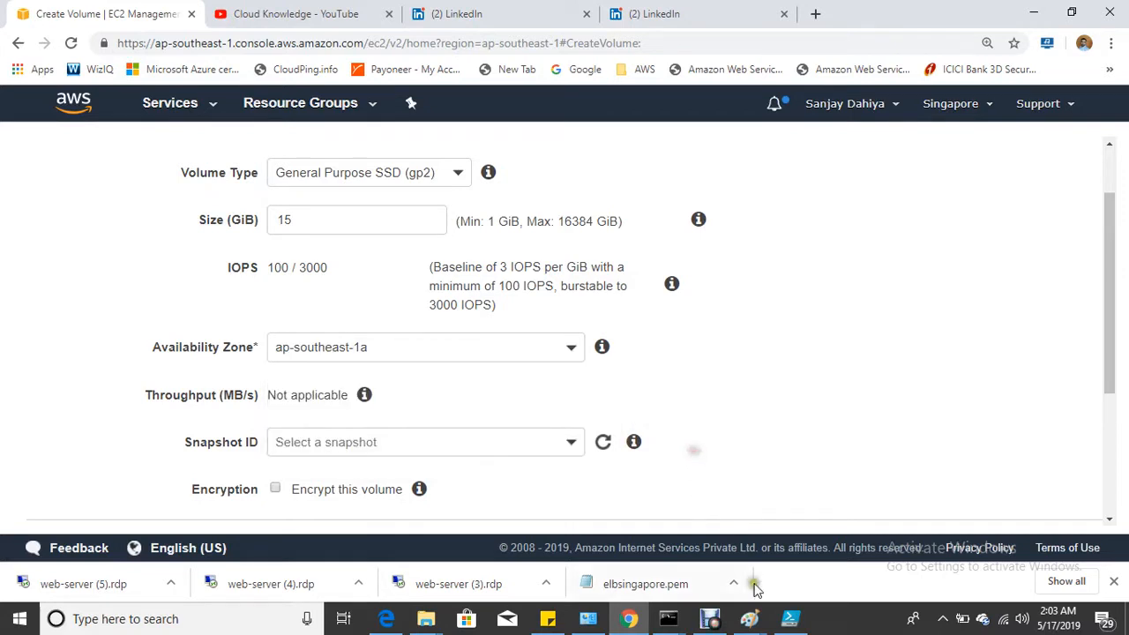
Switch to the Paint drawing and add the label "zone-a" above the ec2 rectangle
mouse_move(750, 617)
click(882, 556)
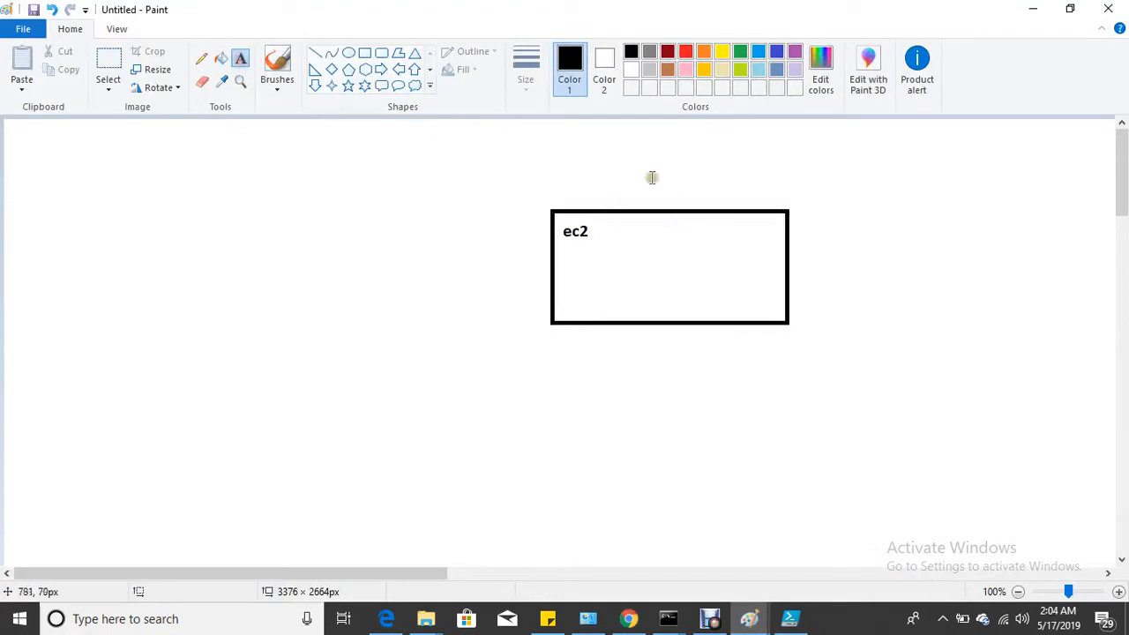
drag(635, 162, 787, 187)
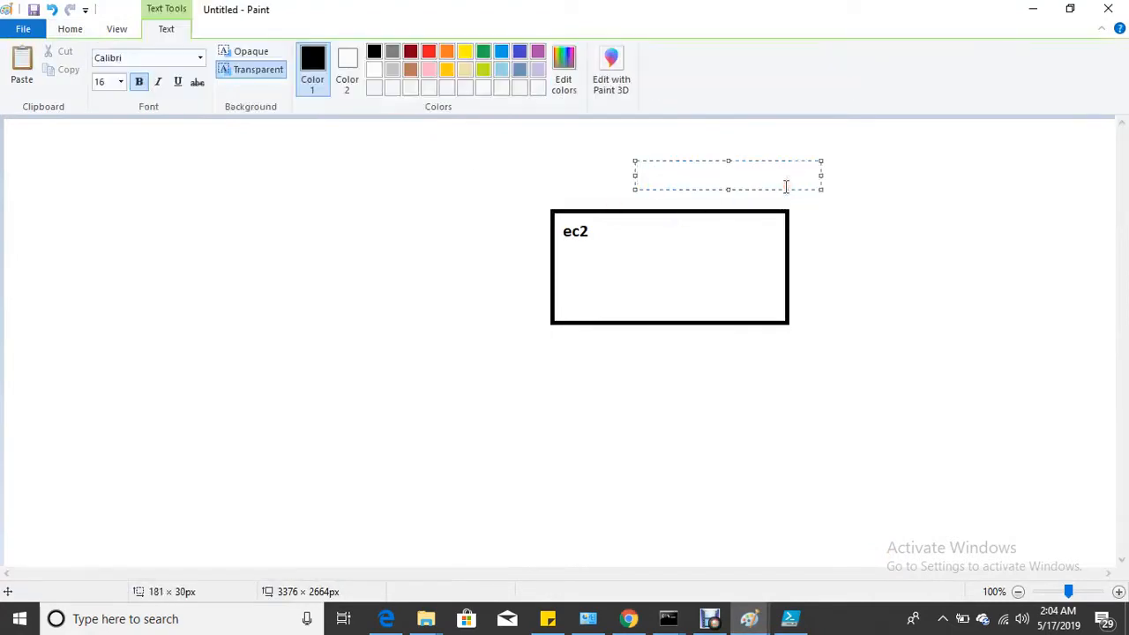
text(zone-a)
click(736, 485)
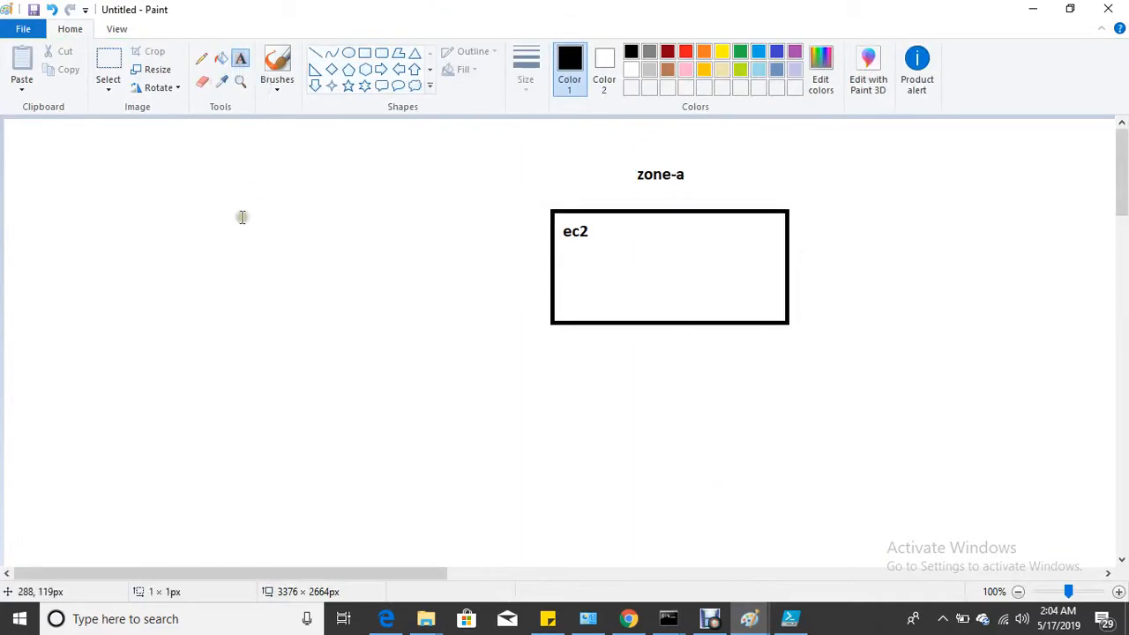
Draw a second rectangle of about 146 × 124 px to the left of the ec2 rectangle
drag(241, 217, 426, 321)
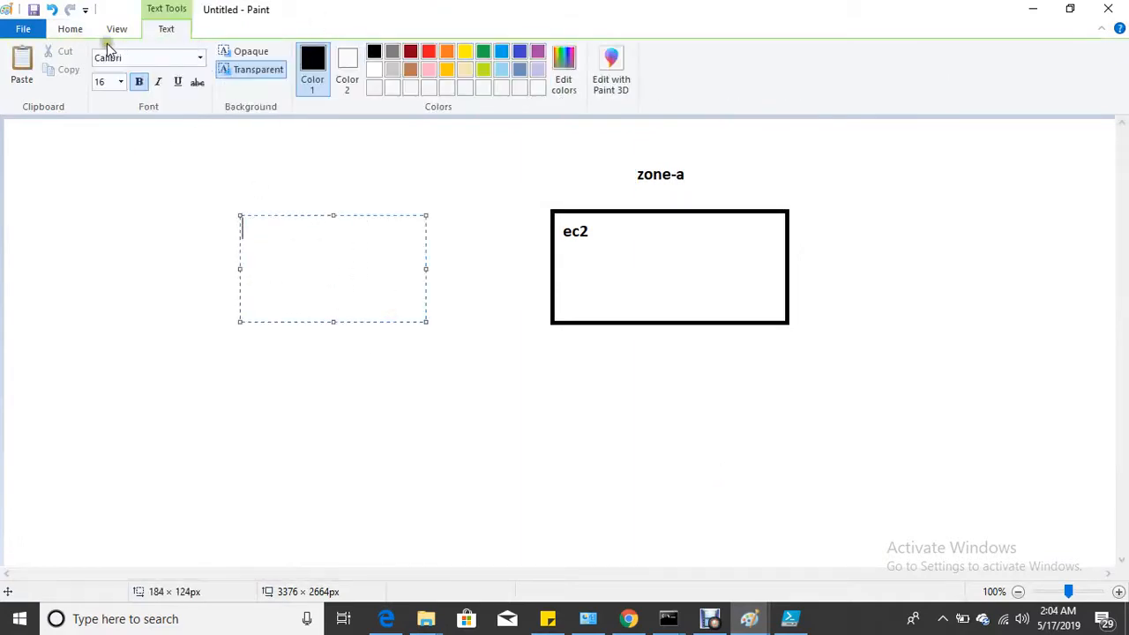
click(70, 29)
click(366, 53)
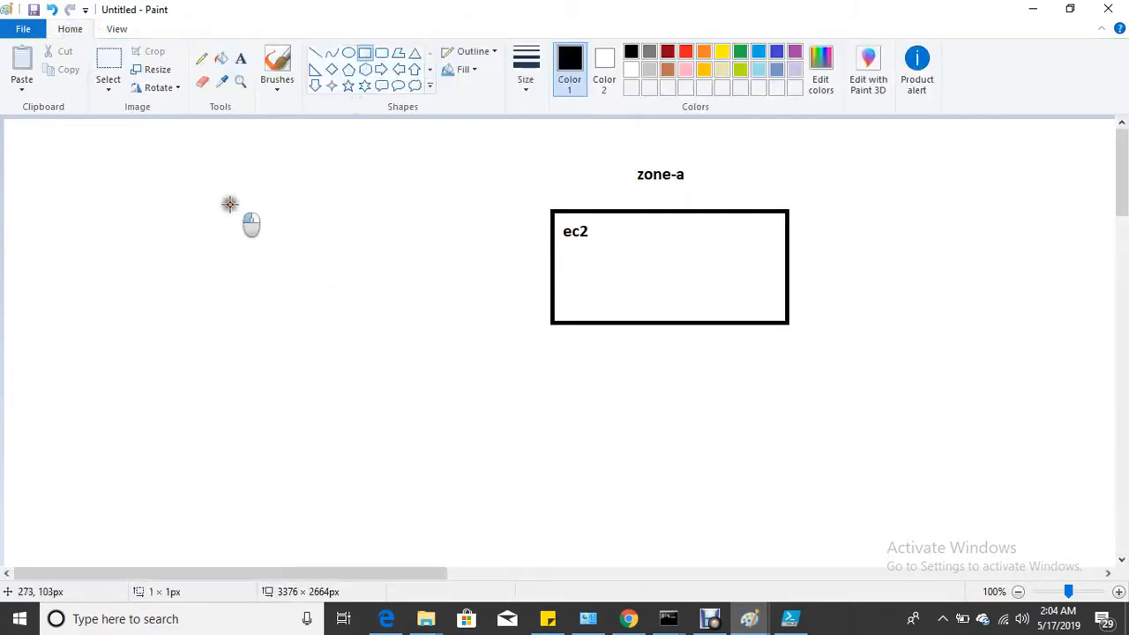
drag(229, 204, 351, 307)
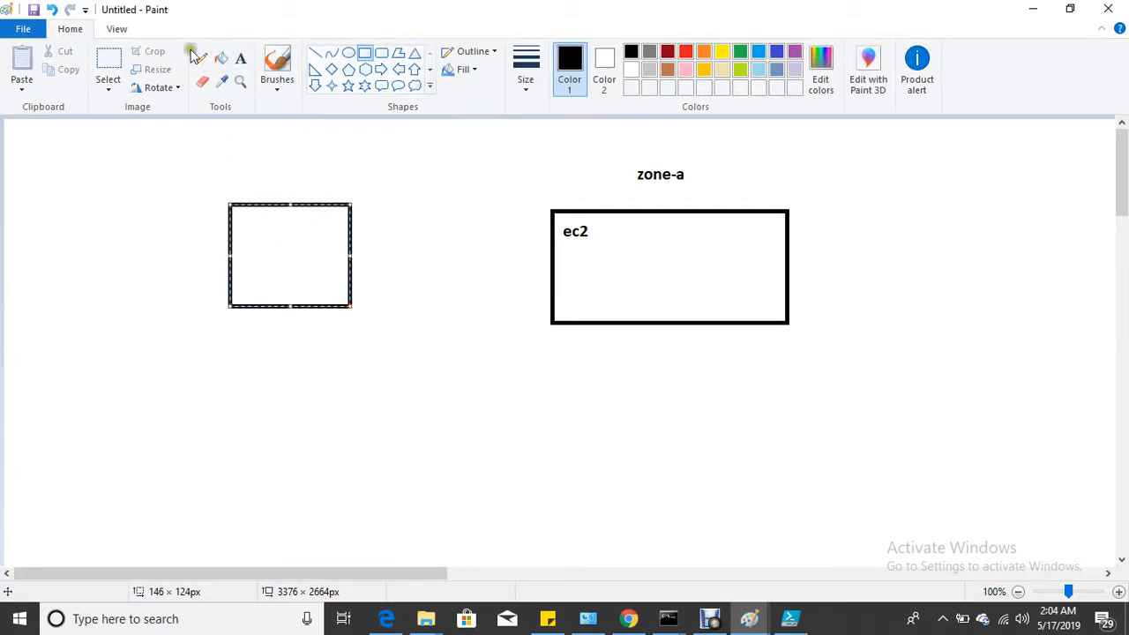
Label the smaller rectangle "15GB Zone-b" and erase the label's last two characters
click(240, 58)
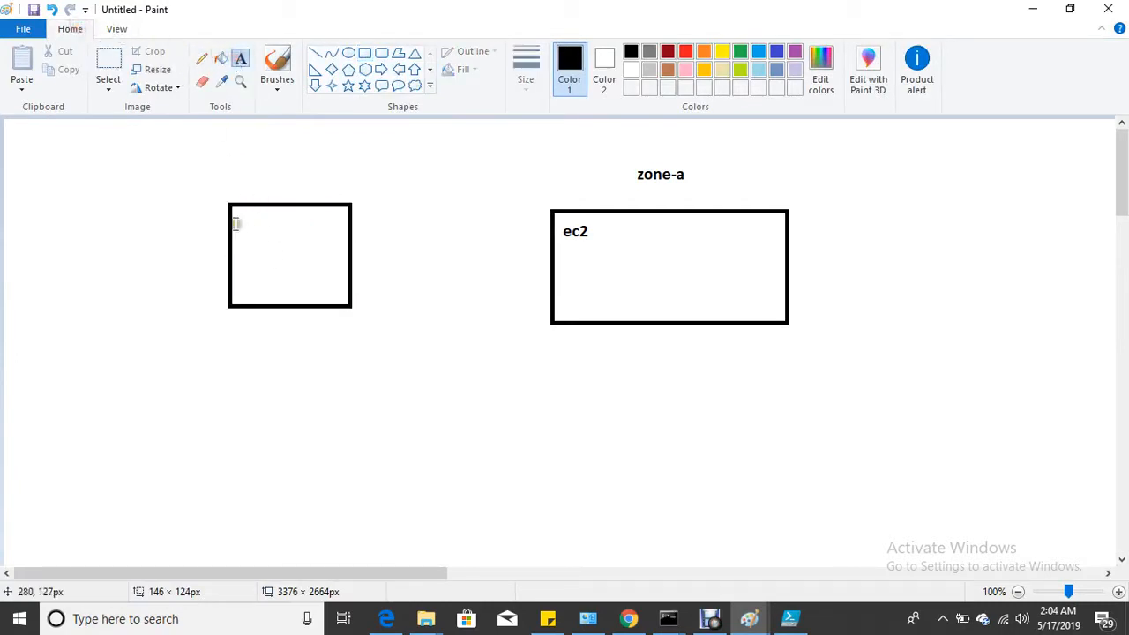
drag(236, 224, 321, 275)
text(15GB)
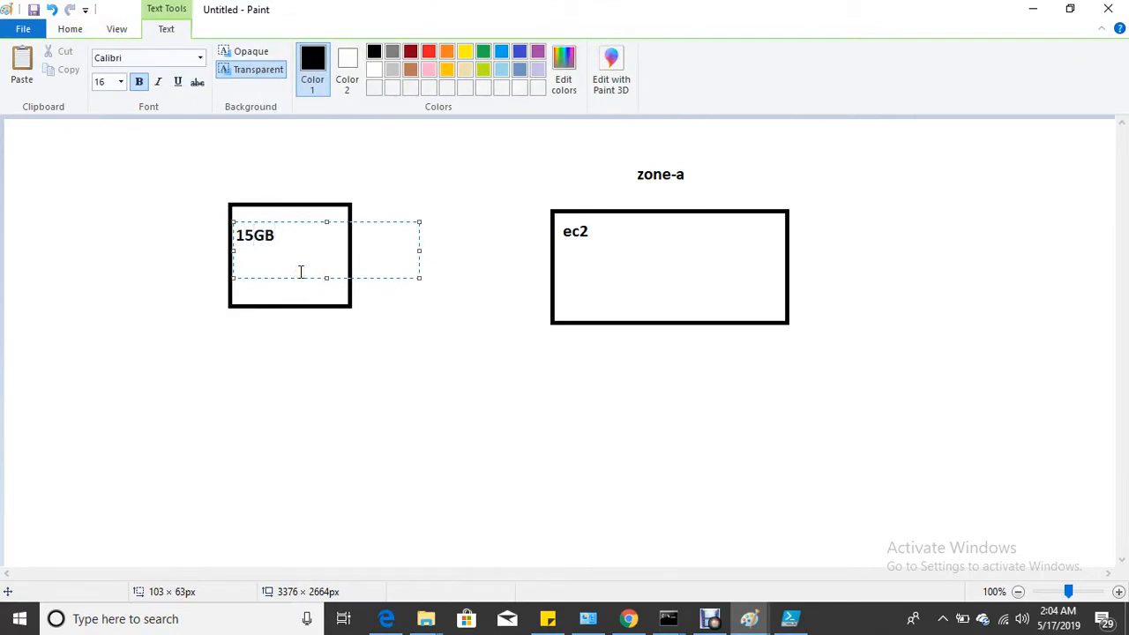
text( Zone-b)
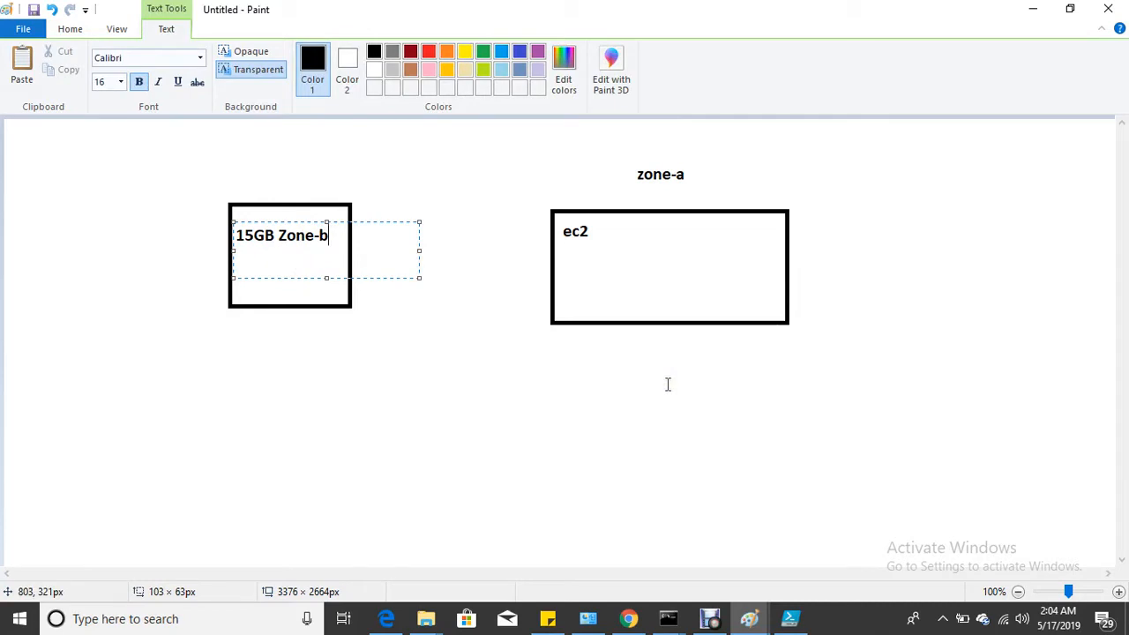
key(BackSpace)
key(BackSpace)
Return to the EC2 console in Chrome and cancel the volume creation
click(1024, 9)
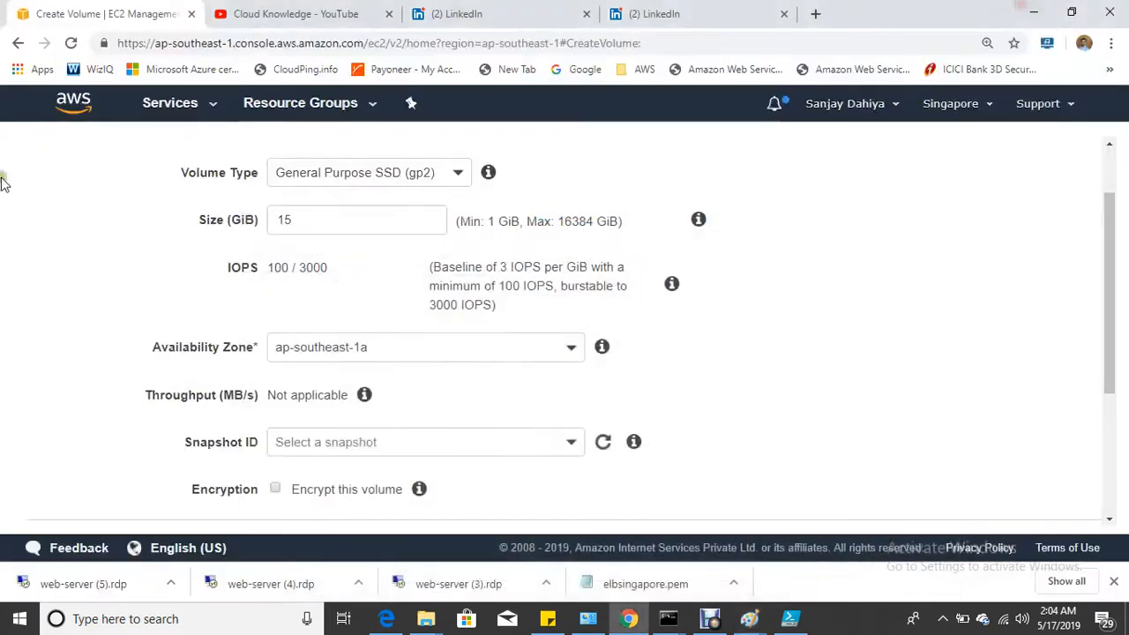
scroll(547, 405, down, 2)
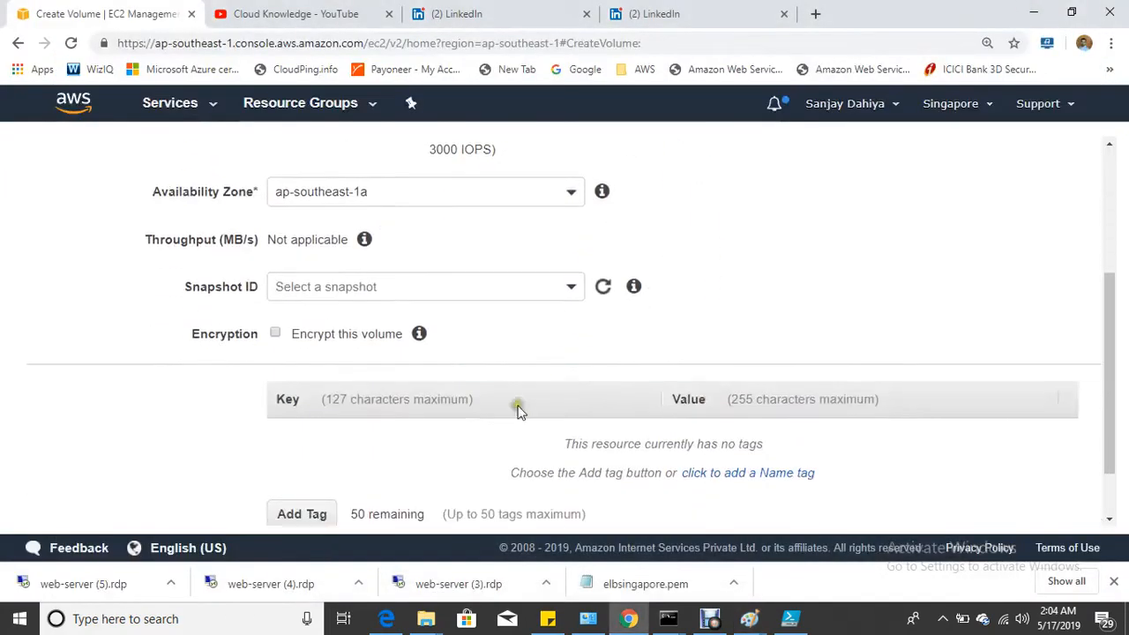
scroll(518, 410, up, 1)
scroll(380, 353, down, 2)
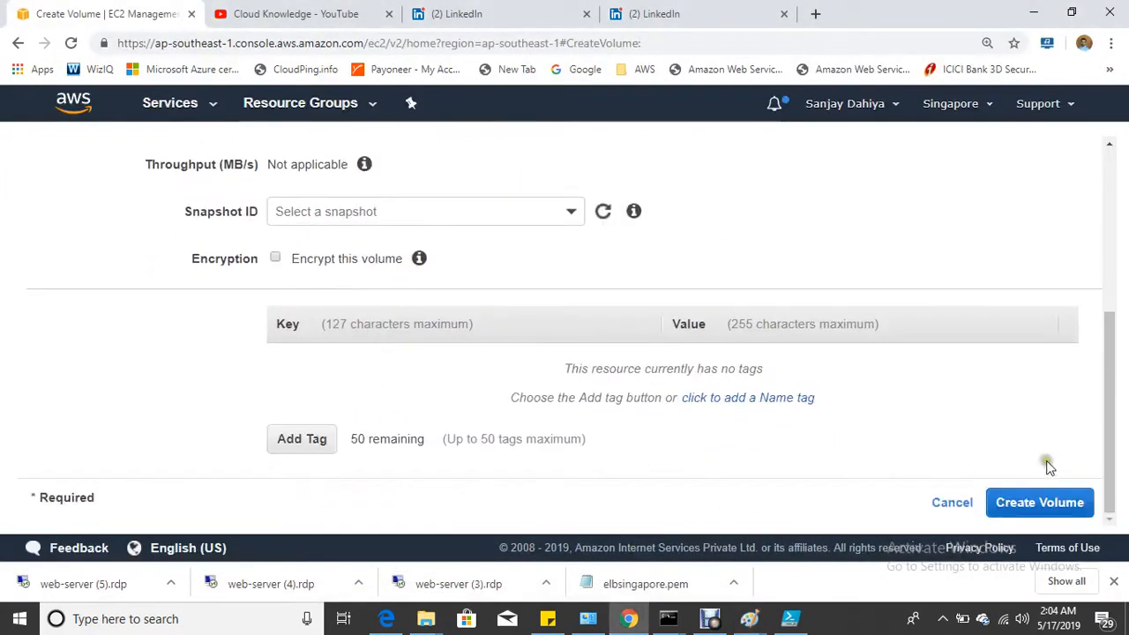
click(946, 502)
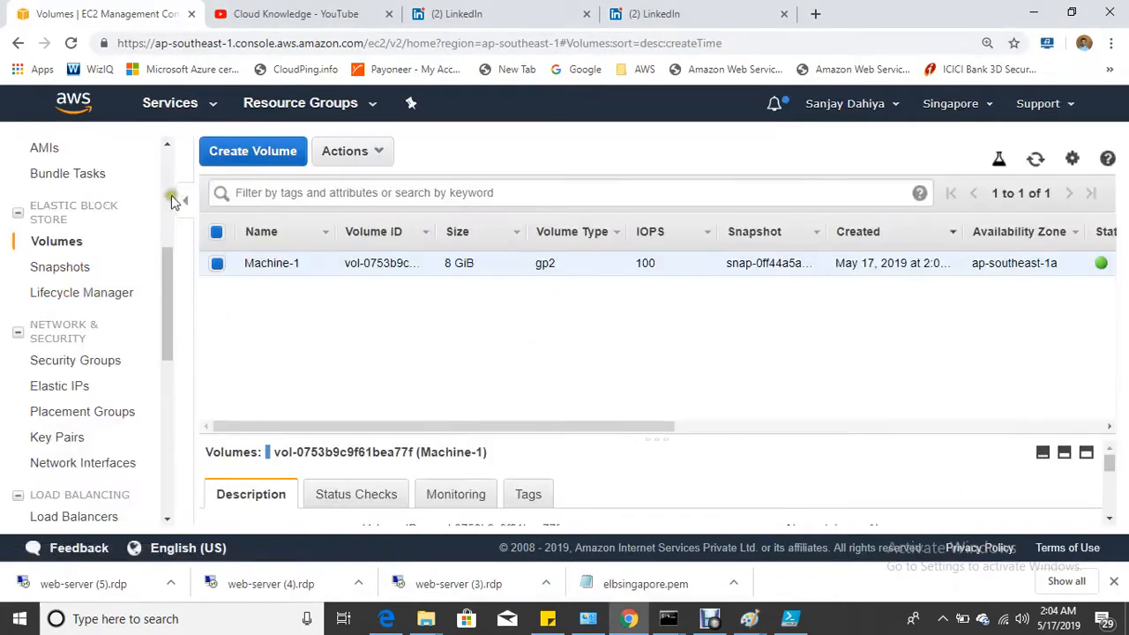
Open the running instances from the EC2 dashboard and highlight the availability zone of Machine-1
scroll(174, 201, up, 4)
click(88, 144)
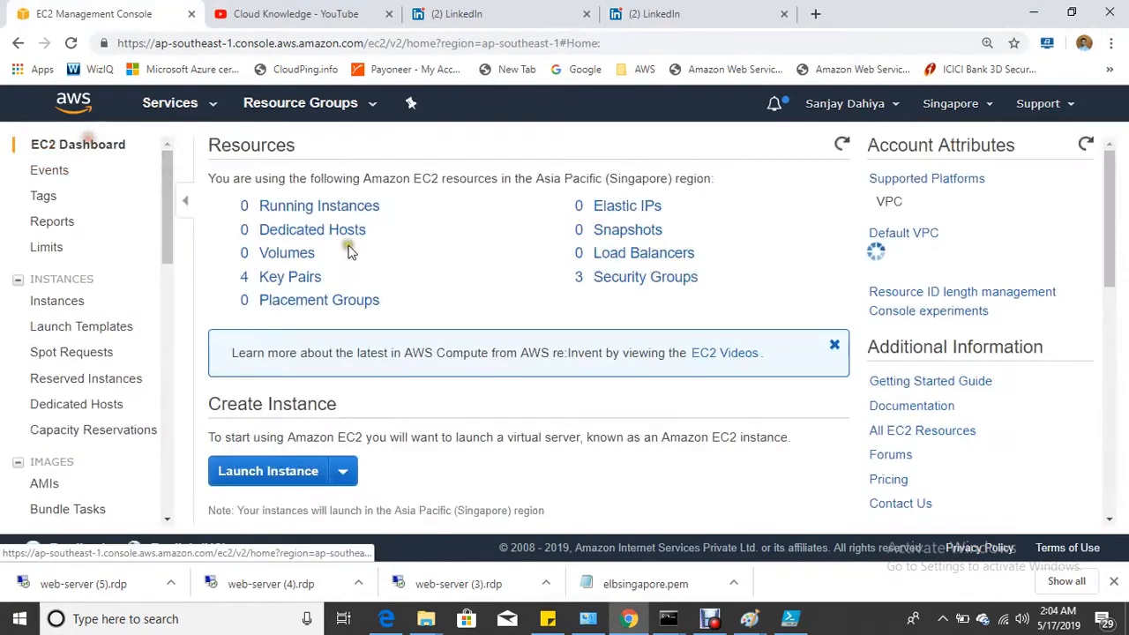
click(287, 205)
click(298, 263)
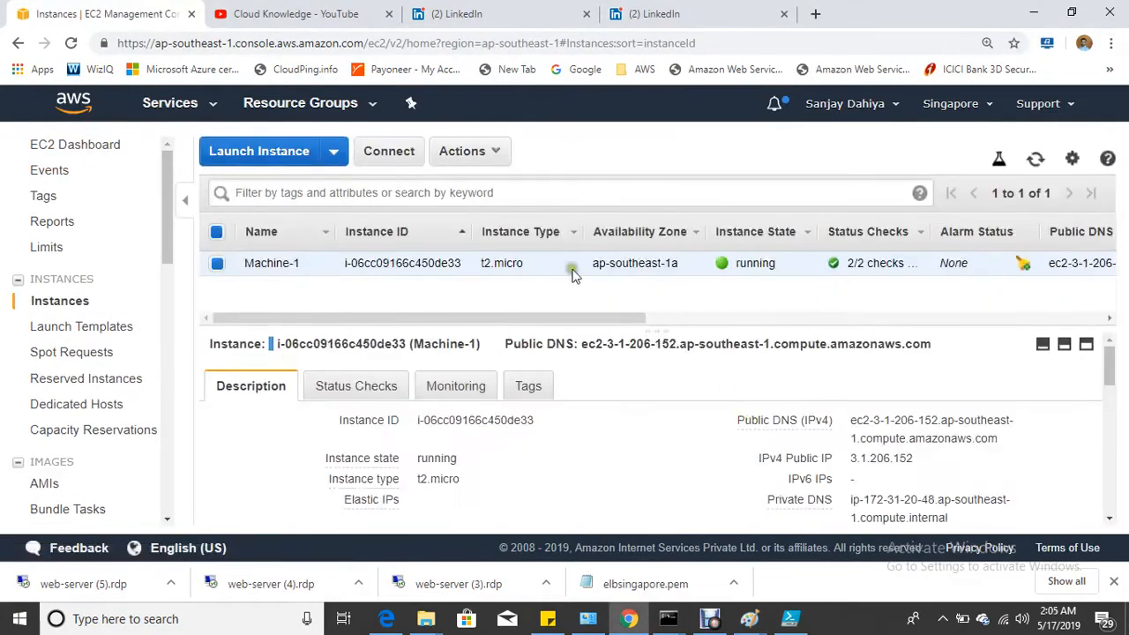
drag(588, 264, 682, 273)
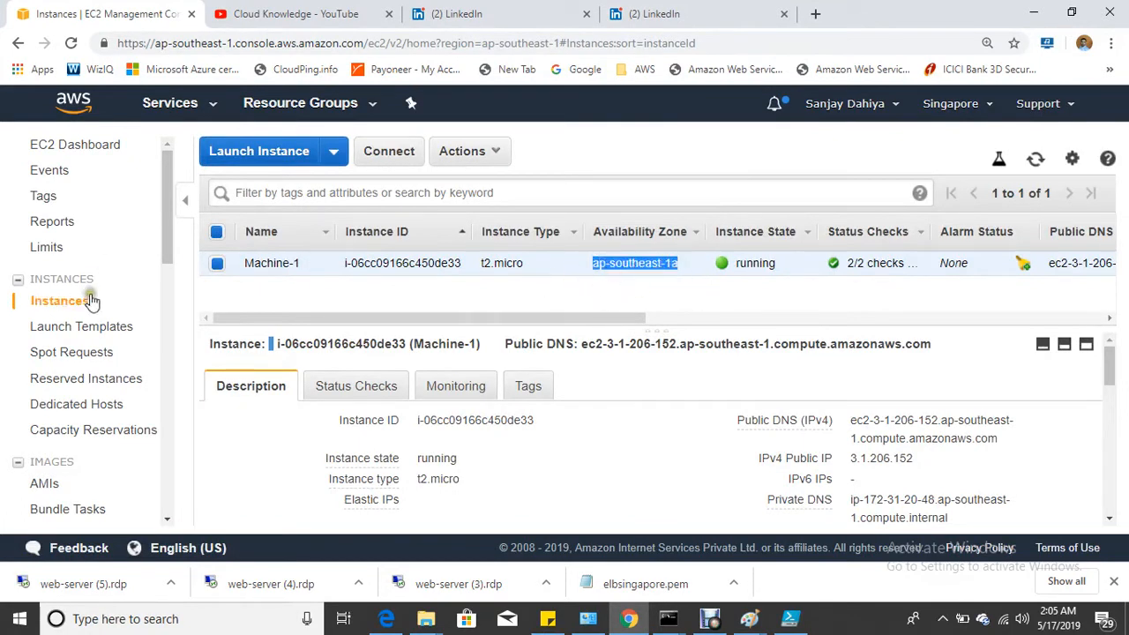
Open the Elastic Block Store volumes and start creating a new volume
scroll(115, 322, down, 3)
scroll(115, 322, down, 3)
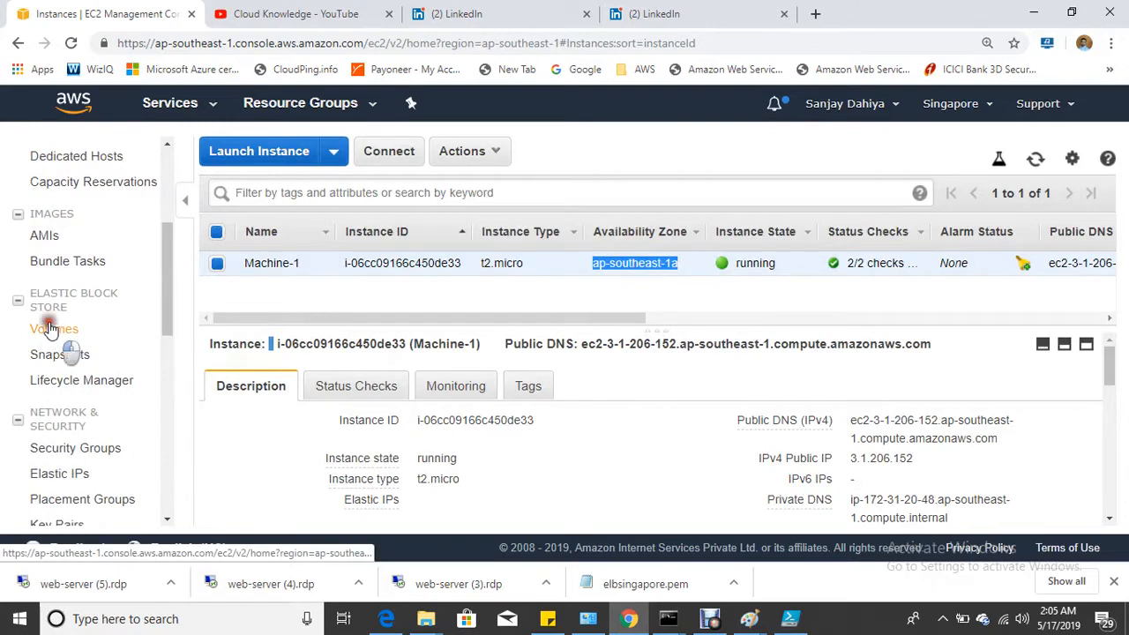
click(53, 329)
click(258, 151)
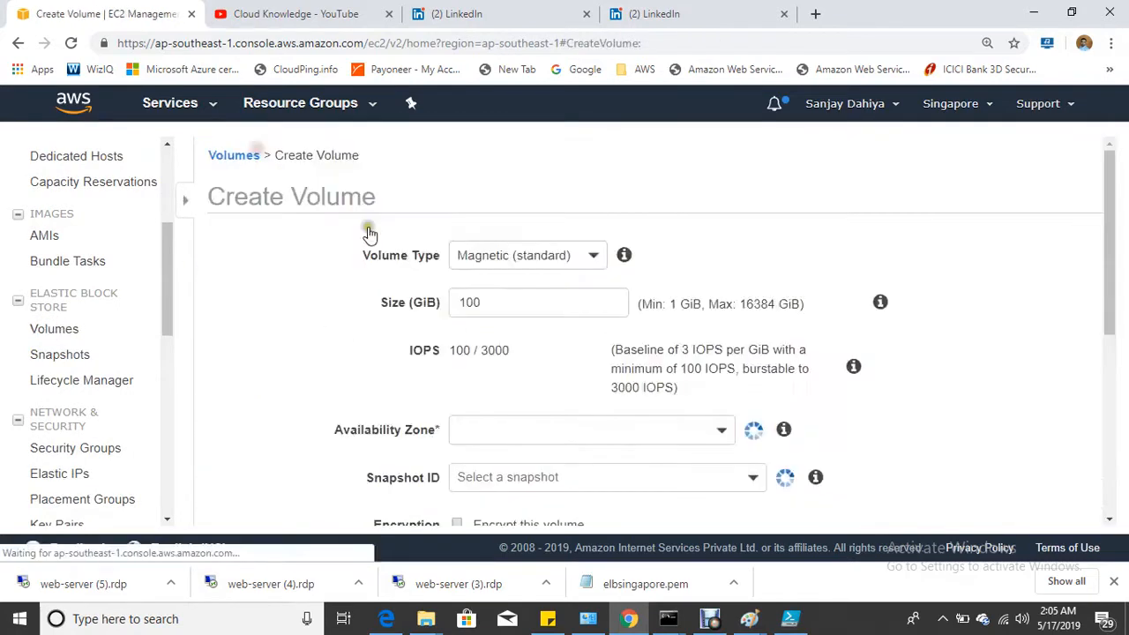
Set the volume size to 15 GiB and choose ap-southeast-1a as the availability zone
double_click(317, 298)
text(15)
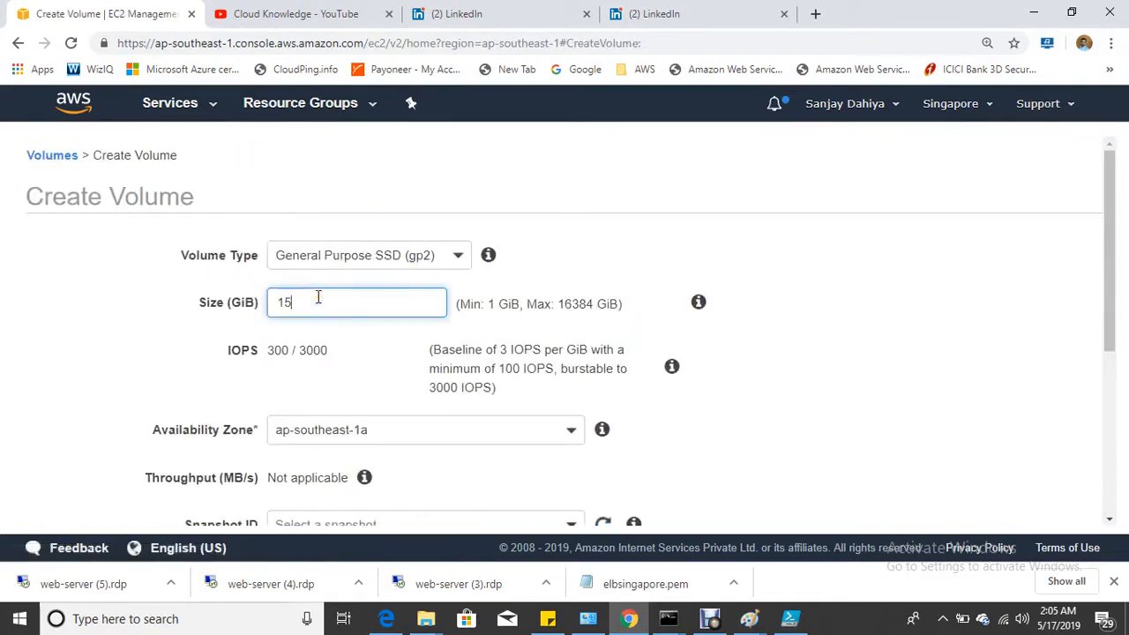
click(752, 429)
scroll(570, 421, down, 2)
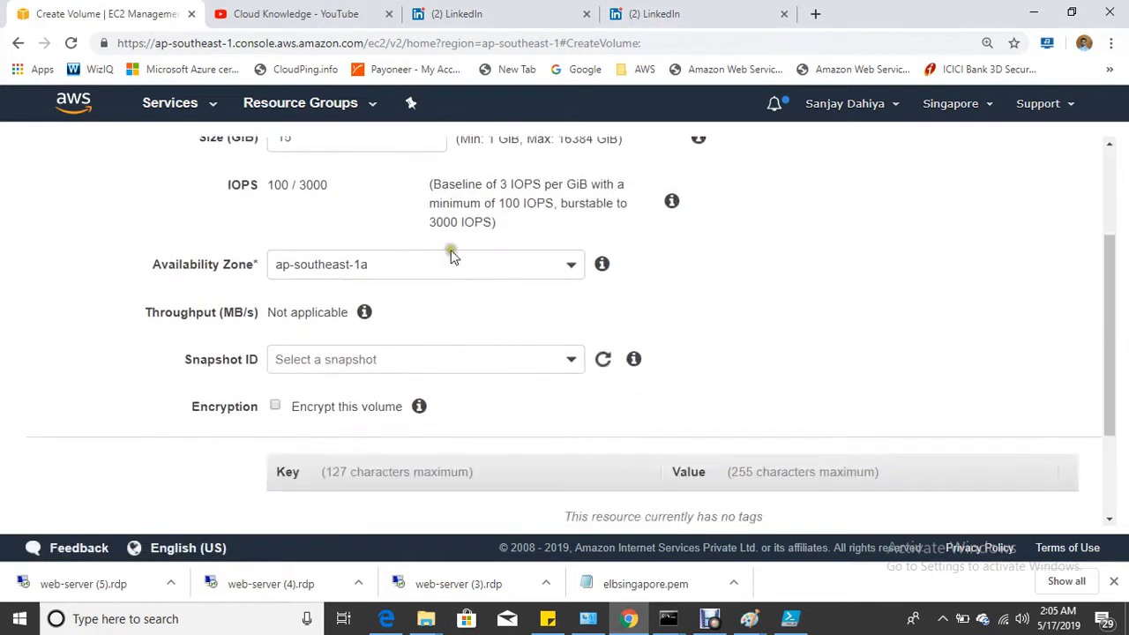
click(504, 270)
click(353, 331)
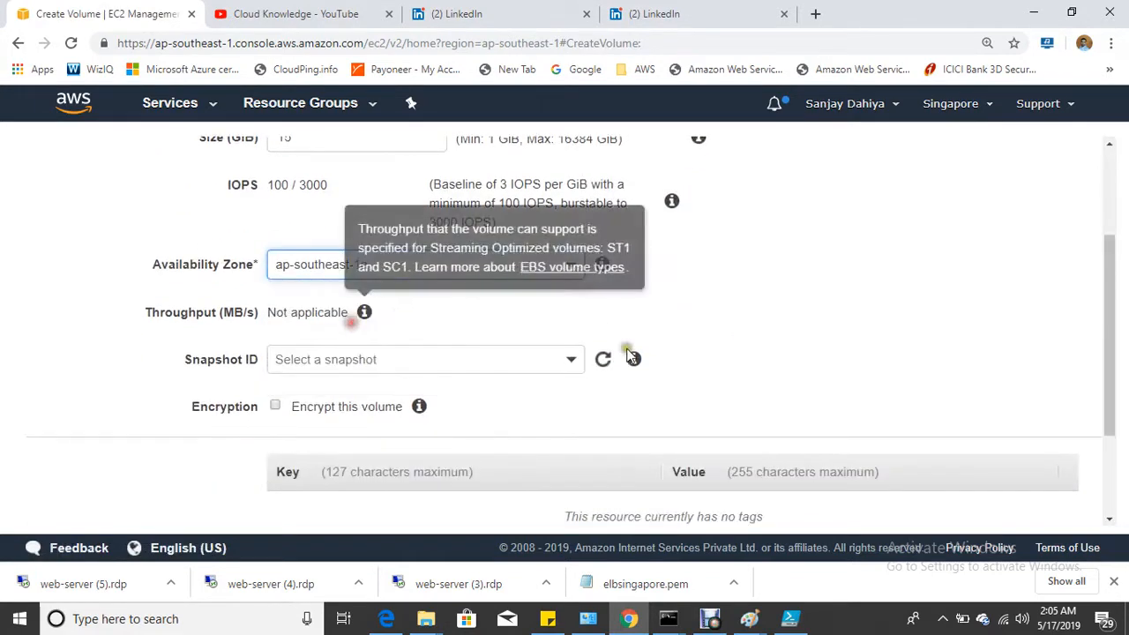
Add an empty tag row to the new volume
scroll(446, 399, down, 2)
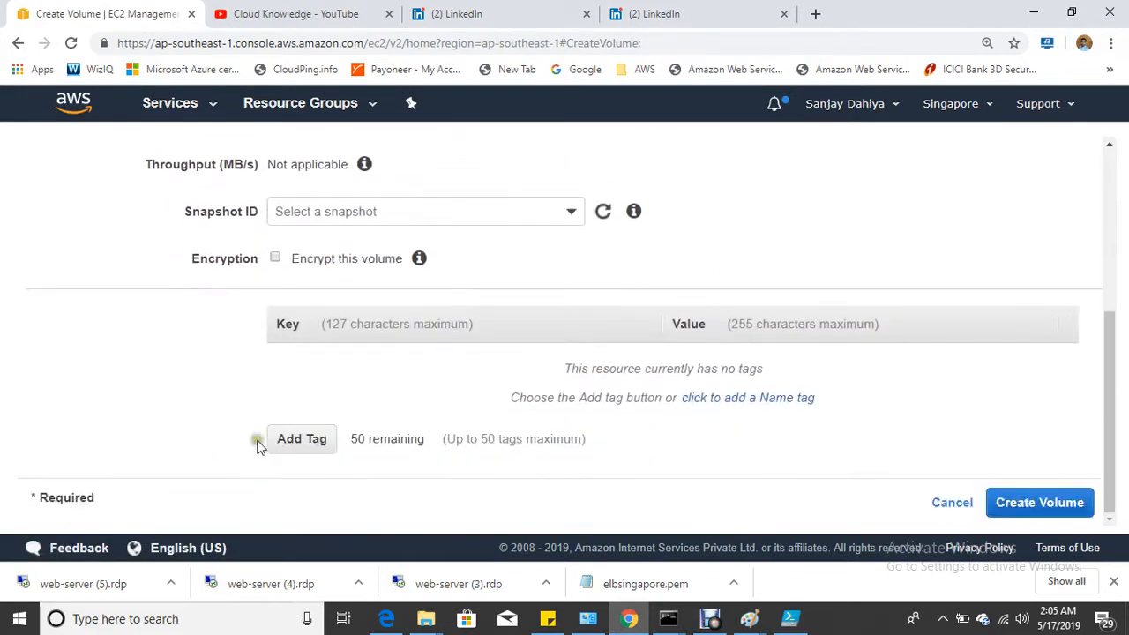
click(302, 439)
text(N)
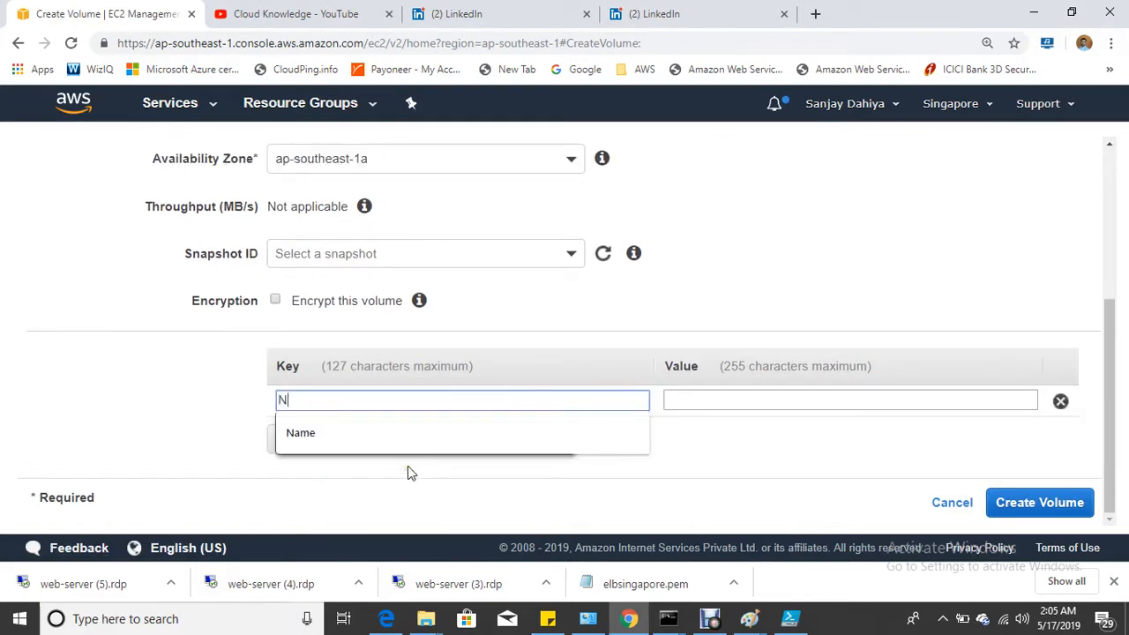
key(BackSpace)
Tag the new volume with the key Name and the value Volume-1
scroll(433, 448, up, 2)
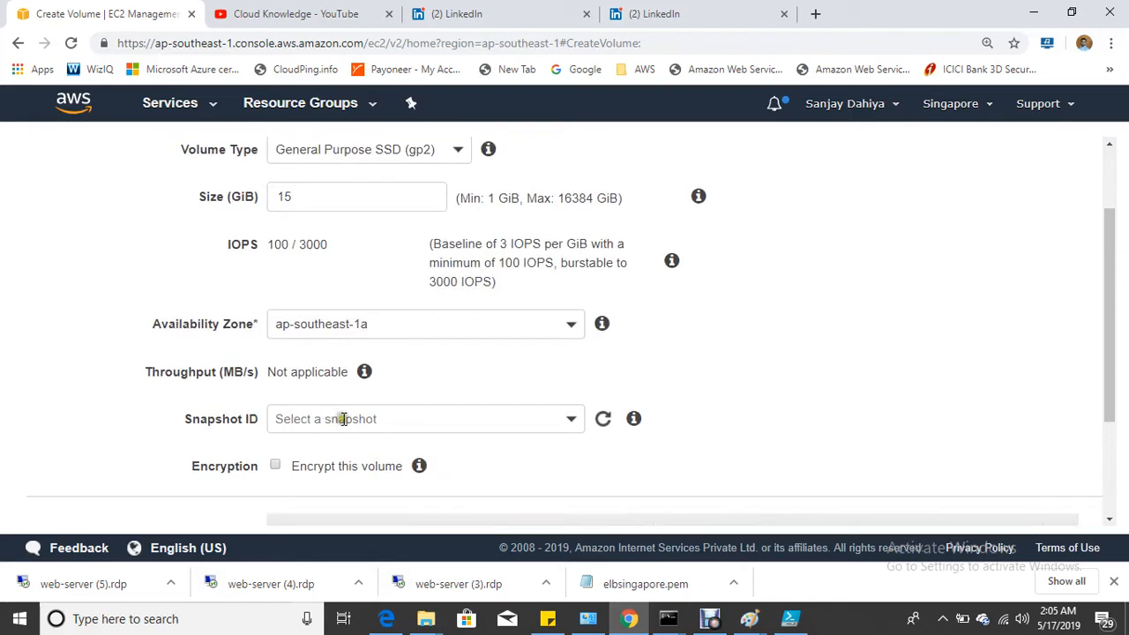
scroll(500, 441, down, 1)
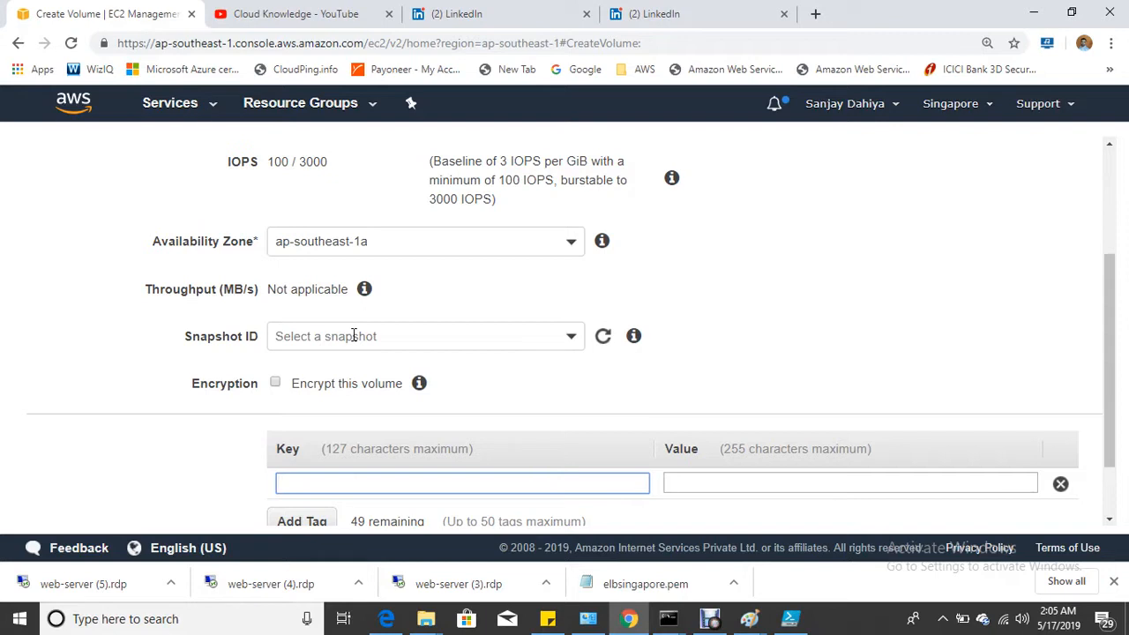
scroll(353, 336, up, 2)
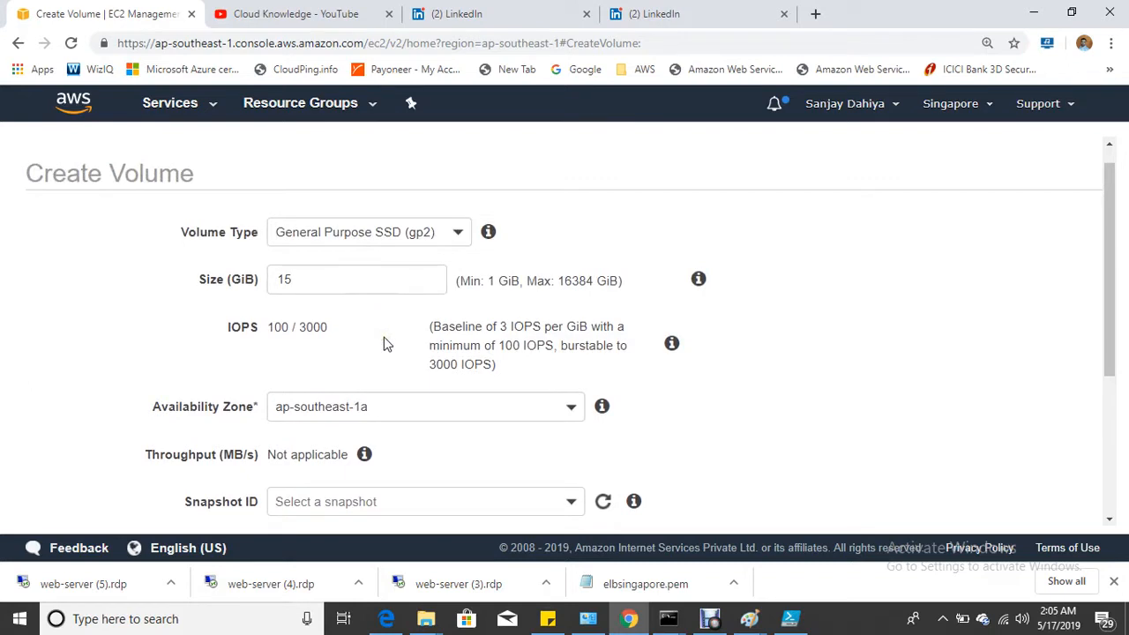
scroll(384, 344, down, 3)
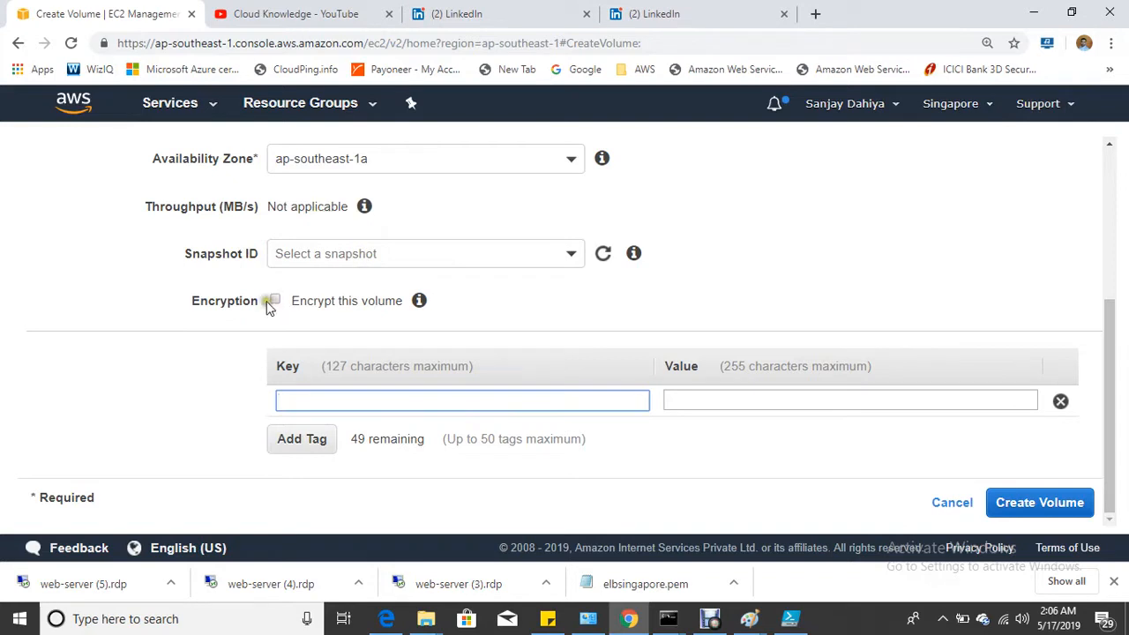
click(351, 398)
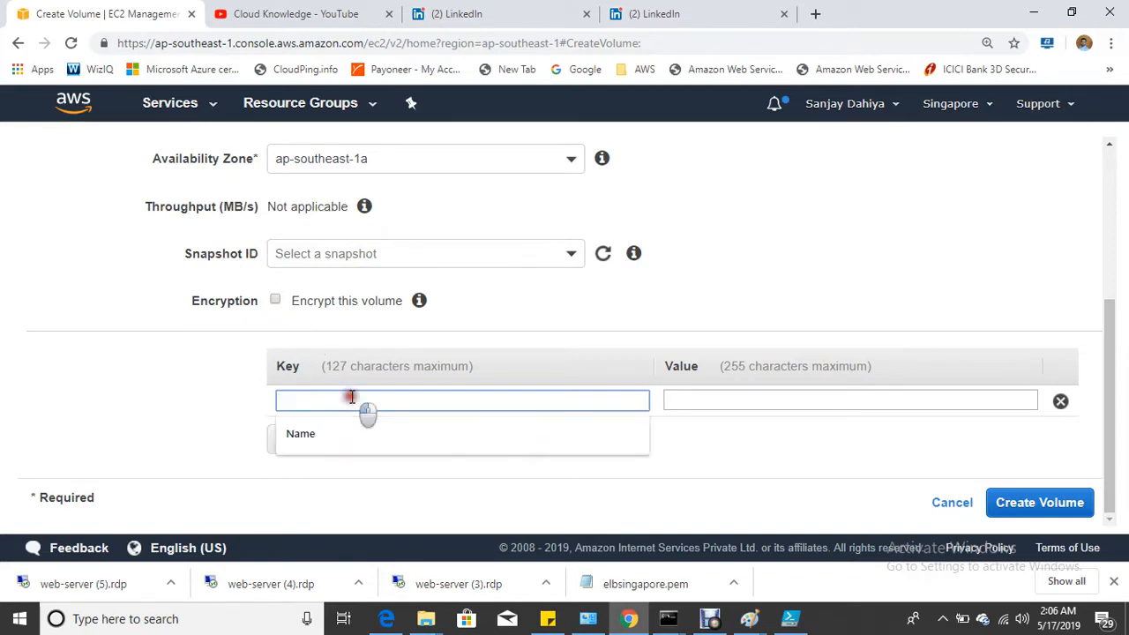
text(Name)
key(Tab)
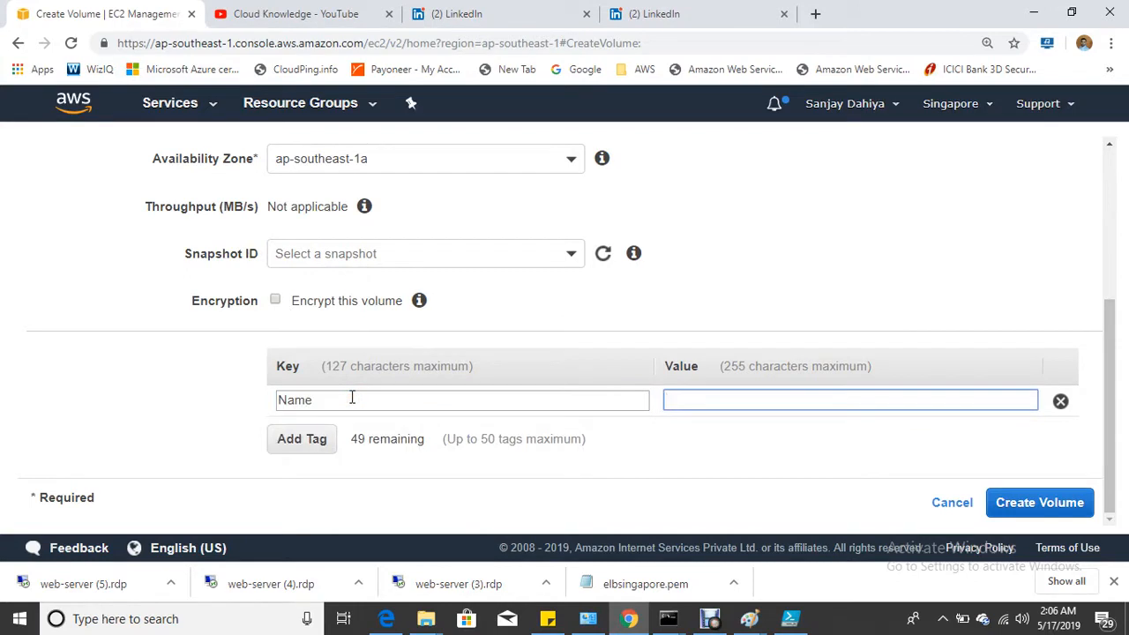
text(Vol)
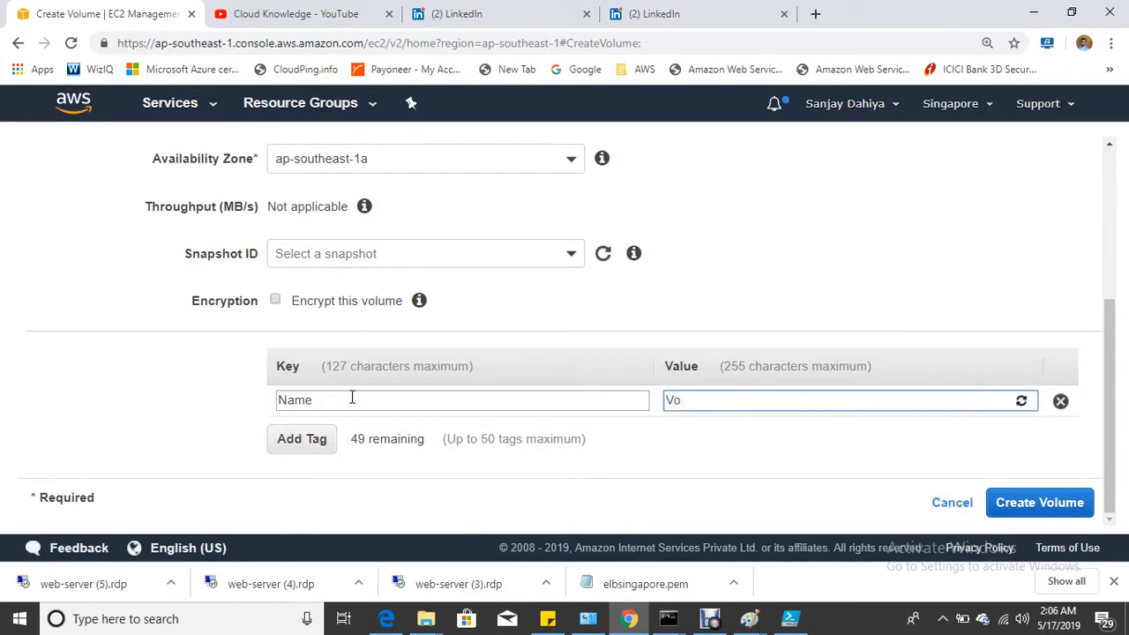
key(BackSpace)
key(BackSpace)
text(olume-1)
Create the volume, return to the volumes list and refresh it
click(1056, 502)
click(852, 355)
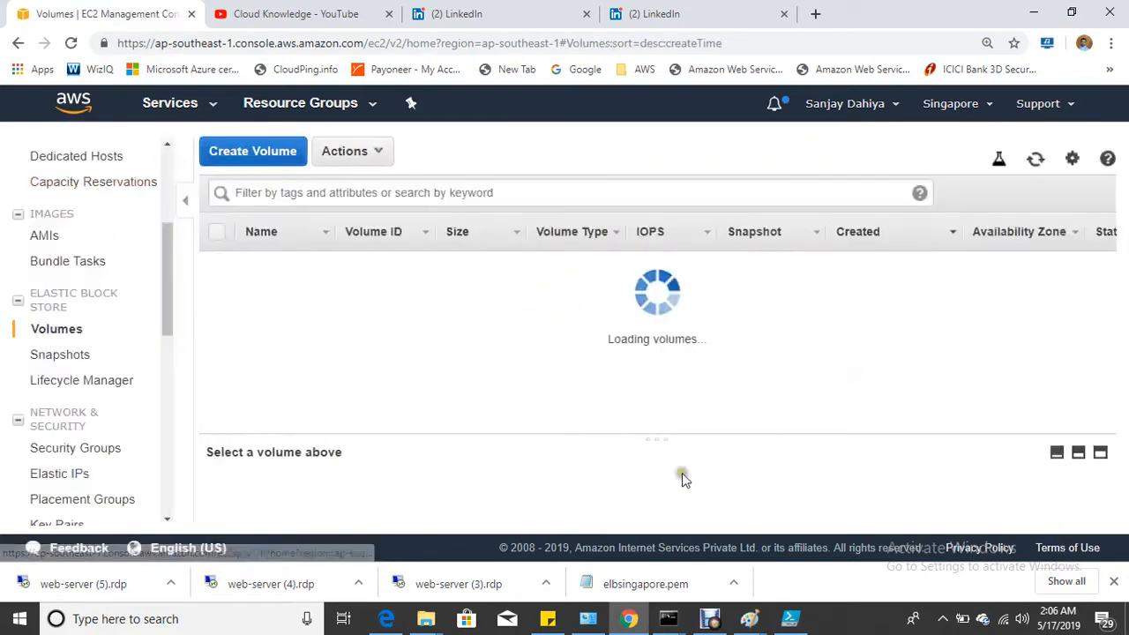
click(1035, 159)
mouse_move(343, 432)
mouse_down()
mouse_move(574, 440)
mouse_move(343, 412)
mouse_up()
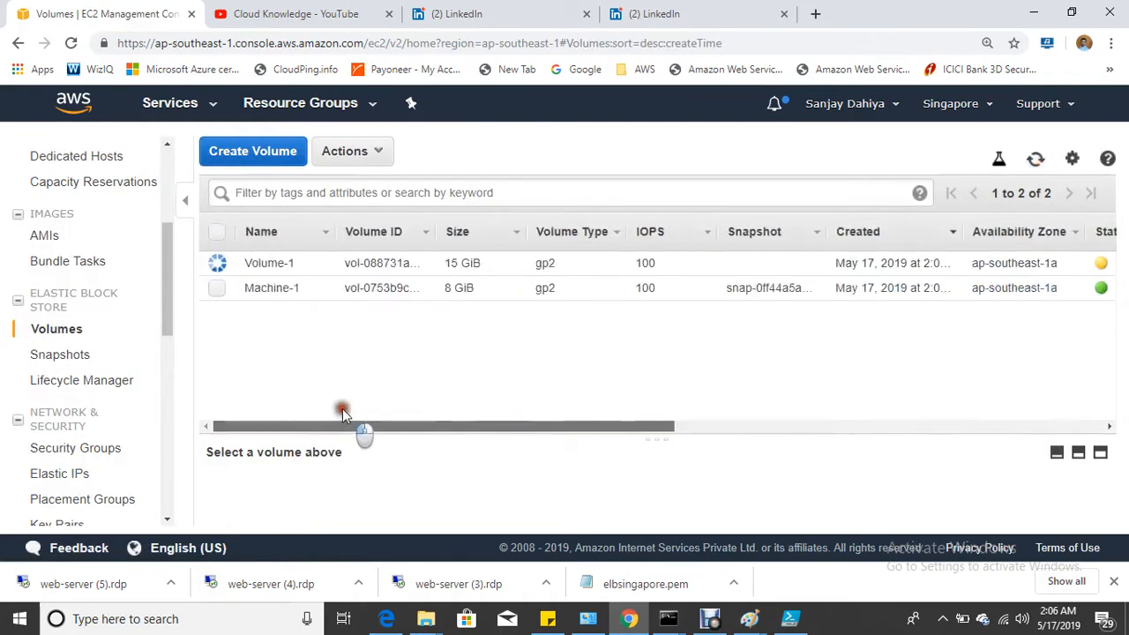
click(711, 621)
click(712, 621)
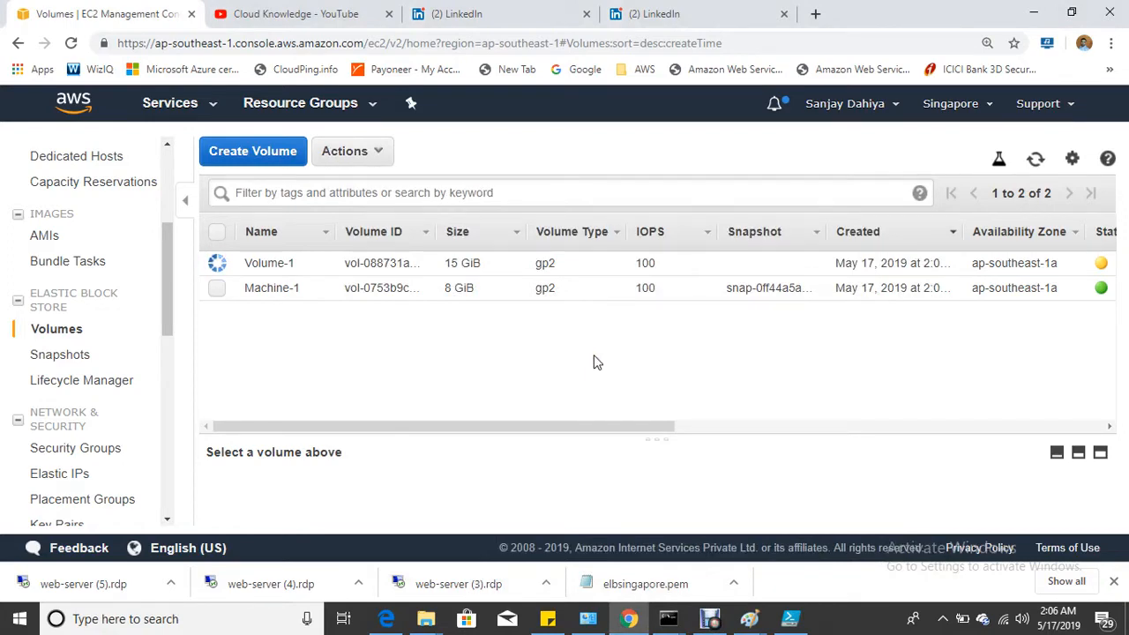
click(1035, 160)
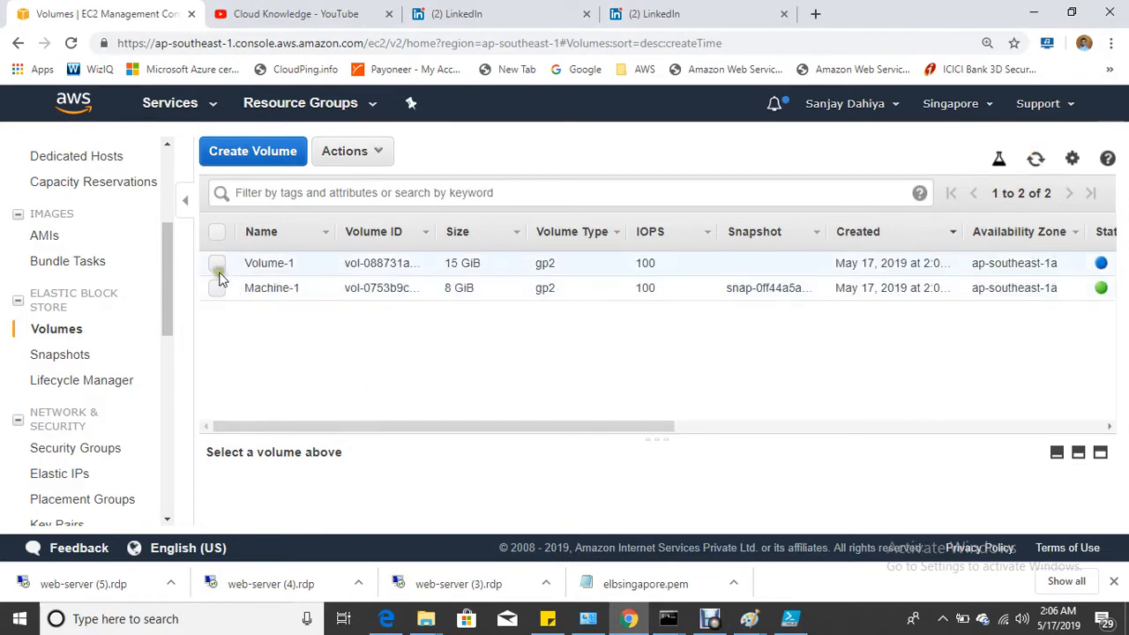
Attach Volume-1 to the running instance Machine-1 as device /dev/sdf and refresh the volumes list
click(217, 265)
click(364, 152)
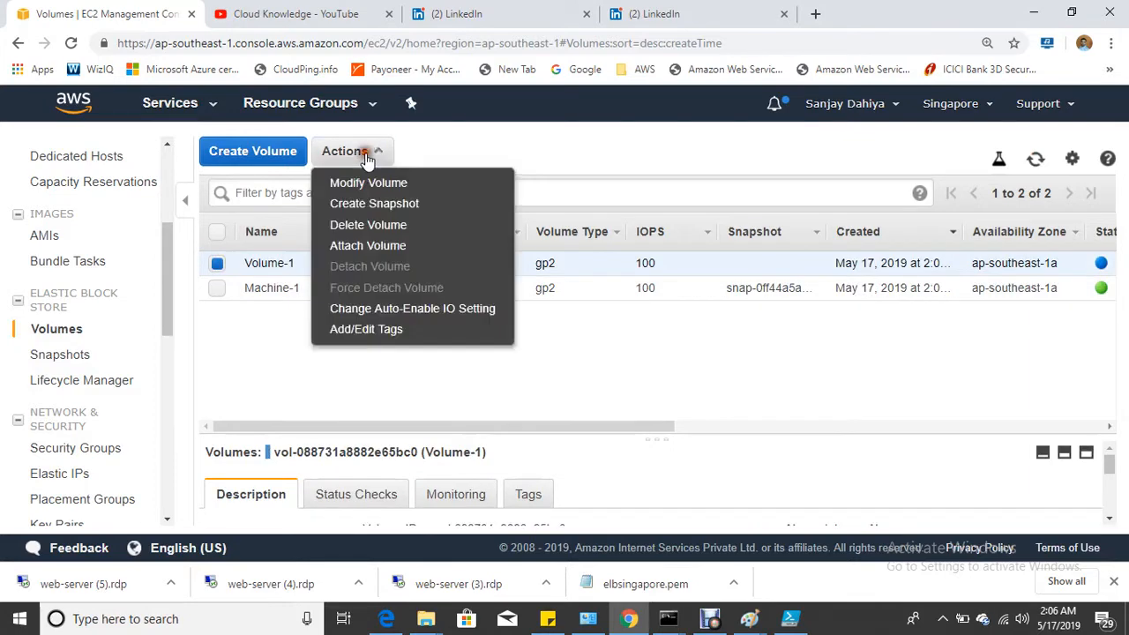
click(392, 248)
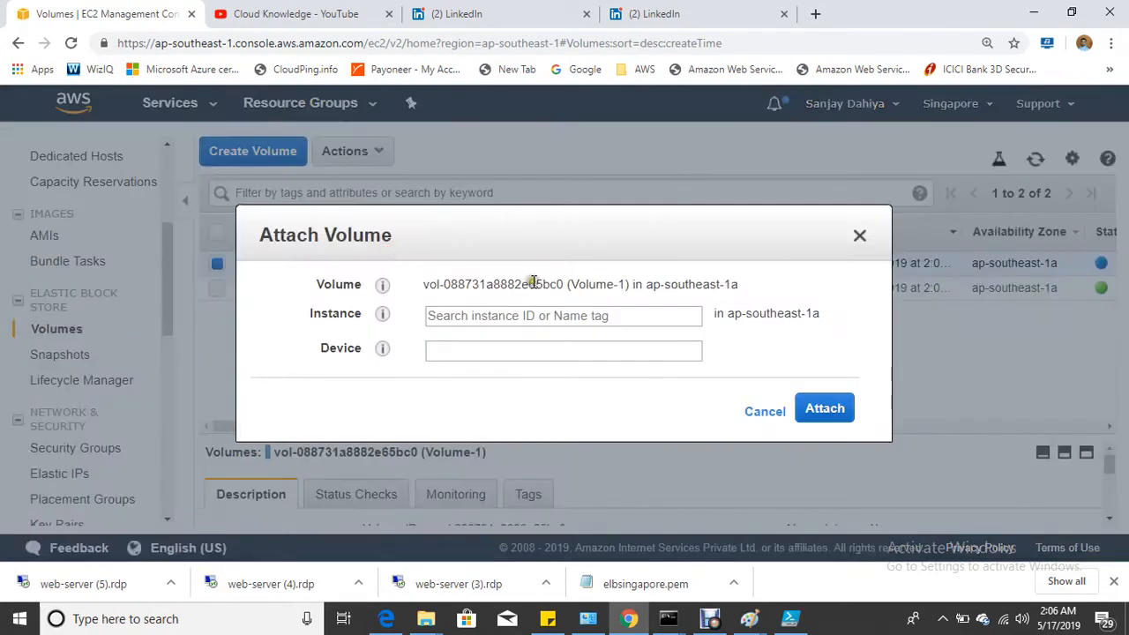
click(499, 315)
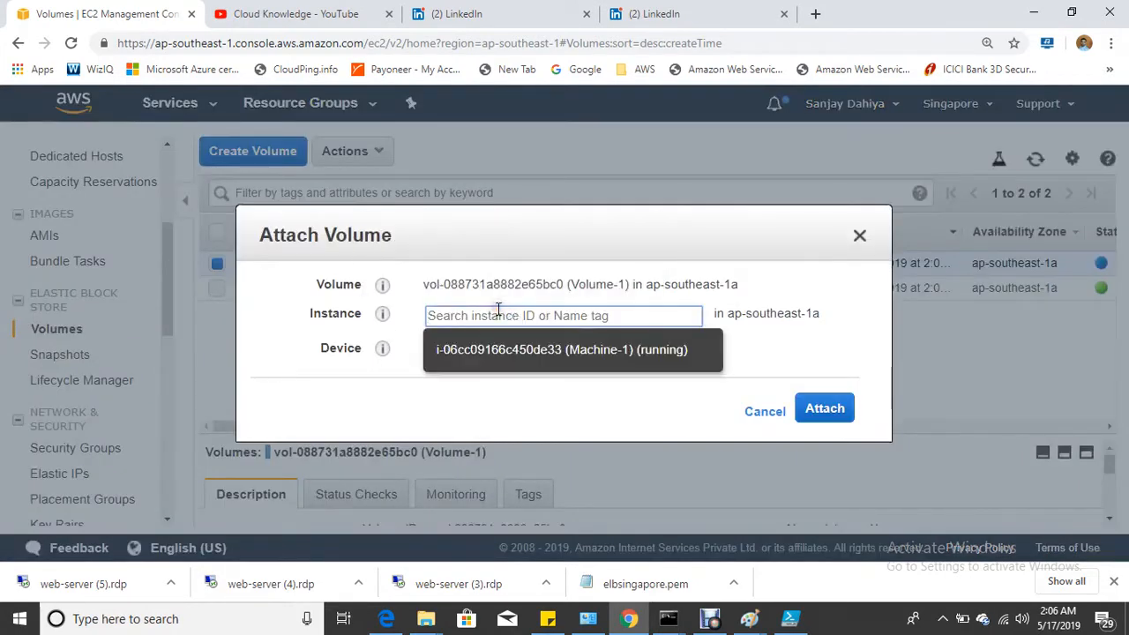
click(572, 357)
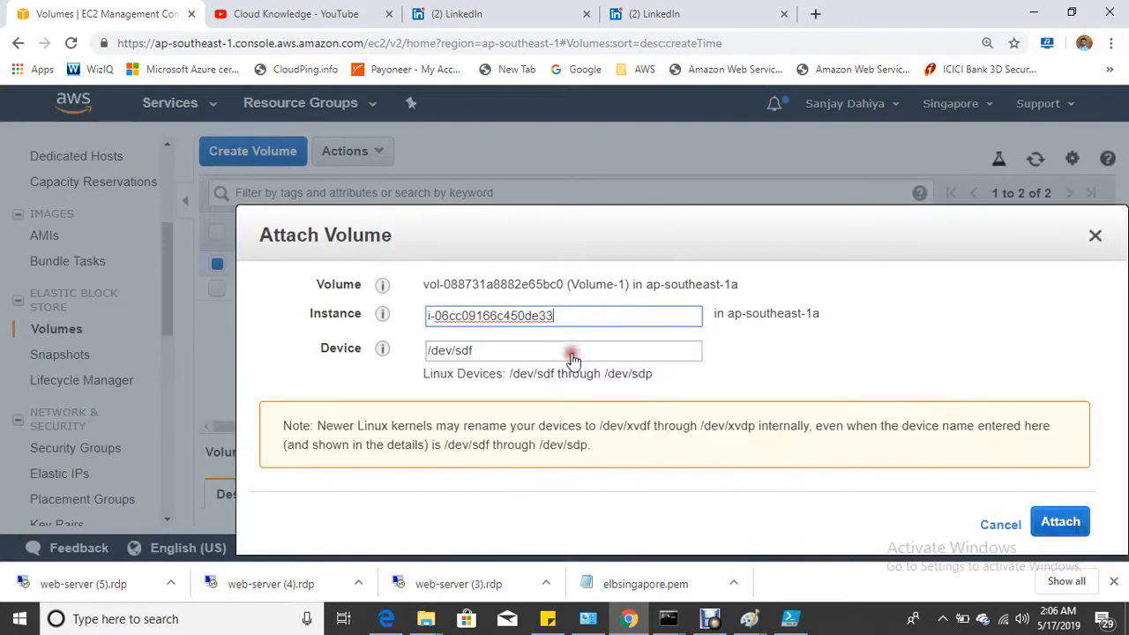
click(1058, 522)
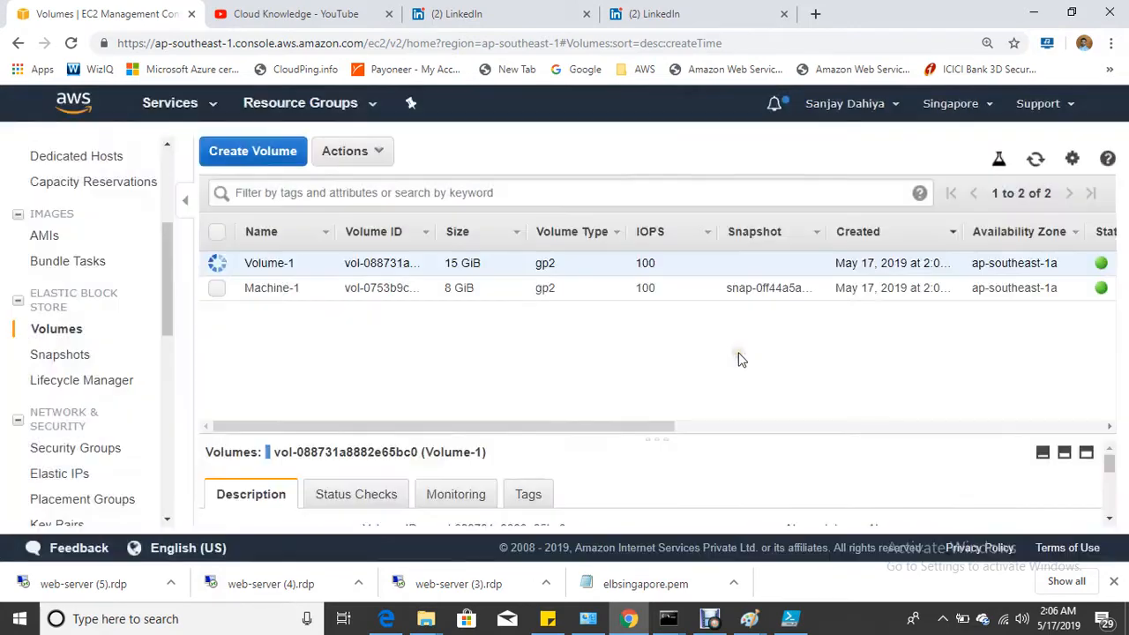
click(1038, 165)
click(1035, 159)
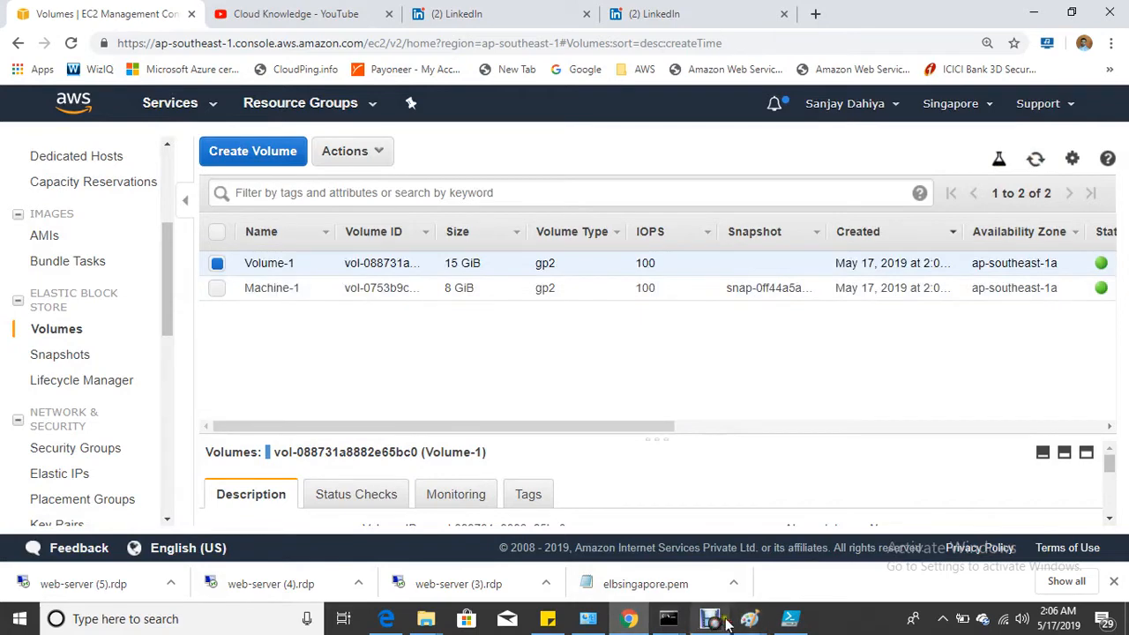
Switch to the instance's root terminal session, list the block devices with lsblk and highlight the xvdf disk row
mouse_move(669, 620)
click(788, 536)
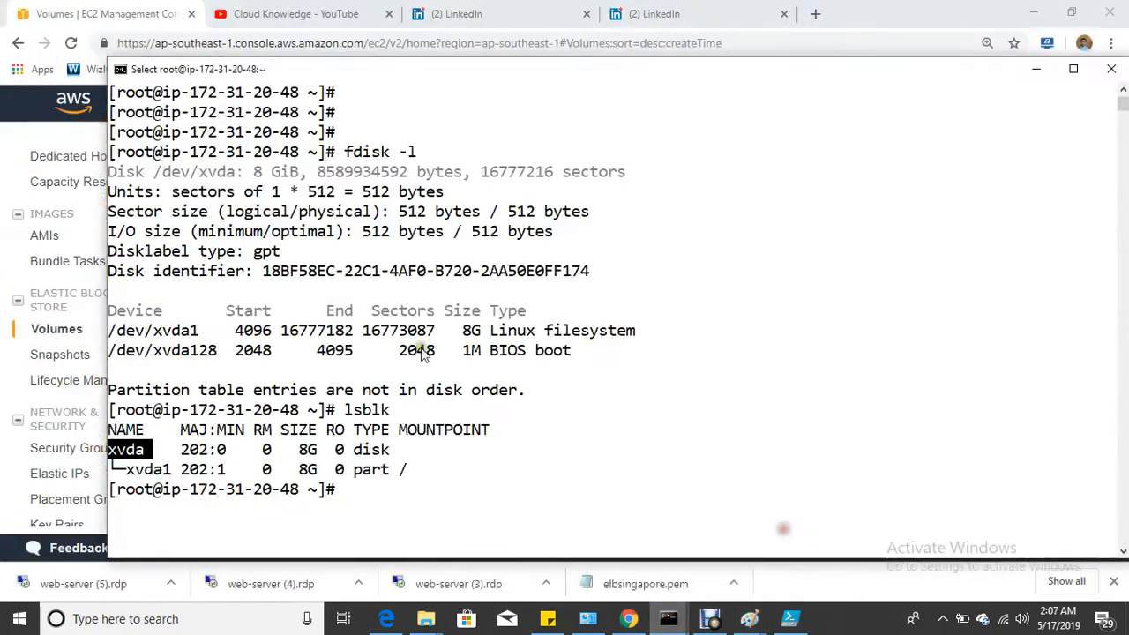
click(421, 351)
text(lsblk)
key(Return)
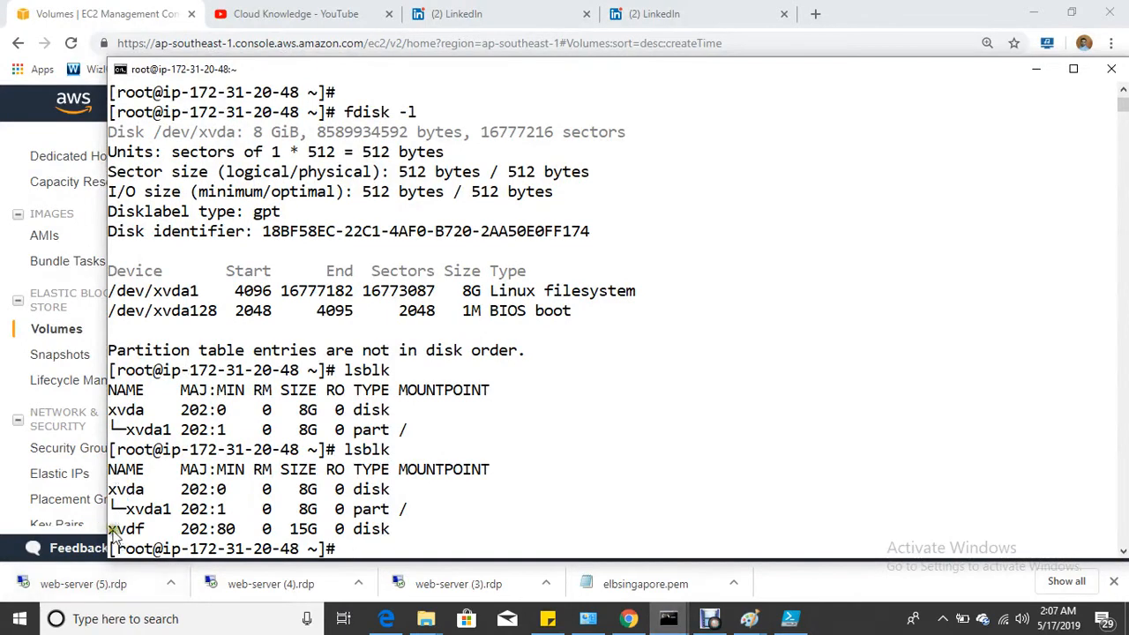
drag(109, 529, 395, 528)
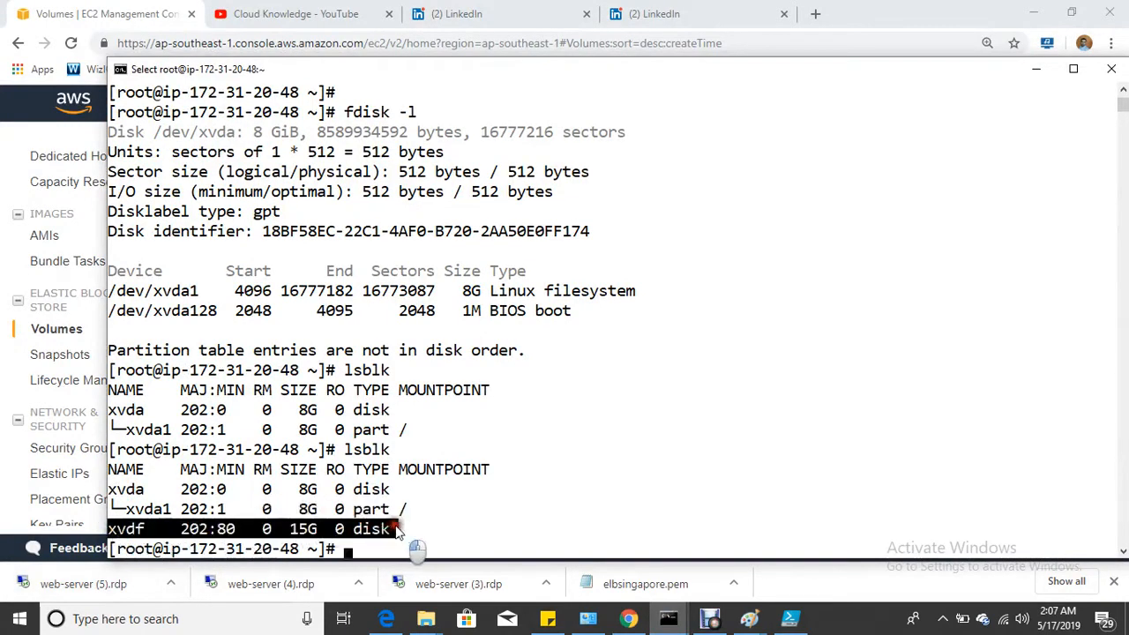
Clear the terminal, list the disks with fdisk -l and highlight the /dev/xvdf entry
key(Escape)
key(ctrl+l)
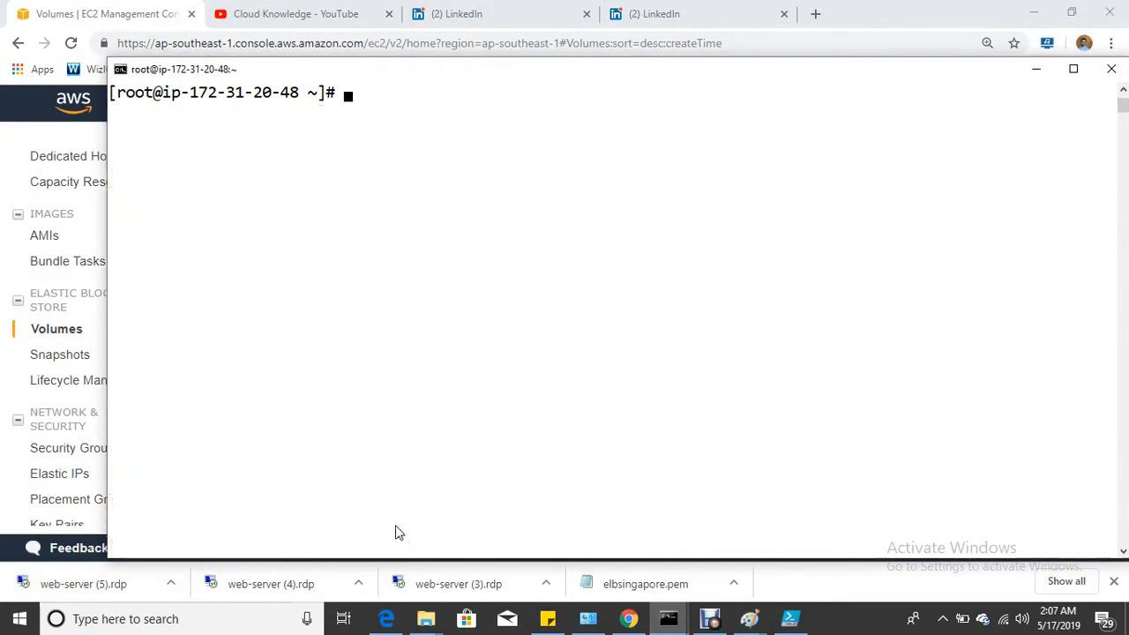
text(fdisk -l)
key(Return)
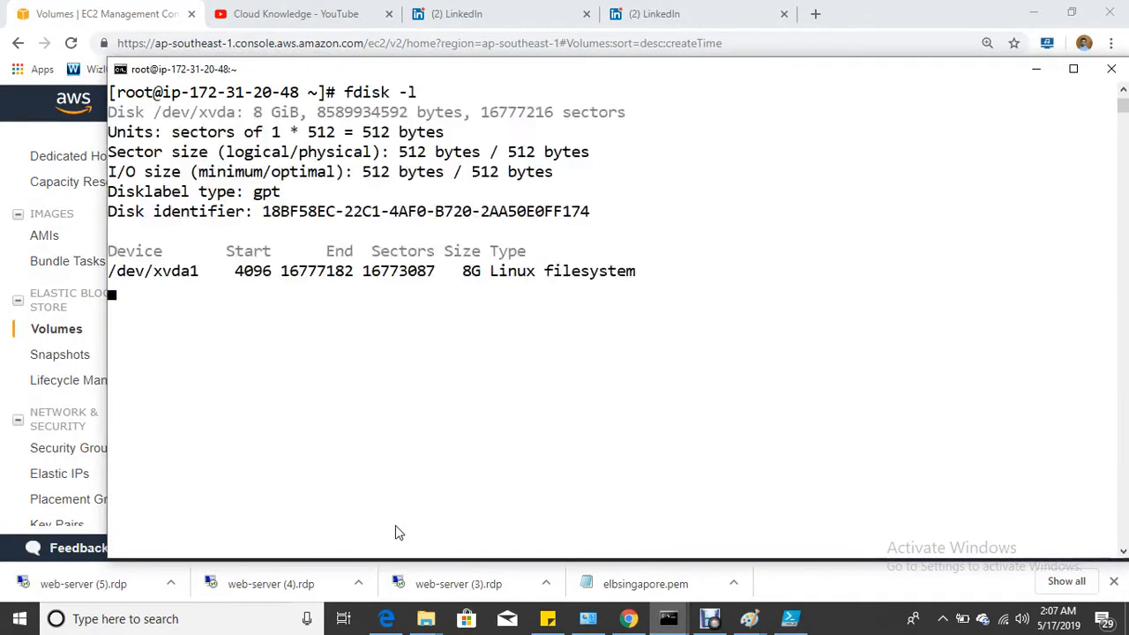
drag(118, 386, 250, 398)
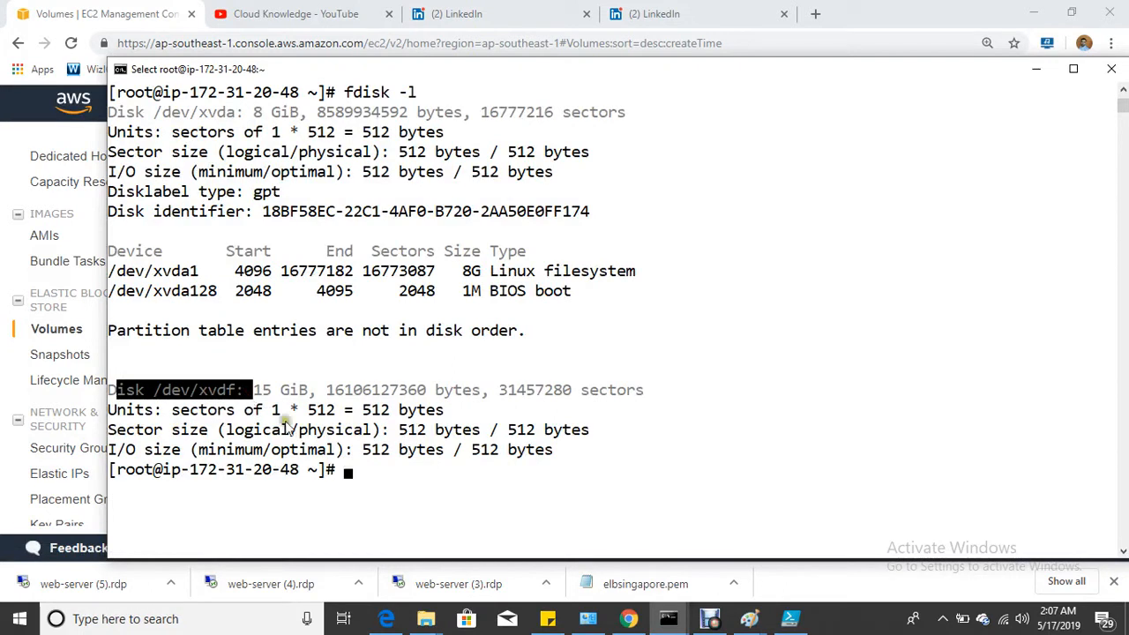
Format the disk /dev/xvdf with an ext4 file system using mkfs.ext4
click(393, 472)
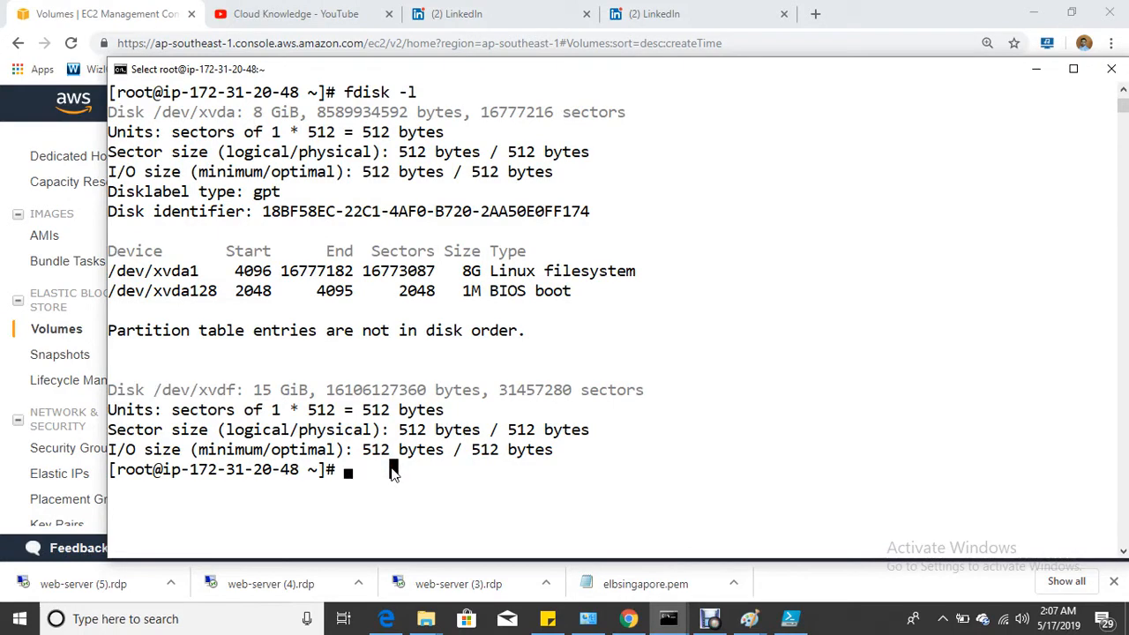
text(mk)
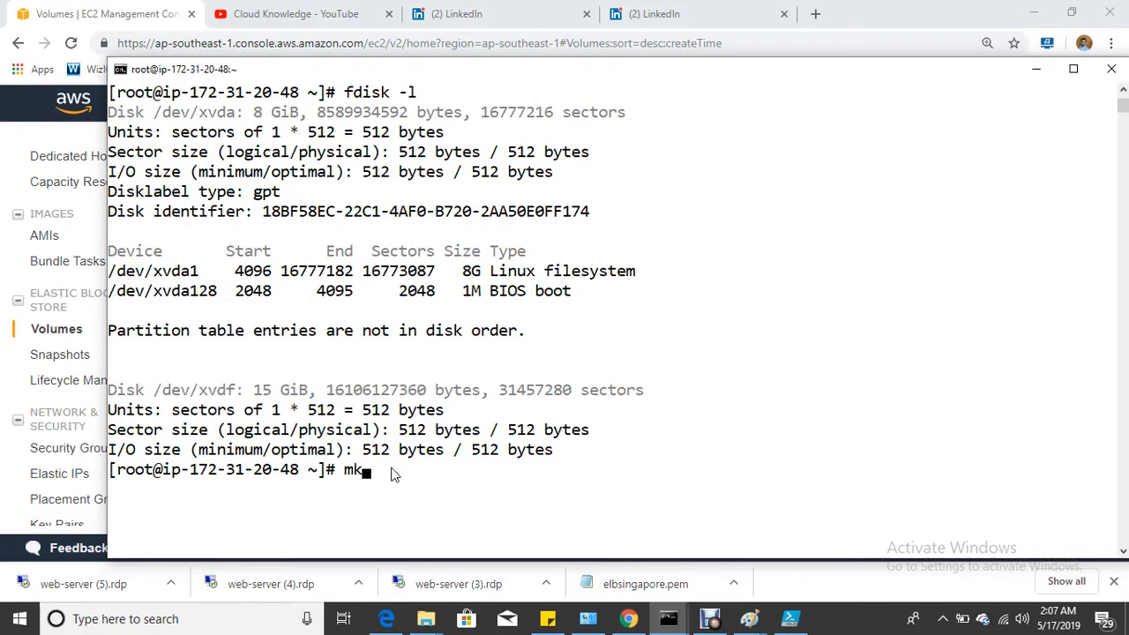
text(fs.ext4 /dev/)
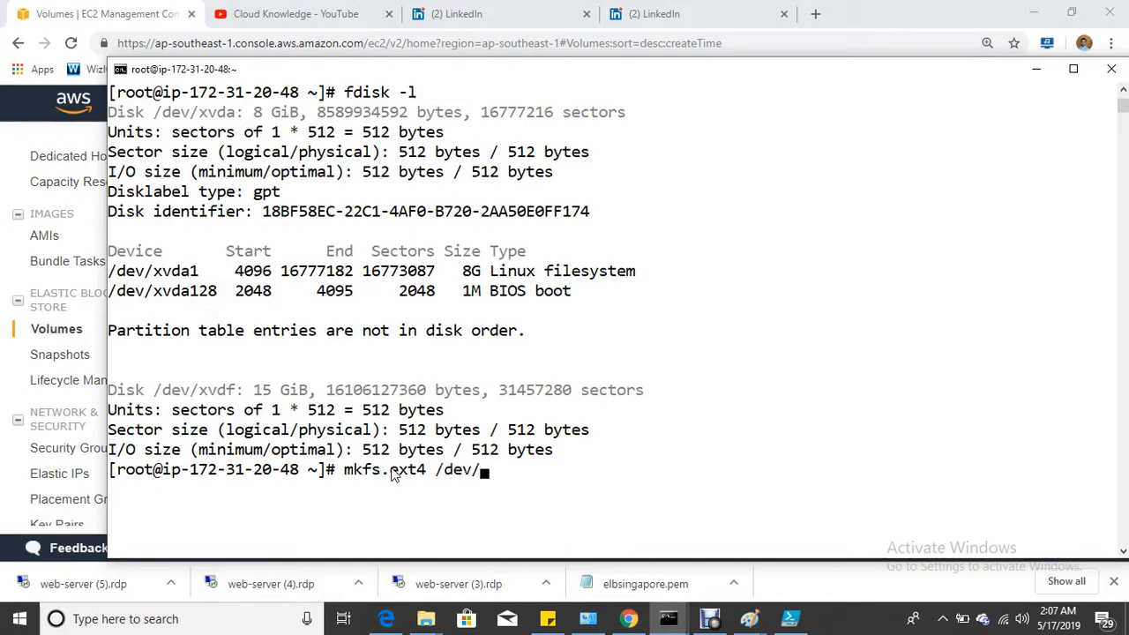
text(xvdf)
key(Return)
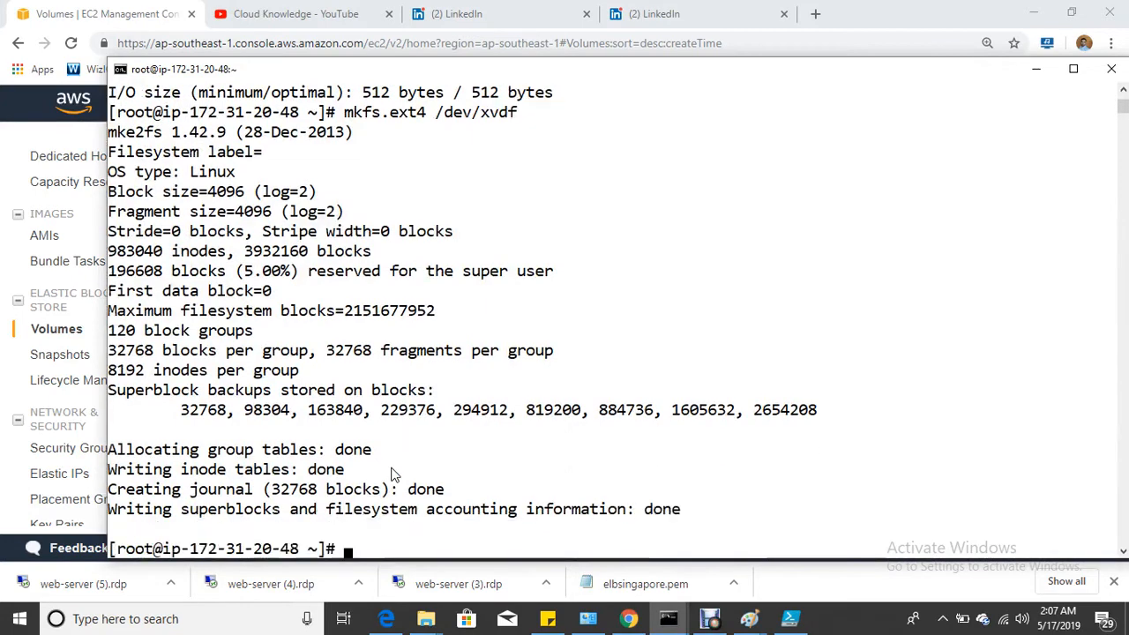
key(Return)
Create the directory /india and mount /dev/xvdf on it
text(mkdir )
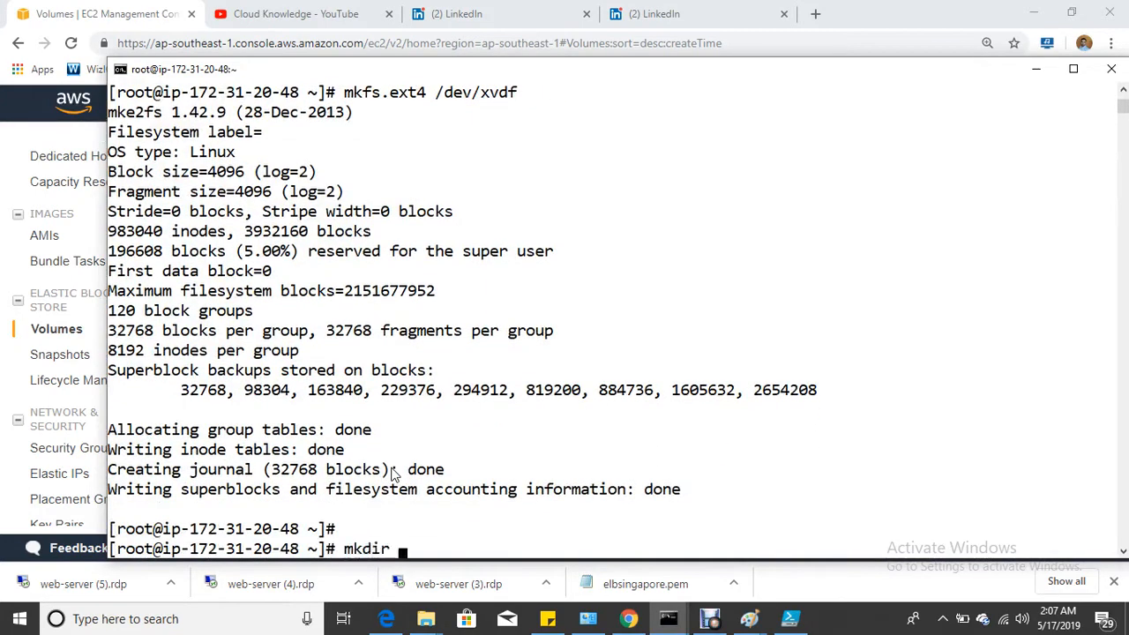
text(/india)
key(Return)
text(mount )
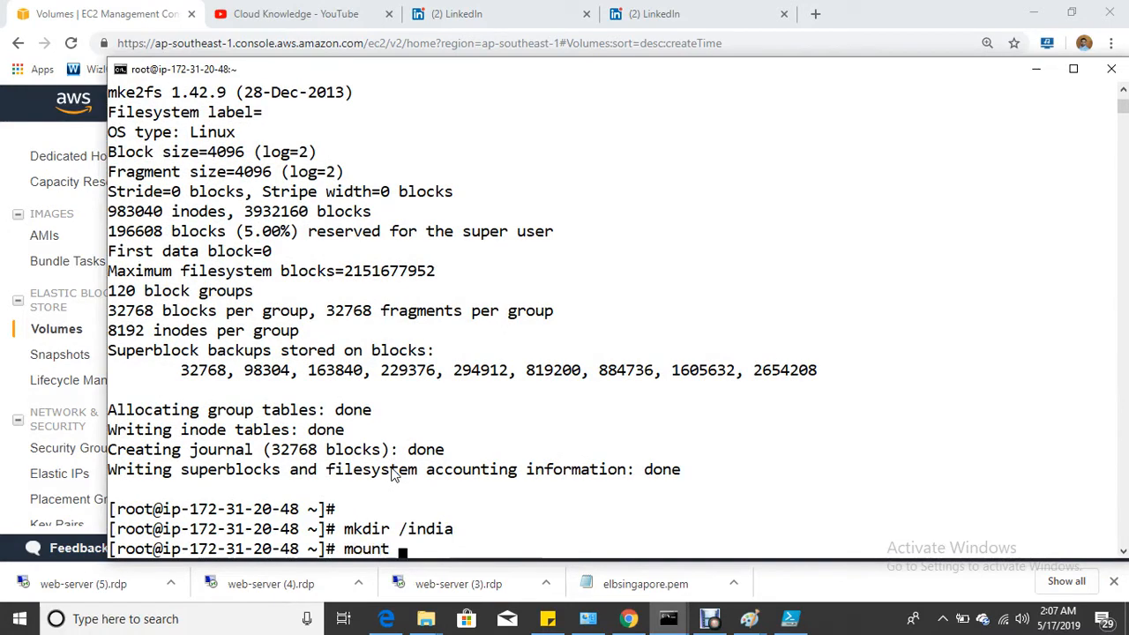
text(-/dev/xvdf )
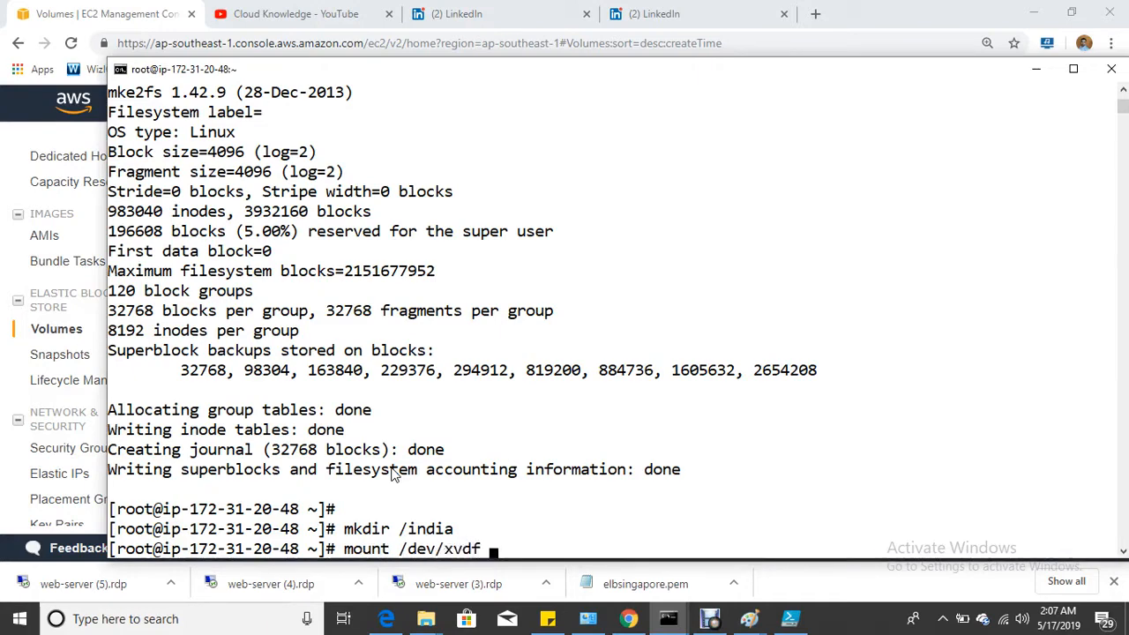
text(/india/)
key(Return)
key(Return)
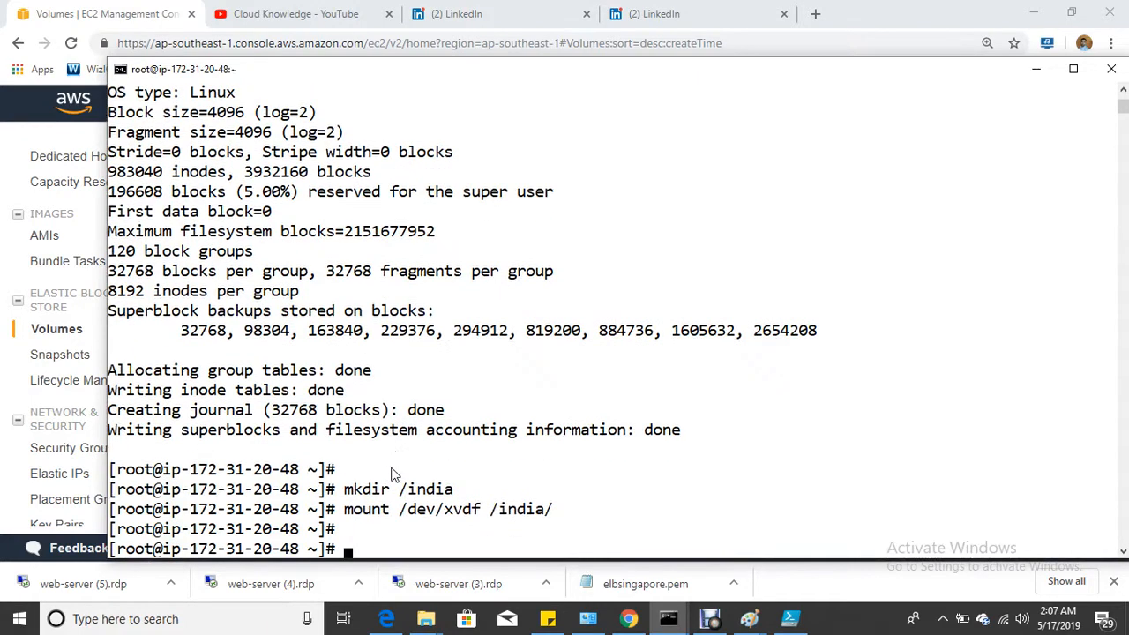
text(vim /etc/fstab)
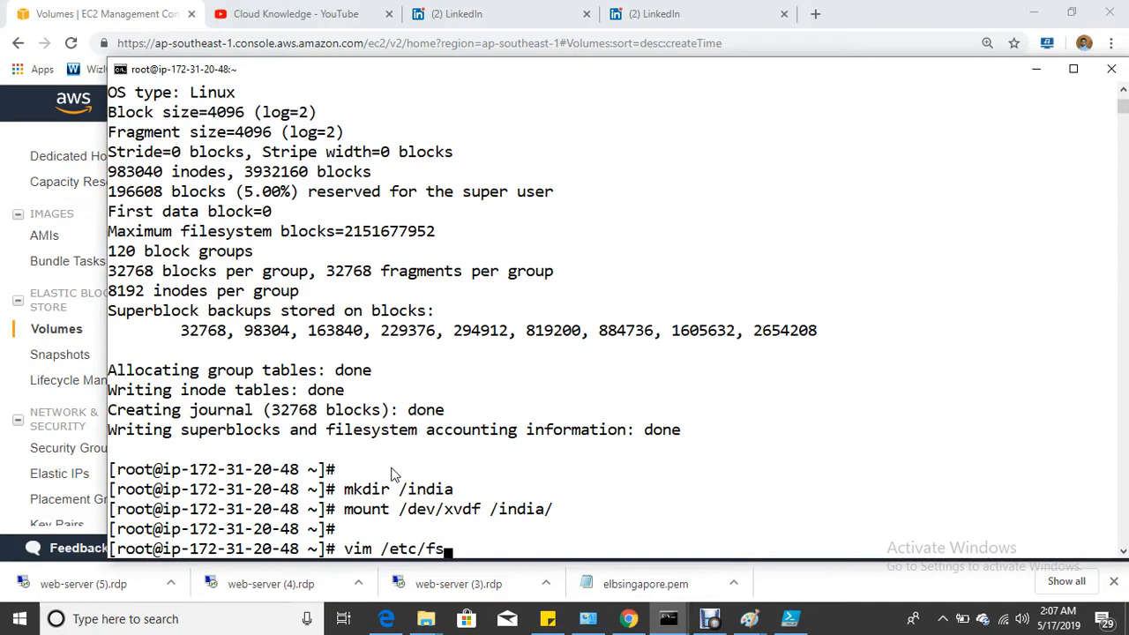
key(Return)
text(o)
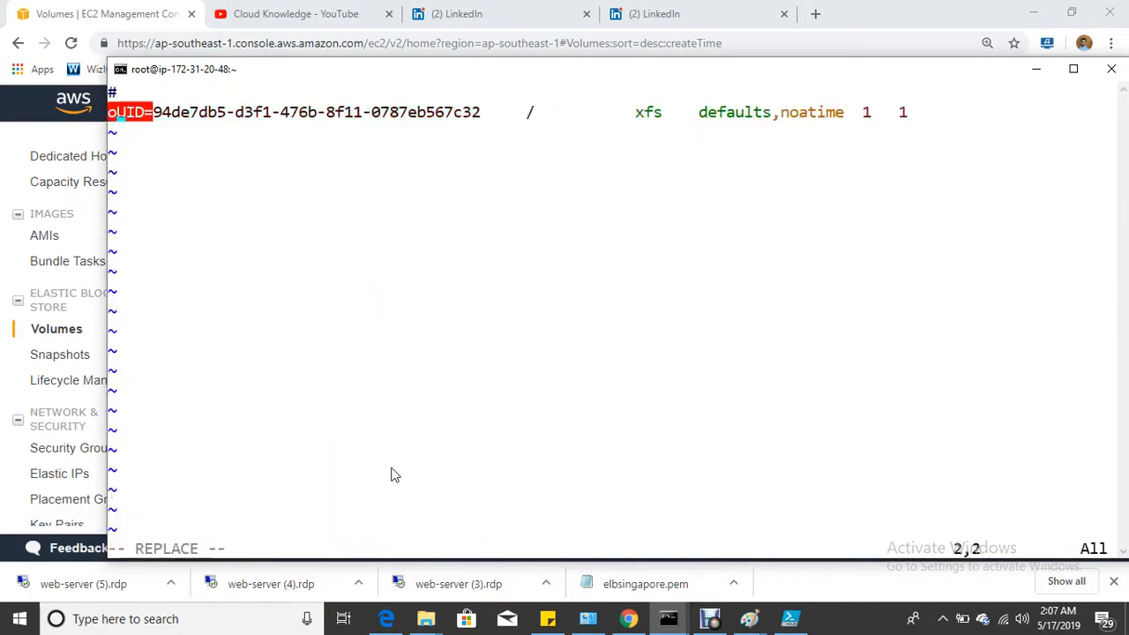
key(Escape)
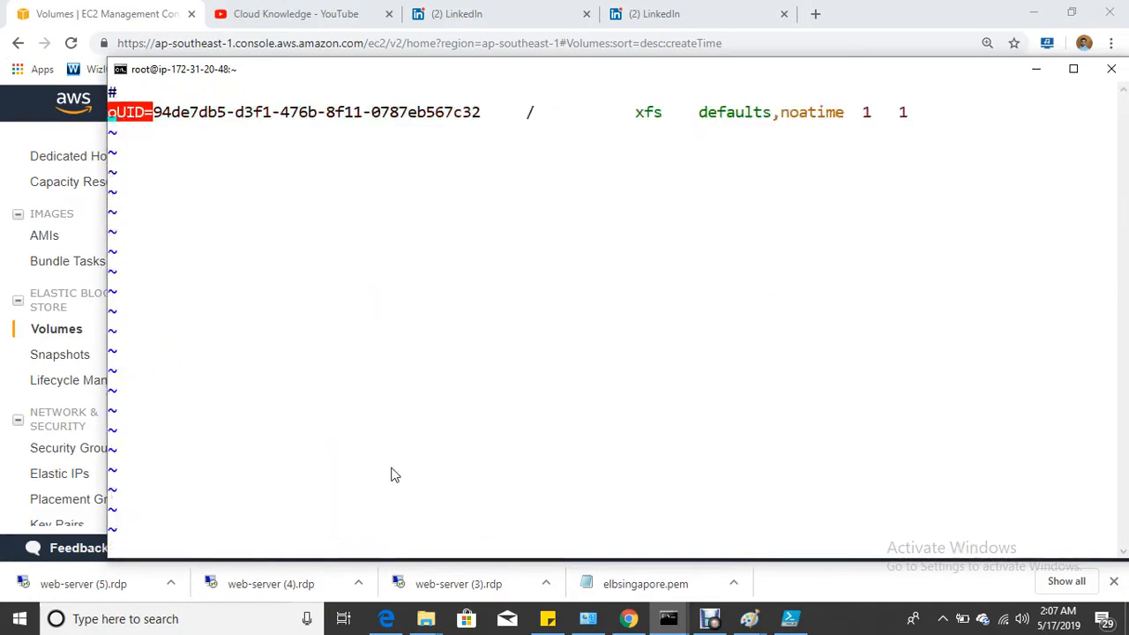
text(!)
key(Return)
key(Up)
key(Return)
key(R)
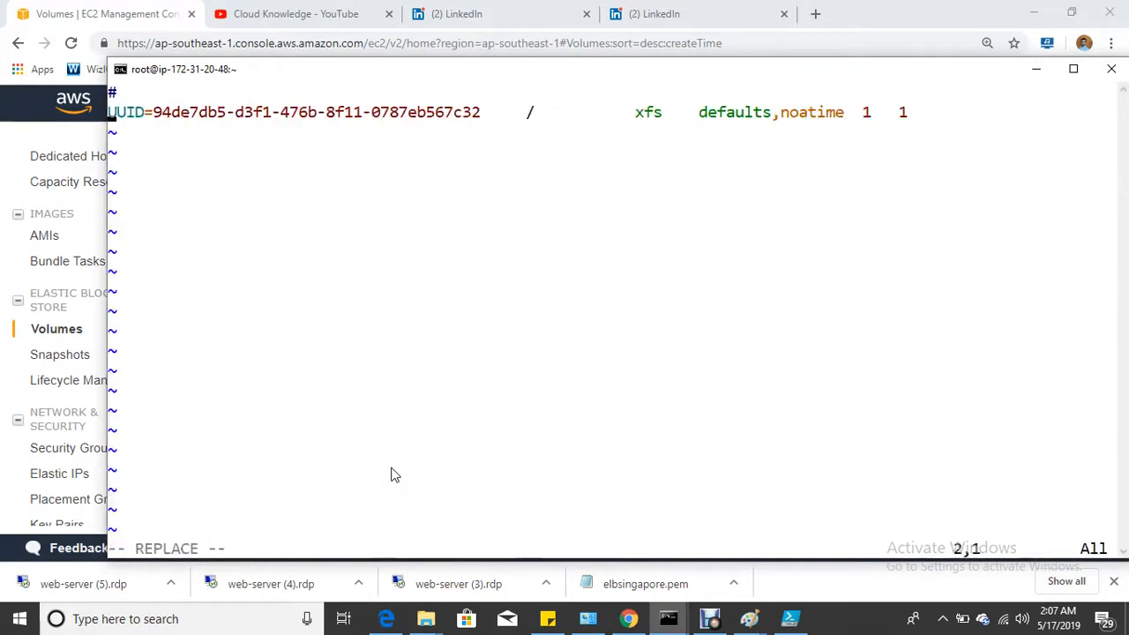
text(o)
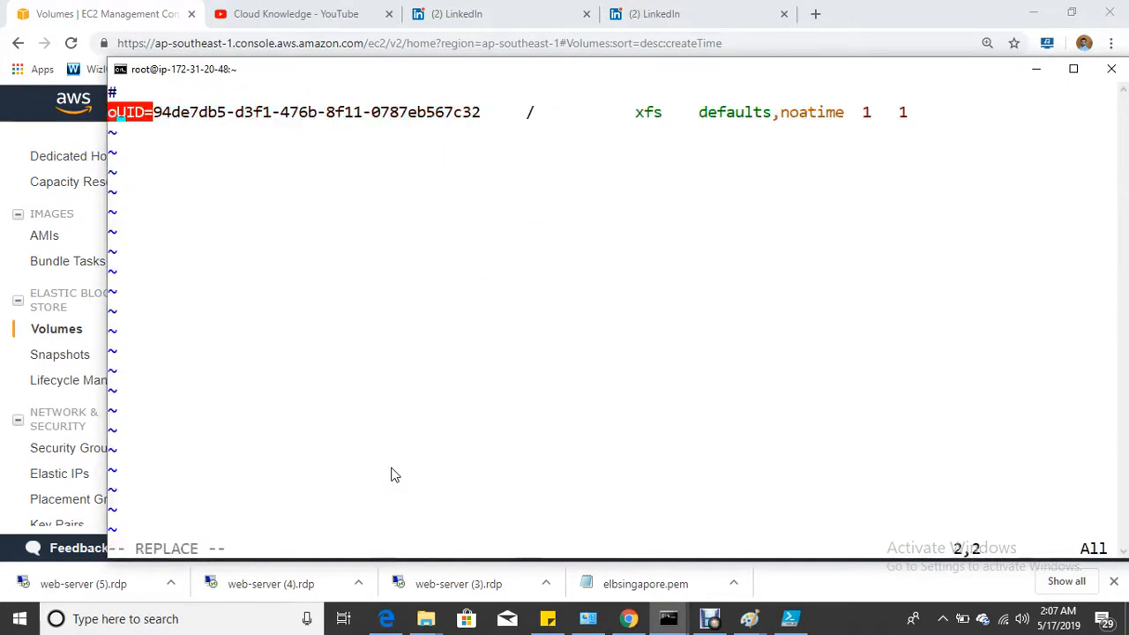
key(Escape)
text(:q!)
key(Return)
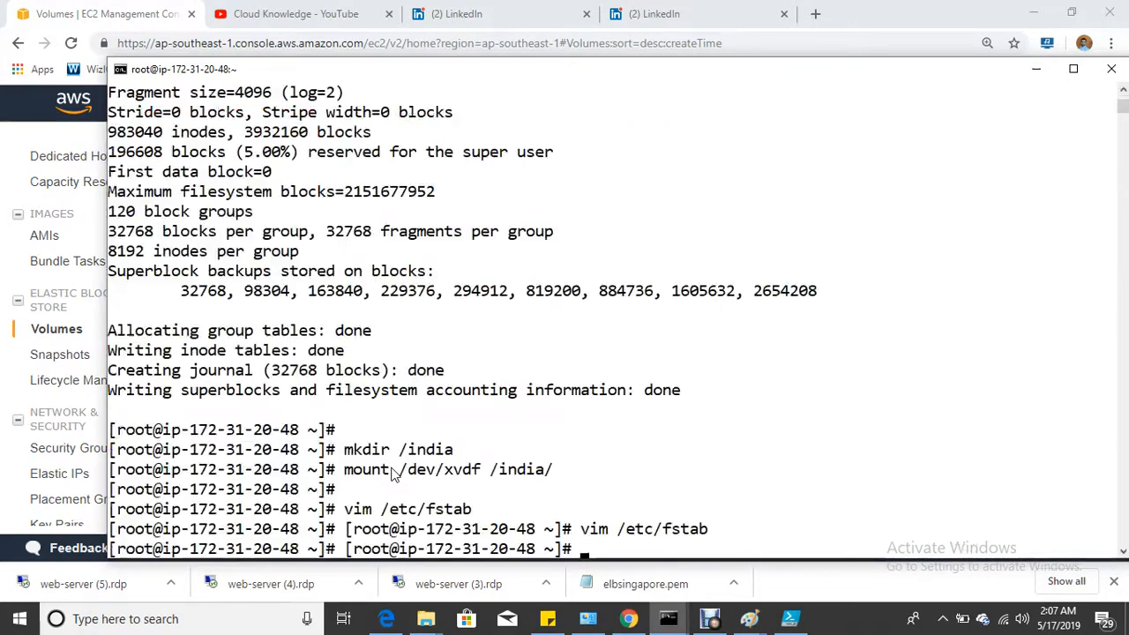
Reopen /etc/fstab in vim and start a new line below the root file system entry
key(Up)
key(Return)
key(R)
key(Right)
key(Right)
key(Right)
key(Right)
key(Right)
key(Right)
key(Right)
key(Right)
key(Right)
key(Right)
key(Right)
key(Right)
key(Right)
key(Right)
key(Right)
key(Right)
key(Right)
key(Right)
key(Right)
key(Right)
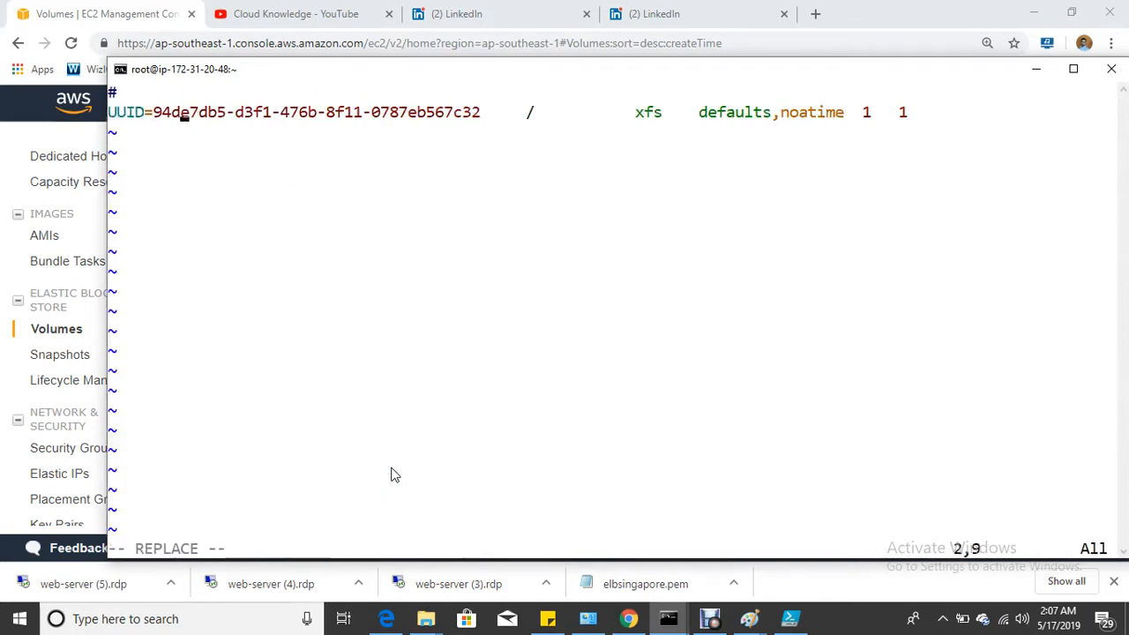
key(Right)
key(Right)
key(Right)
key(Right)
key(Right)
key(Right)
key(Right)
key(Right)
key(Right)
key(Right)
key(Right)
key(Right)
key(Right)
key(Right)
key(Right)
key(Right)
key(Right)
key(Right)
text(i)
key(BackSpace)
key(Return)
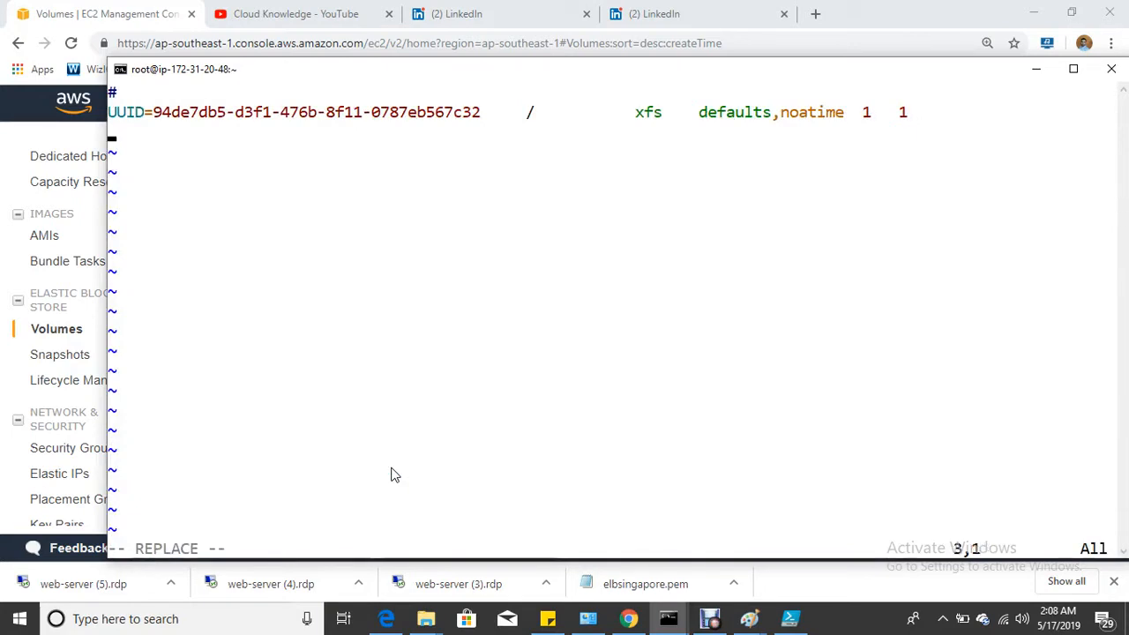
Add the fstab entry /dev/xvdf, /india, ext4, defaults, 0 0, and save and close the file
text(/dev/xvdf)
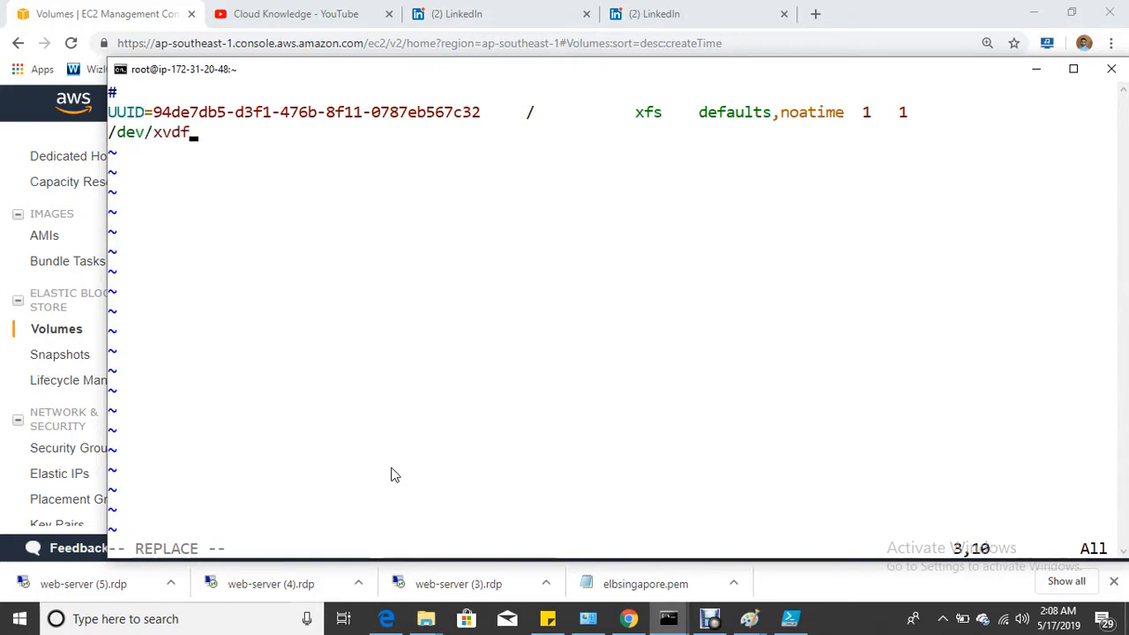
key(Tab)
text(/india)
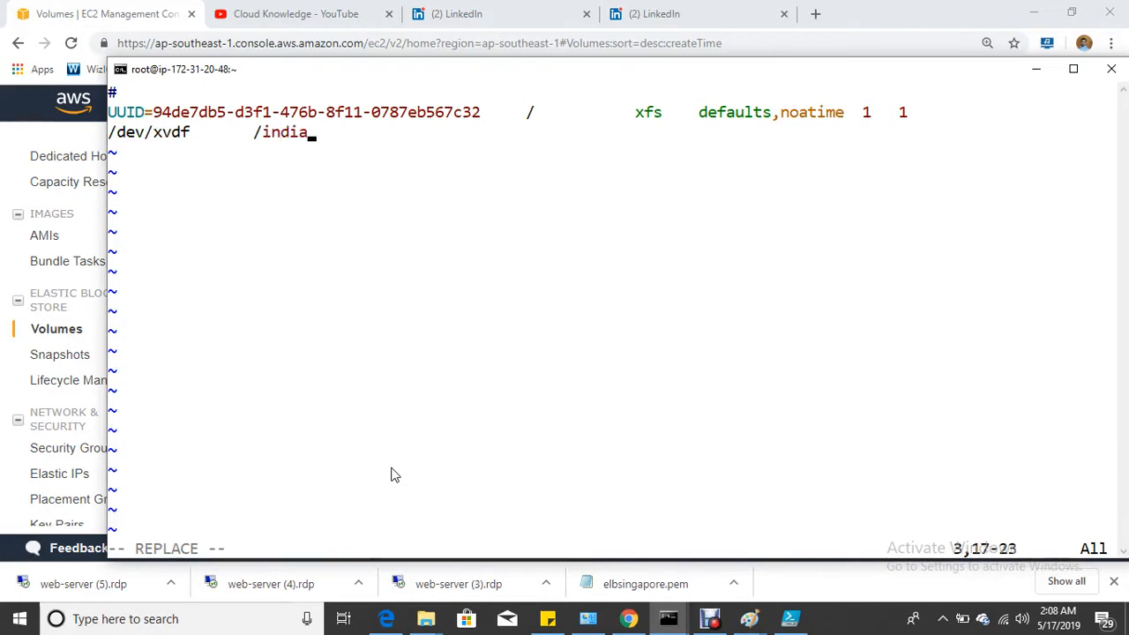
key(Tab)
text(ext4)
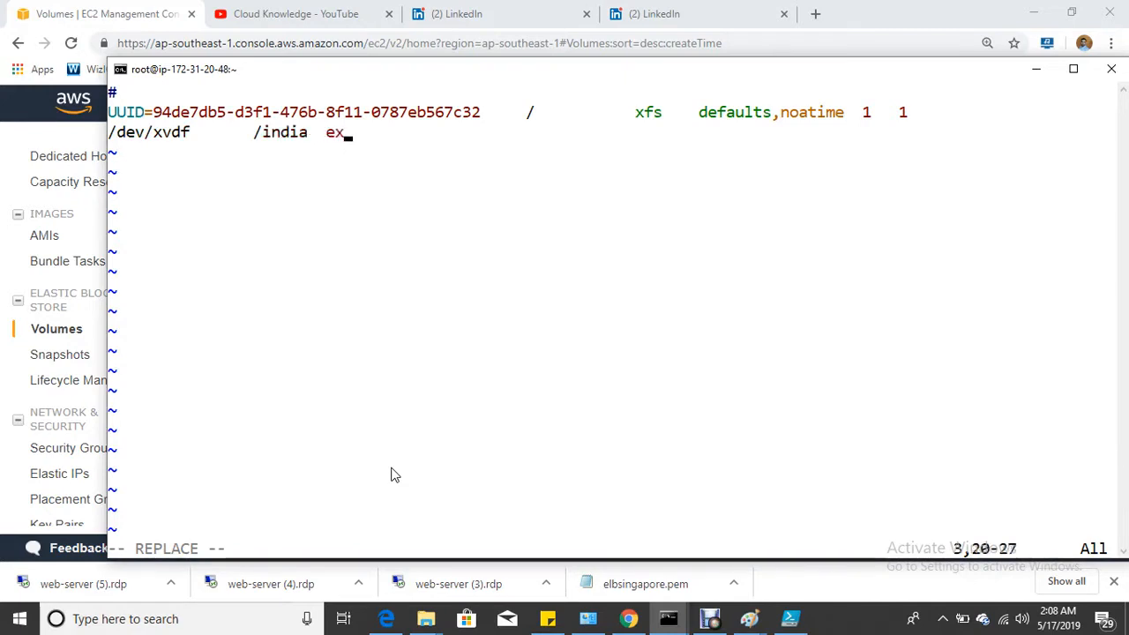
key(Tab)
text(defaults)
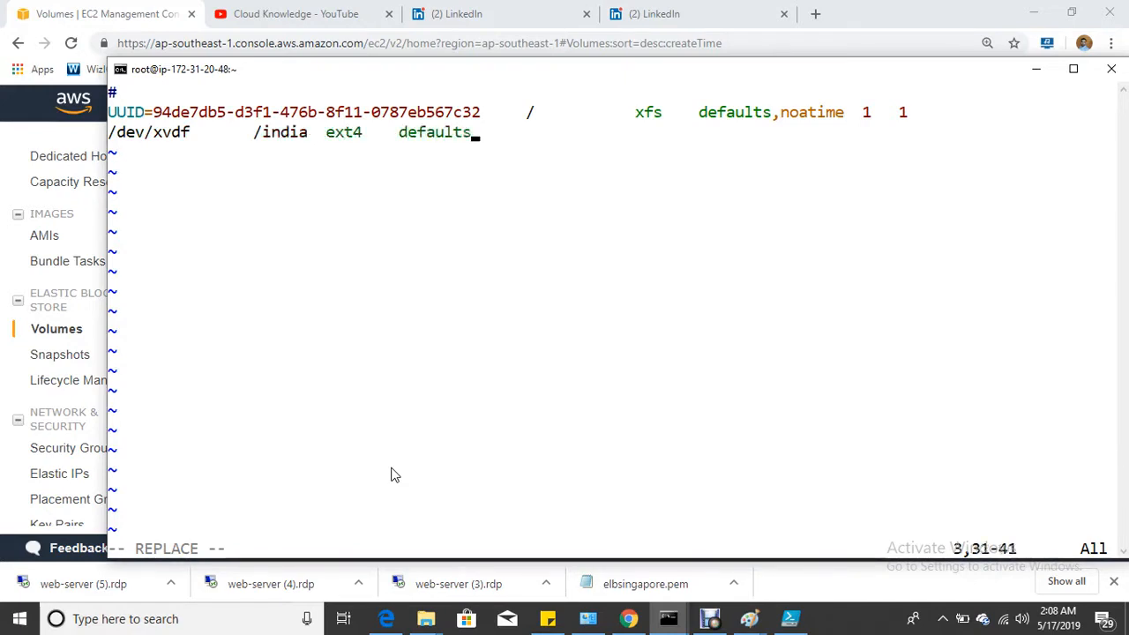
key(Tab)
text(0 0)
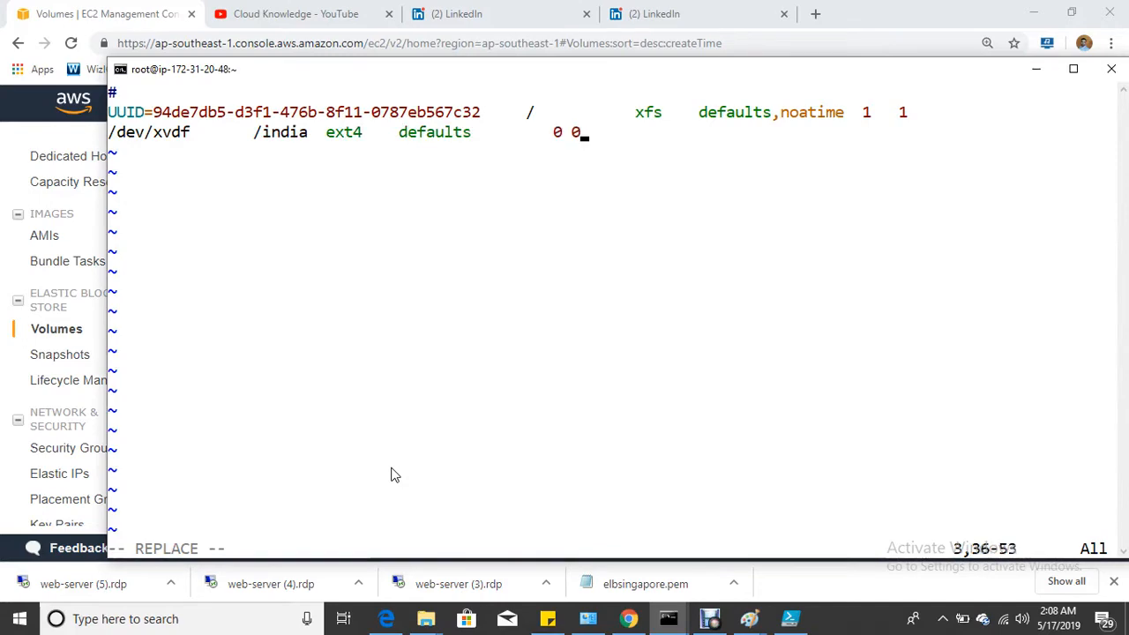
key(Escape)
text(:wq)
key(Return)
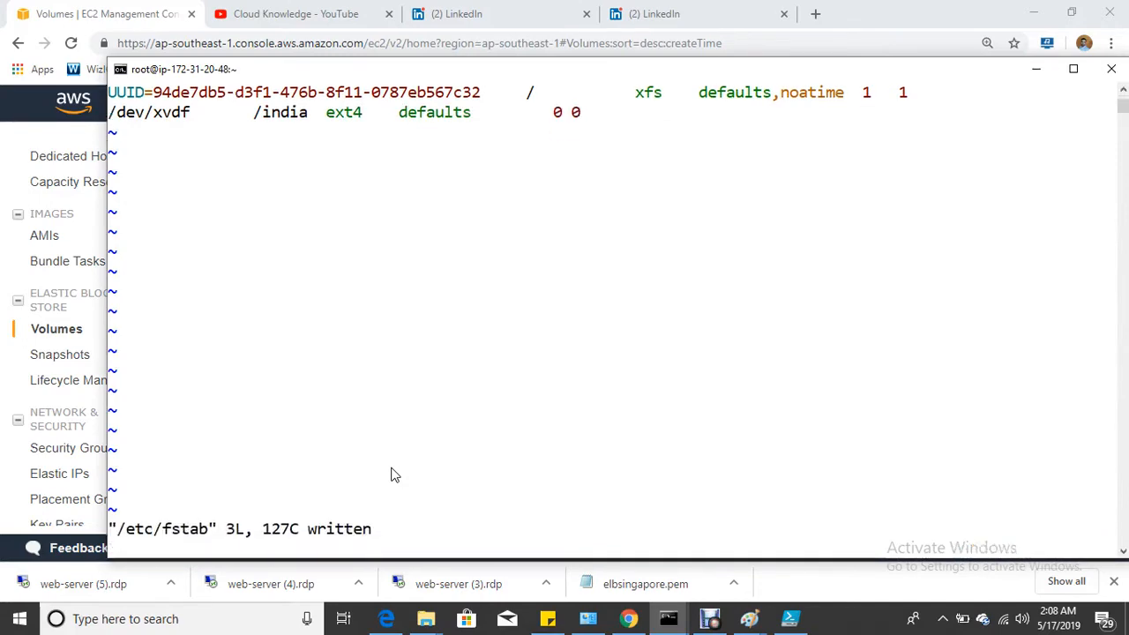
Mount all fstab entries with mount -a, list the file systems with df -h and highlight the /dev/xvdf row
text(mount -)
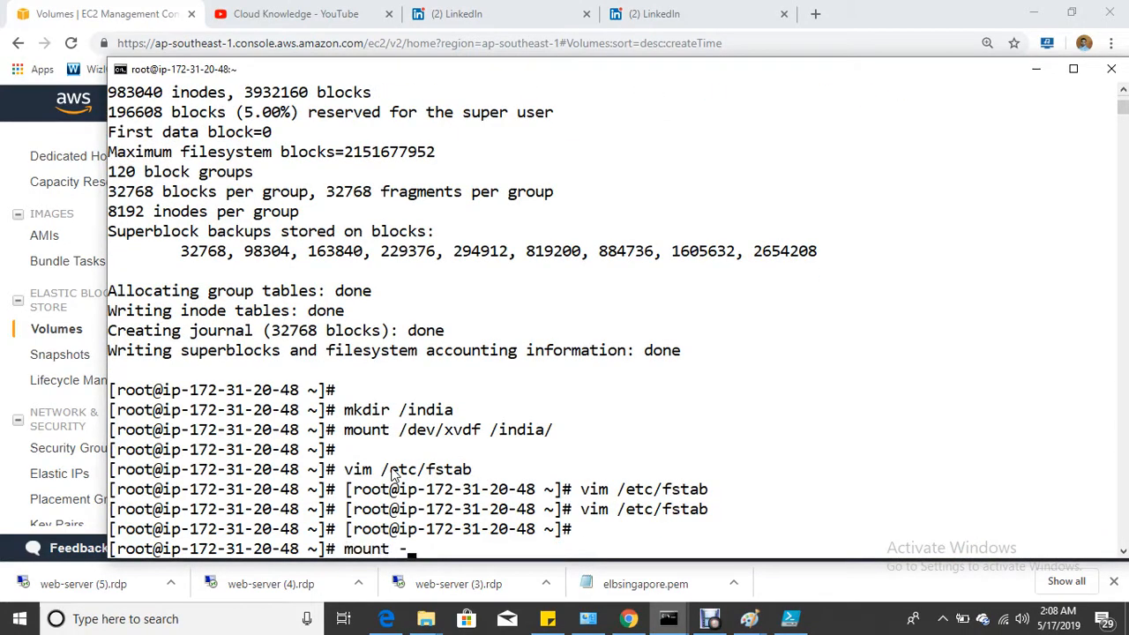
text(a)
key(Return)
key(Return)
text(df -h)
key(Return)
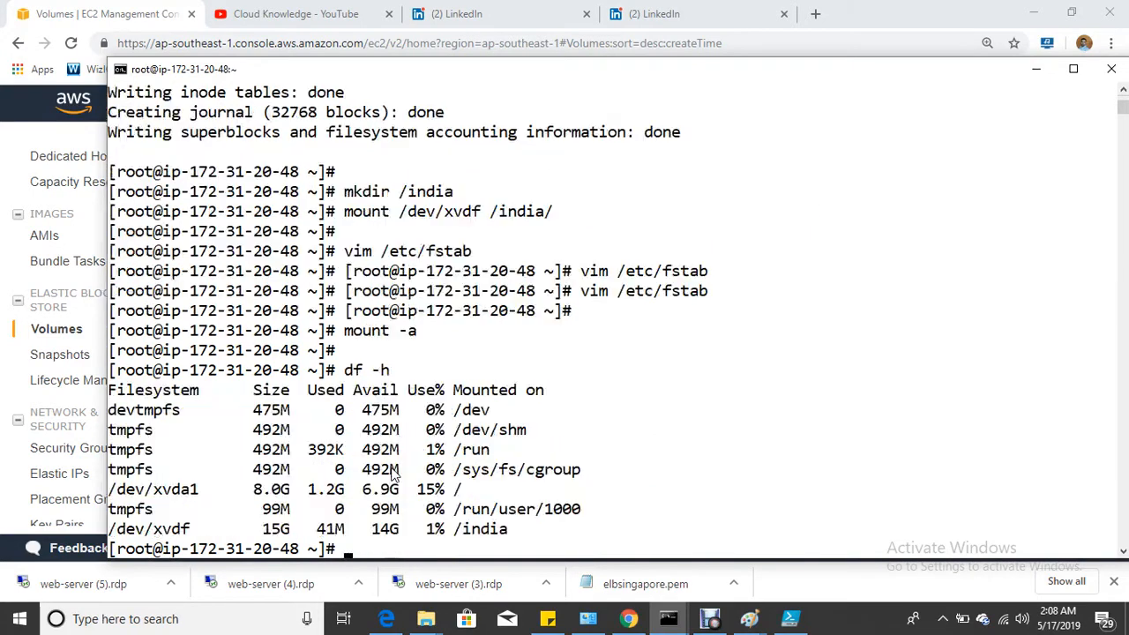
drag(126, 529, 488, 534)
click(488, 535)
Go to the /india directory, create the empty files abc1 to abc100 with touch and list the directory
text(cd /india/)
key(Return)
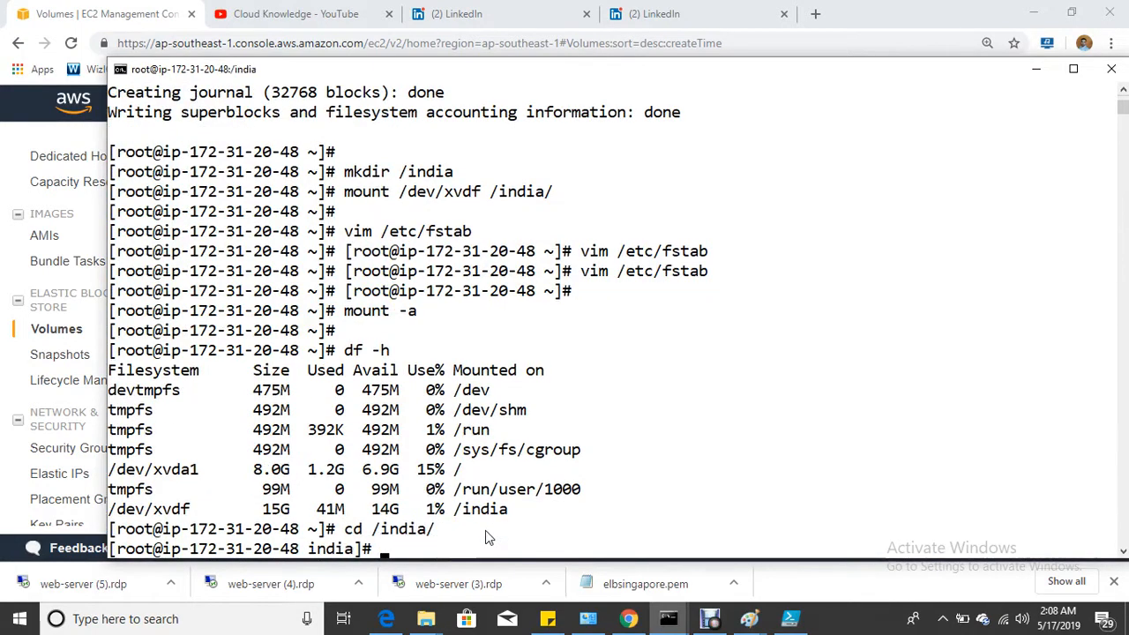
key(Return)
text(touch a)
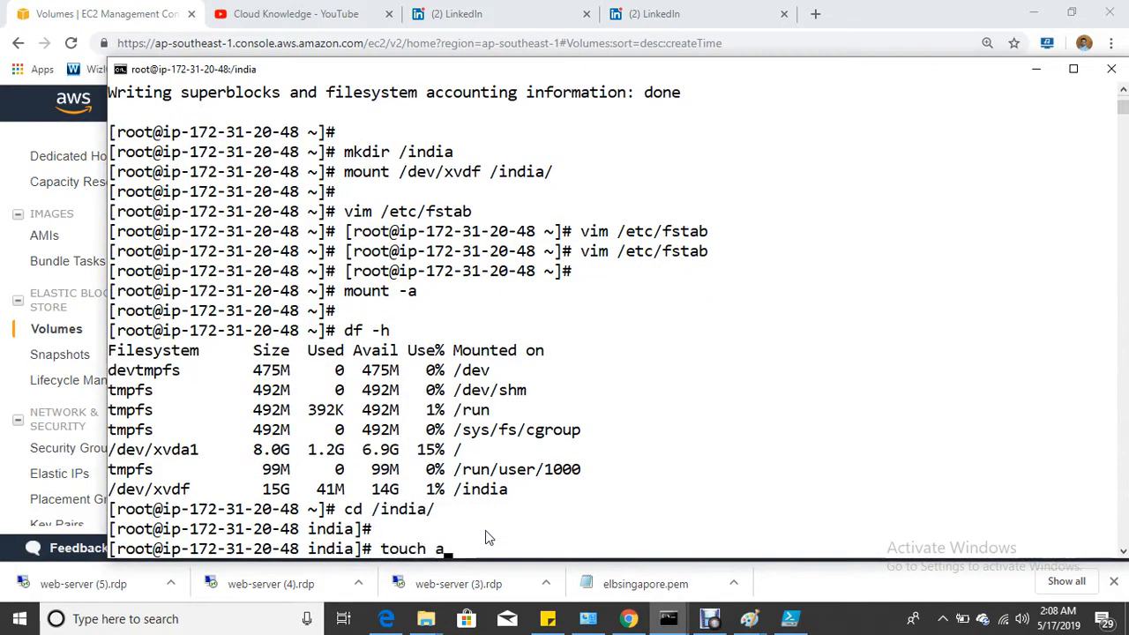
text(bc{1..)
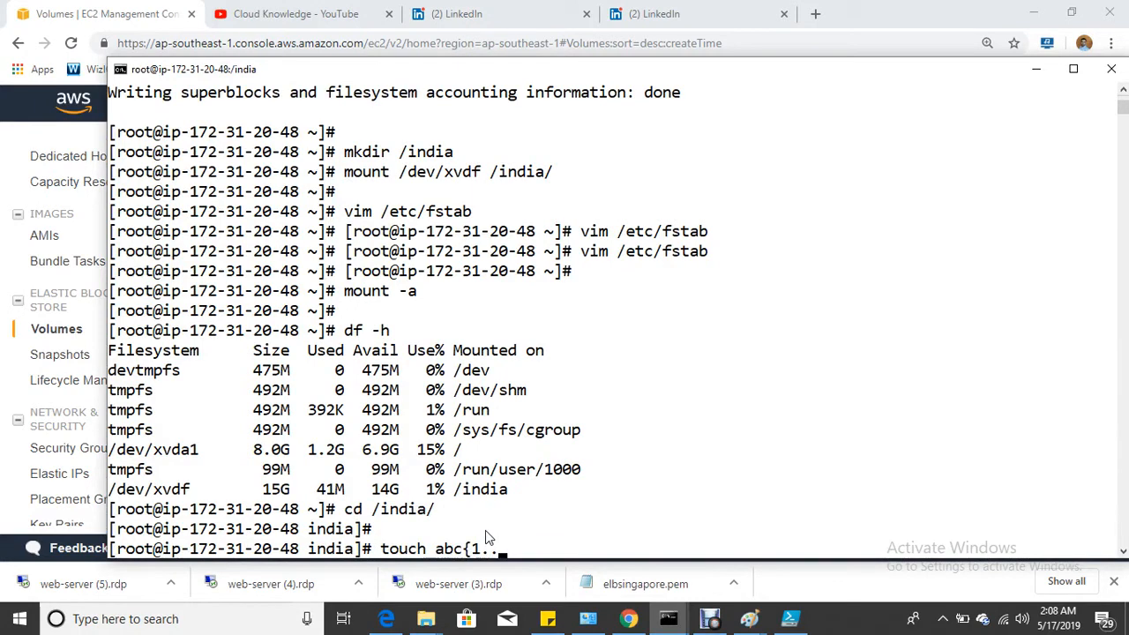
text(1000)
key(Return)
text(ll)
key(Return)
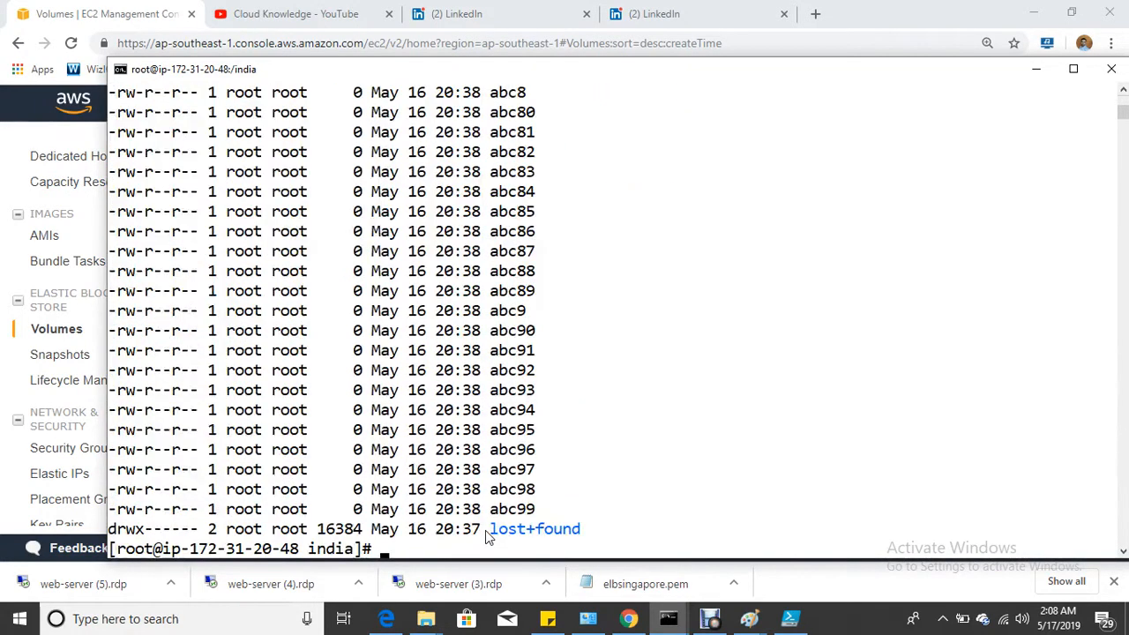
text(ls)
key(Return)
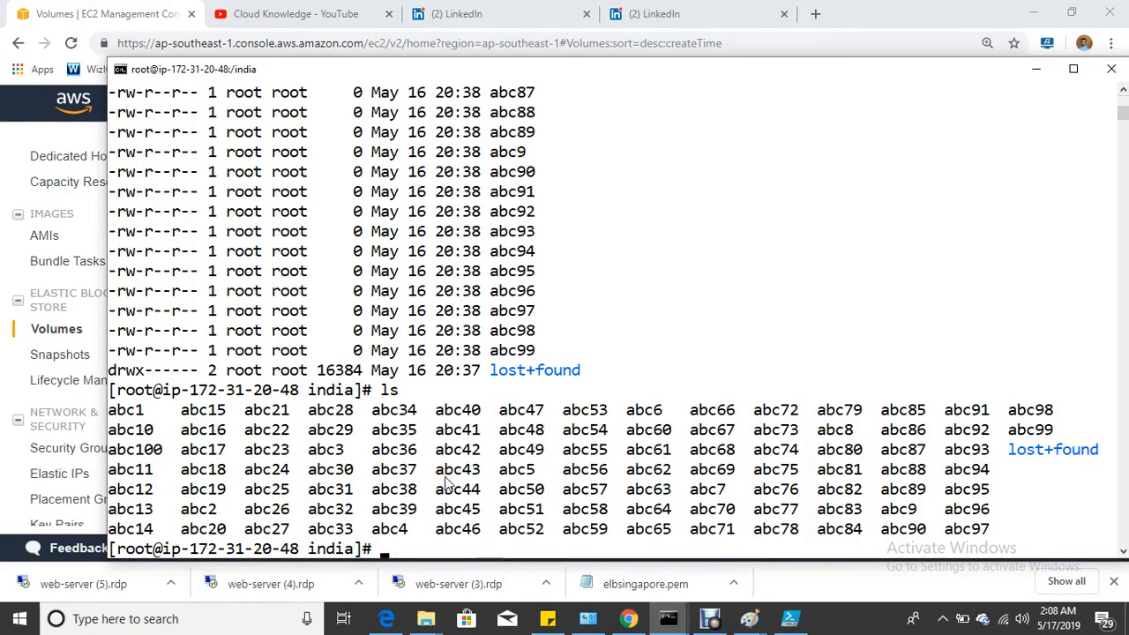
Check file system usage with df -h and highlight the size, used and available values of /dev/xvdf
text(df -h)
key(Return)
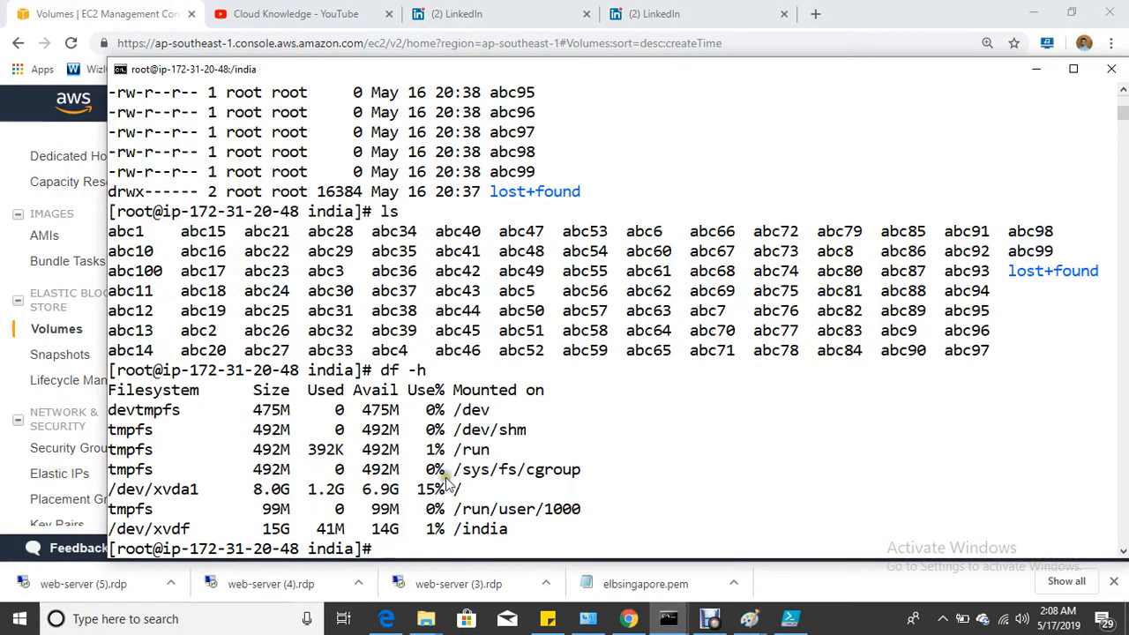
drag(255, 528, 404, 537)
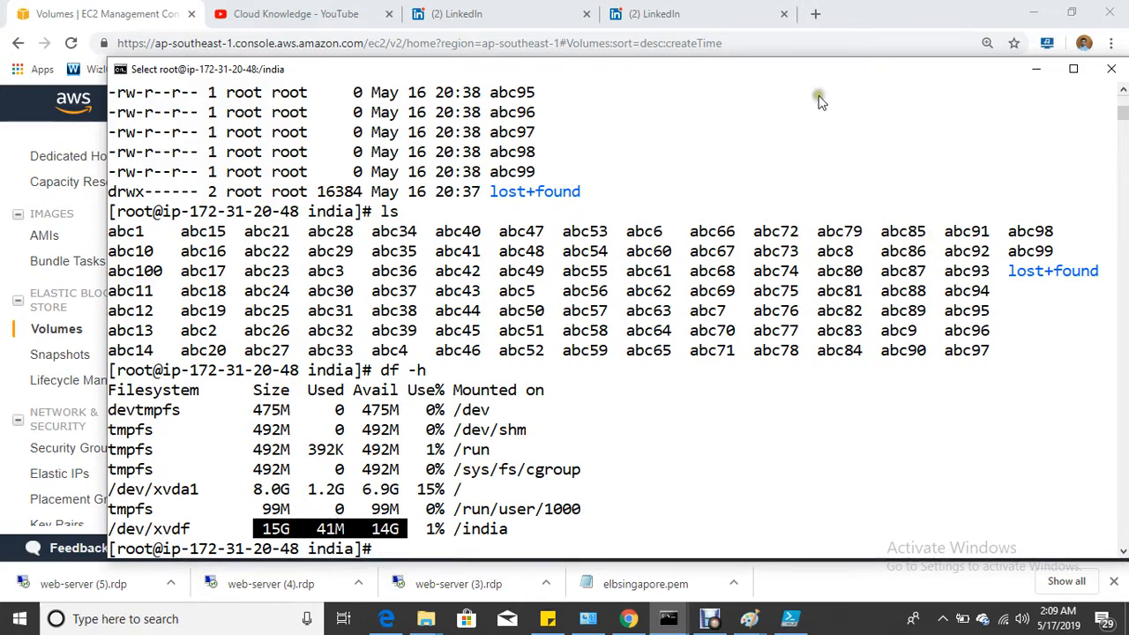
Switch to the EC2 console in the browser and modify Volume-1 to a size of 20 GiB
click(890, 14)
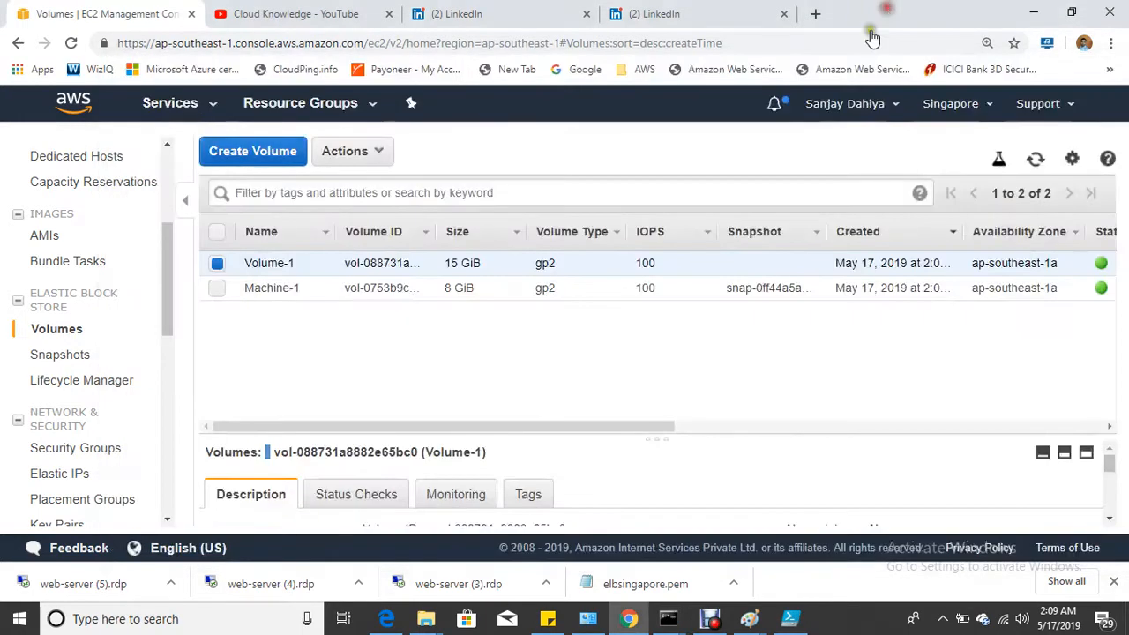
click(353, 150)
click(384, 183)
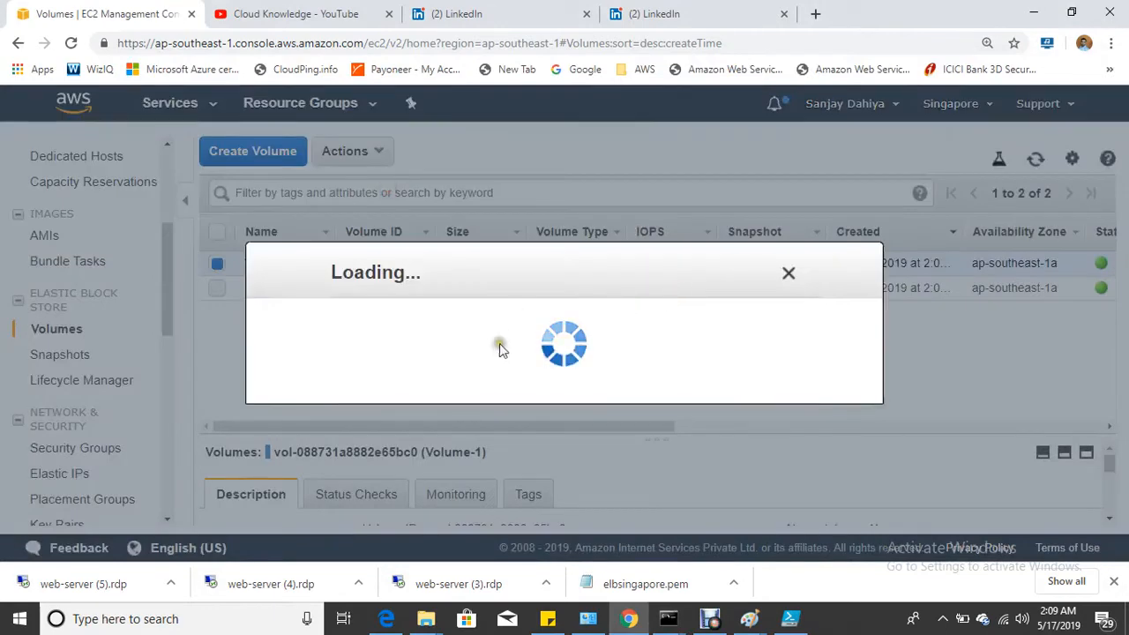
drag(433, 432, 345, 433)
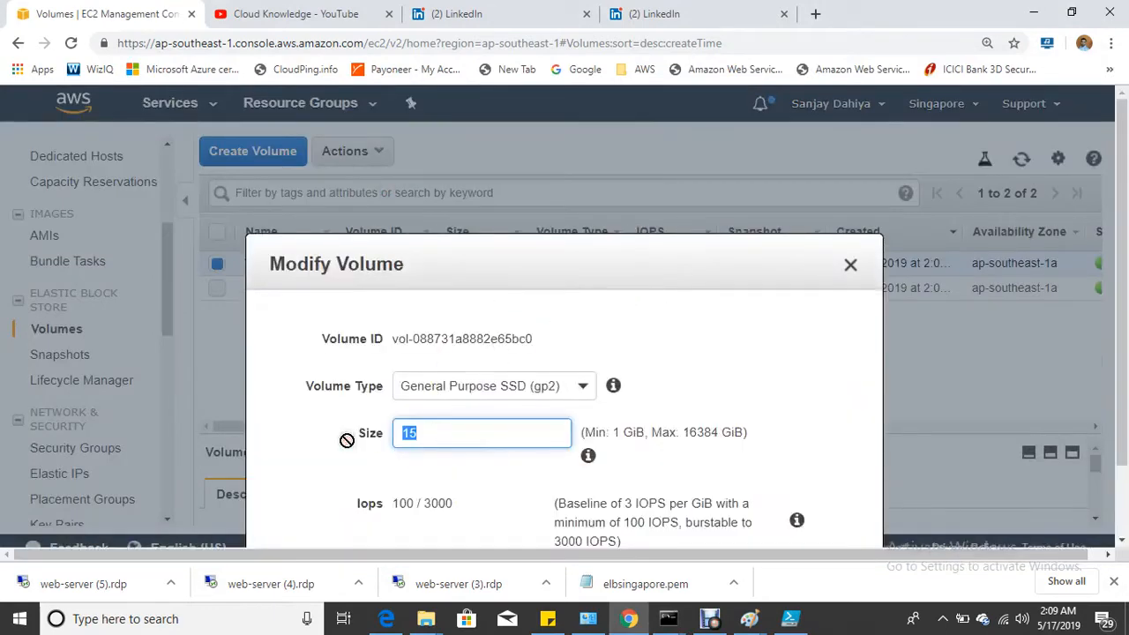
text(20)
scroll(820, 340, down, 1)
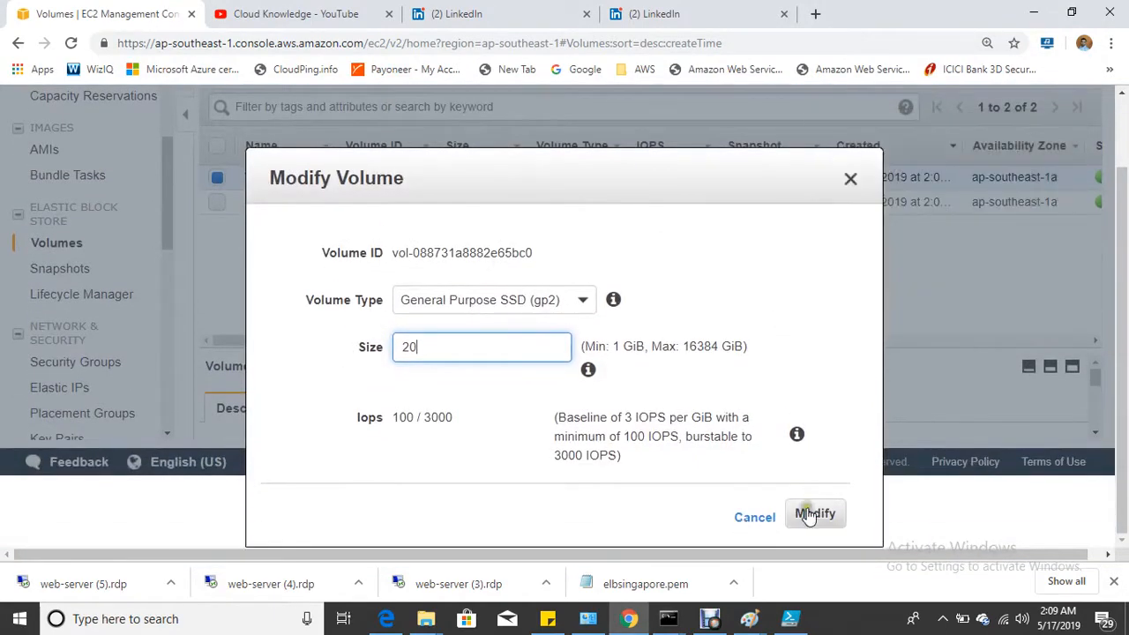
click(815, 514)
click(821, 472)
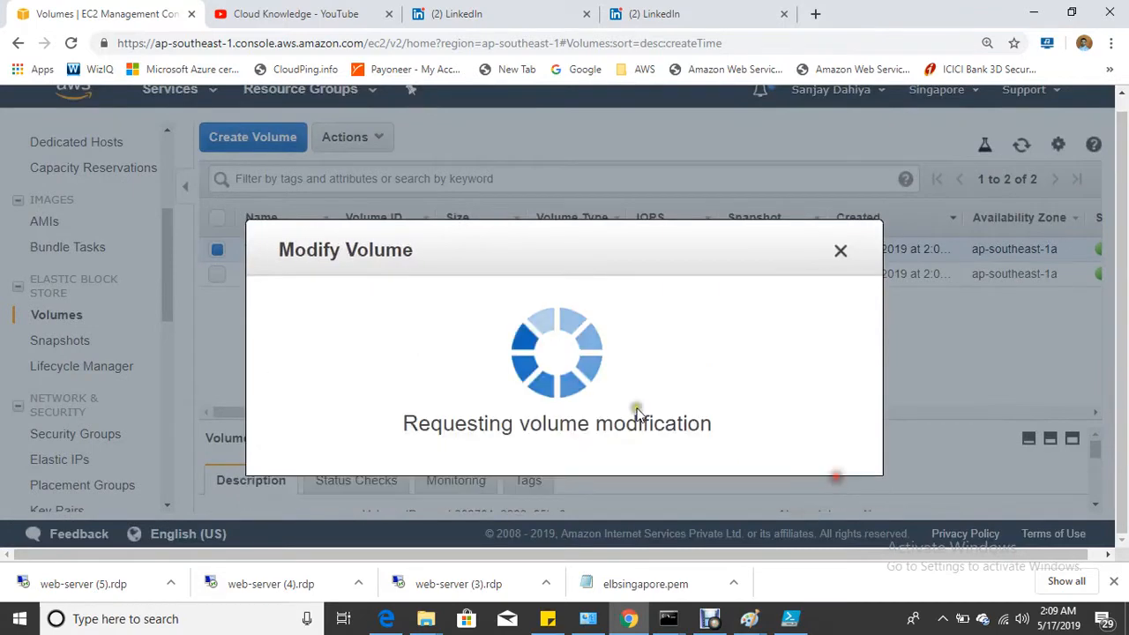
click(798, 406)
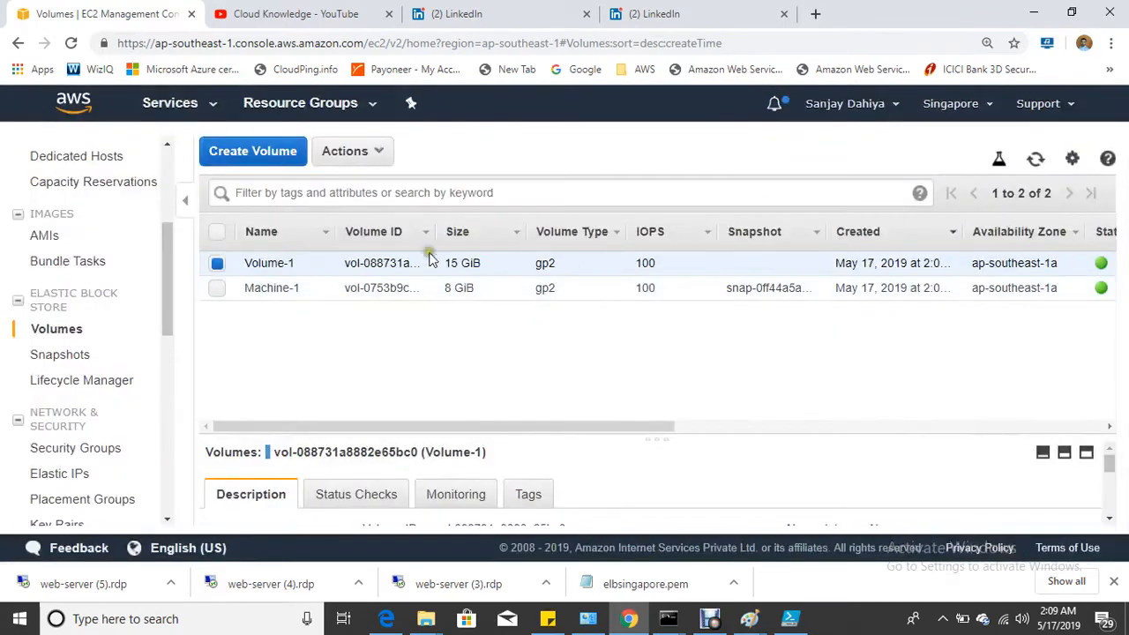
Refresh the volume list to check the size of Volume-1
click(1037, 162)
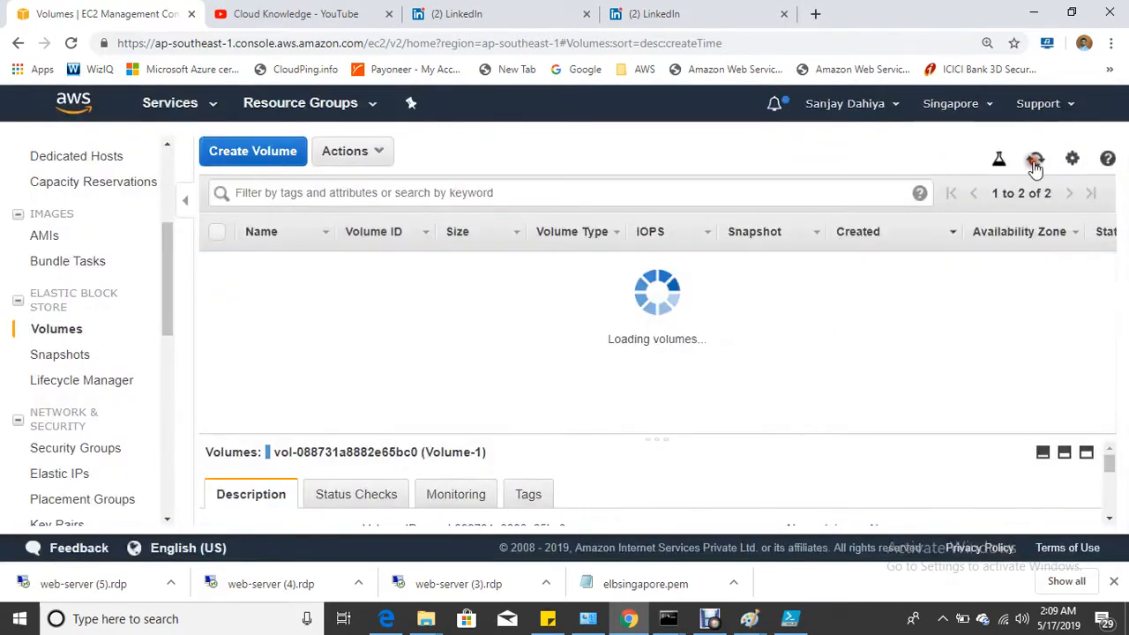
click(1036, 161)
click(1037, 162)
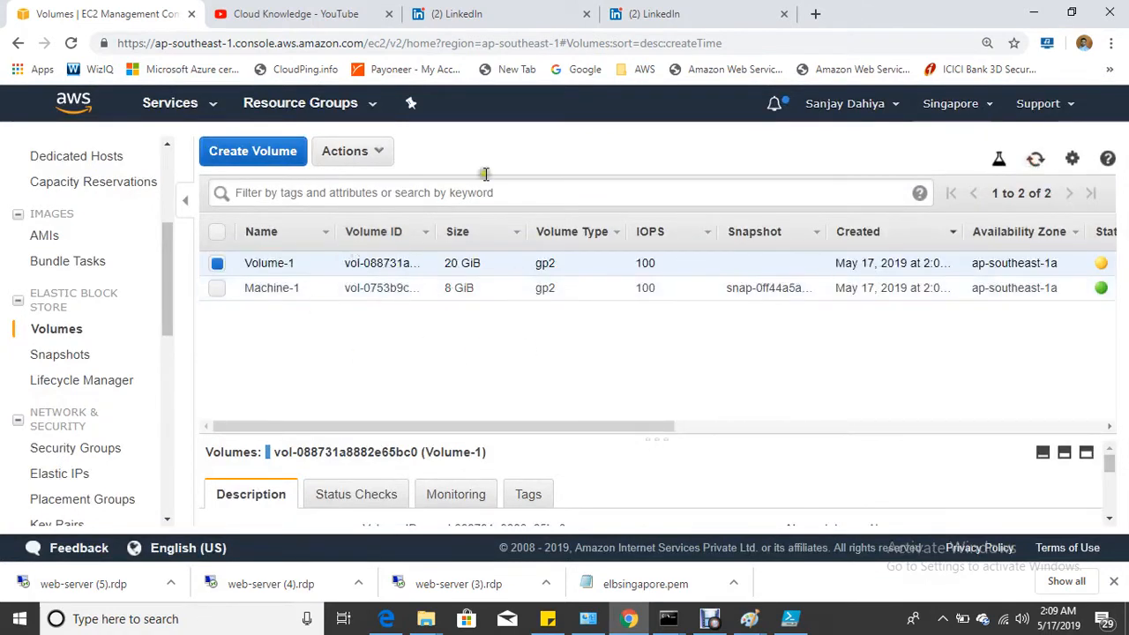
Switch to the instance's root terminal, clear it, list the block devices with lsblk and highlight the size of xvdf
click(668, 620)
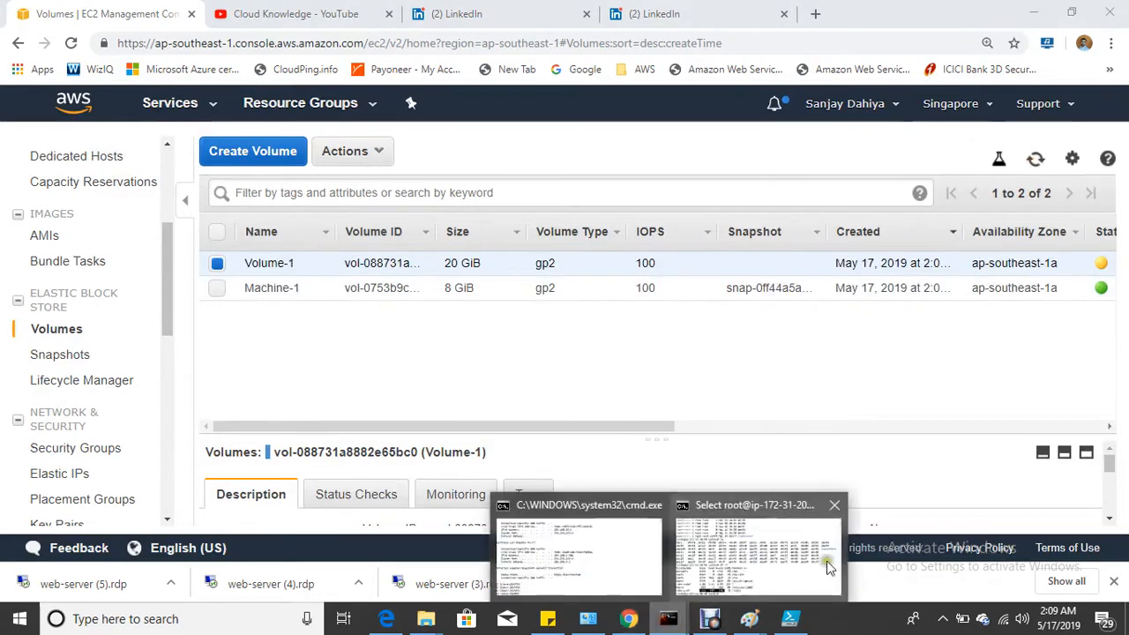
click(586, 441)
key(ctrl+l)
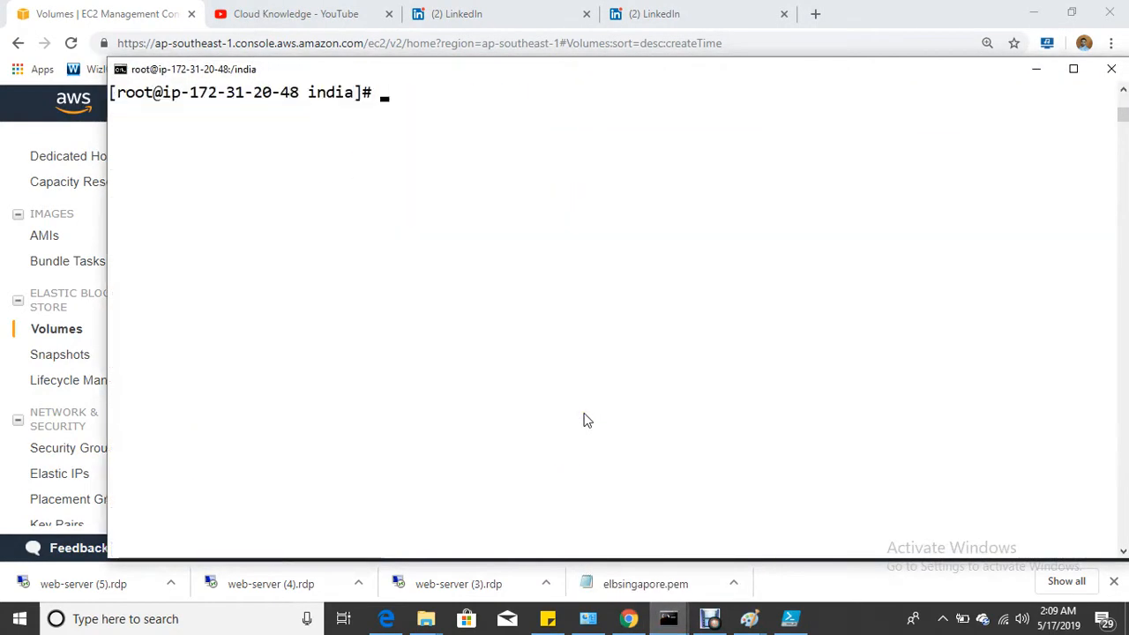
text(lsblk)
key(Return)
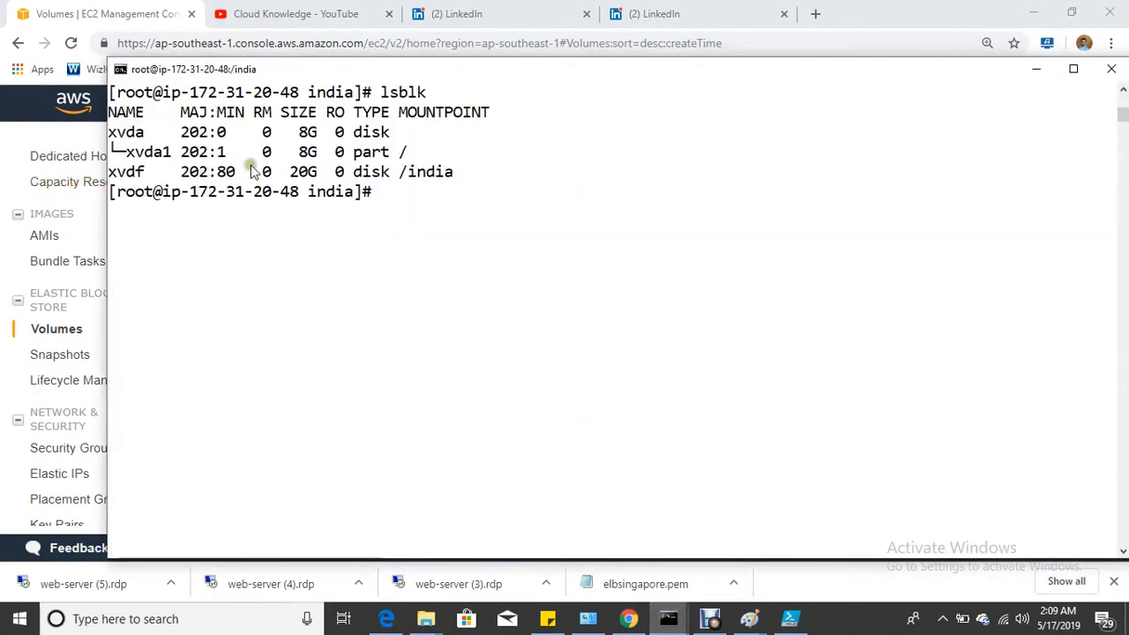
drag(247, 167, 362, 176)
click(338, 211)
List the mounted file systems with df -h and highlight the size and usage values of /dev/xvdf
text(df -h)
key(Return)
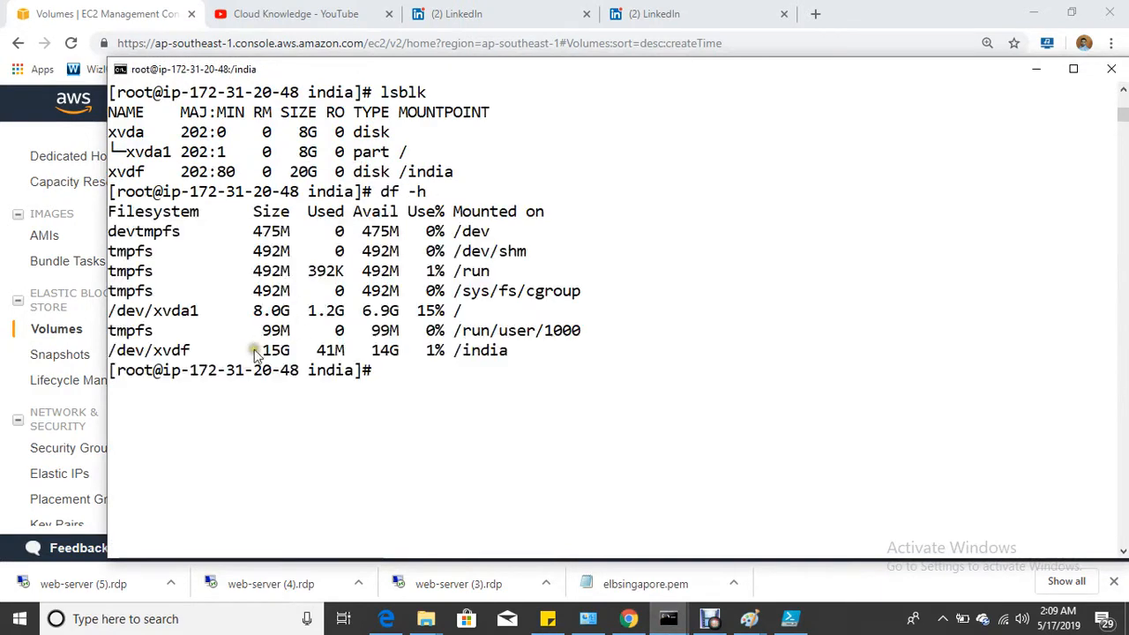
drag(261, 350, 422, 350)
click(414, 395)
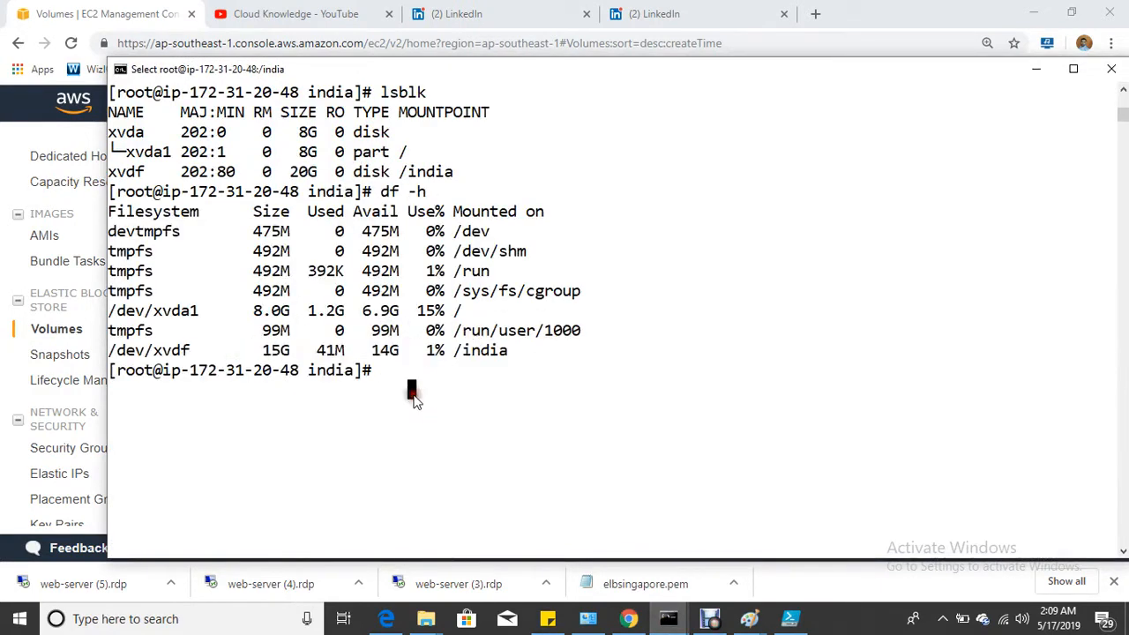
click(327, 404)
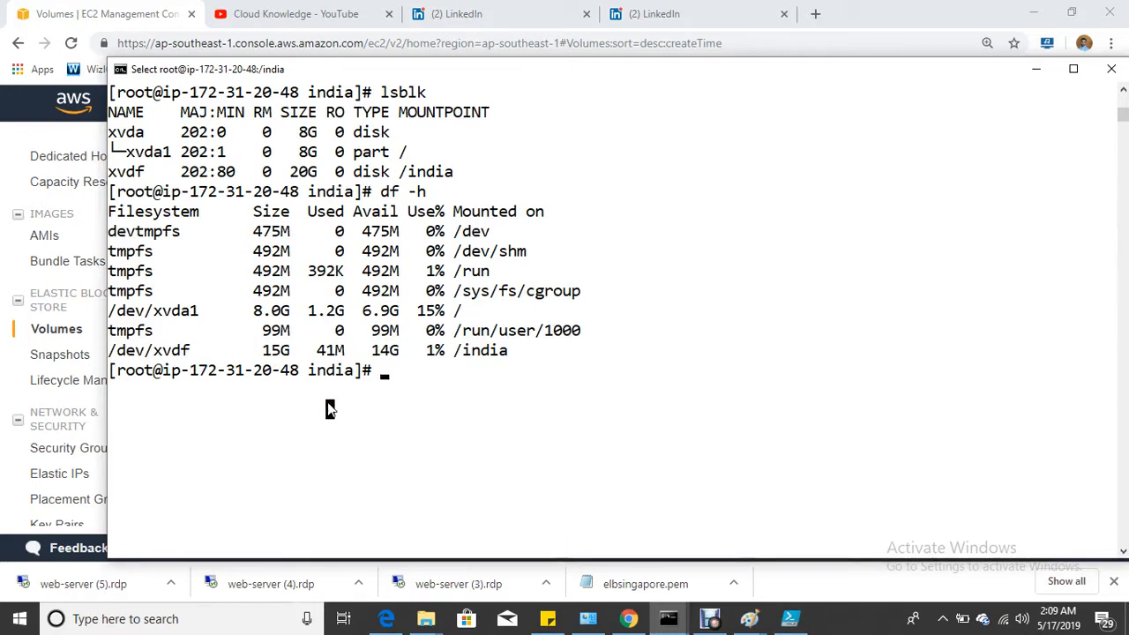
Grow the file system on /dev/xvdf to the enlarged volume with resize2fs /dev/xvdf
text(resize2)
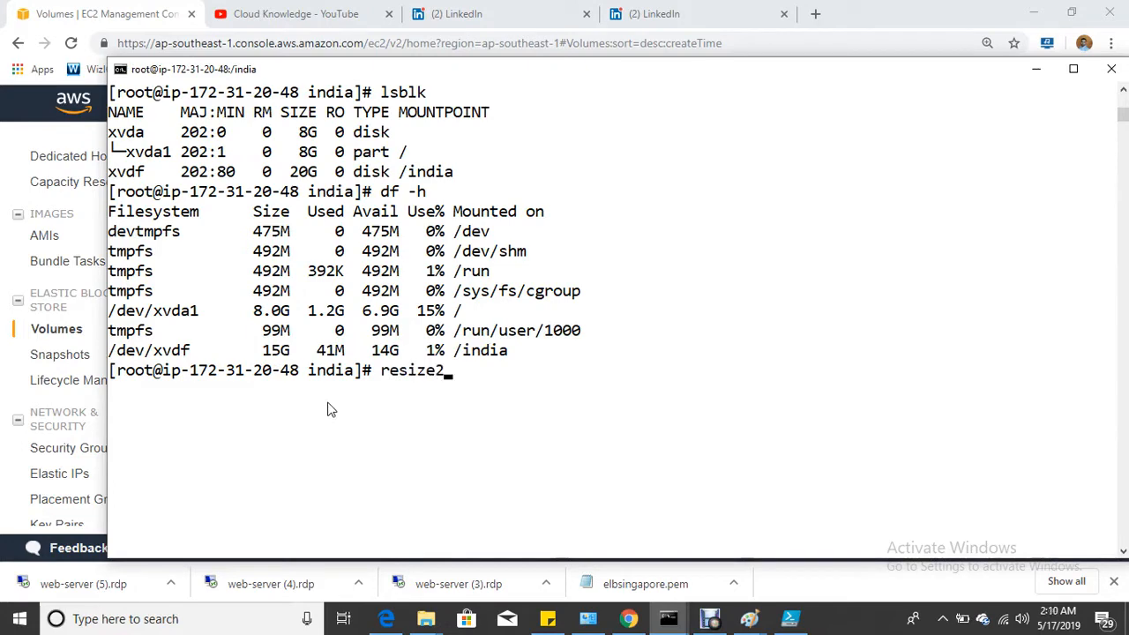
text(fs /dev/x)
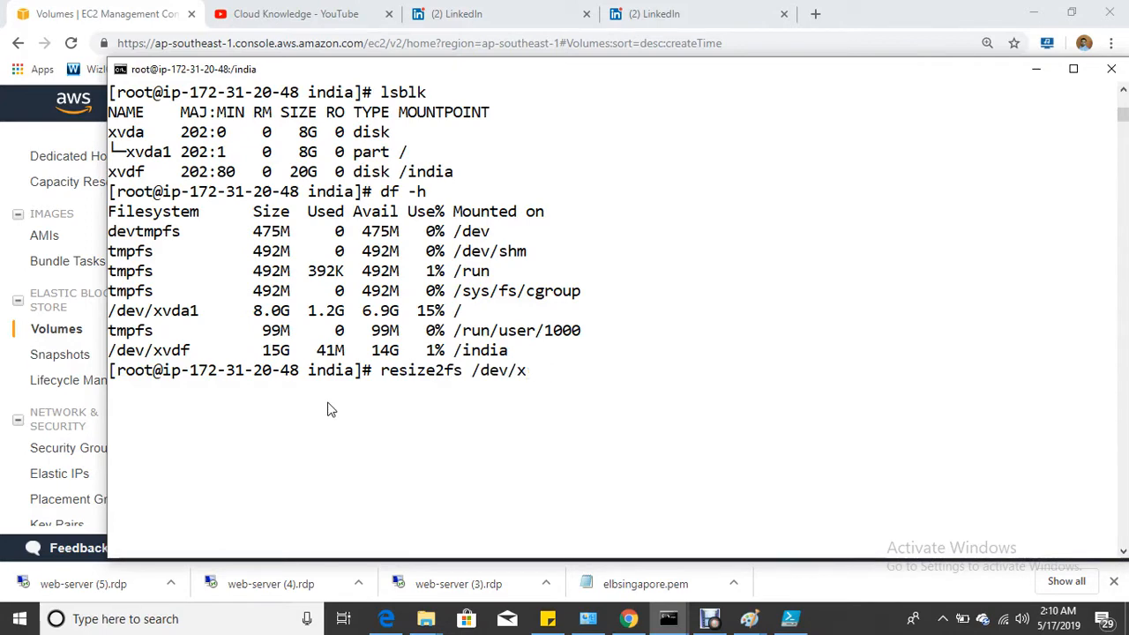
text(vdvdf)
key(Return)
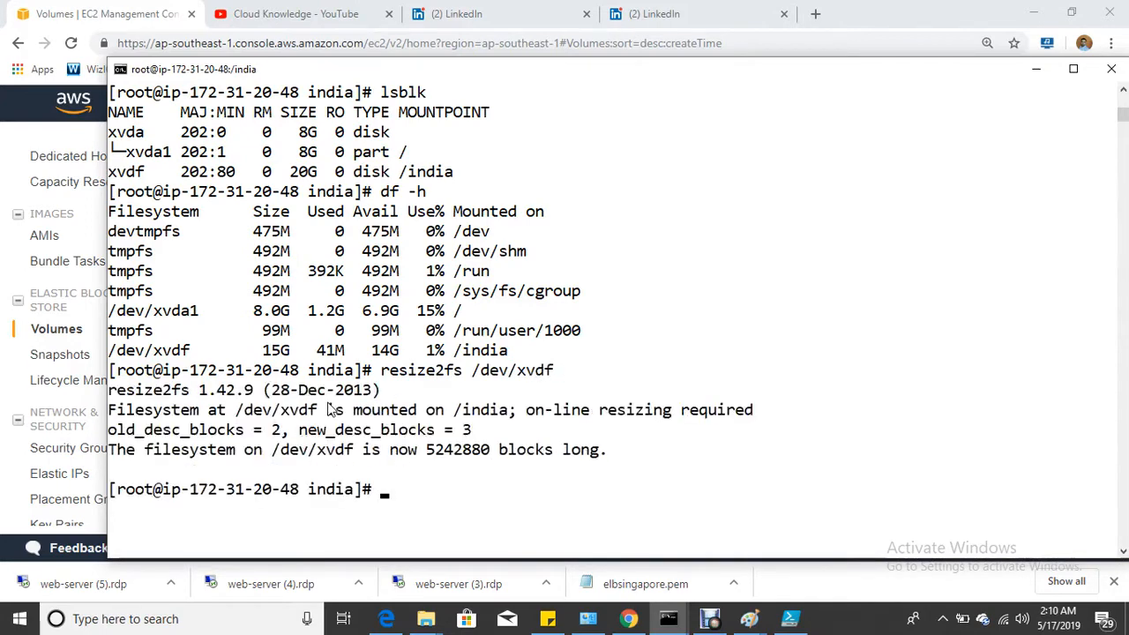
List the mounted file systems with df -h and highlight the size, usage and mount point of /dev/xvdf
text(df -h)
key(Return)
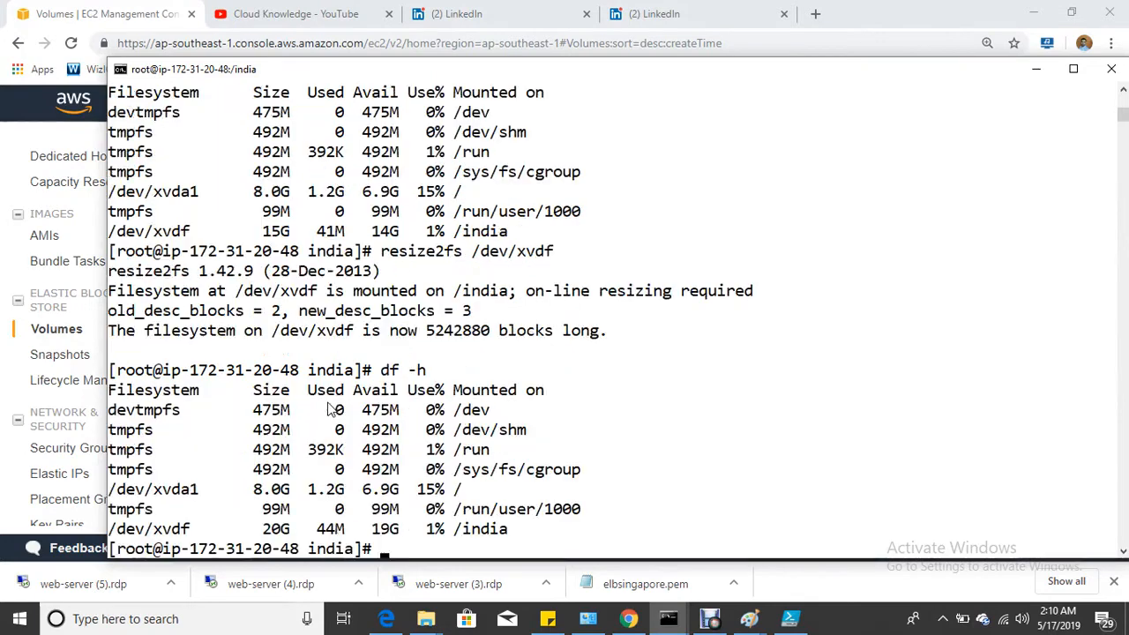
drag(226, 529, 473, 534)
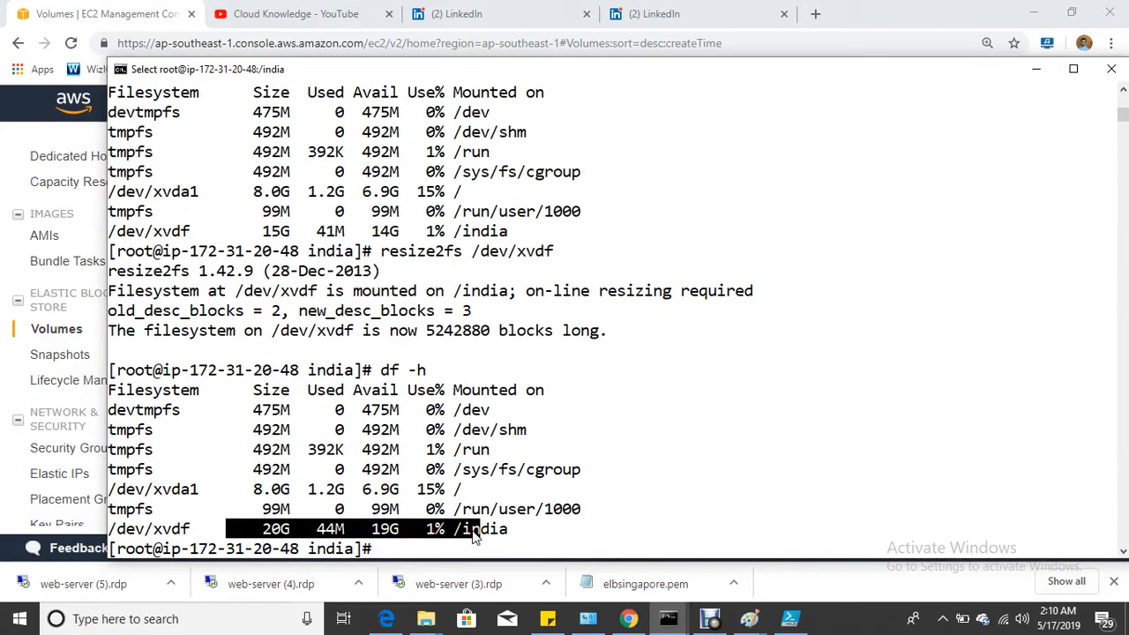
click(511, 523)
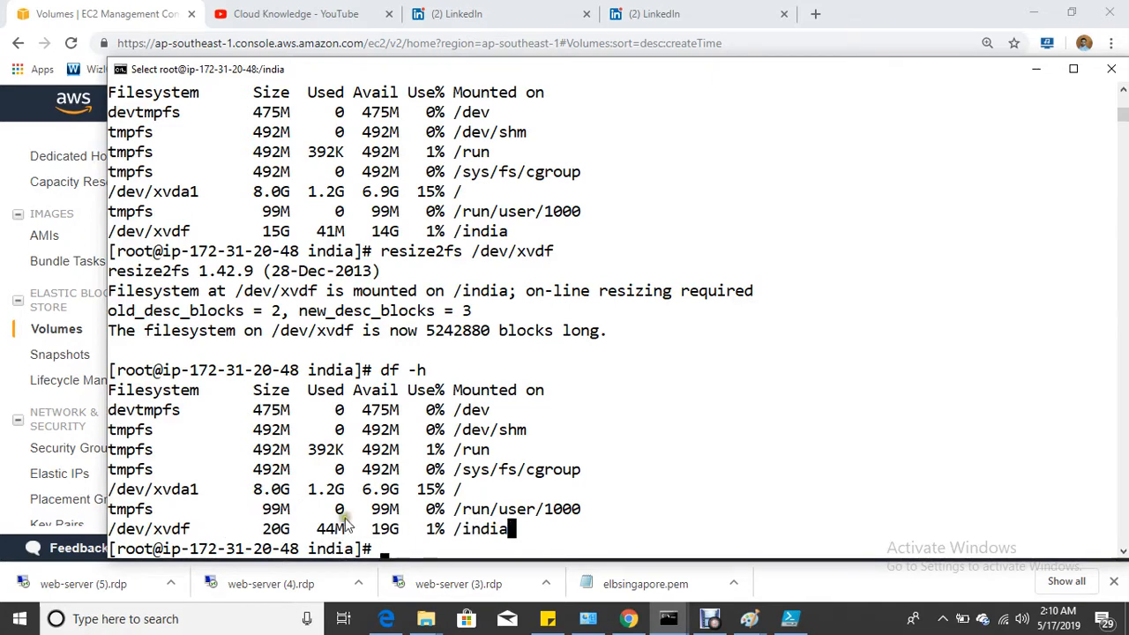
Switch to the EC2 console in the browser, refresh the volume list and open the list of running instances
click(93, 14)
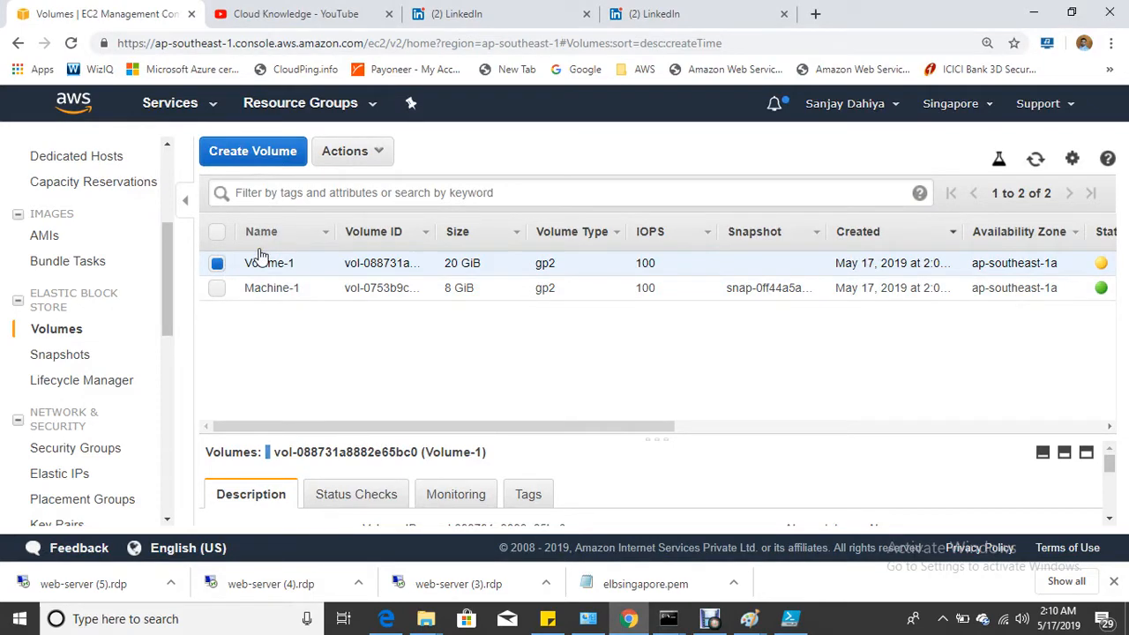
click(1035, 159)
scroll(167, 166, up, 1)
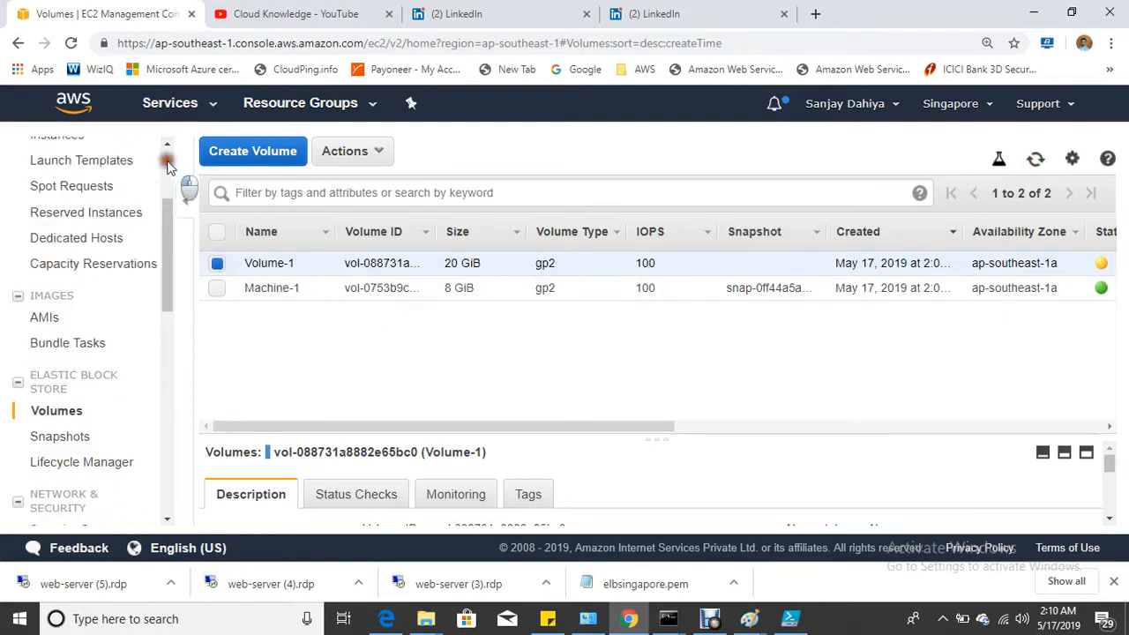
scroll(167, 166, up, 2)
click(65, 147)
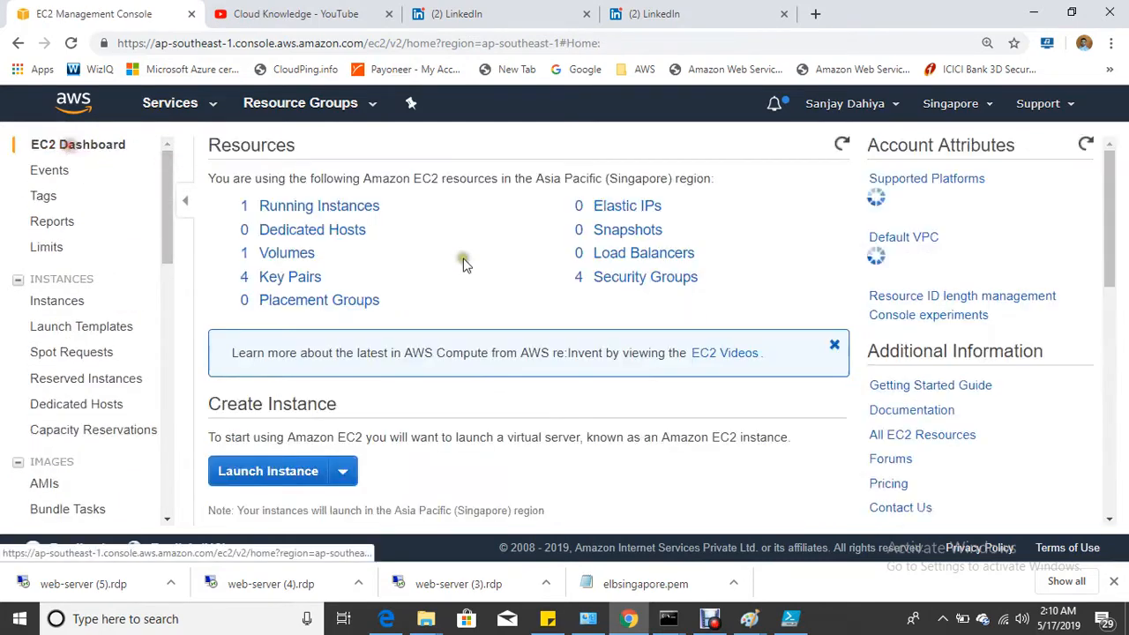
click(320, 208)
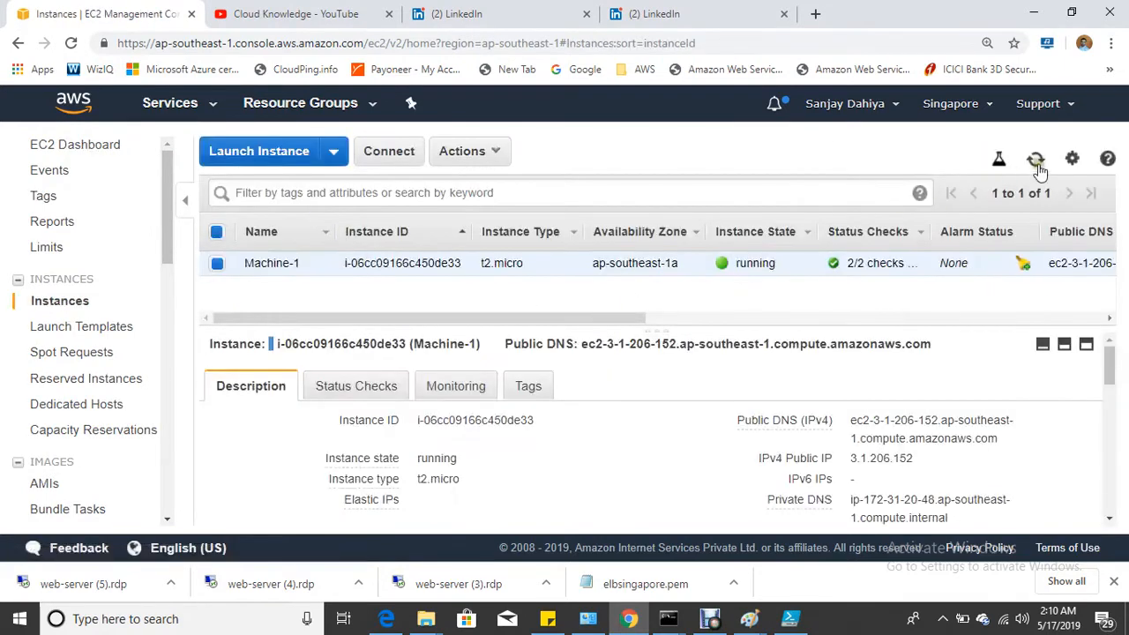
click(1037, 162)
Start launching a new instance from the Amazon Linux 2 AMI, keeping the default type, details and storage up to the tags step
click(236, 155)
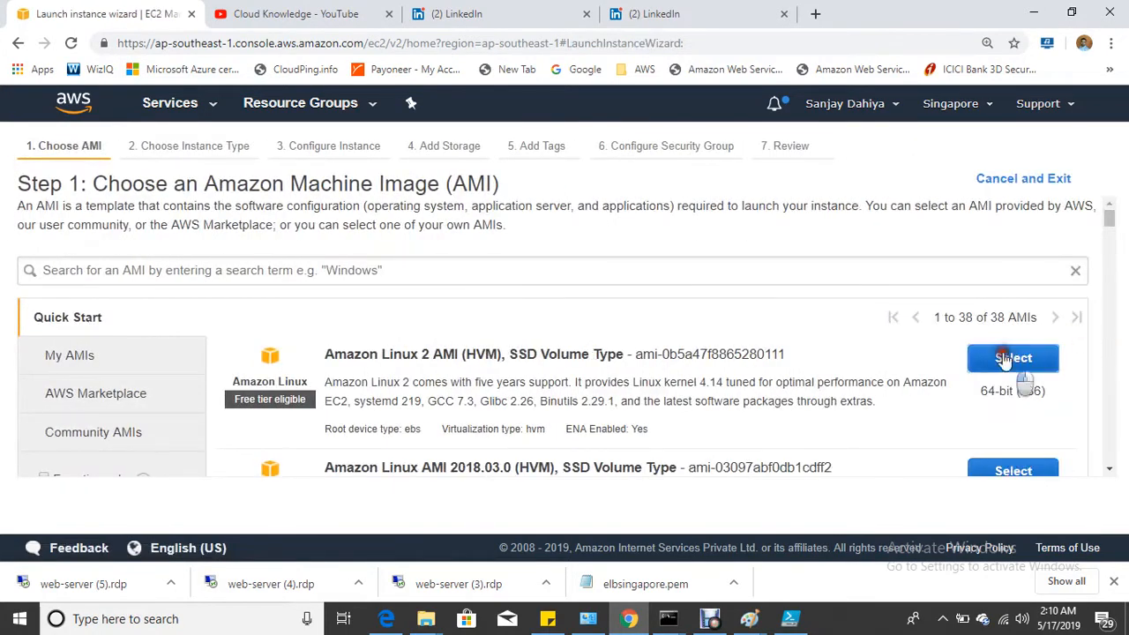
click(1013, 358)
click(1010, 502)
mouse_move(261, 356)
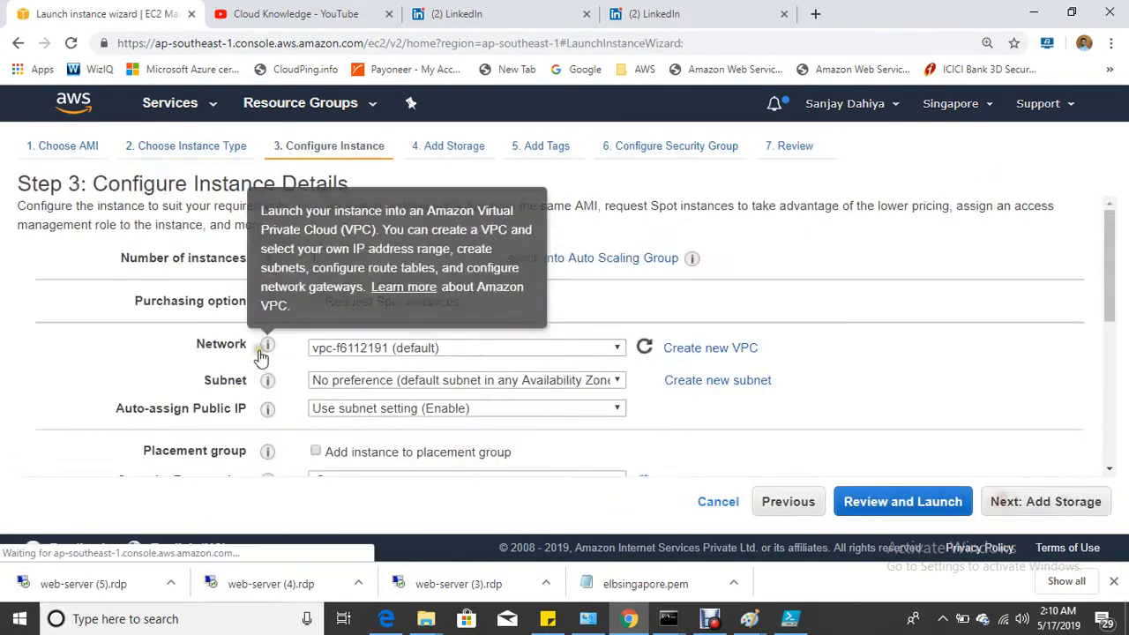
click(1034, 501)
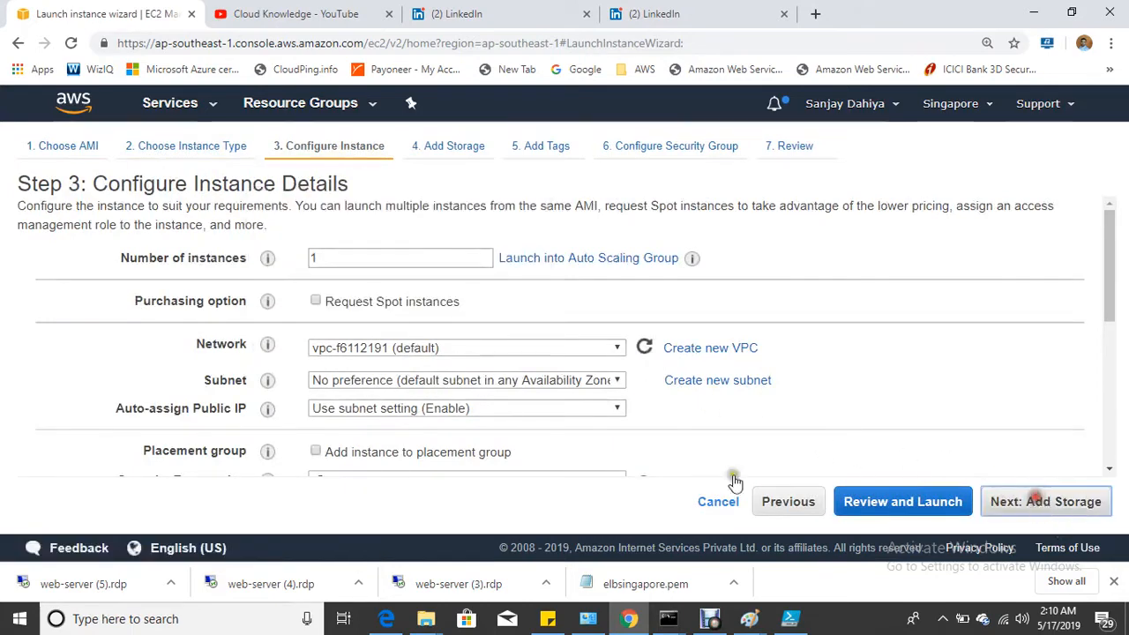
click(1053, 499)
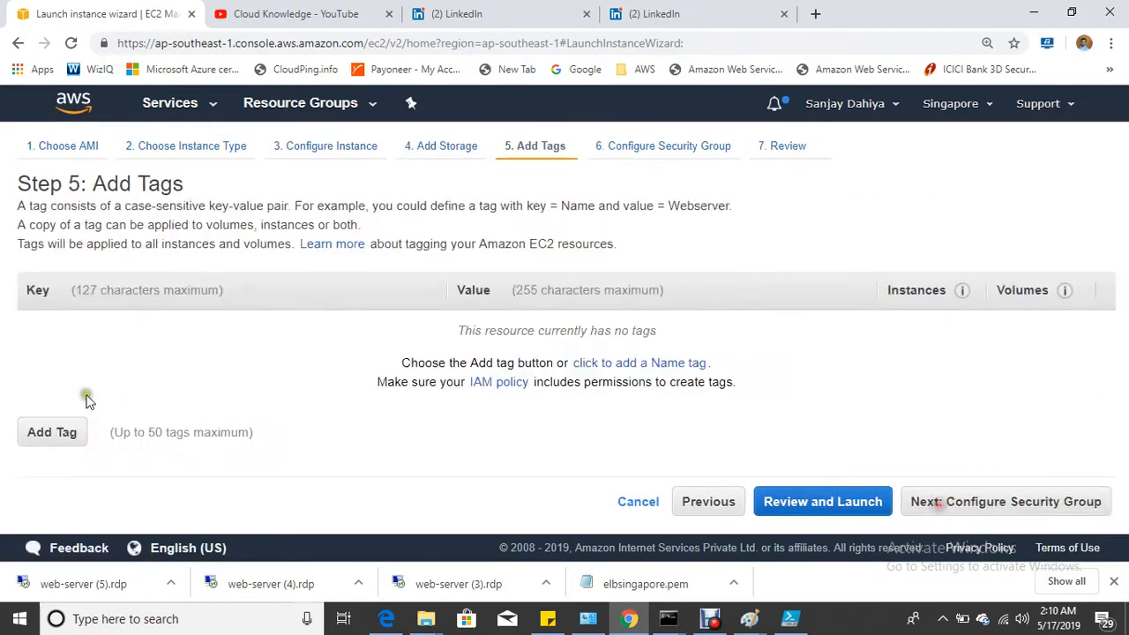
Add a Name tag with the value Machine-2 and continue to the security group configuration
click(55, 430)
text(Name)
key(Tab)
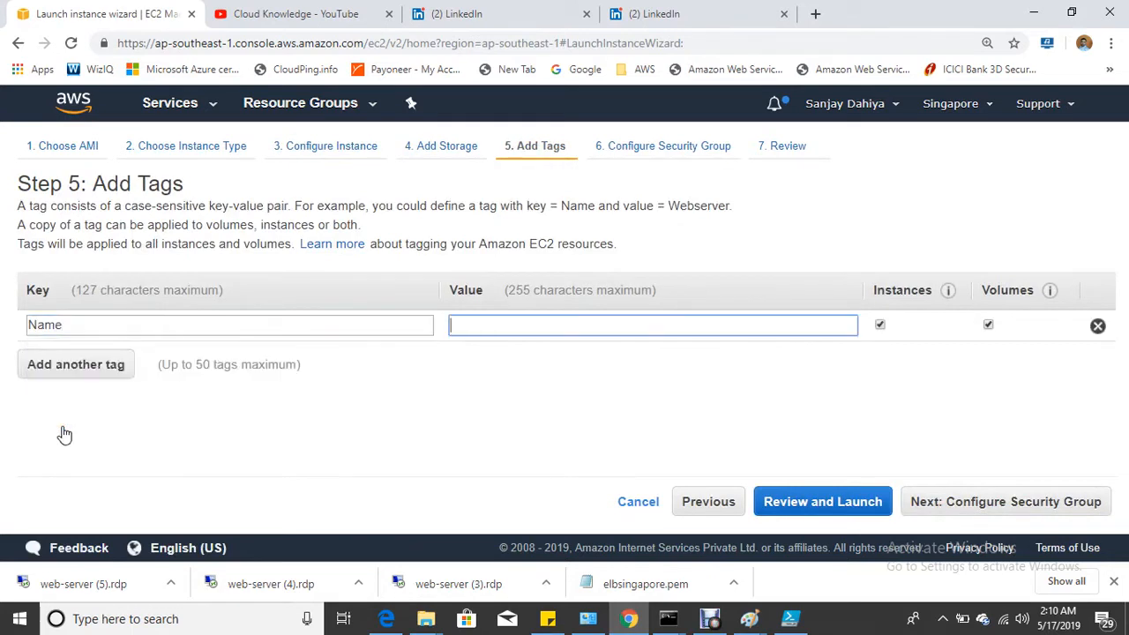
text(Mach)
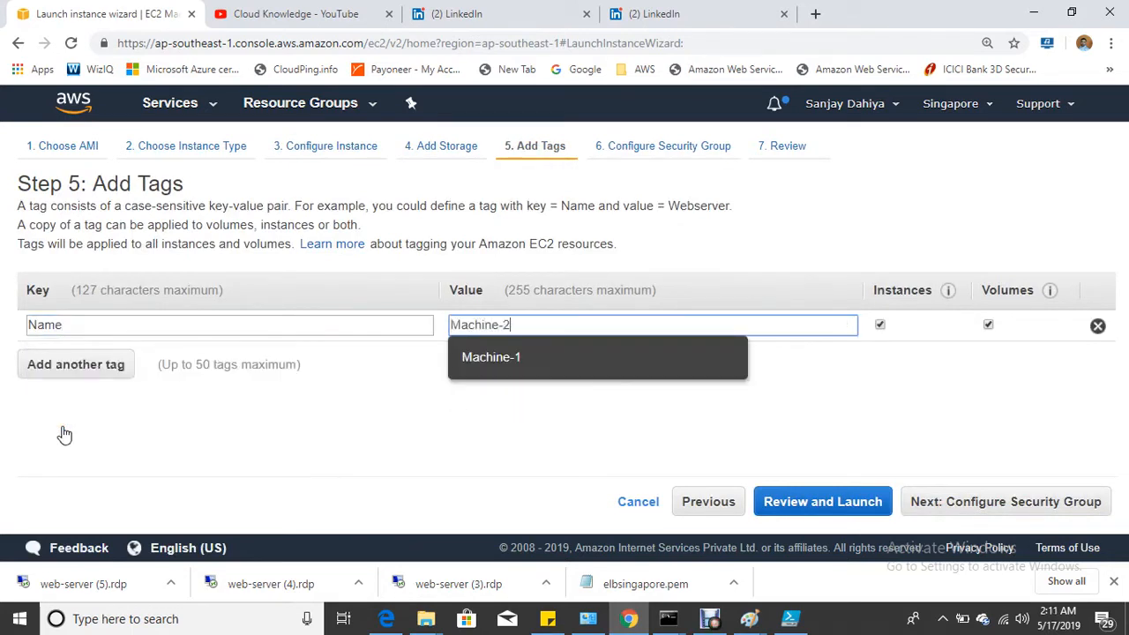
text(ine-2)
click(983, 501)
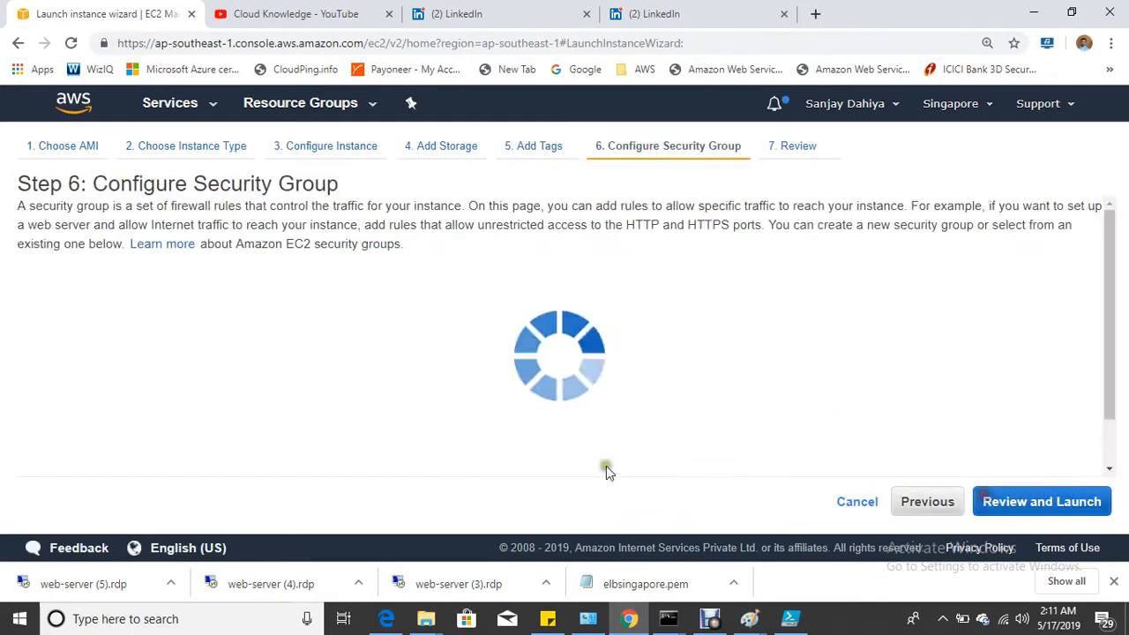
Set the new security group's rule to All traffic from any IP address and continue to the launch review
click(101, 428)
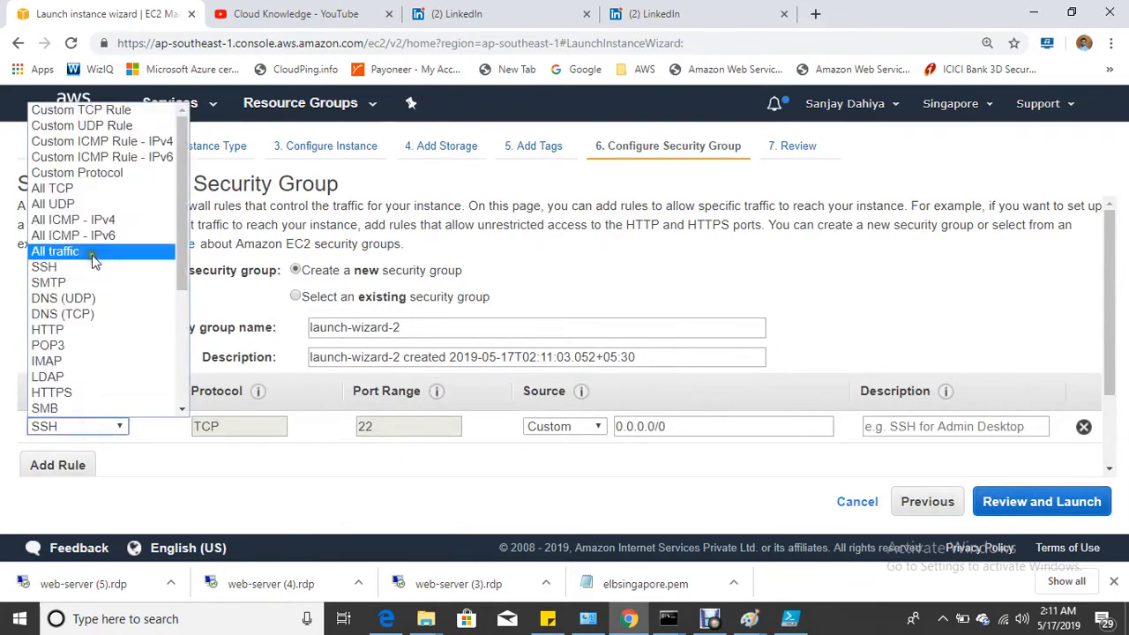
click(55, 252)
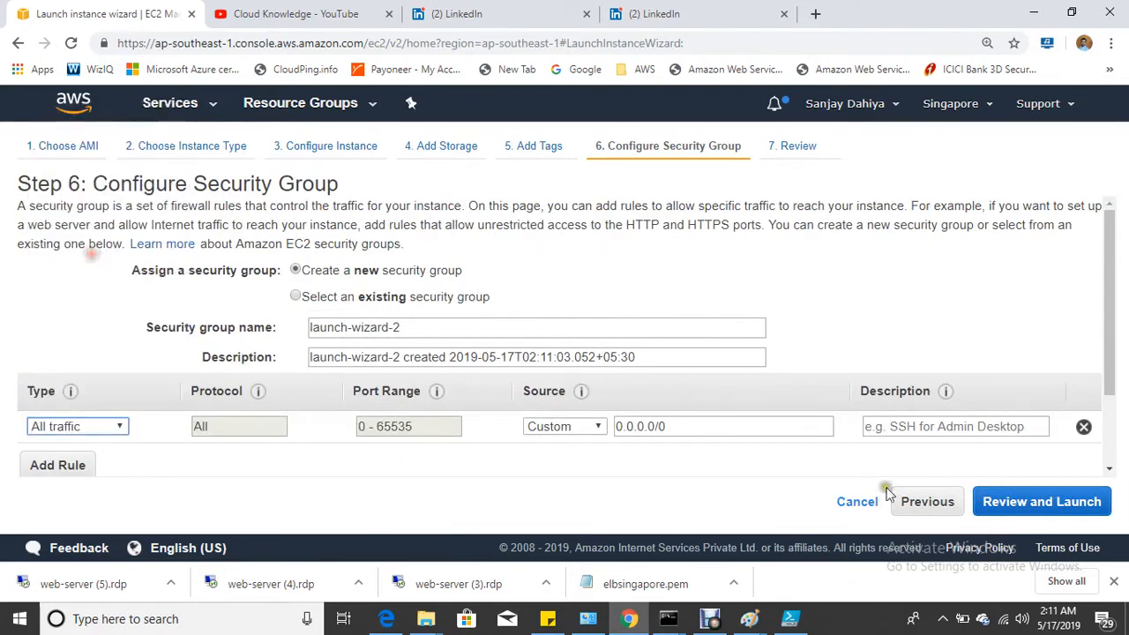
click(529, 426)
click(567, 459)
click(1005, 501)
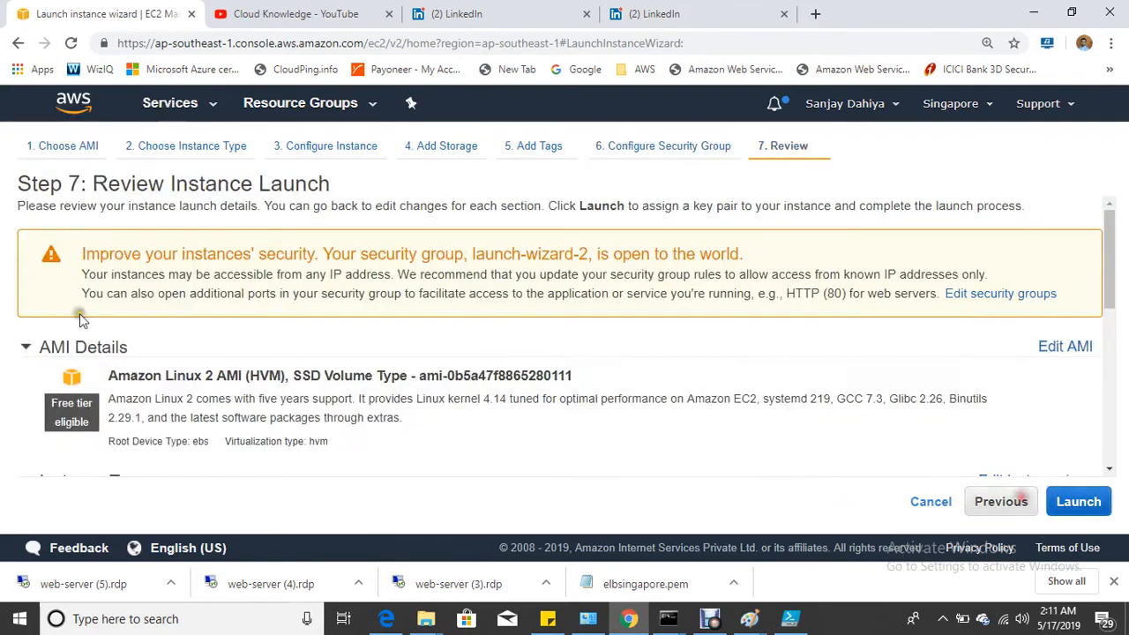
Launch the instance with the existing key pair elbsingapore, acknowledging access to its private key file, and go to the instance list
click(1076, 501)
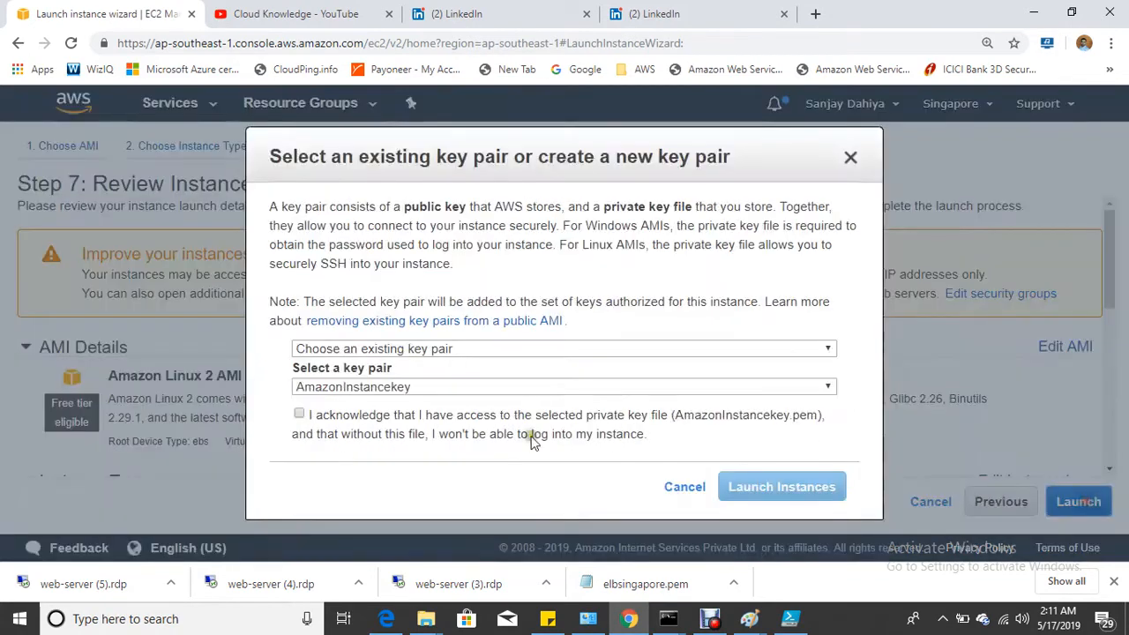
click(346, 388)
click(336, 418)
click(347, 415)
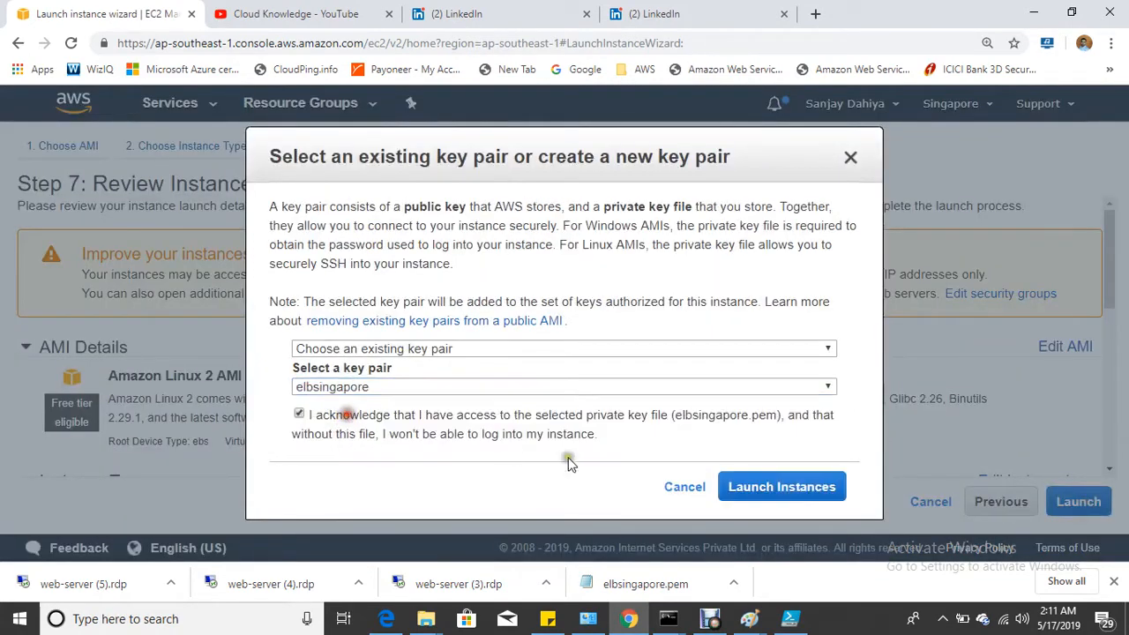
click(757, 494)
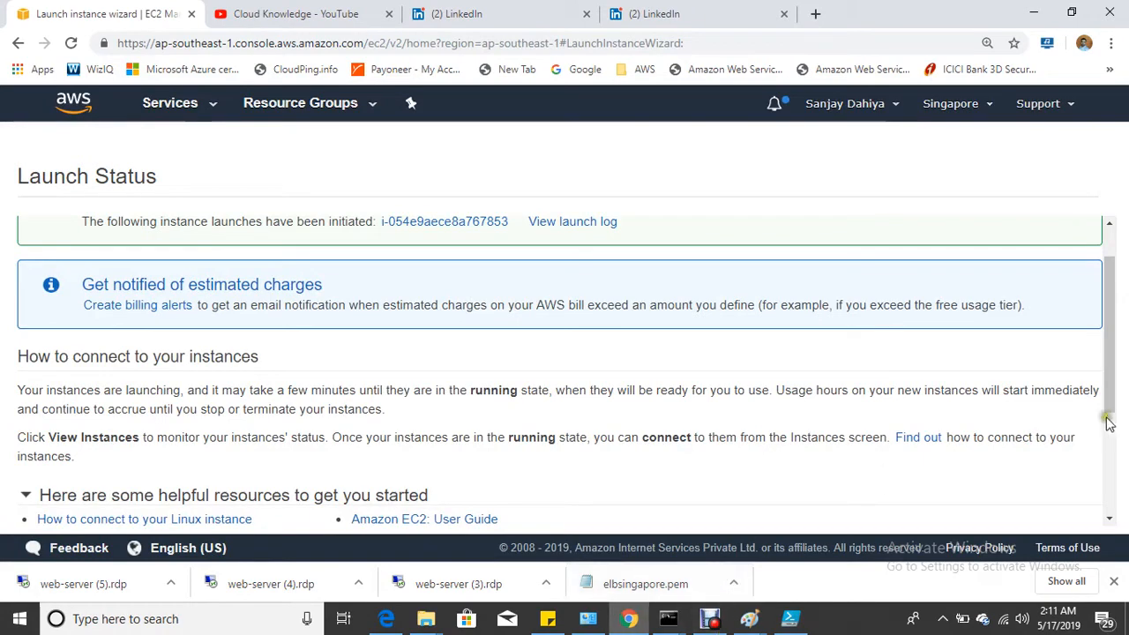
scroll(794, 520, down, 2)
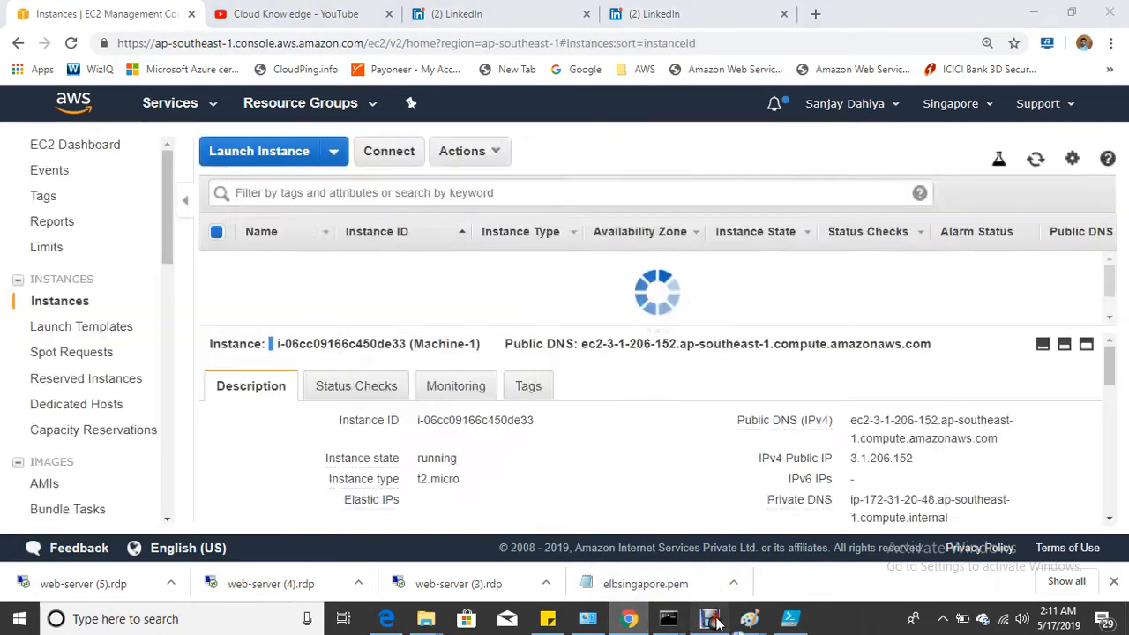
click(710, 622)
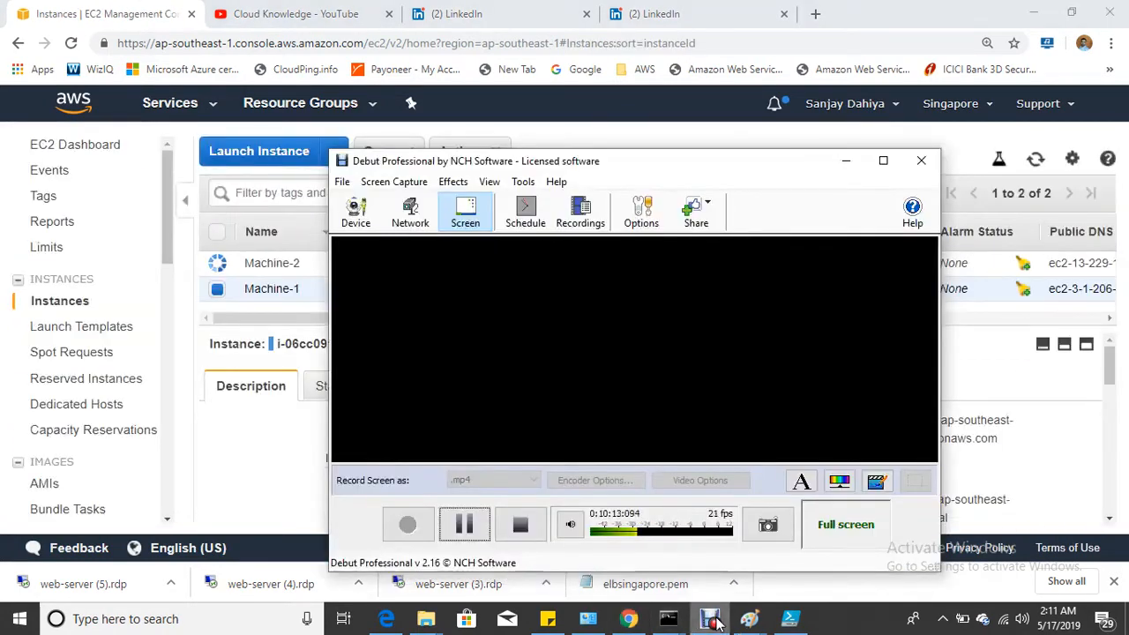
click(717, 622)
Deselect Machine-1 and refresh the instance list to check the state of Machine-2
click(1037, 160)
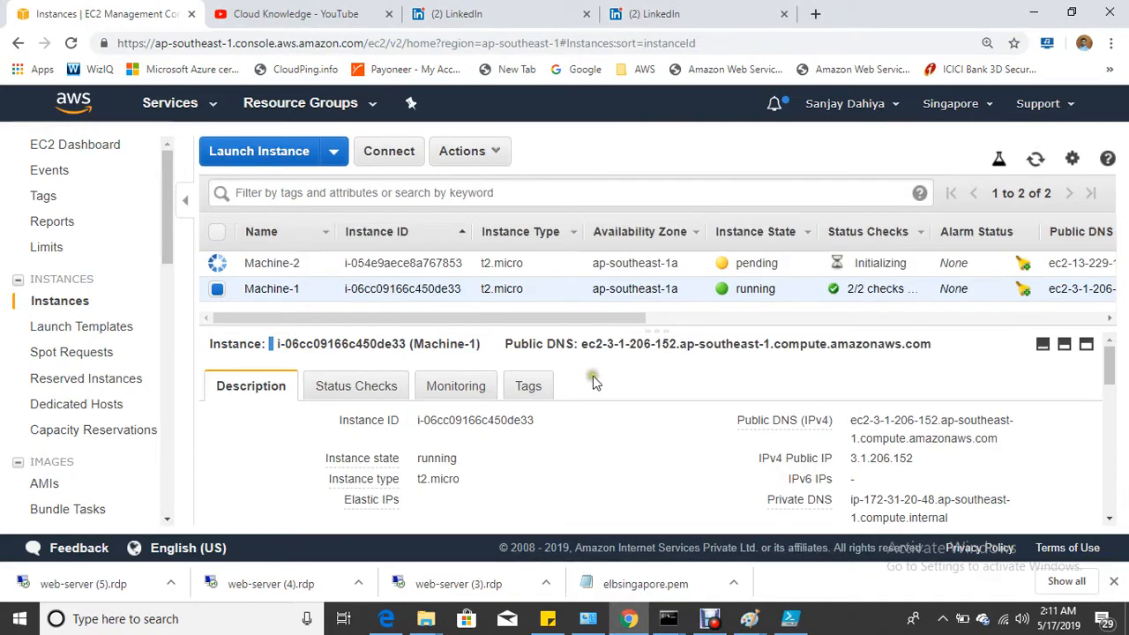
click(1036, 159)
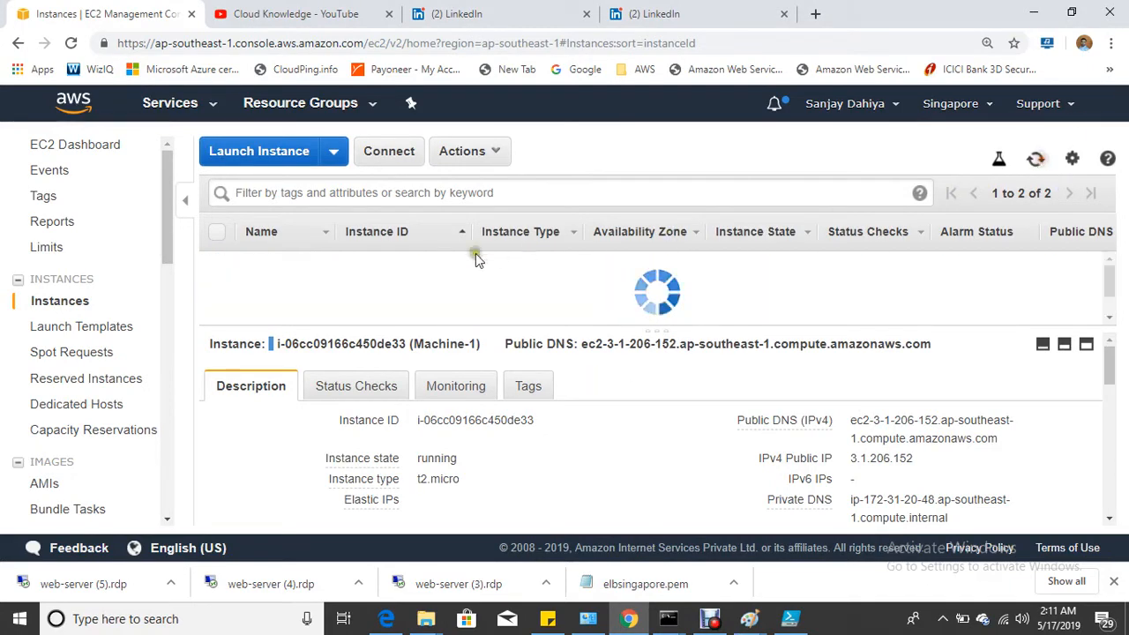
click(218, 293)
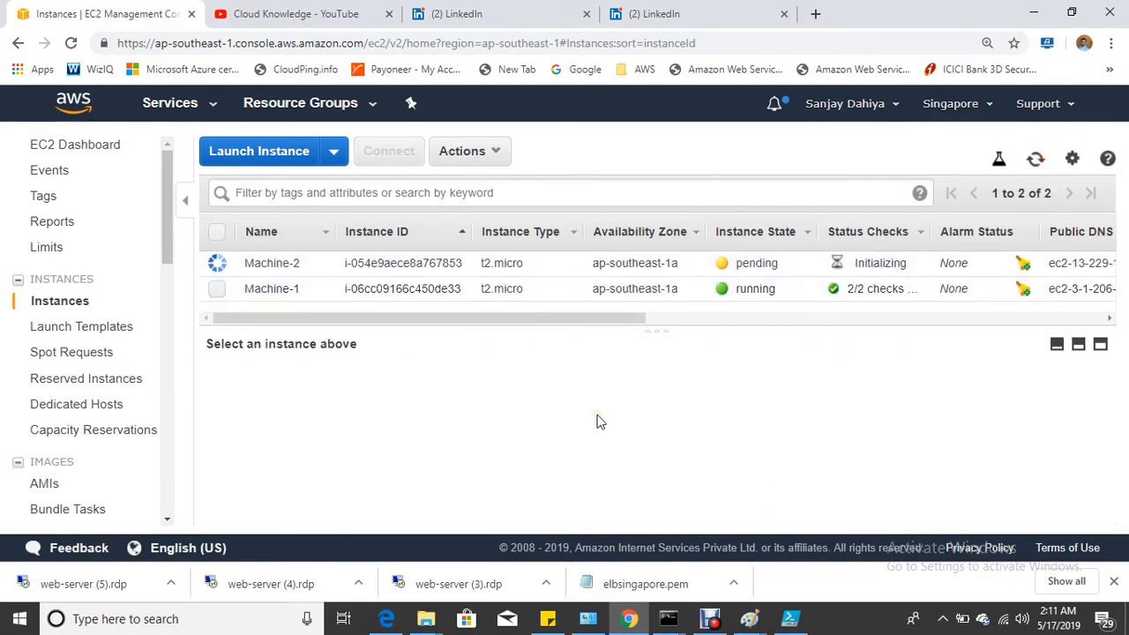
click(1036, 159)
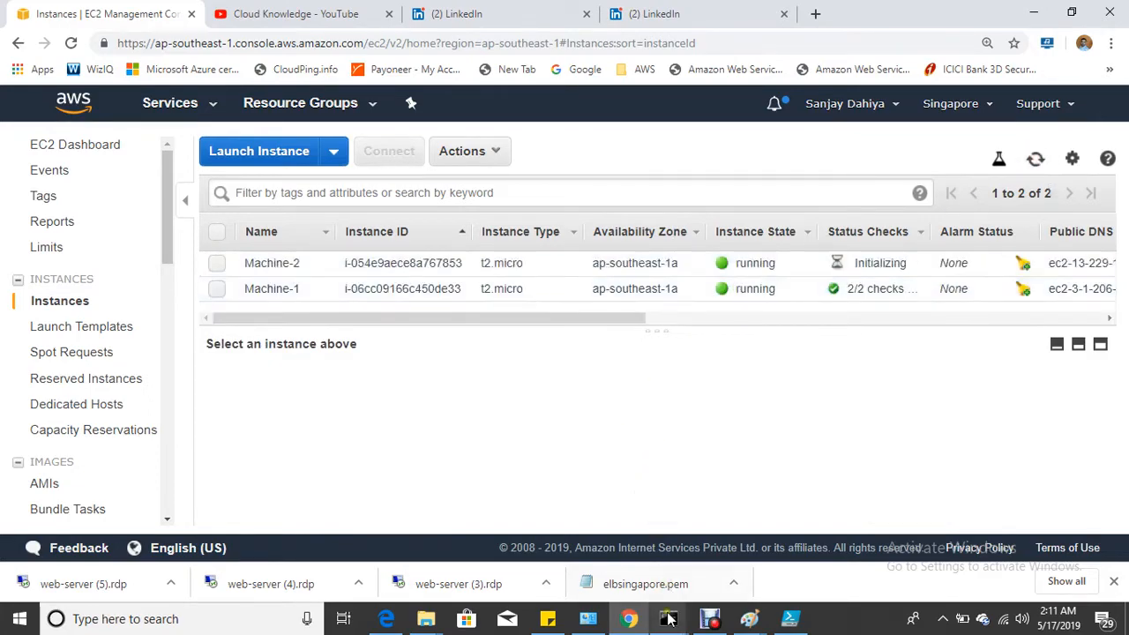
Switch to the root terminal, move its window off the console's upper part, and return to the EC2 console
mouse_move(669, 619)
click(655, 504)
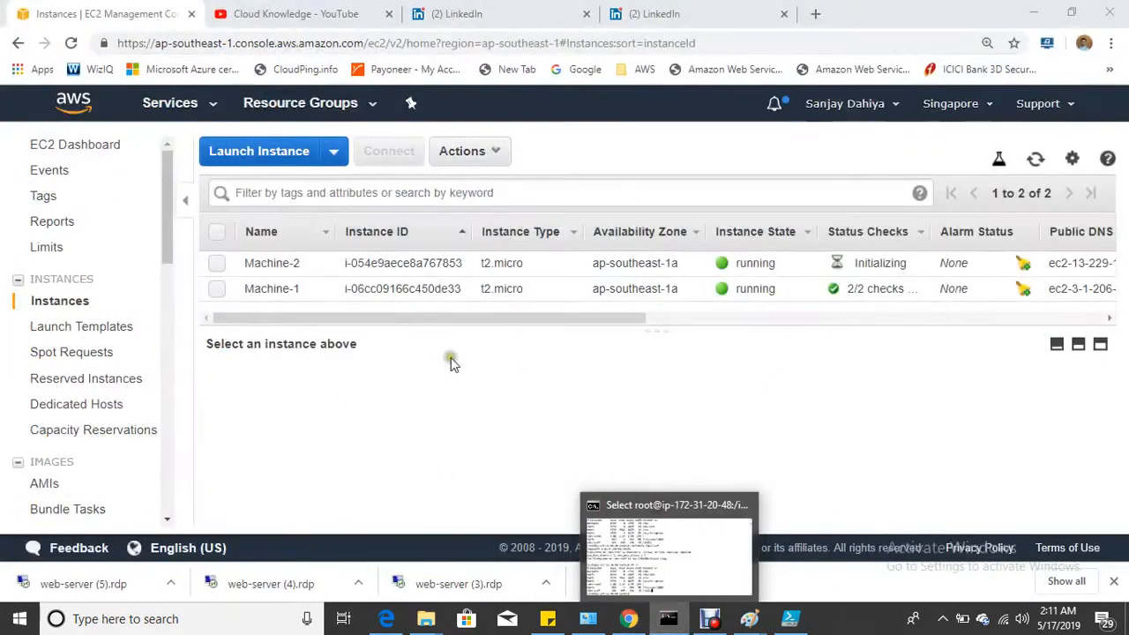
click(672, 503)
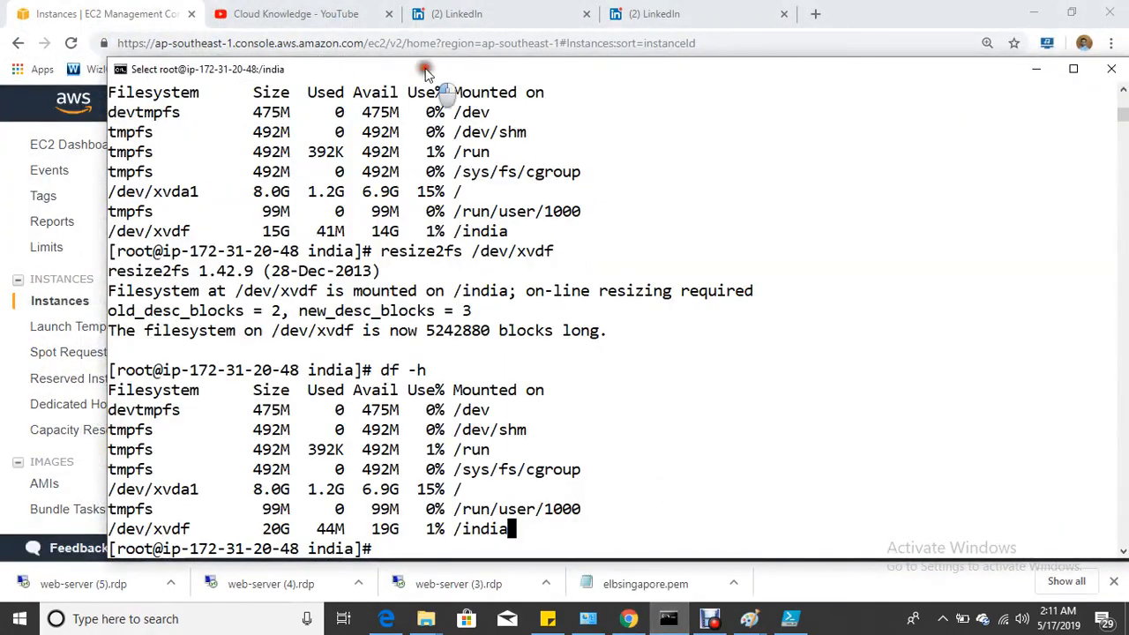
drag(422, 71, 486, 270)
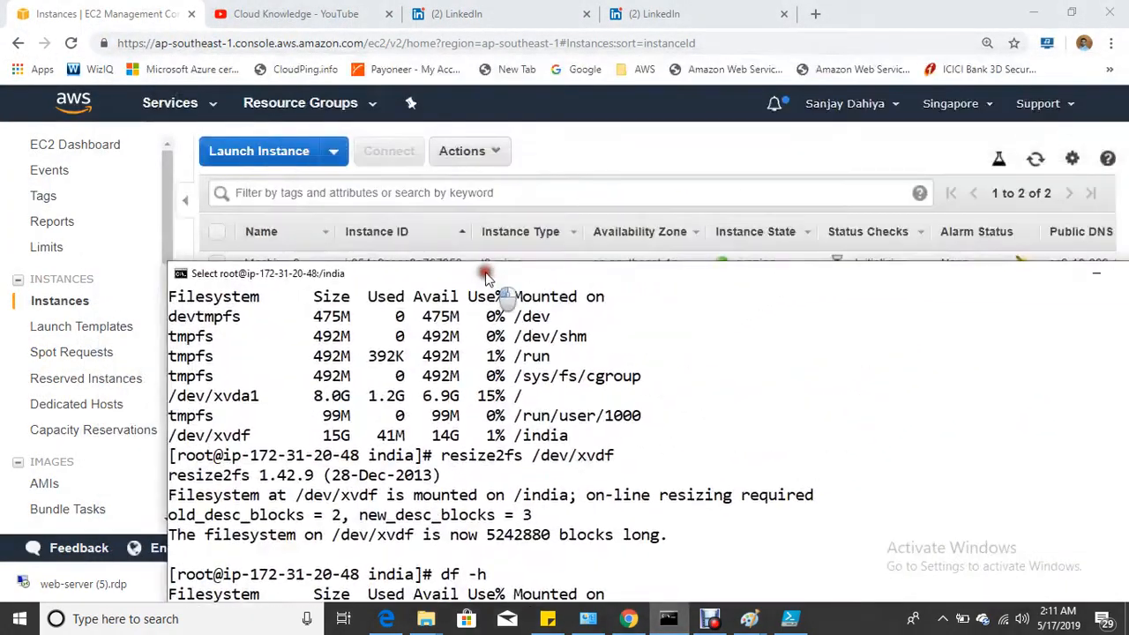
click(628, 139)
Select Machine-2, copy its IPv4 public IP to the clipboard and switch back to the root terminal
click(216, 264)
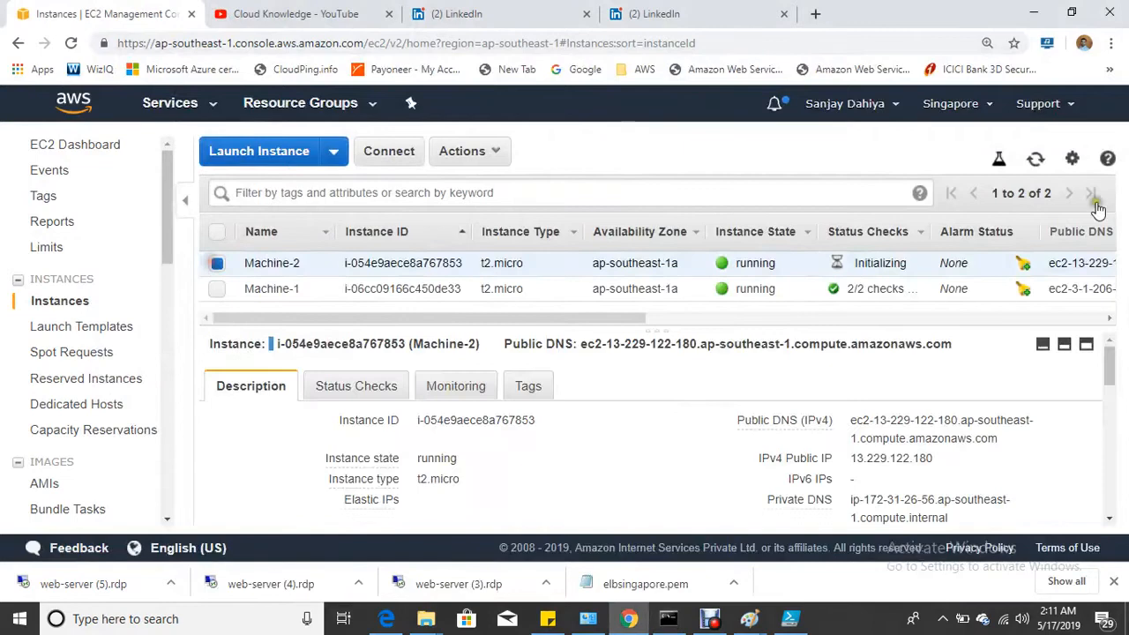
click(1035, 158)
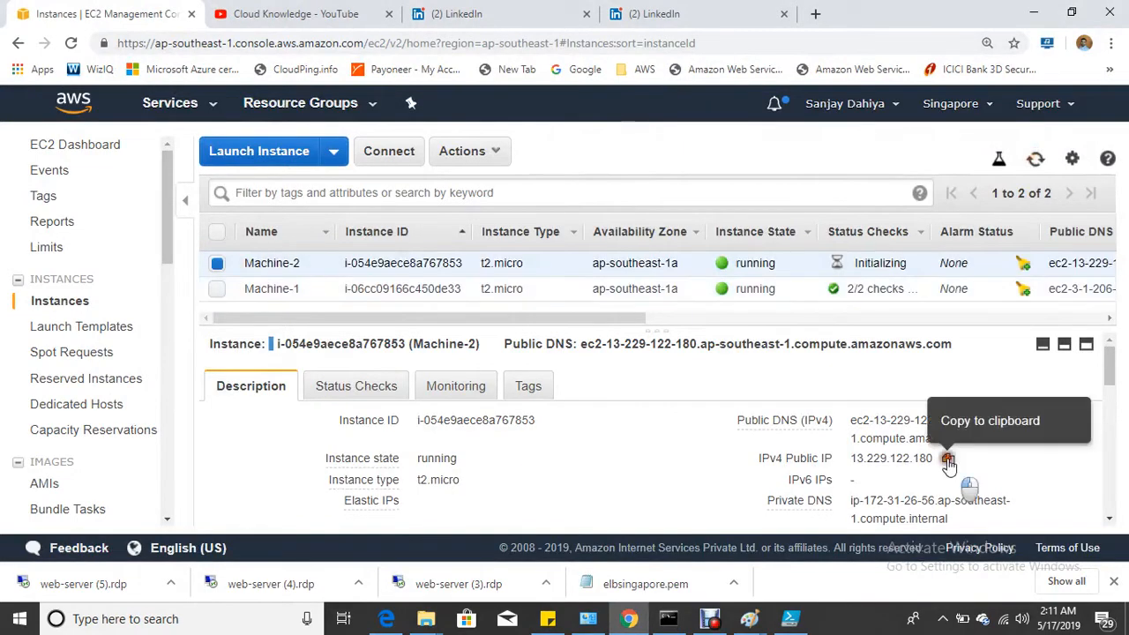
click(949, 459)
click(669, 619)
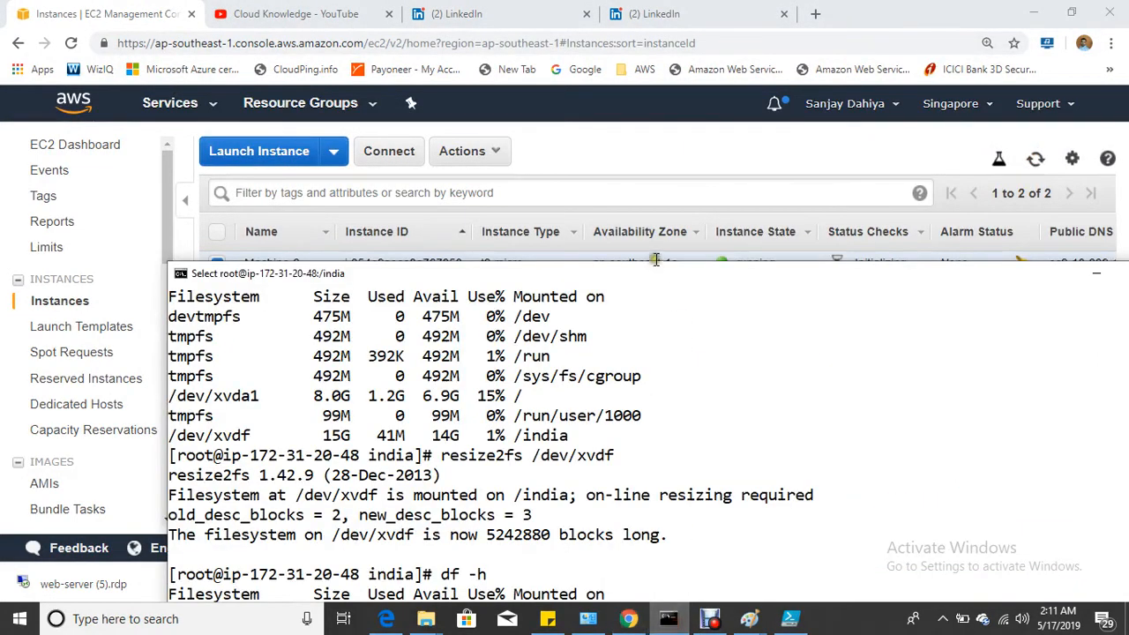
Move the Machine-1 terminal window to the upper screen, open a new Windows Command Prompt and change to the Downloads folder
drag(653, 270, 641, 51)
right_click(642, 51)
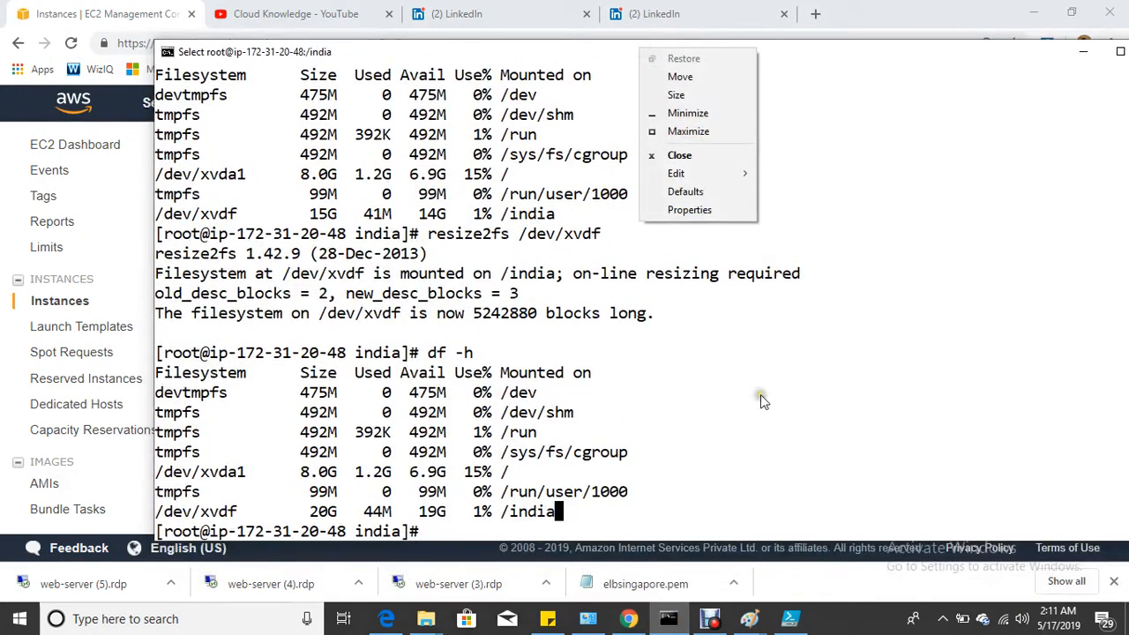
key(super+r)
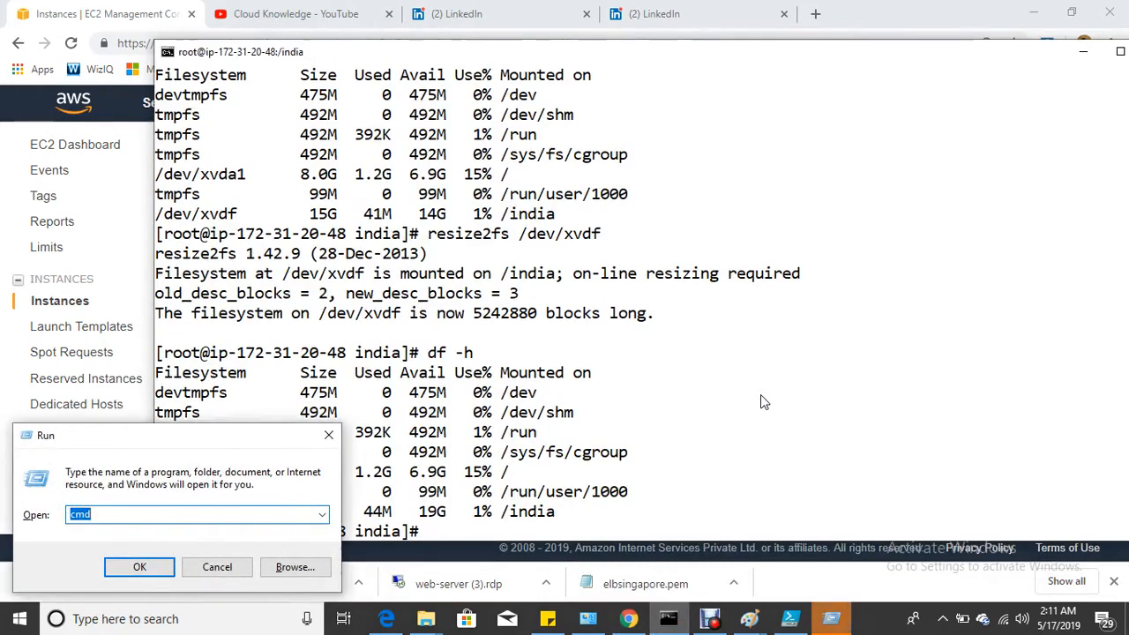
click(168, 569)
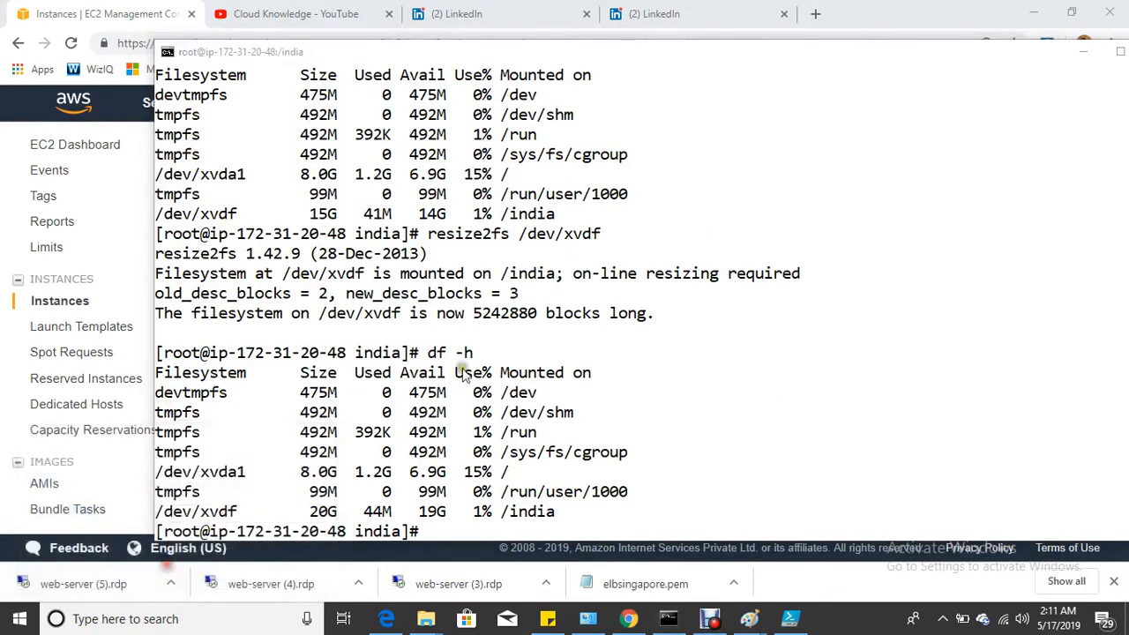
text(cd Downloads)
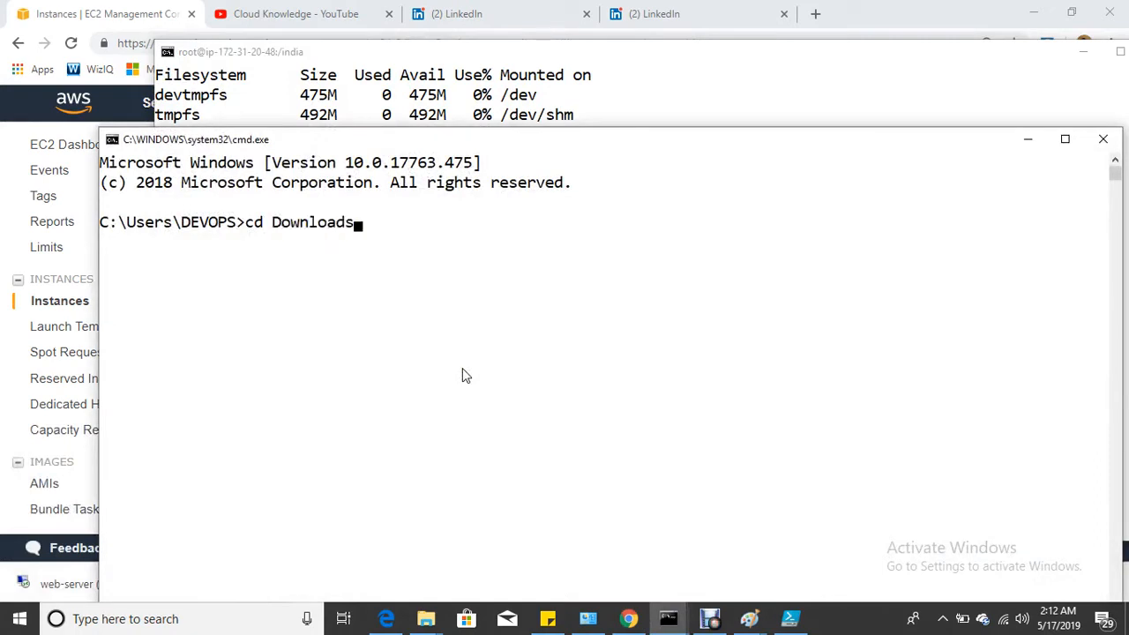
key(Return)
key(Return)
Begin an ssh command for ec2-user@, copy Machine-2's IPv4 public IP from the EC2 console again and return to the Command Prompt
text(ssh)
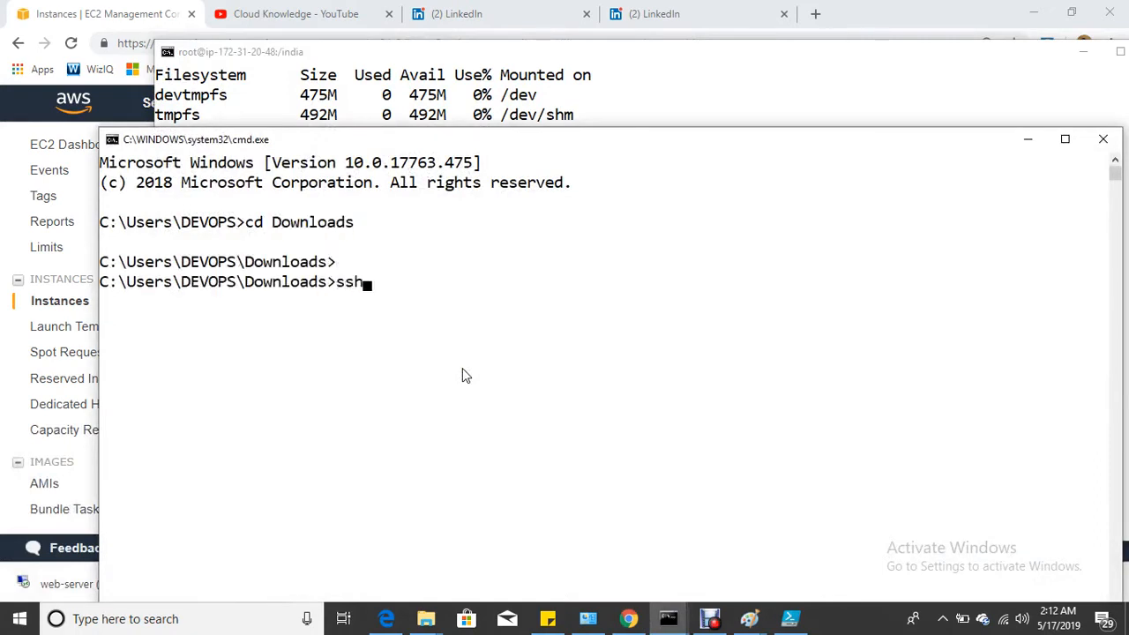
text( ec2-user@)
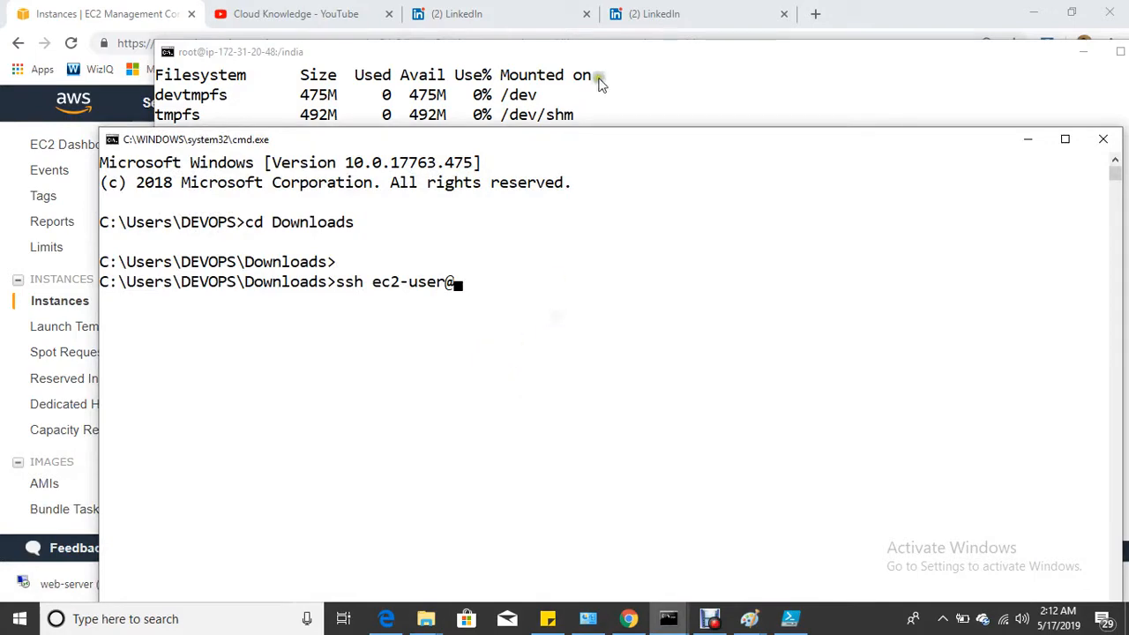
click(128, 18)
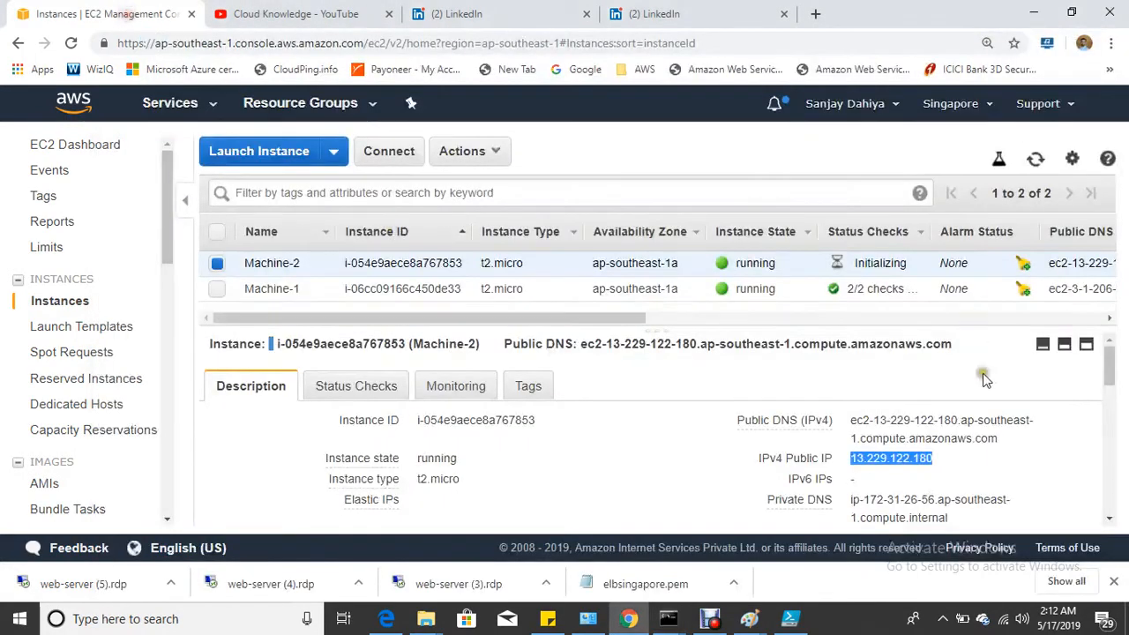
click(949, 461)
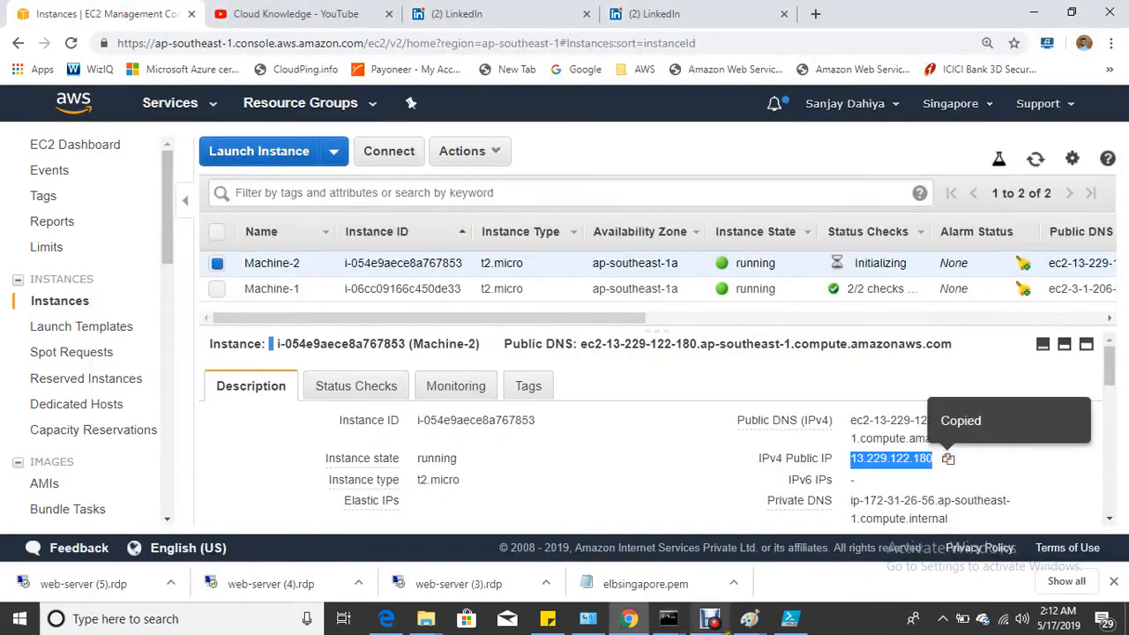
mouse_move(669, 619)
click(725, 556)
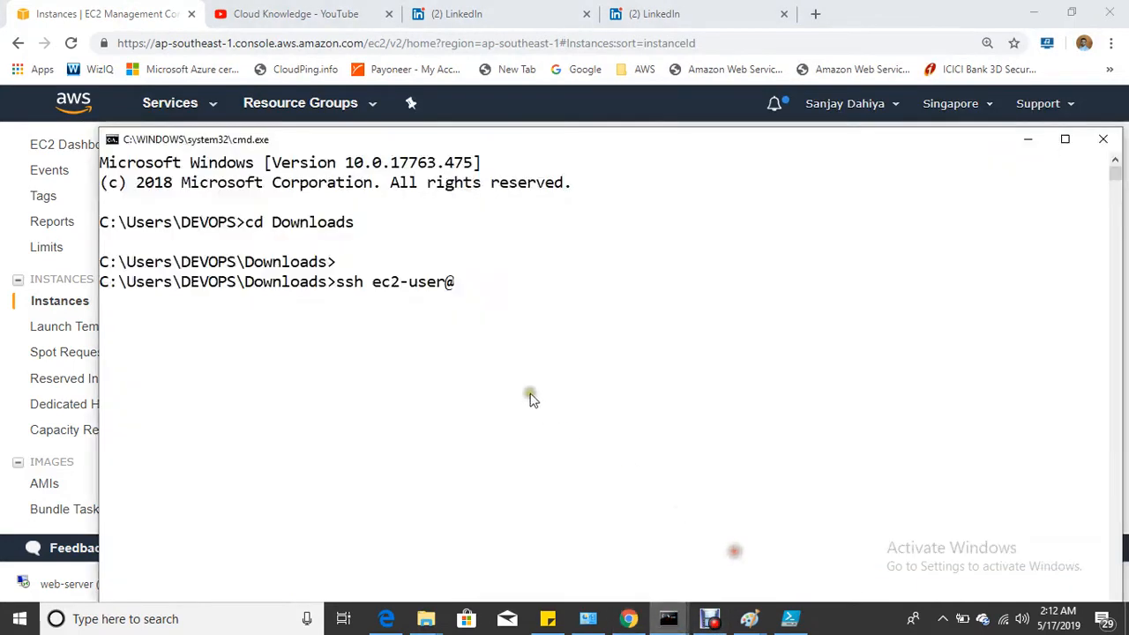
Complete the ssh command with the copied IP and -i elbsingapore.pem, connect to Machine-2 accepting its host key, and clear the screen
right_click(510, 295)
text(-i el)
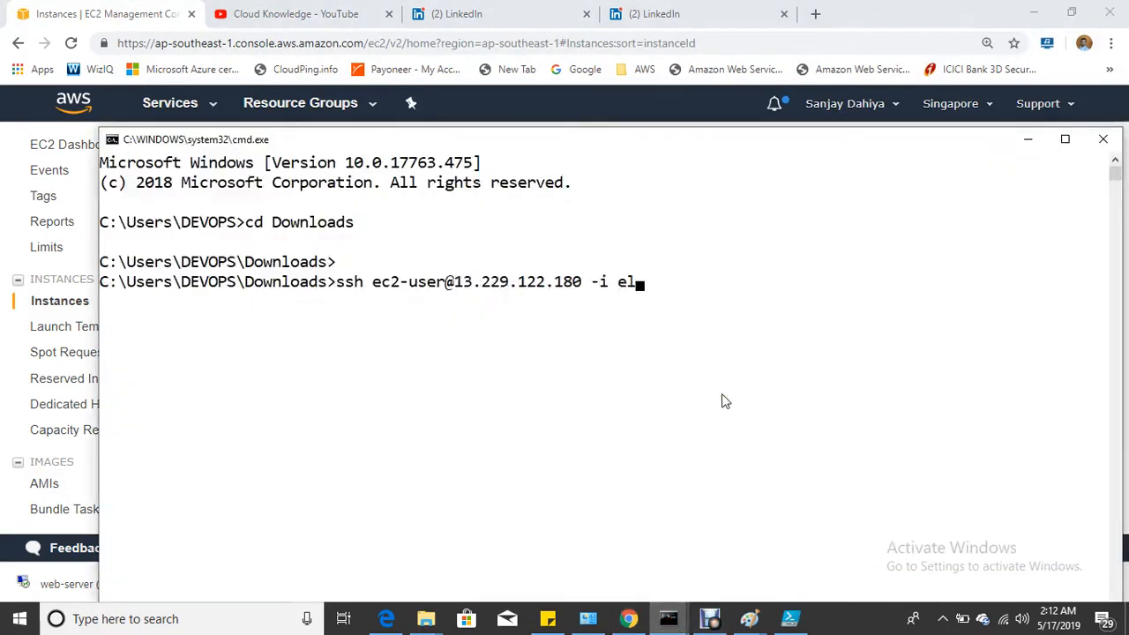
key(Tab)
key(Return)
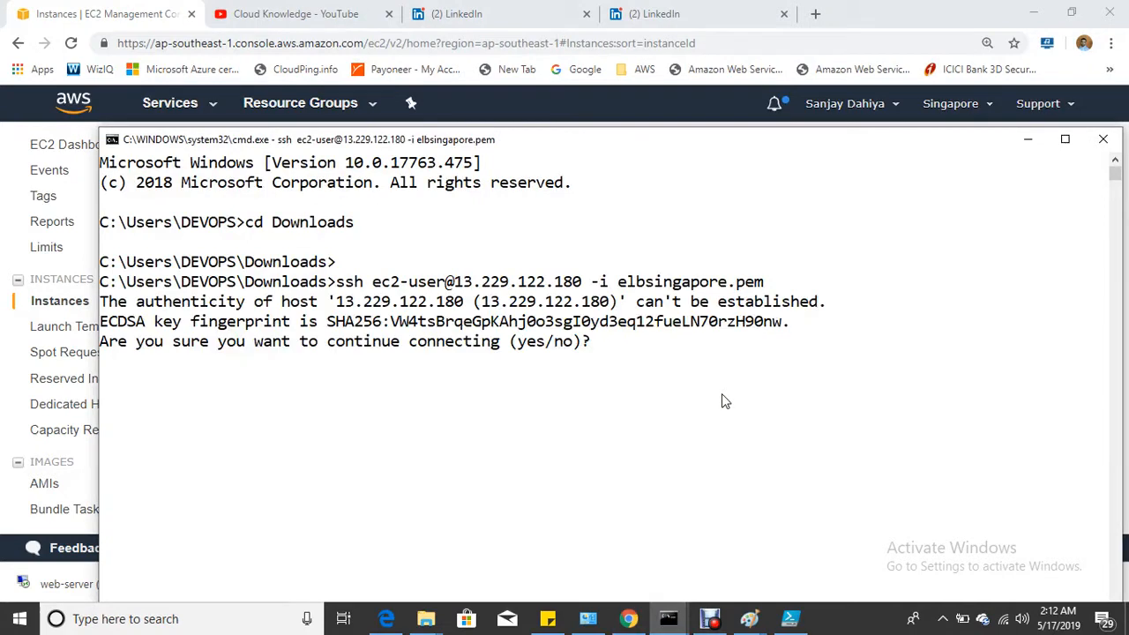
text(yes)
key(Return)
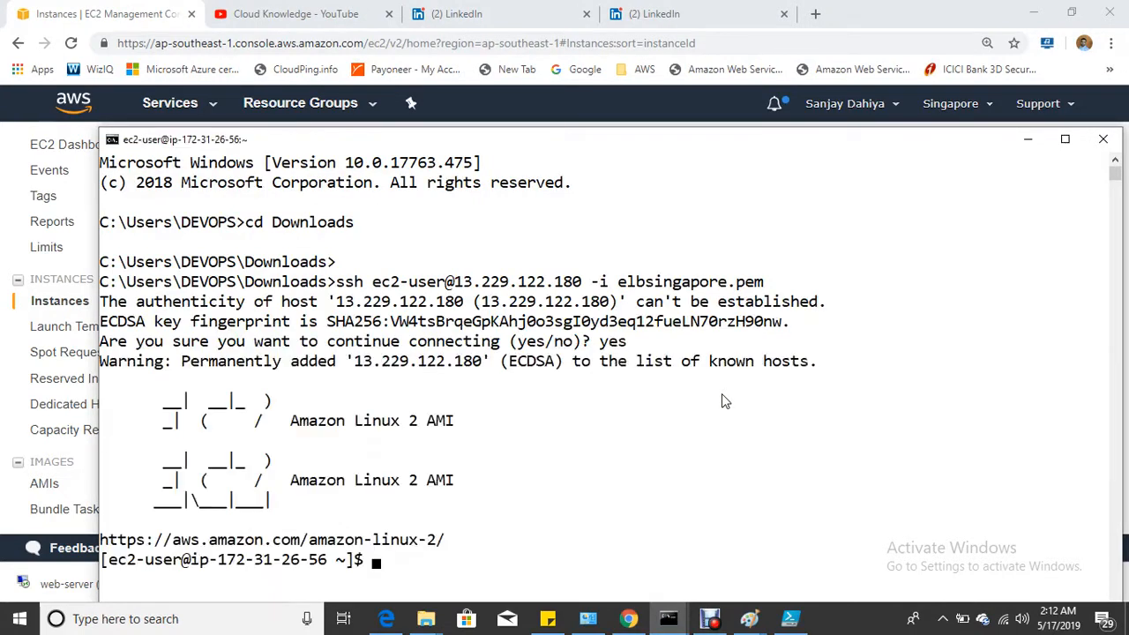
key(Return)
key(ctrl+l)
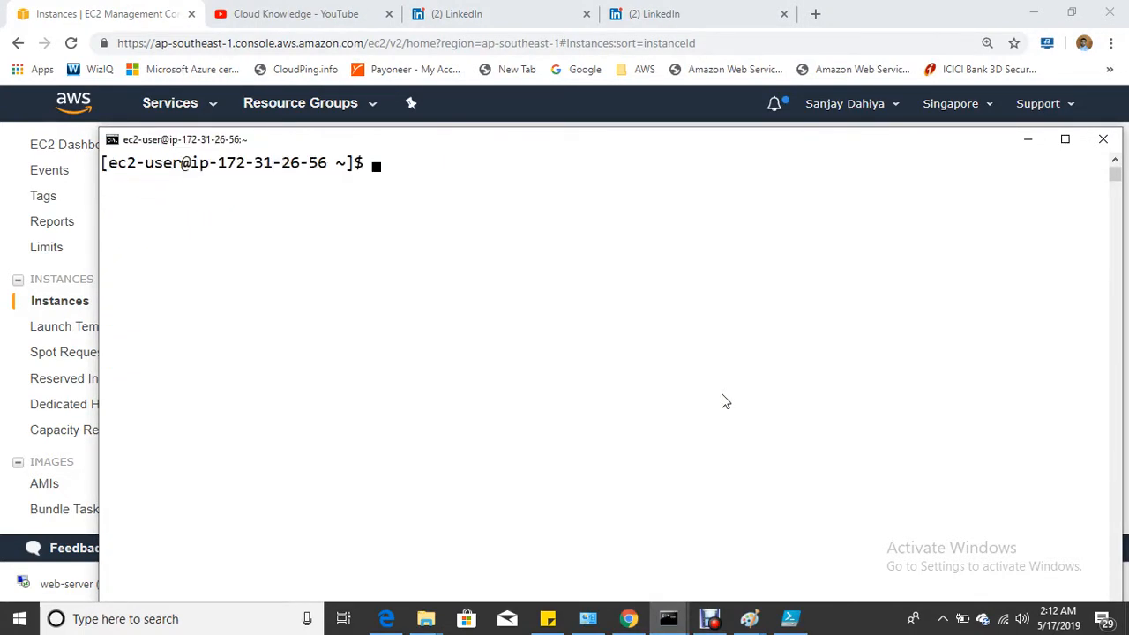
Become root on Machine-2 with sudo su, change to root's home directory and clear the screen
text(sudo su)
key(Return)
key(Return)
text(cd)
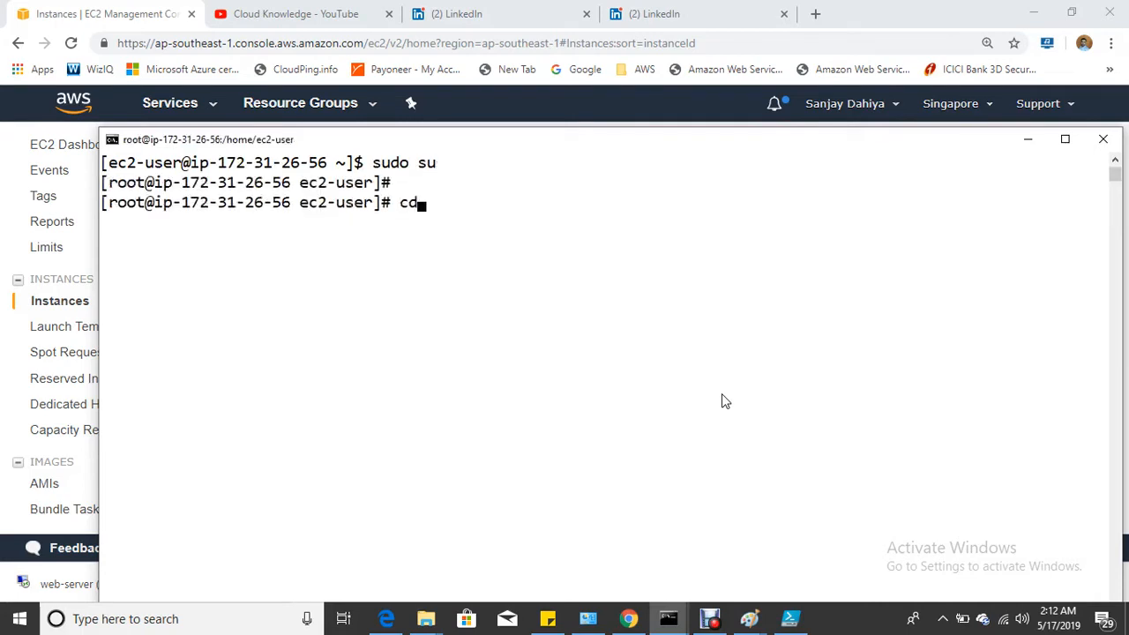
key(Return)
key(ctrl+l)
key(Return)
key(Return)
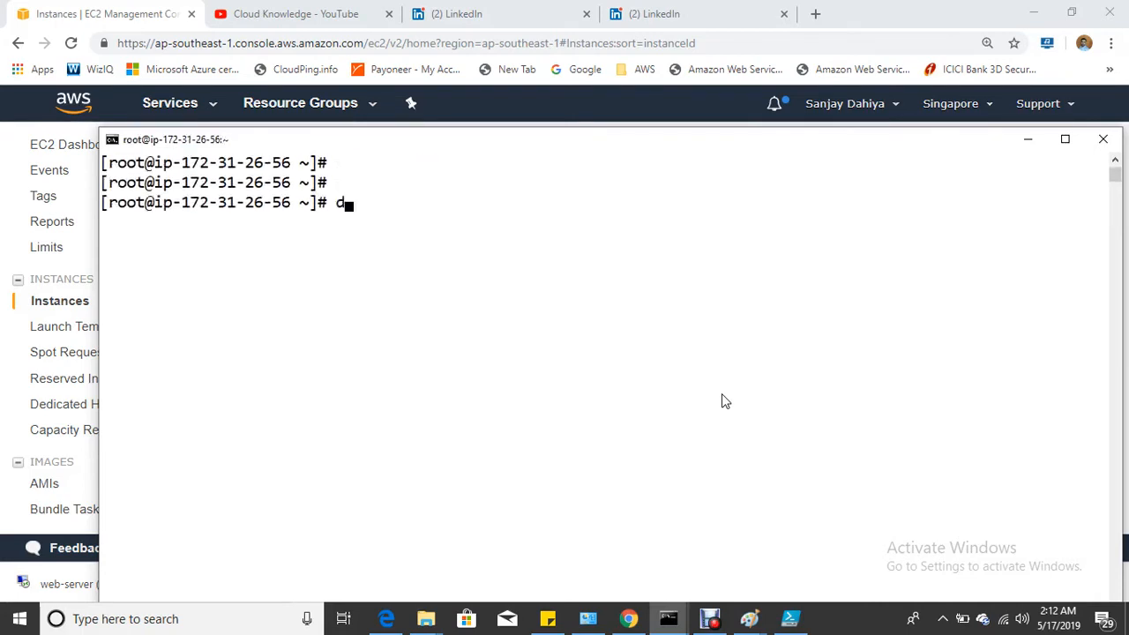
List Machine-2's disks with fdisk -l and check the /dev/xvda entry
key(BackSpace)
text(fdisk -l)
key(Return)
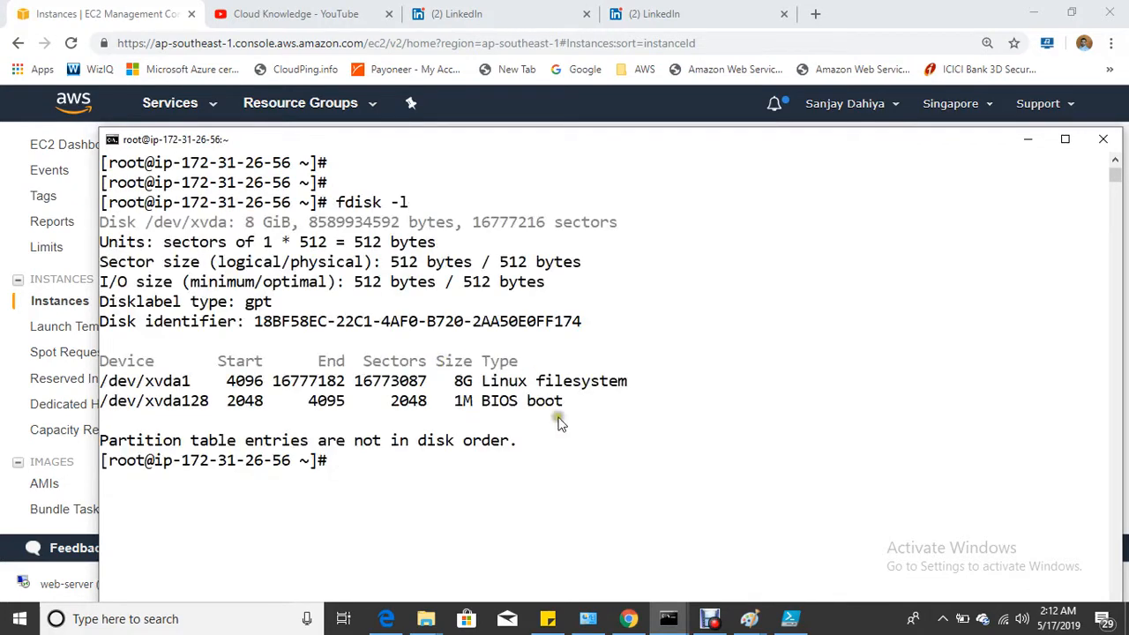
drag(126, 222, 256, 222)
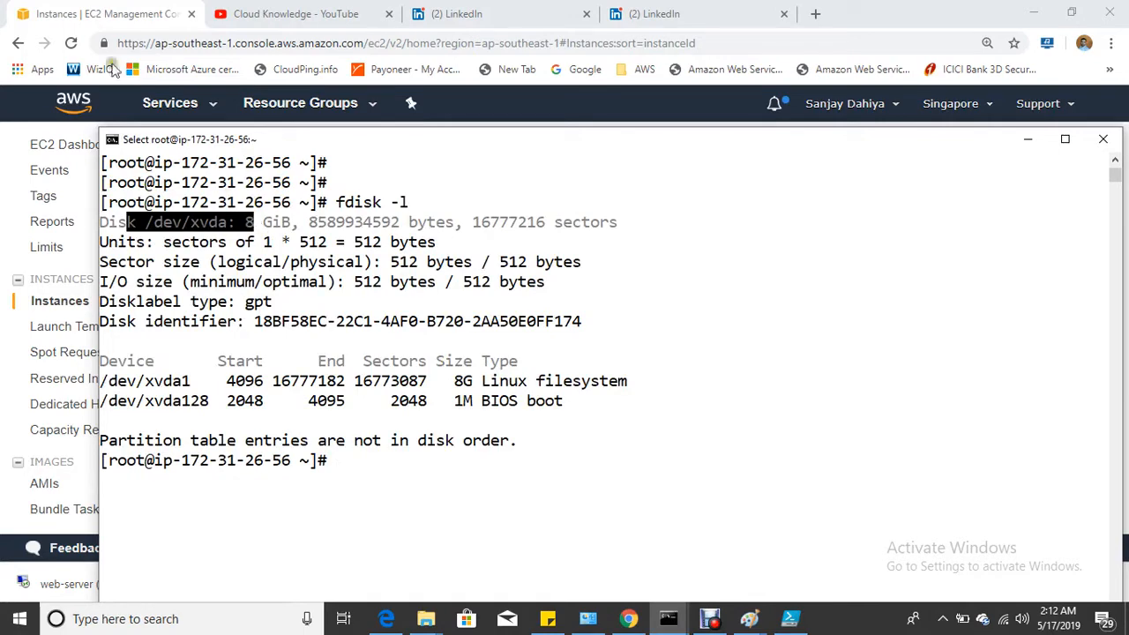
Switch to the Machine-1 terminal, run df -h and check the size and usage of /dev/xvdf
click(99, 12)
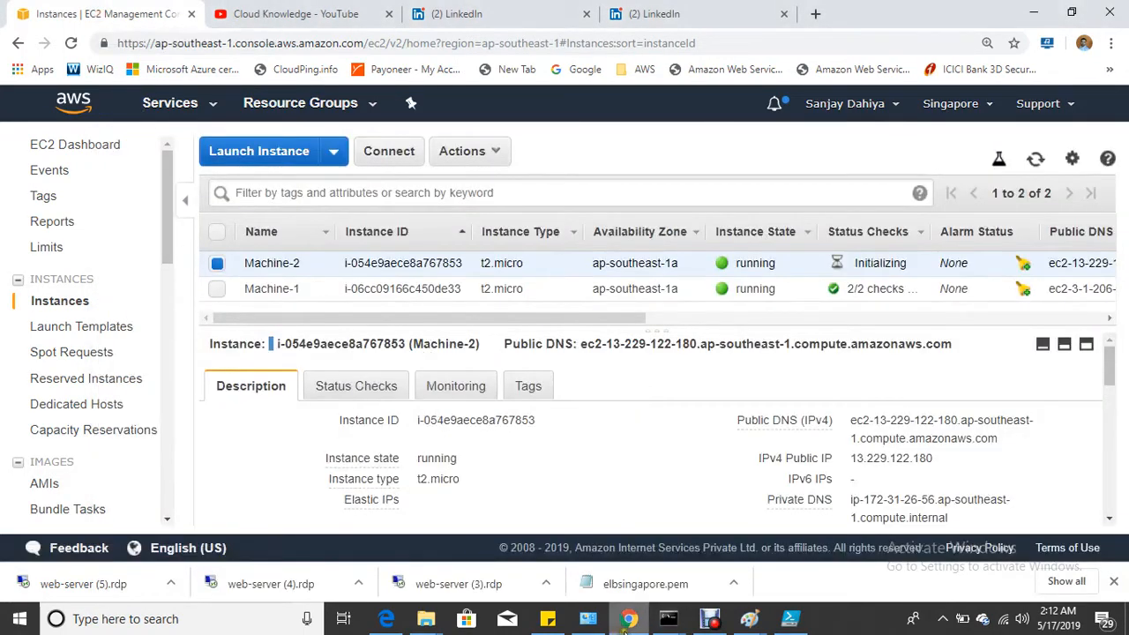
mouse_move(661, 618)
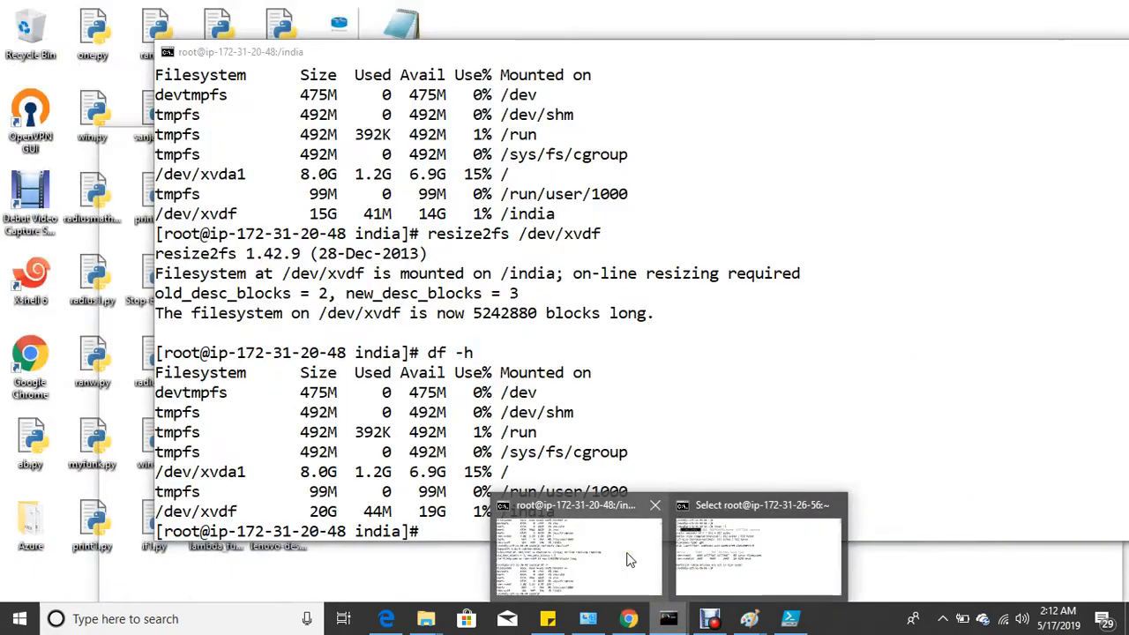
click(565, 547)
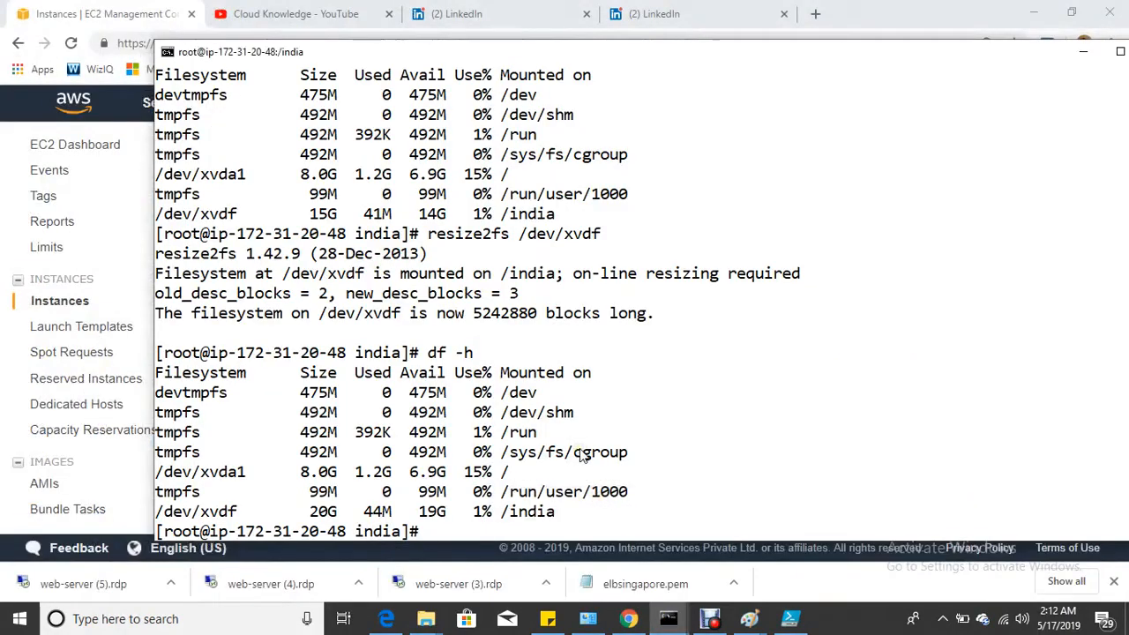
text(df -h)
key(Return)
drag(302, 514, 393, 528)
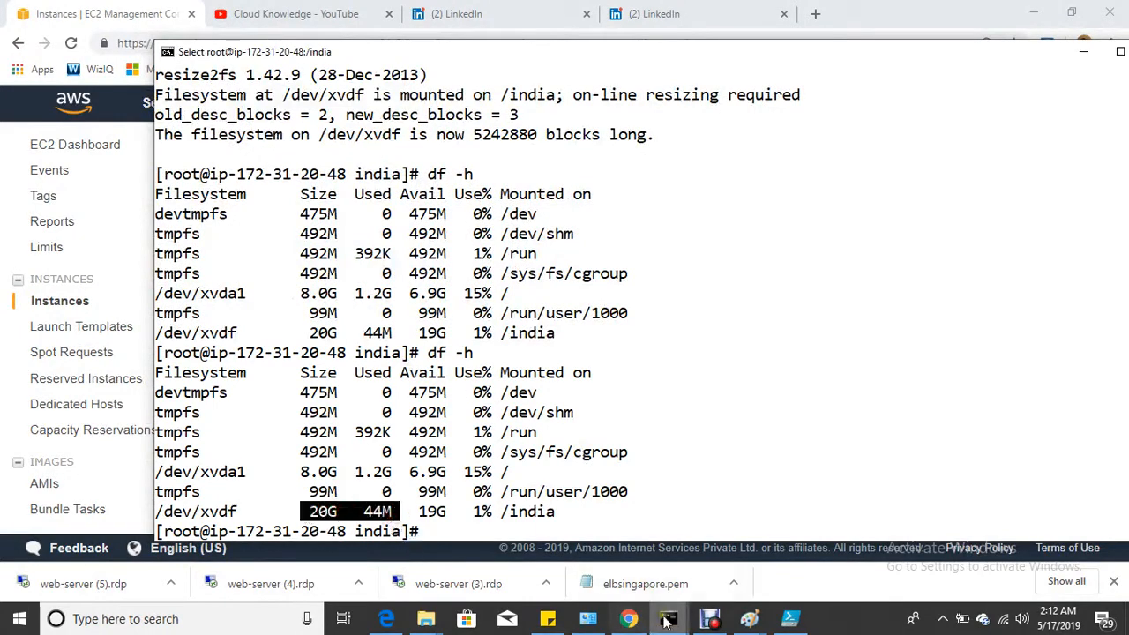
Return to the EC2 console, open the Elastic Block Store volume list, select Volume-1 and display its available actions
mouse_move(669, 619)
click(746, 565)
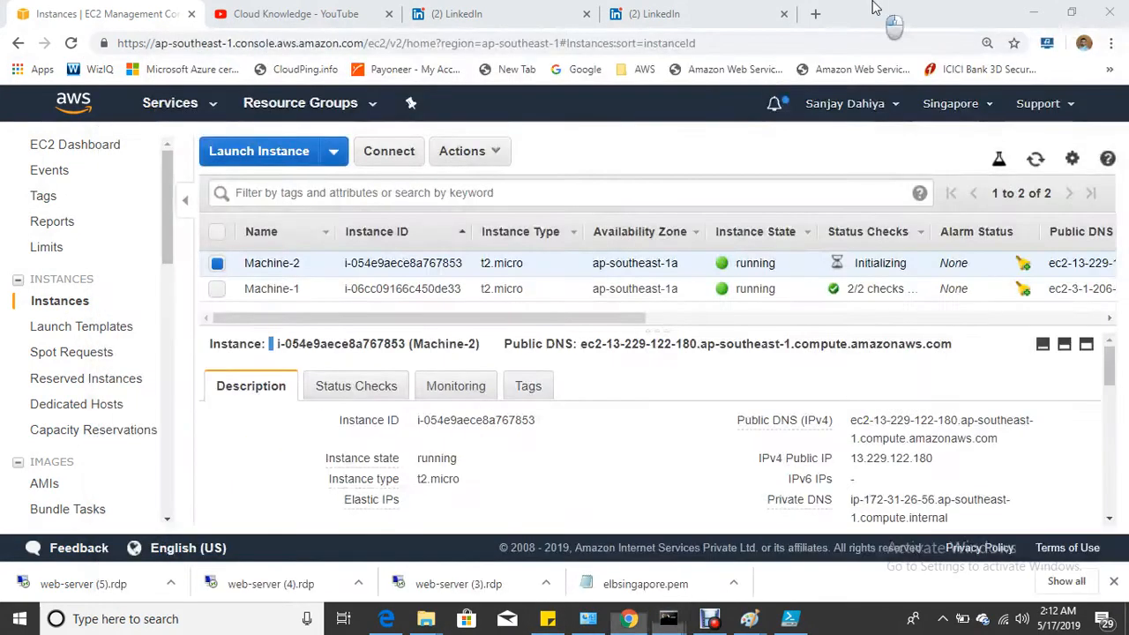
click(875, 9)
drag(167, 224, 169, 300)
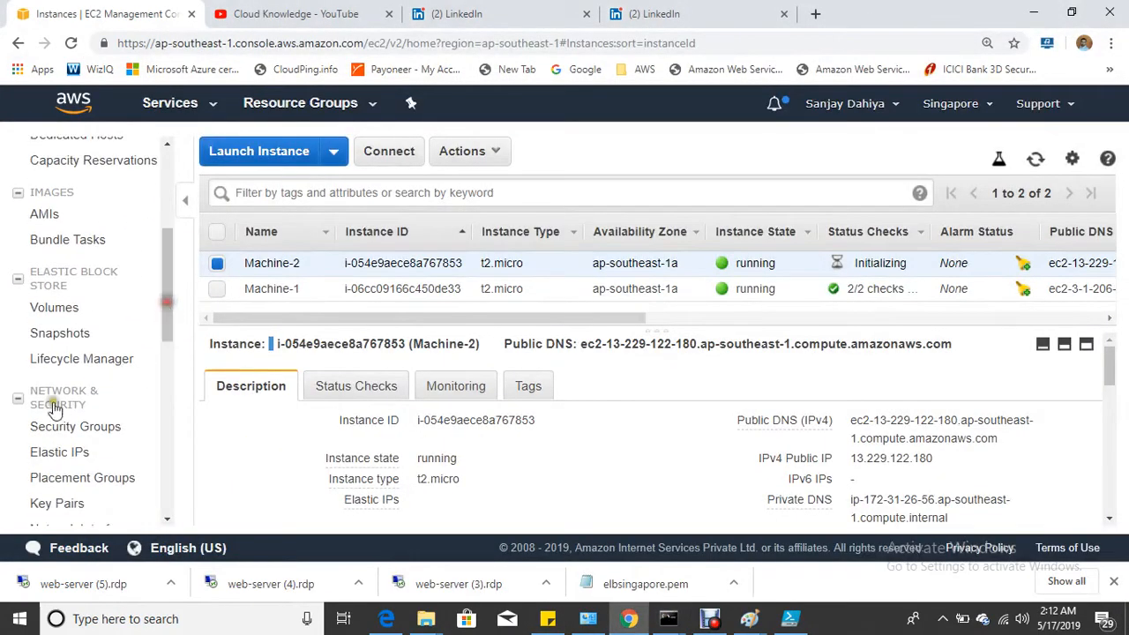
click(58, 314)
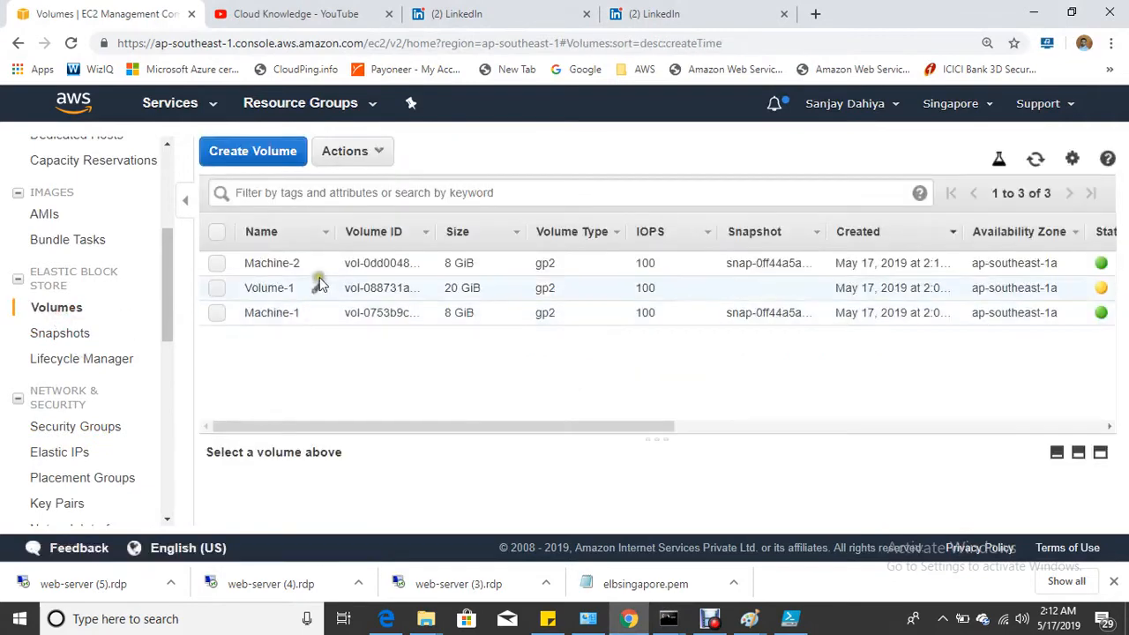
click(221, 290)
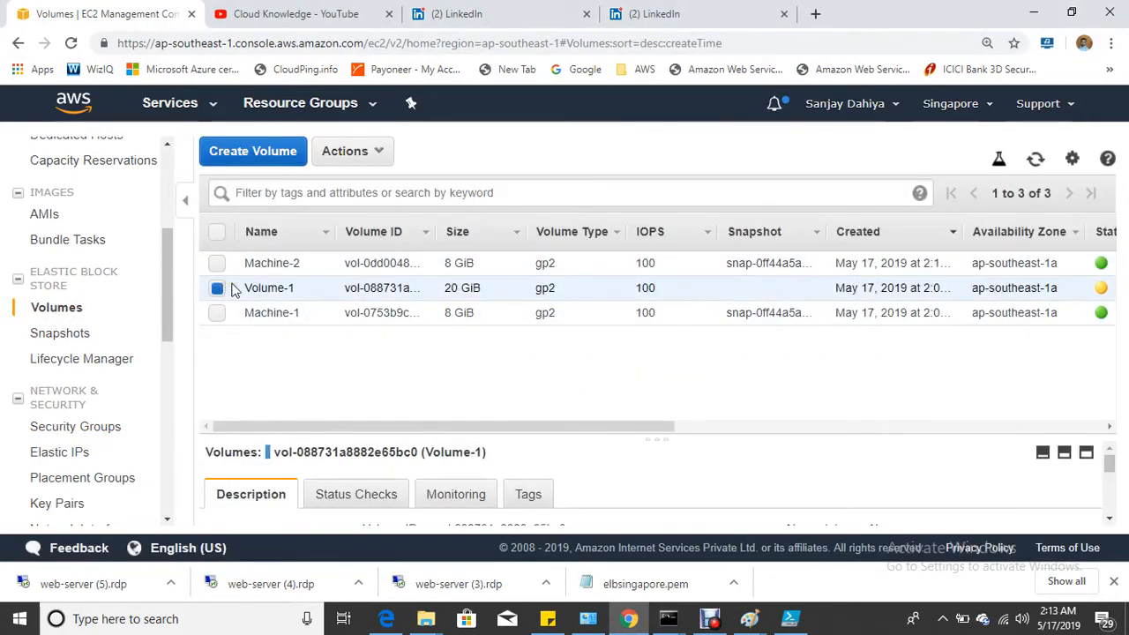
click(375, 155)
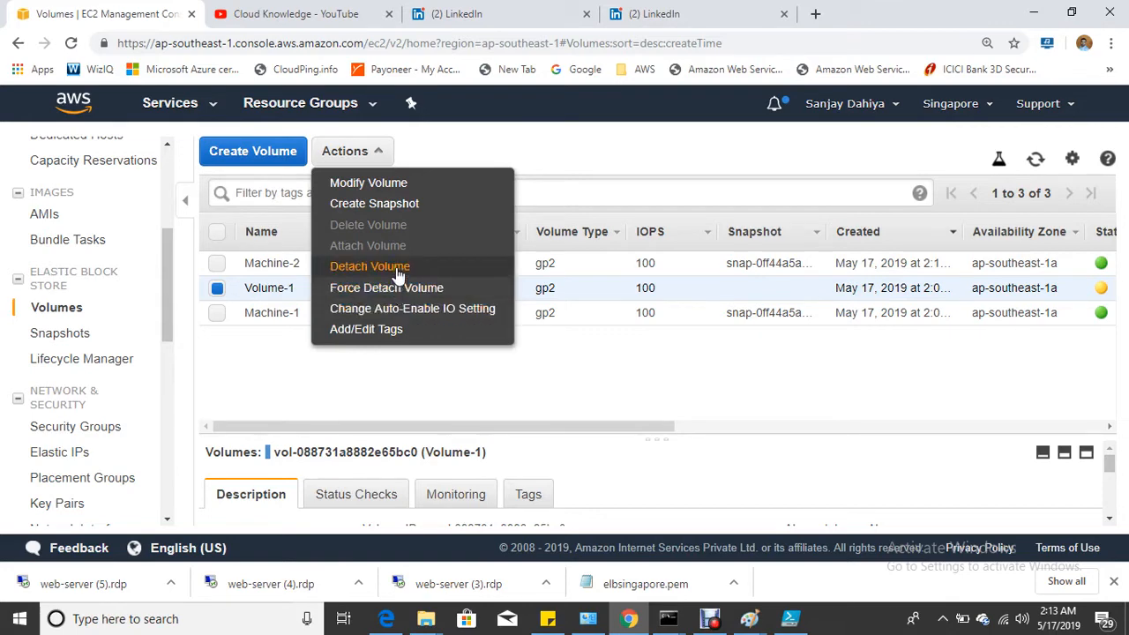
Switch to the Machine-1 terminal and leave the india directory for root's home directory
mouse_move(667, 622)
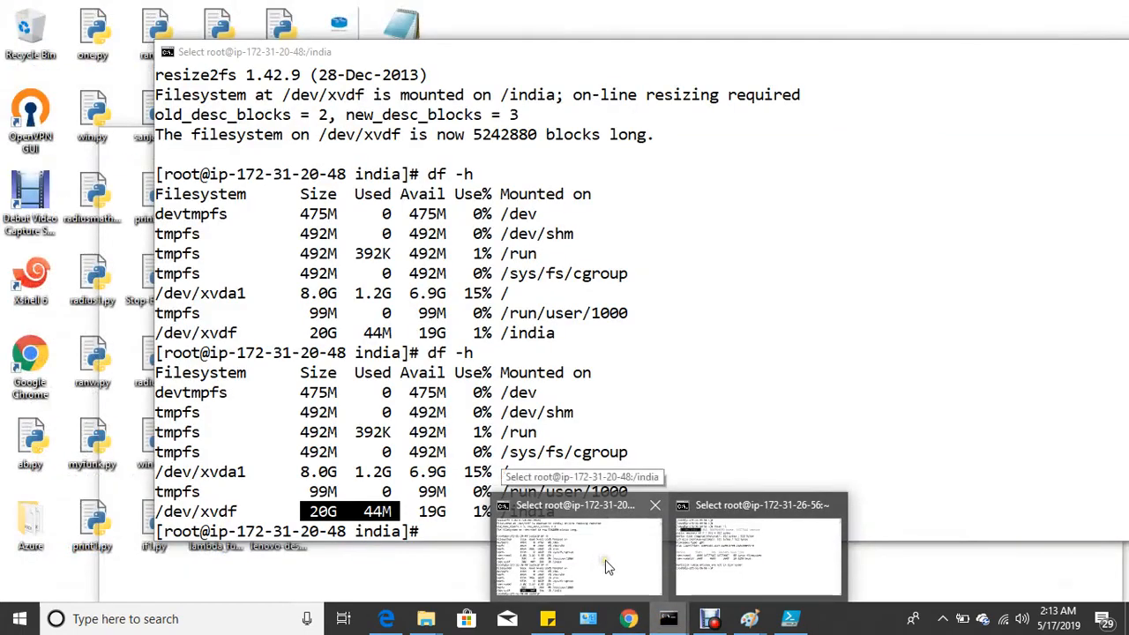
click(600, 559)
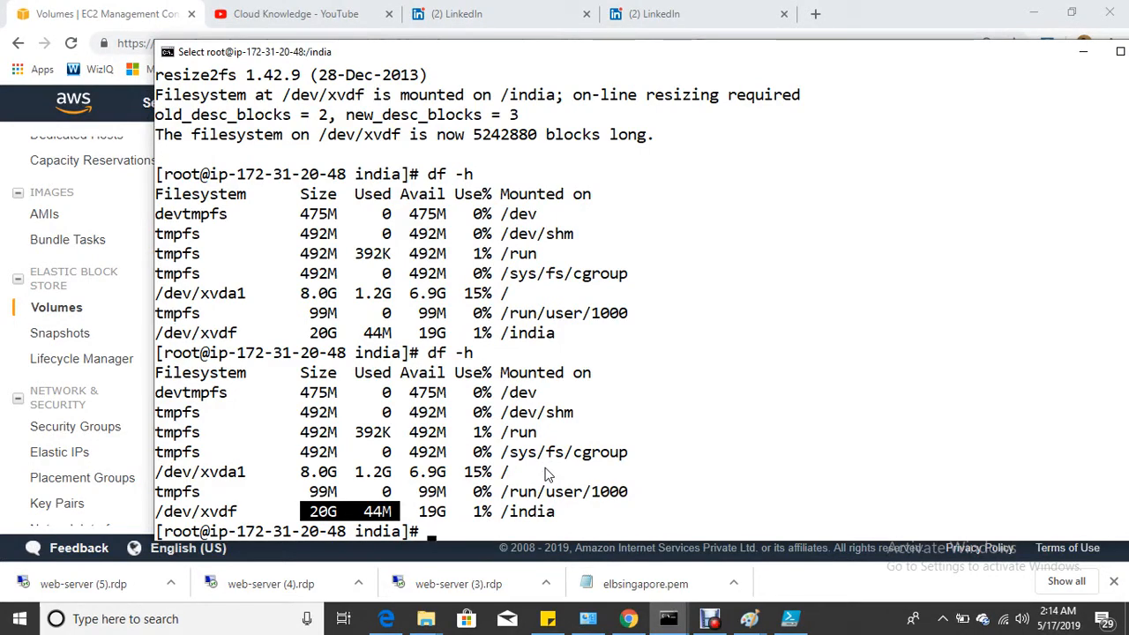
text(cd)
key(Return)
key(Return)
key(Return)
Unmount /india/ on Machine-1 with umount and check the mounted file systems with df -h
text(u)
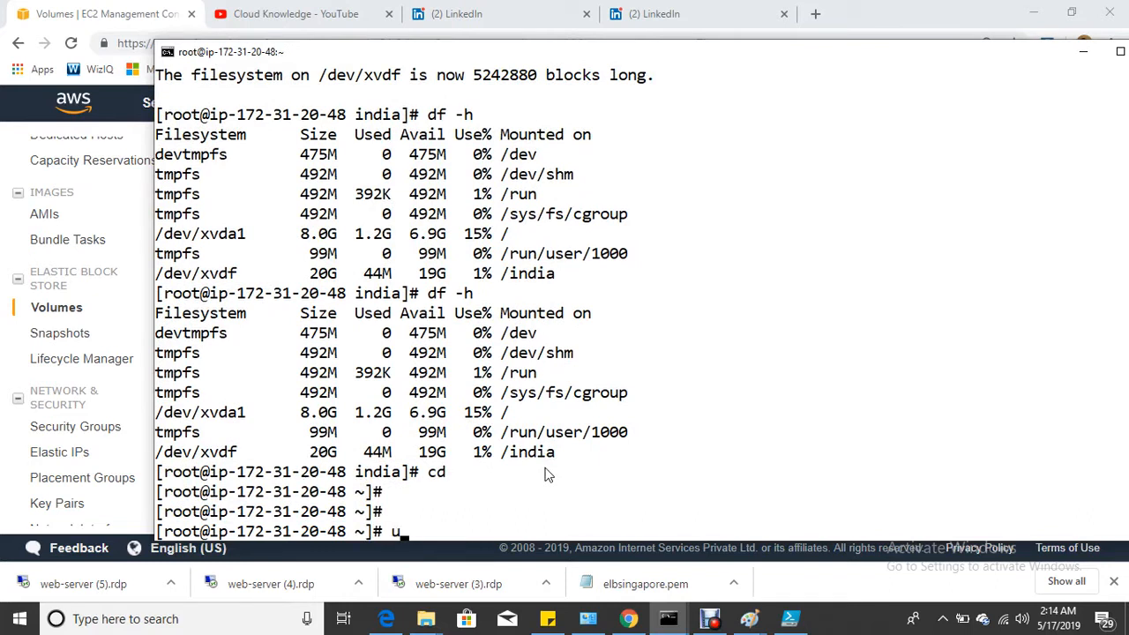
text(nm)
key(BackSpace)
key(BackSpace)
key(BackSpace)
key(BackSpace)
text(um)
key(Tab)
key(Tab)
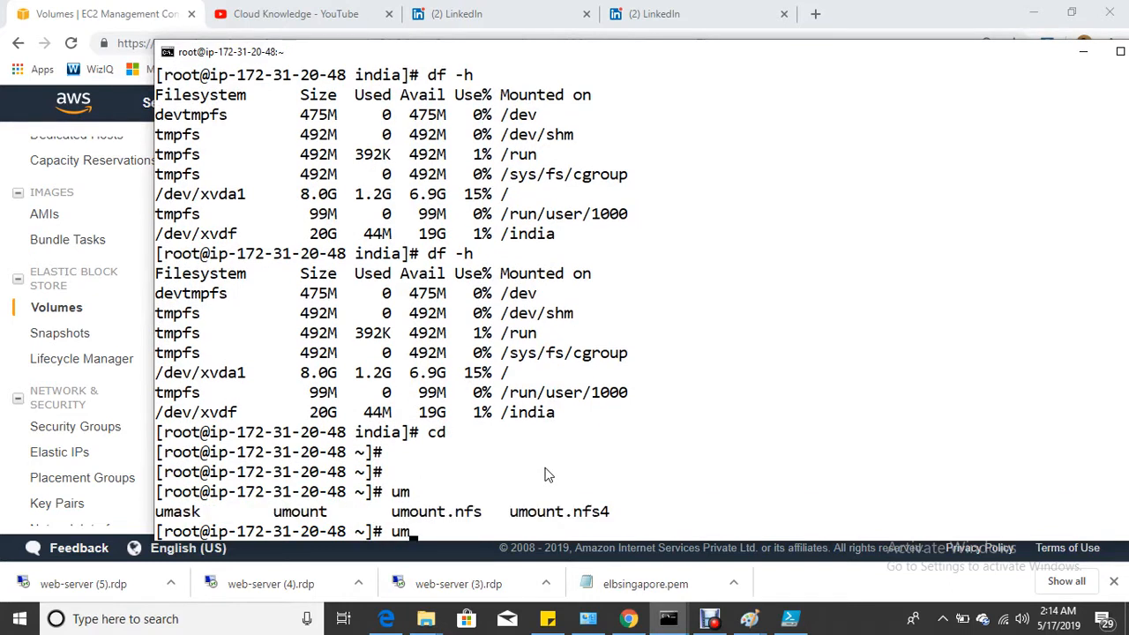
text(ount /)
text(i)
key(Tab)
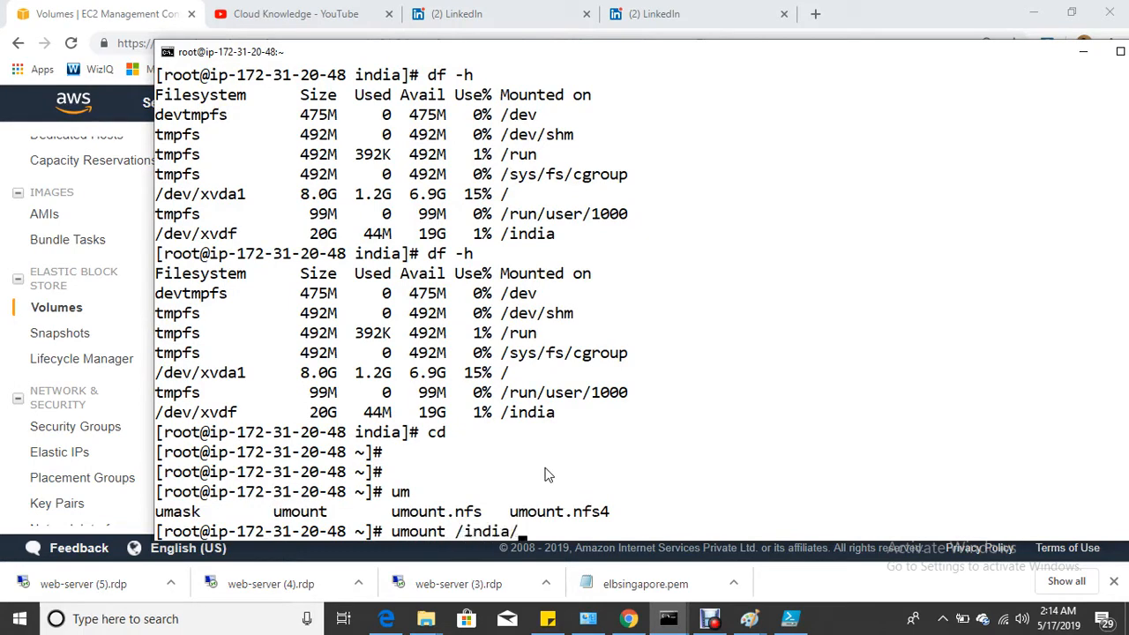
key(Return)
text(df -h)
key(Return)
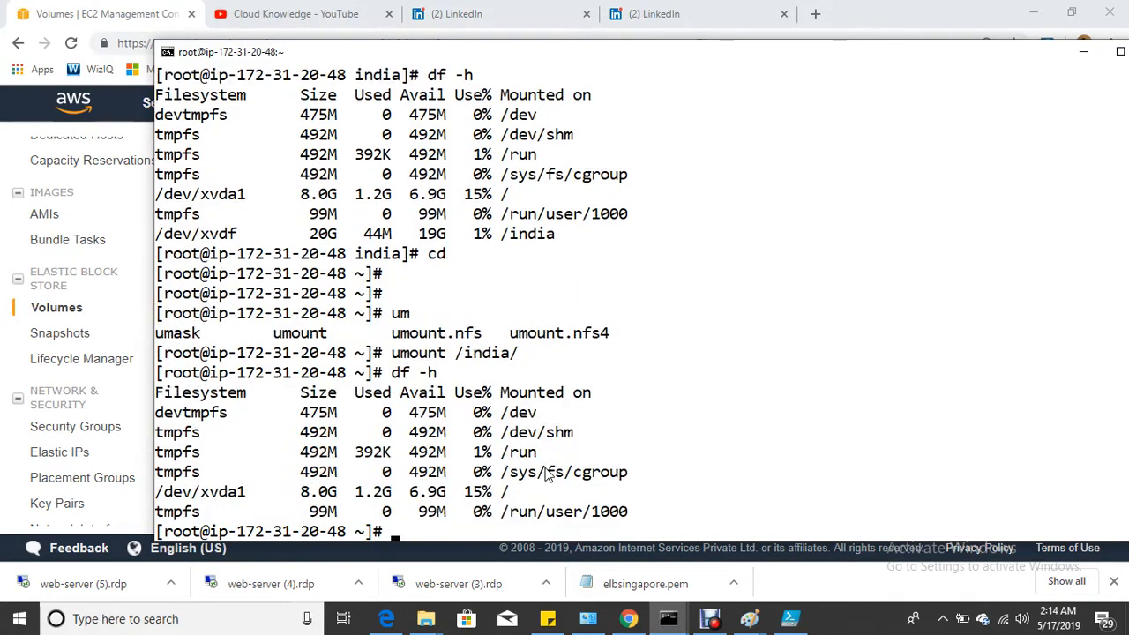
Minimize the terminal, return to the EC2 console and detach Volume-1, confirming the detachment
click(1084, 51)
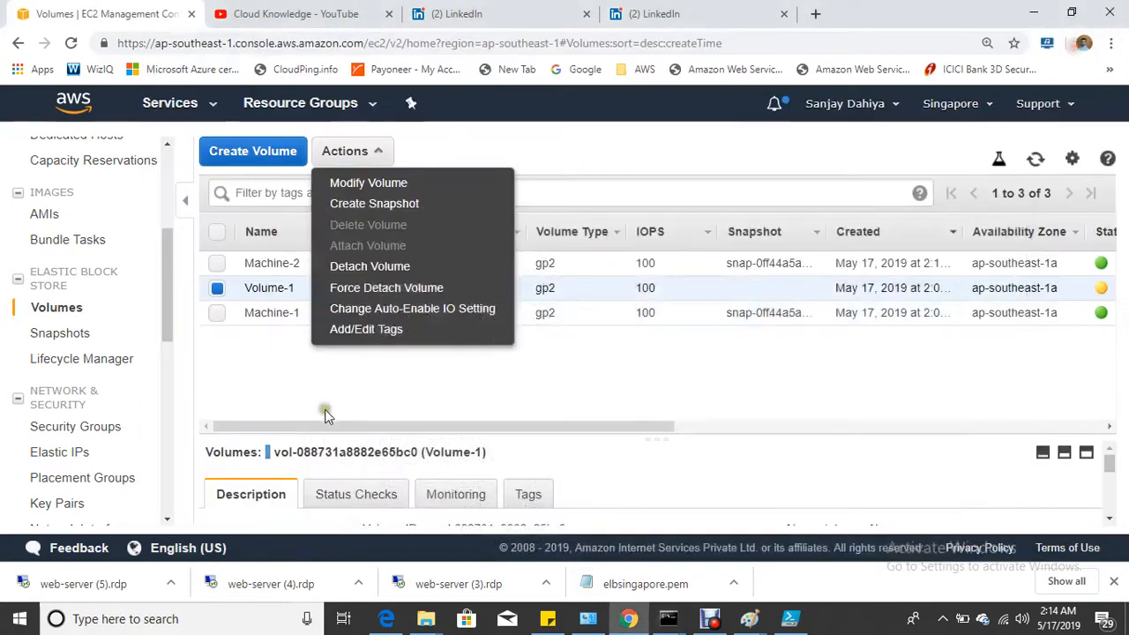
click(376, 374)
click(370, 151)
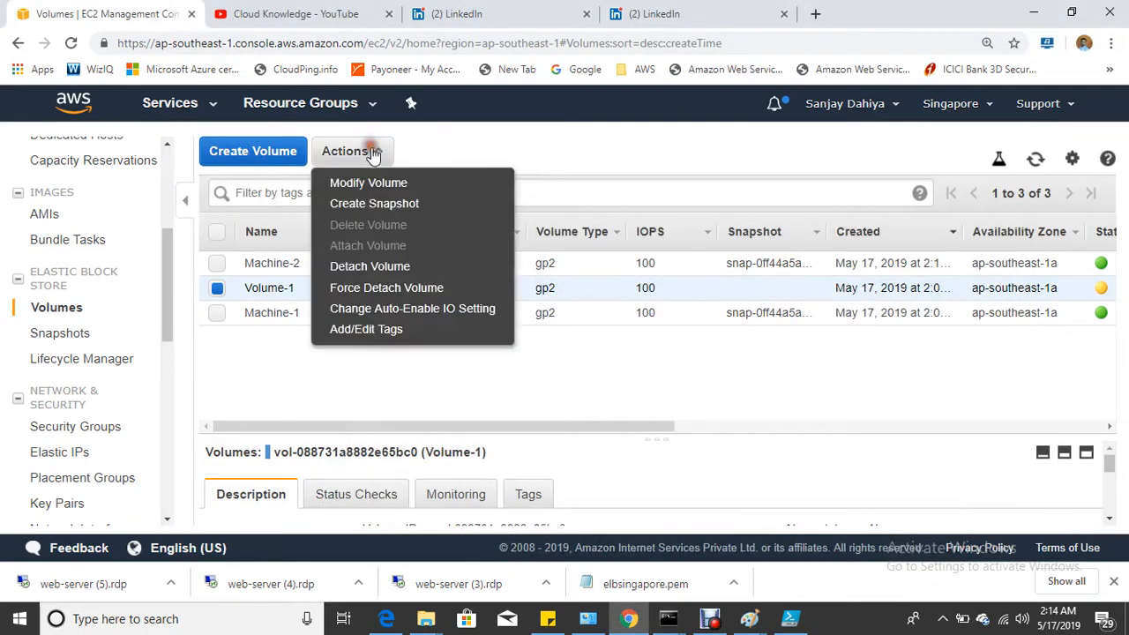
click(378, 262)
click(716, 395)
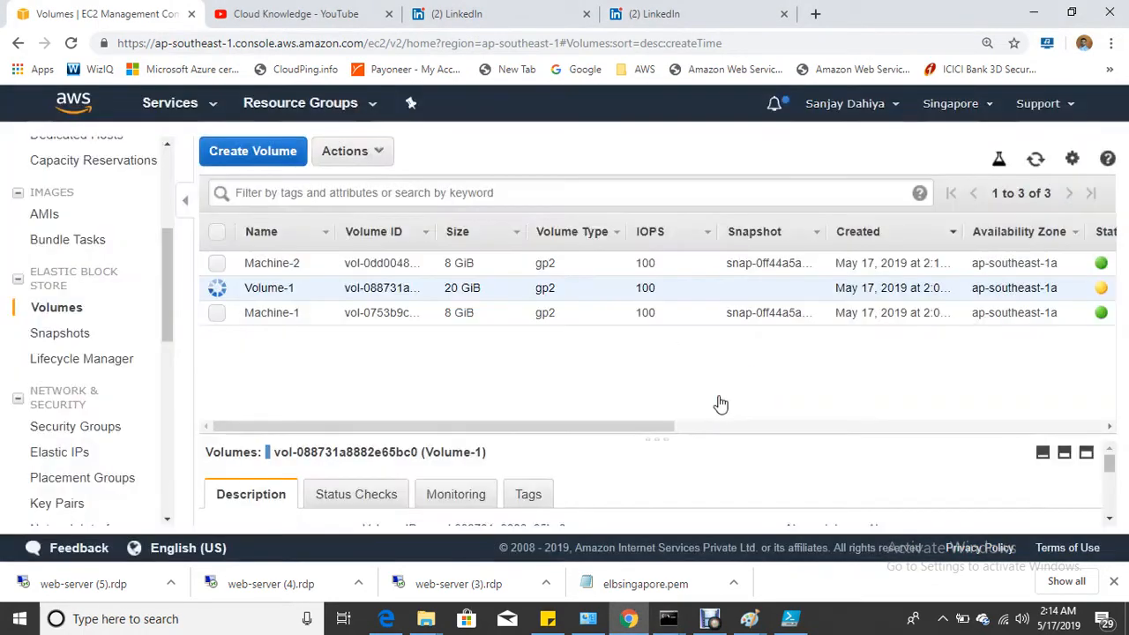
Refresh the volume list and check the state of Volume-1
click(1036, 159)
click(711, 619)
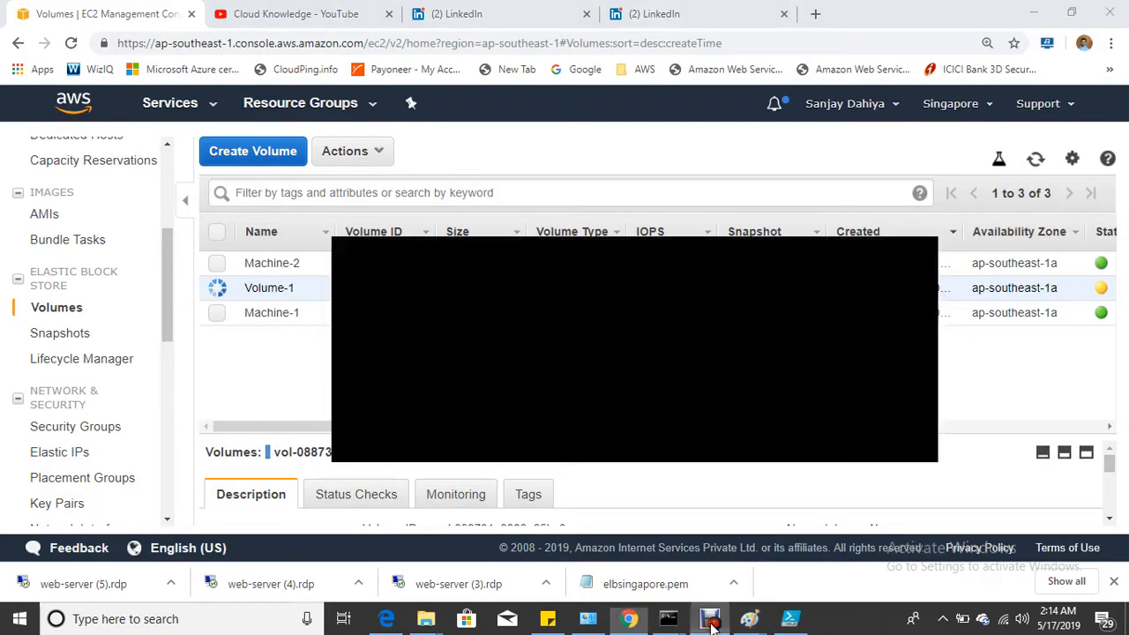
click(464, 524)
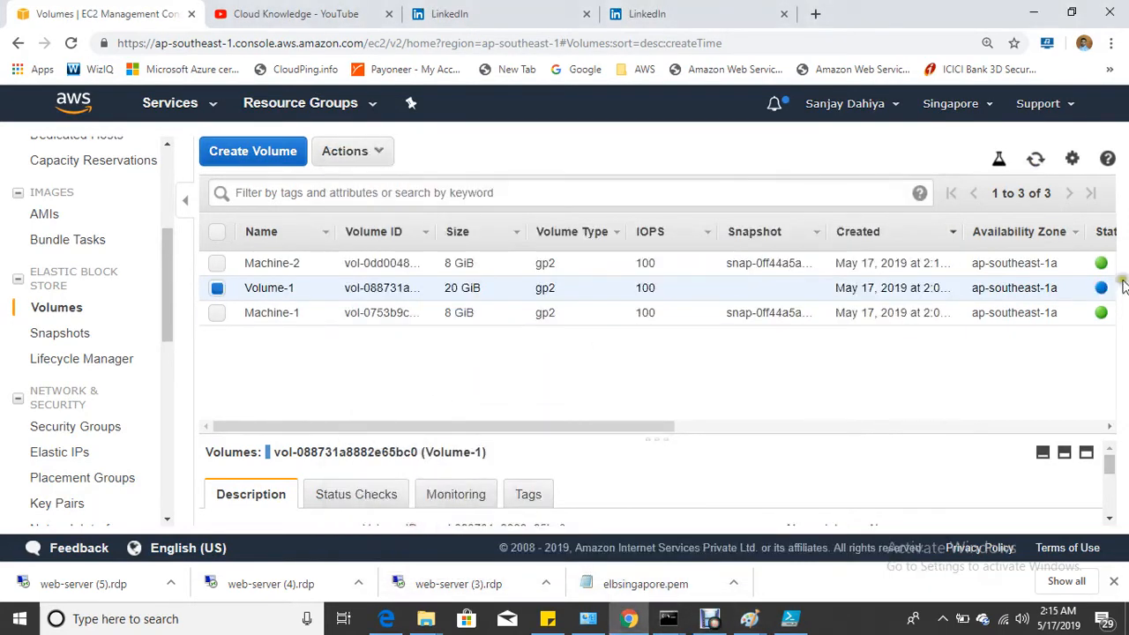
drag(446, 424, 597, 423)
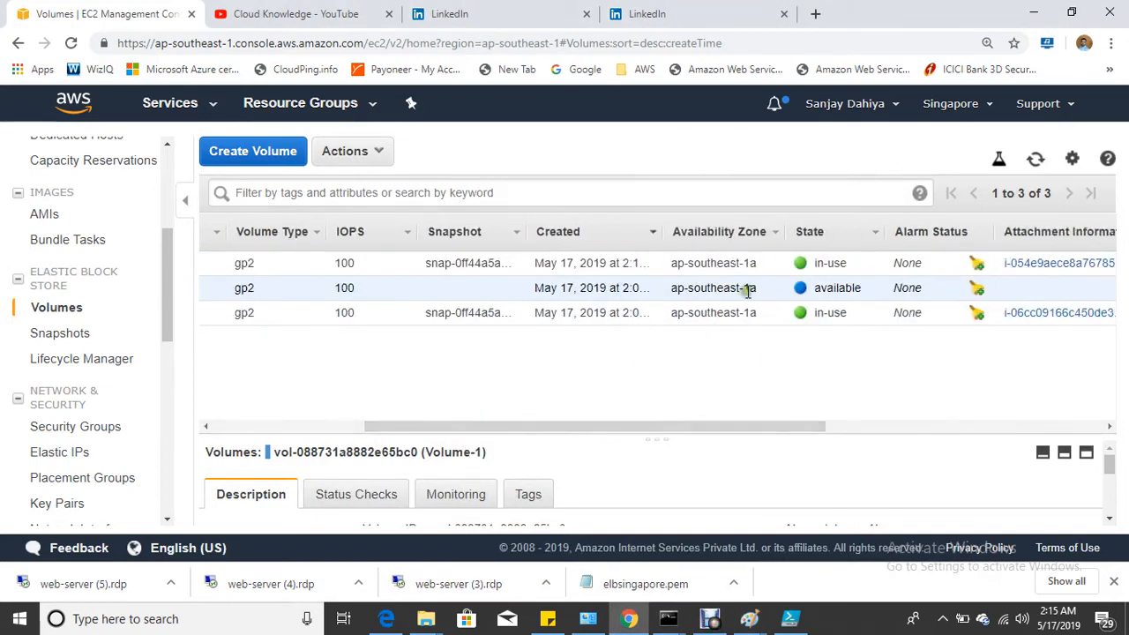
drag(672, 427, 423, 434)
Attach Volume-1 to the Machine-2 instance as device /dev/sdf and refresh the volume list
click(357, 151)
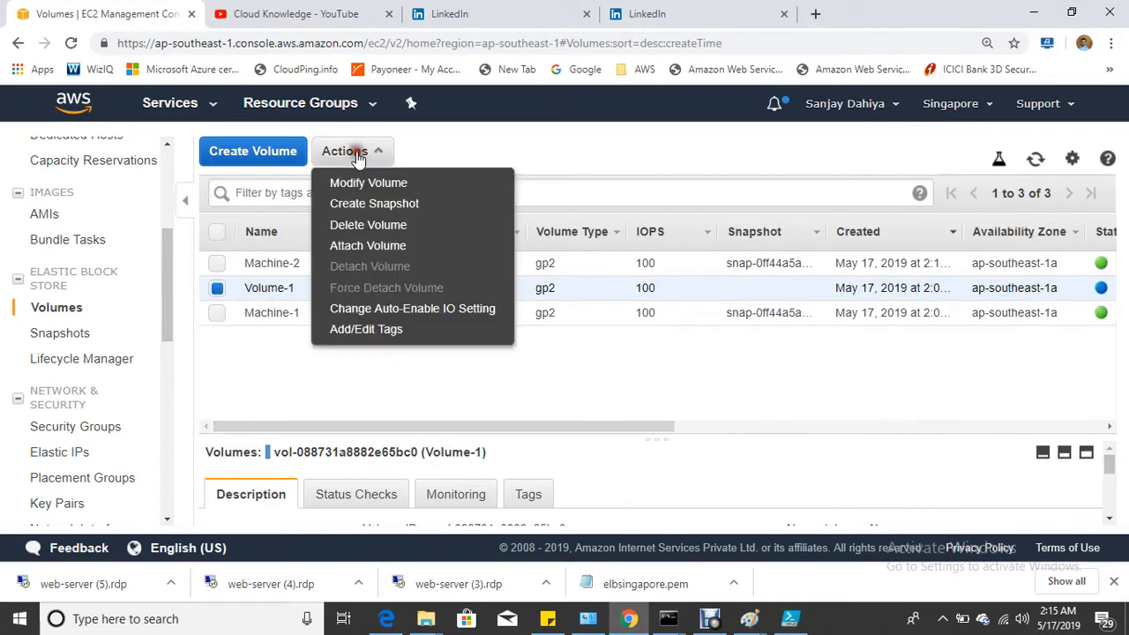
click(392, 246)
click(557, 314)
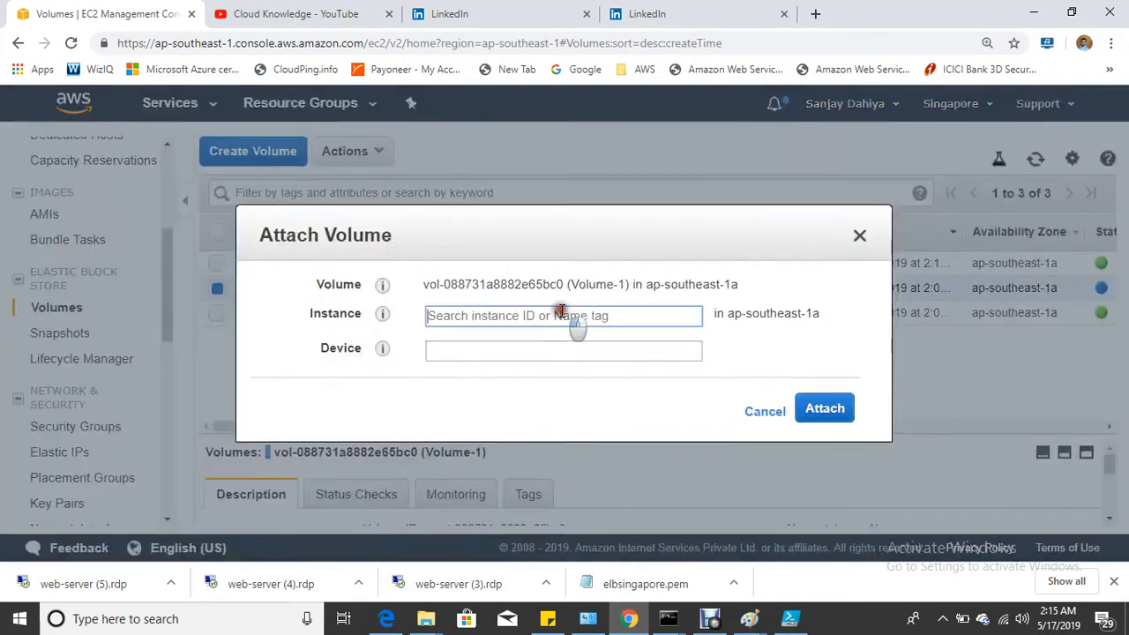
click(599, 350)
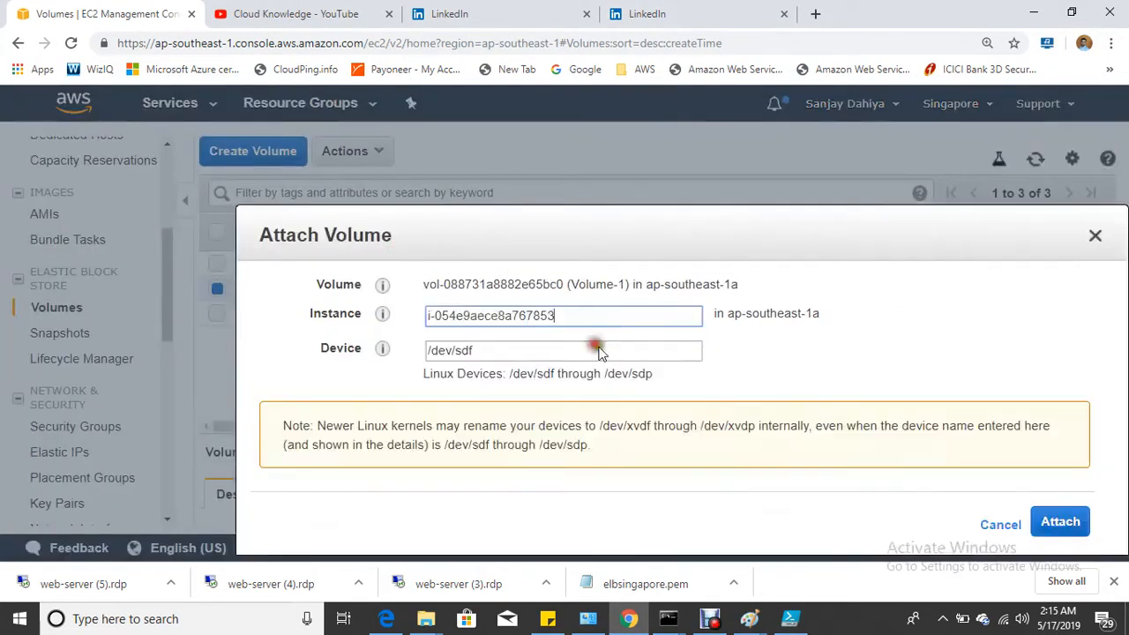
click(1062, 522)
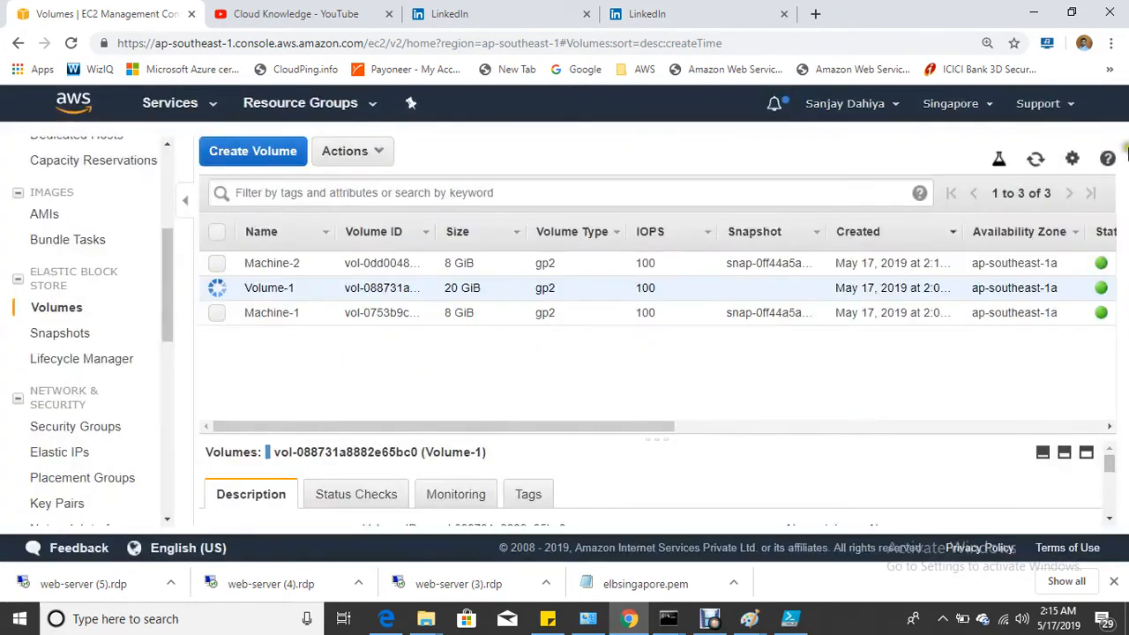
click(1037, 159)
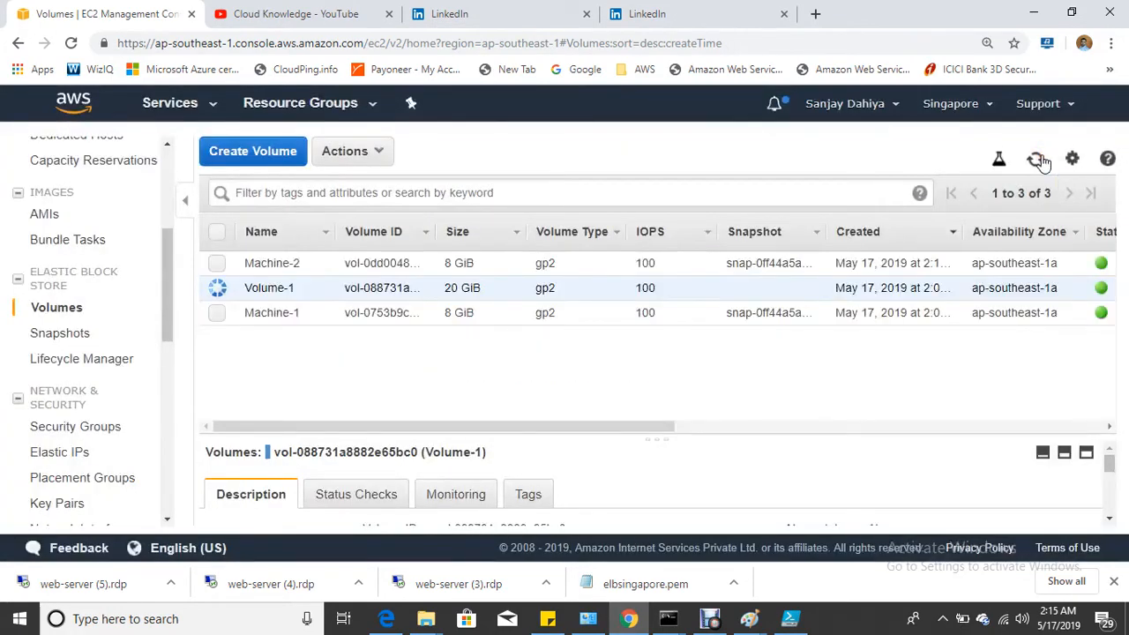
click(1036, 159)
click(1037, 164)
Switch to the Machine-2 terminal and list its disks with fdisk -l, checking for the attached volume
mouse_move(670, 618)
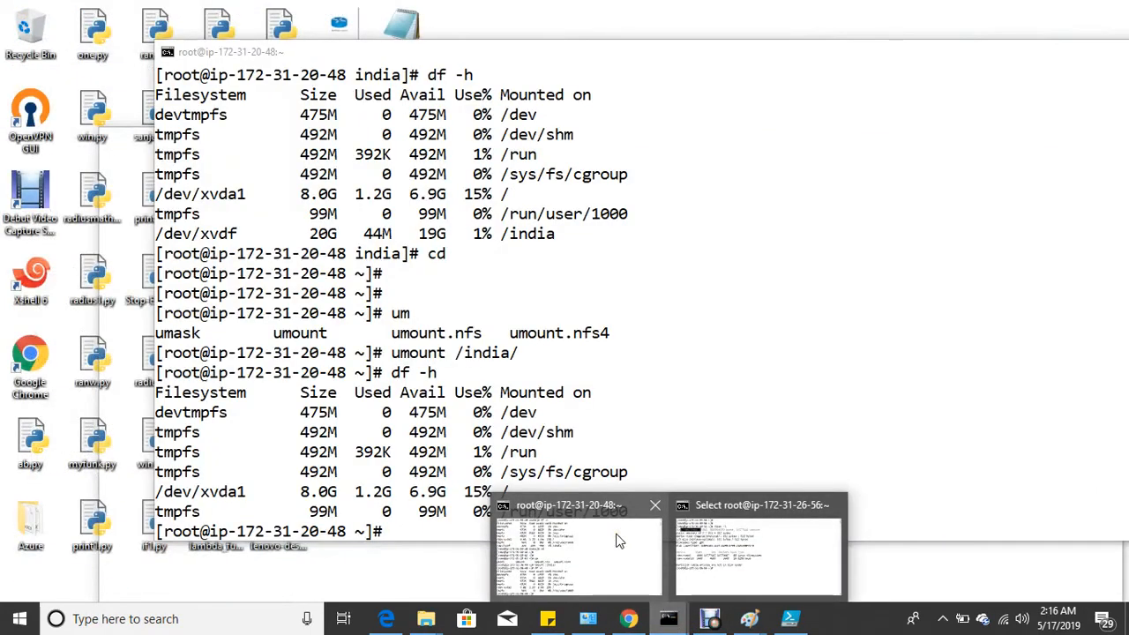
click(809, 545)
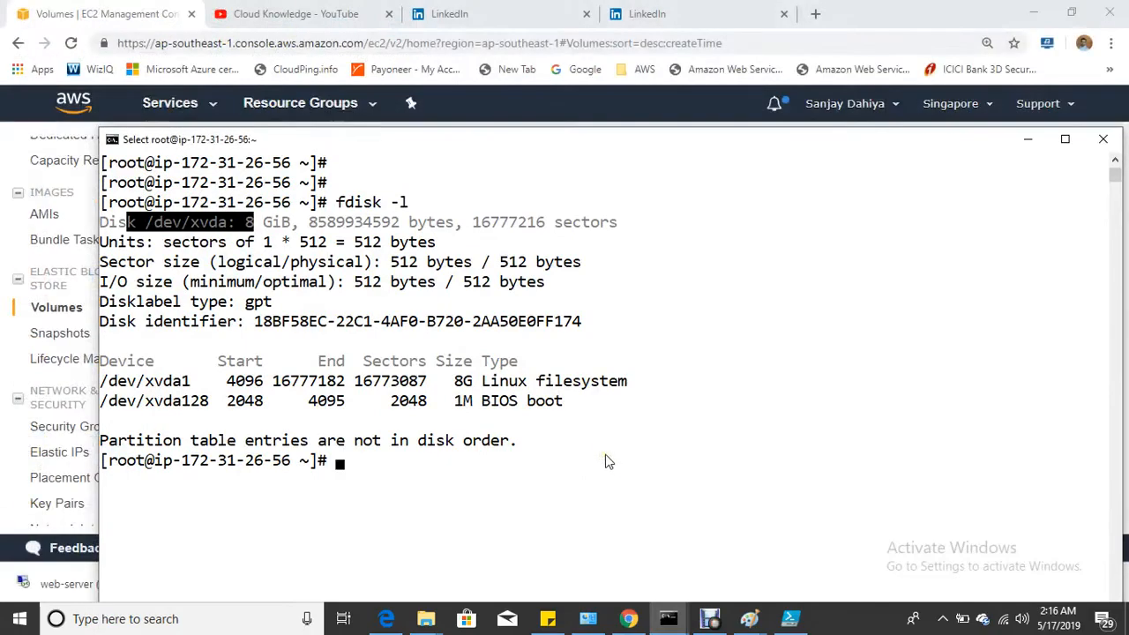
text(fdisk -l)
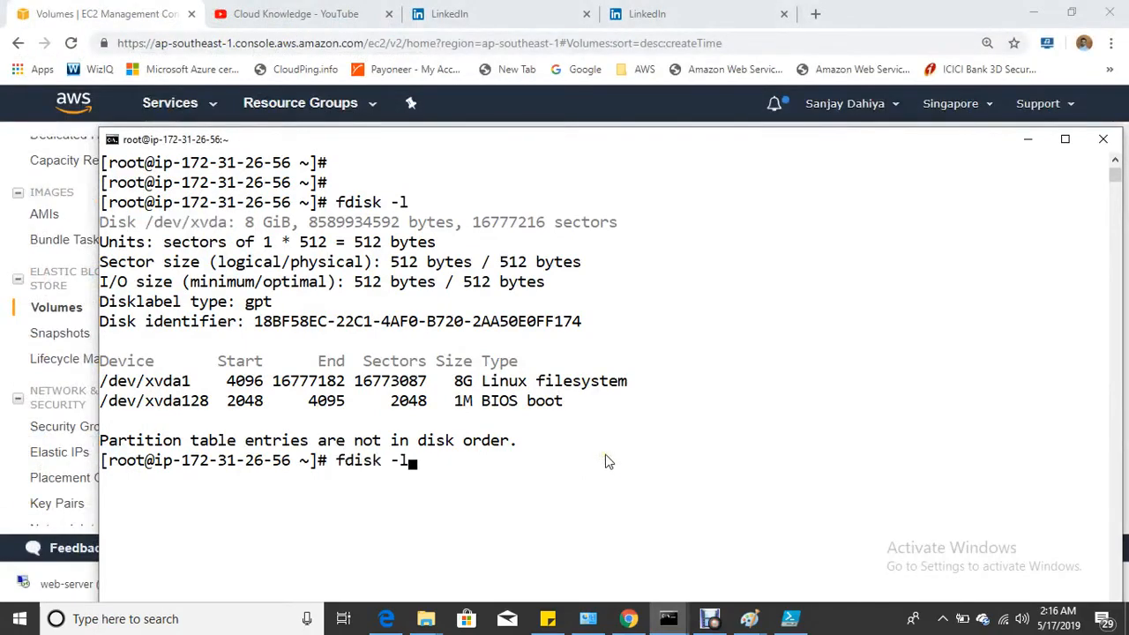
key(Return)
drag(151, 533, 291, 540)
drag(647, 141, 657, 50)
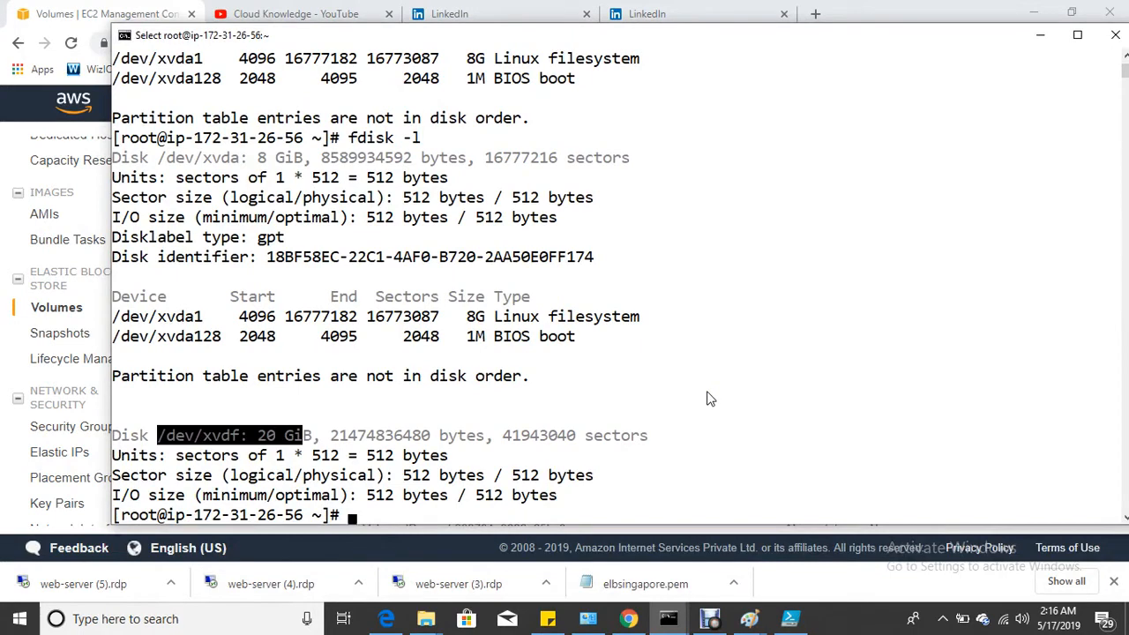
Create the directory /delhi on Machine-2 with mkdir
text(mk)
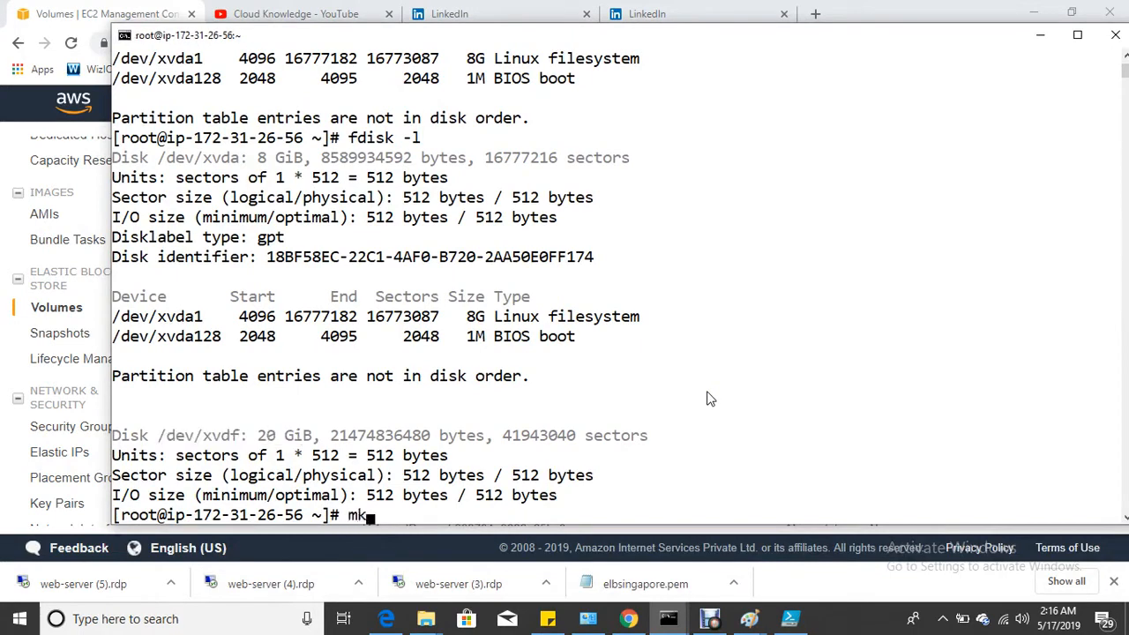
text(dir /delhi)
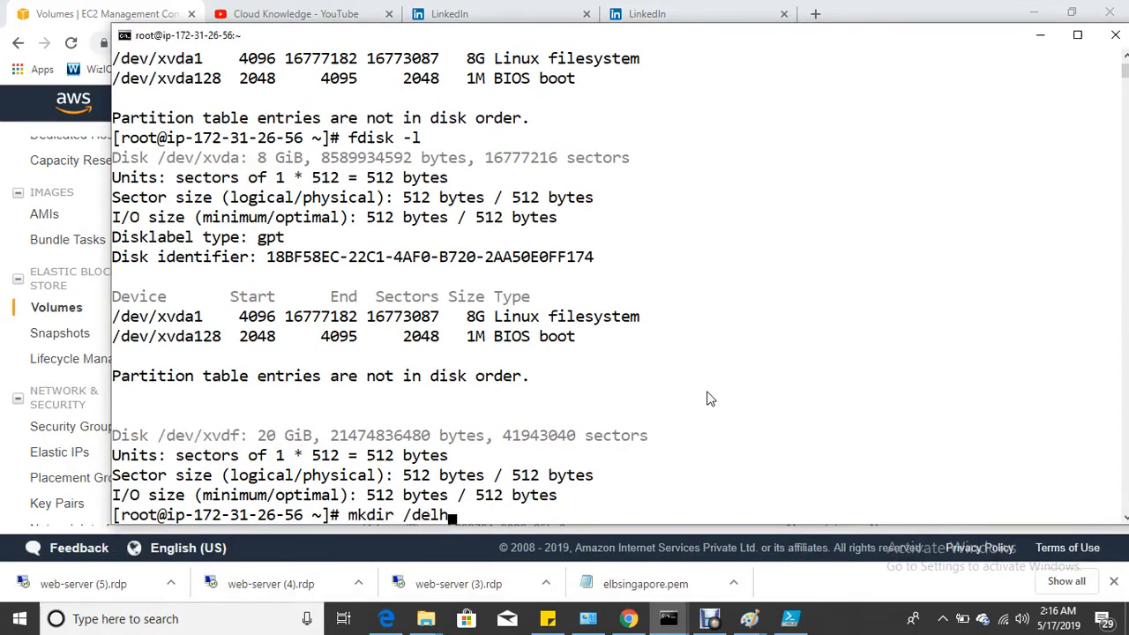
key(Return)
Mount /dev/xvdf on /delhi/ on Machine-2 and check the mounted file systems with df -h
text(mount )
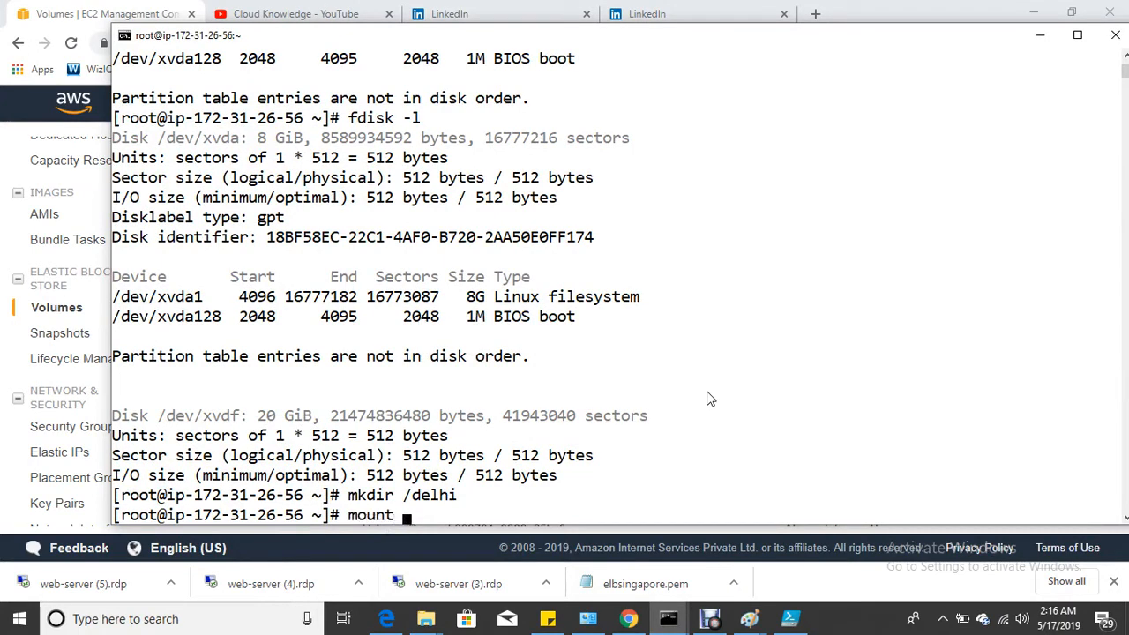
text(/dev/xvd)
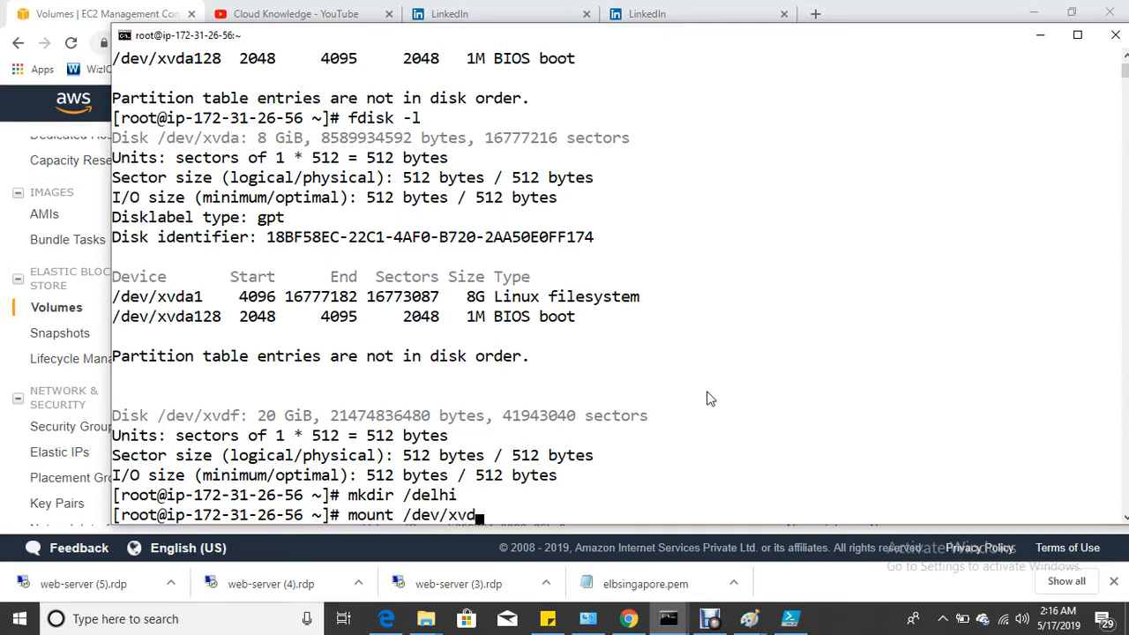
text(f /delhi/)
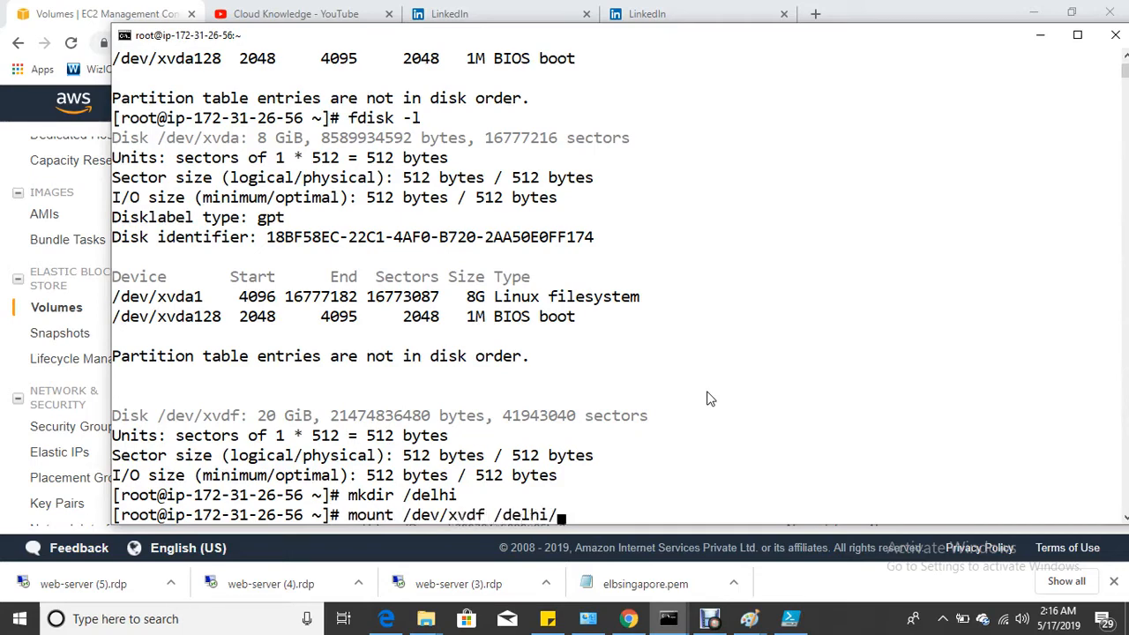
key(Return)
key(Return)
key(Return)
text(df -h)
key(Return)
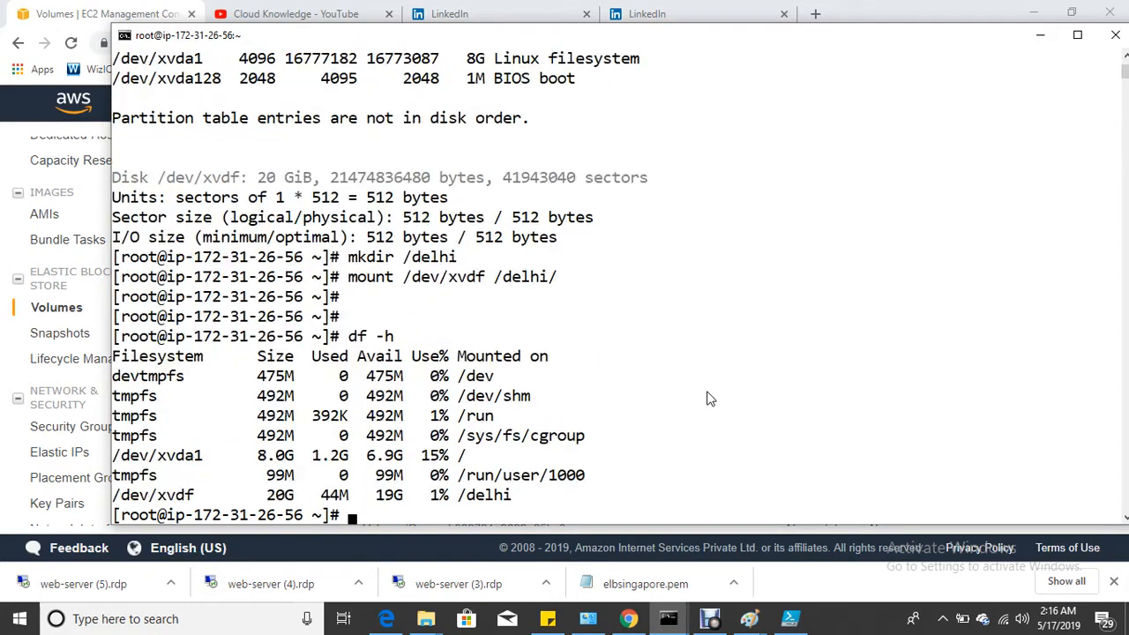
Change into /delhi/ on Machine-2 and list the volume's files with ll and ls
text(cd /delhi/)
key(Return)
text(ll)
key(Return)
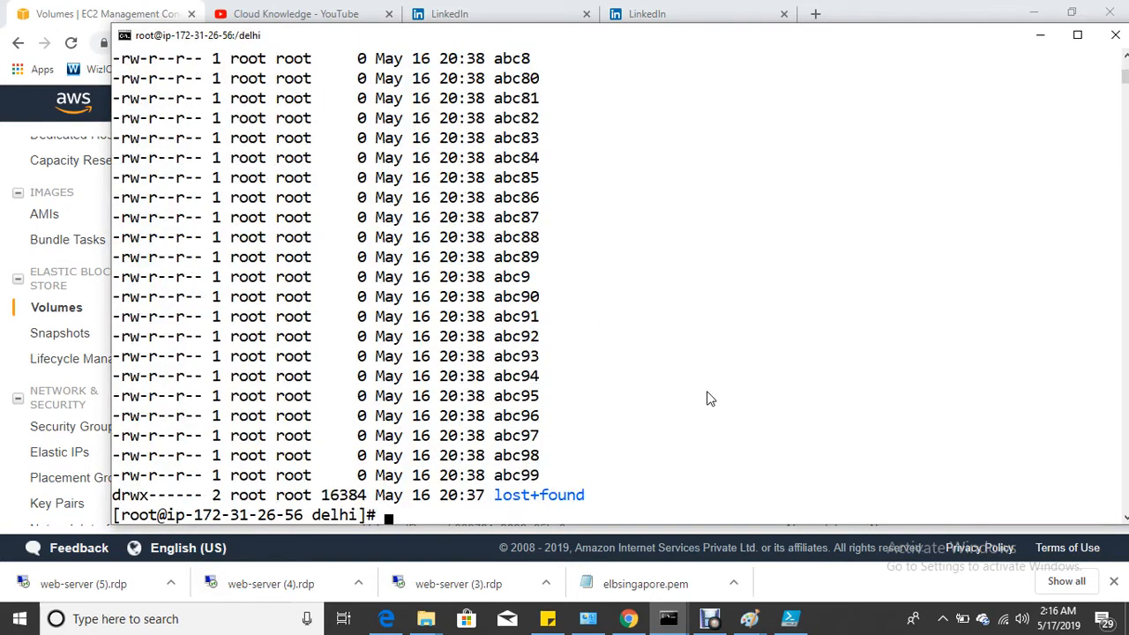
text(ls)
key(Return)
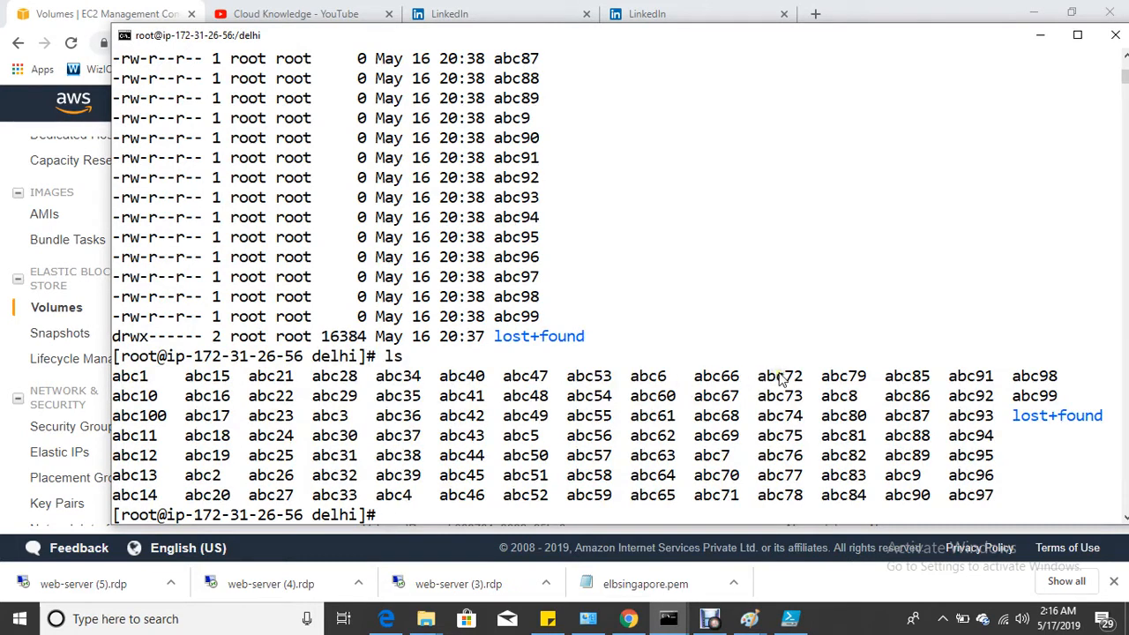
Minimize the terminal and open the list of running instances from the EC2 dashboard
click(1037, 36)
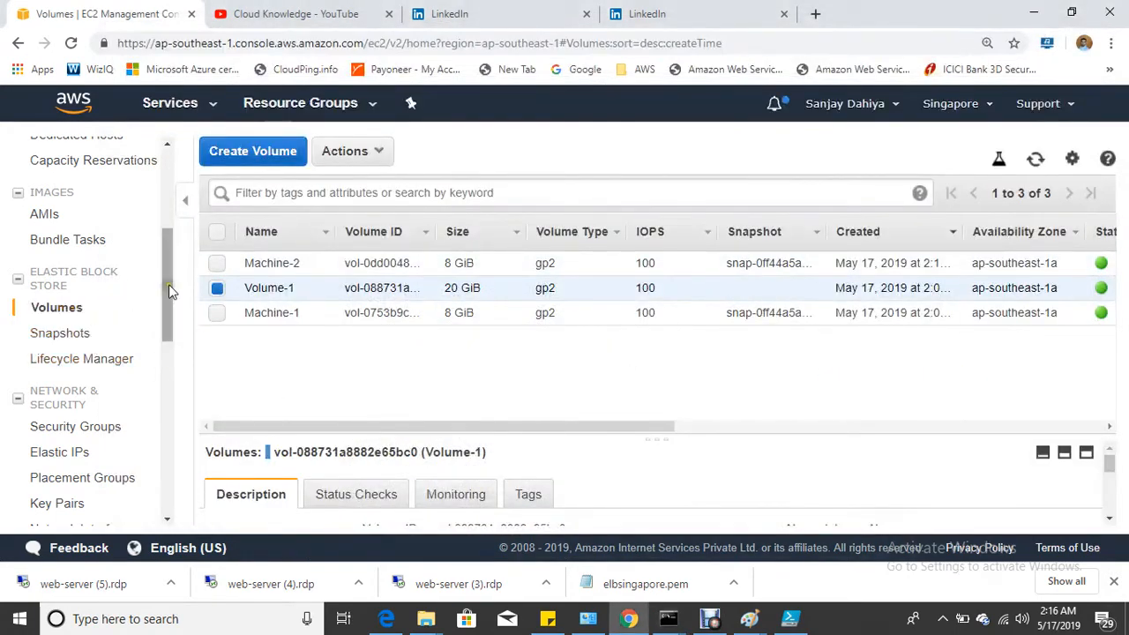
drag(171, 285, 161, 179)
click(93, 147)
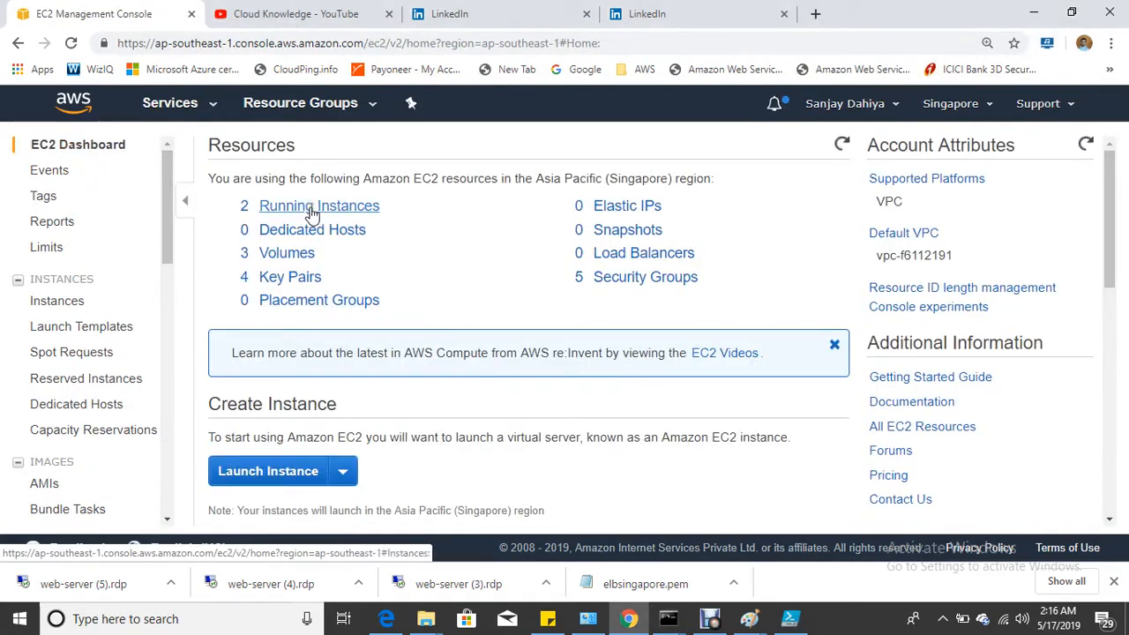
click(313, 210)
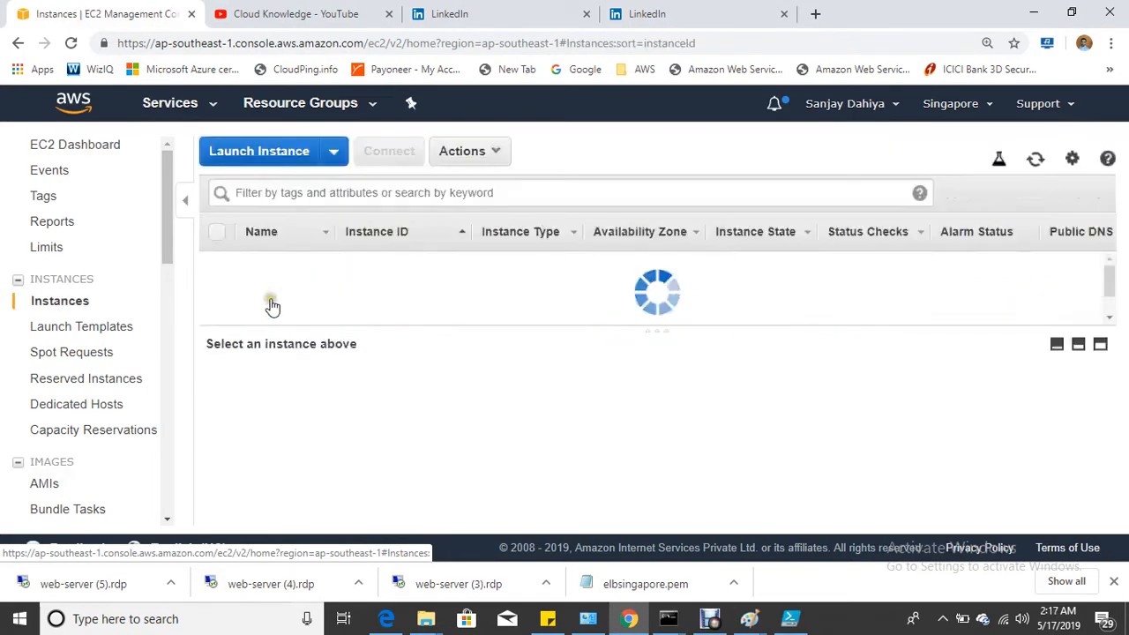
click(225, 162)
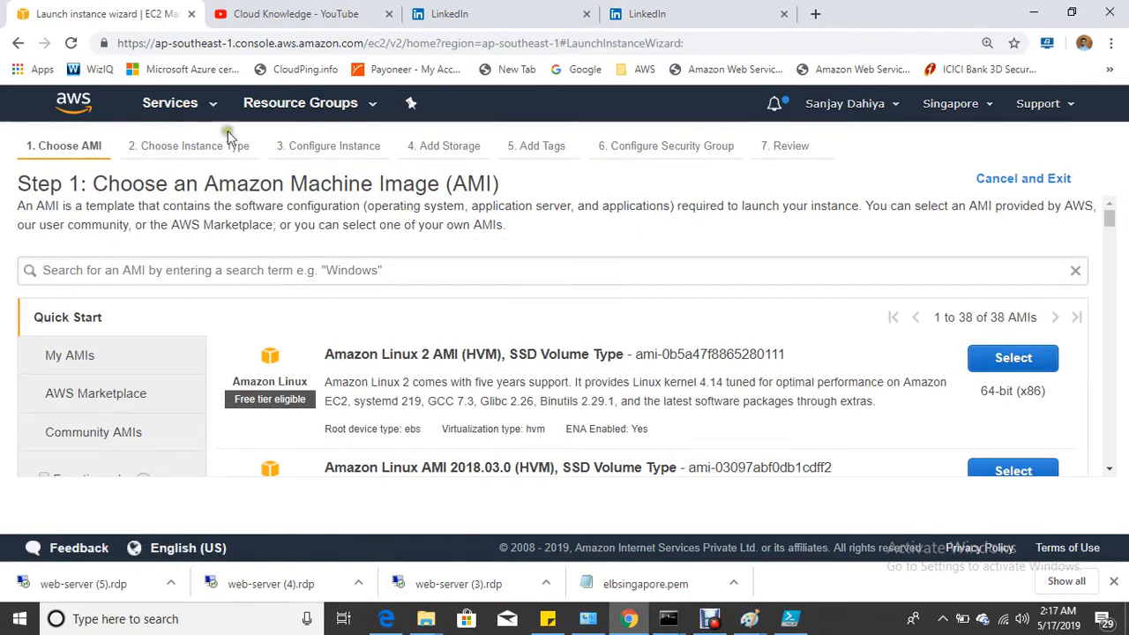
click(18, 43)
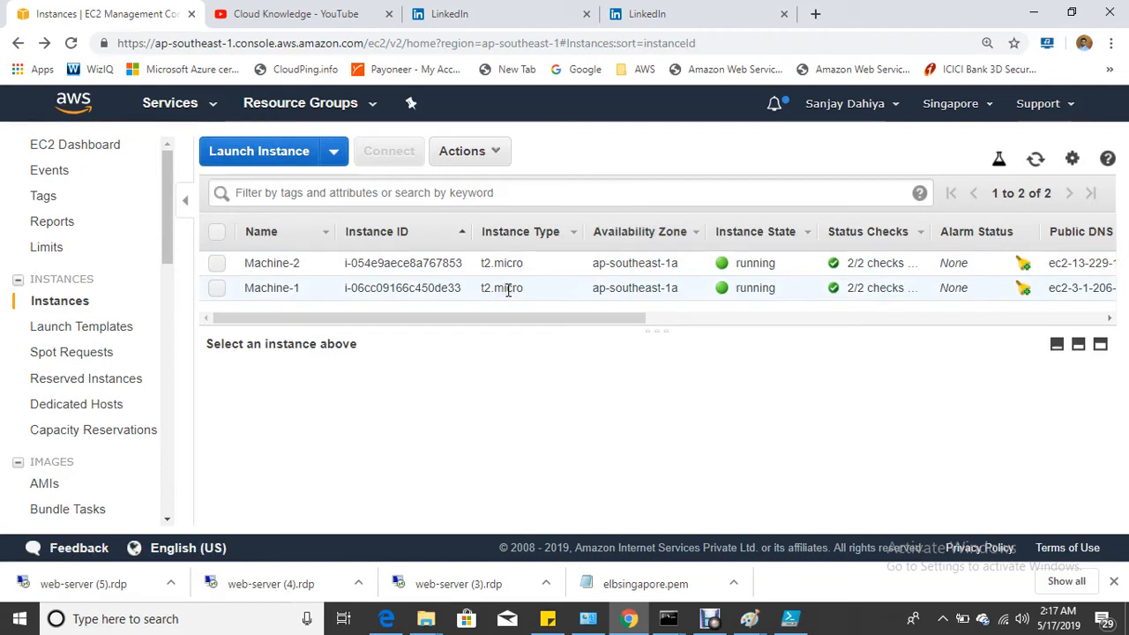
Start launching a t2.micro instance from the Amazon Linux 2 AMI, choosing the default subnet in ap-southeast-1c
click(254, 153)
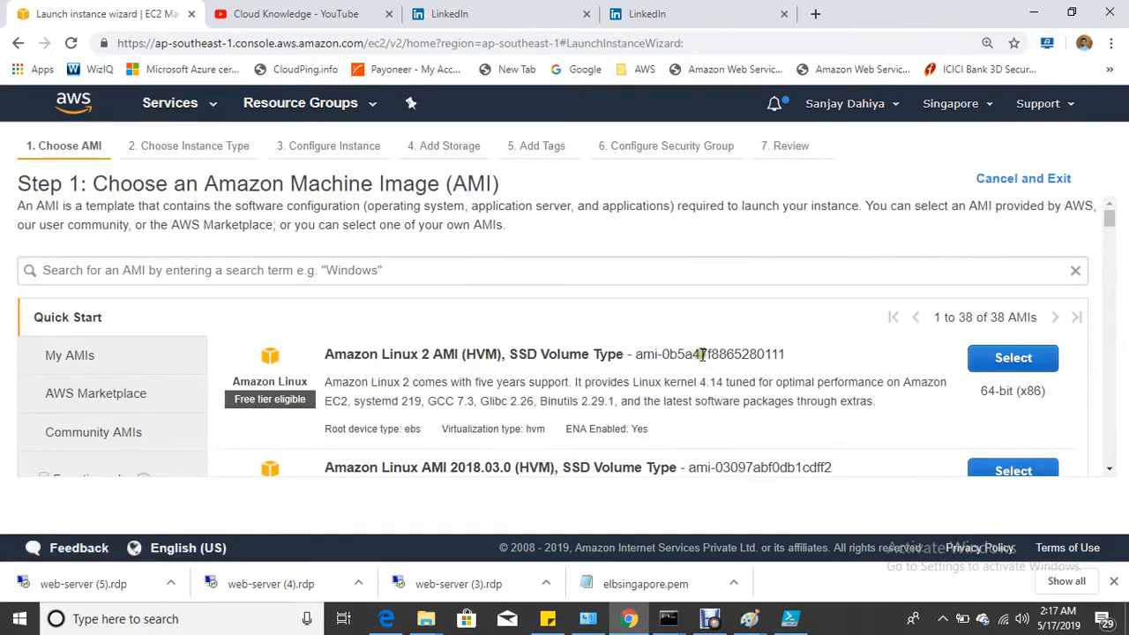
click(1019, 369)
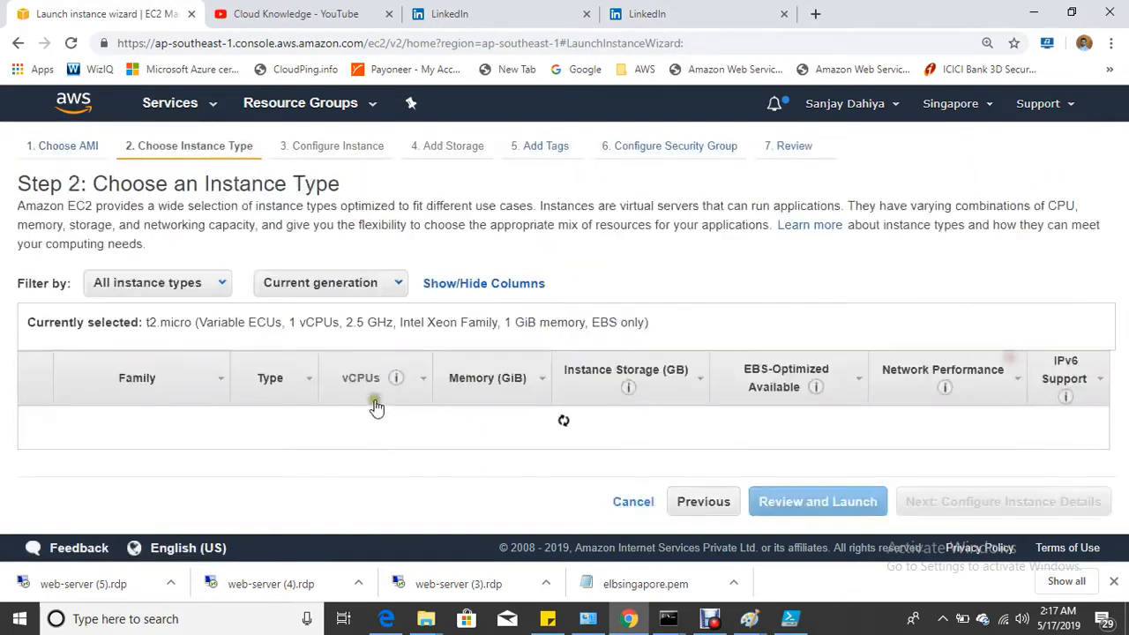
click(978, 501)
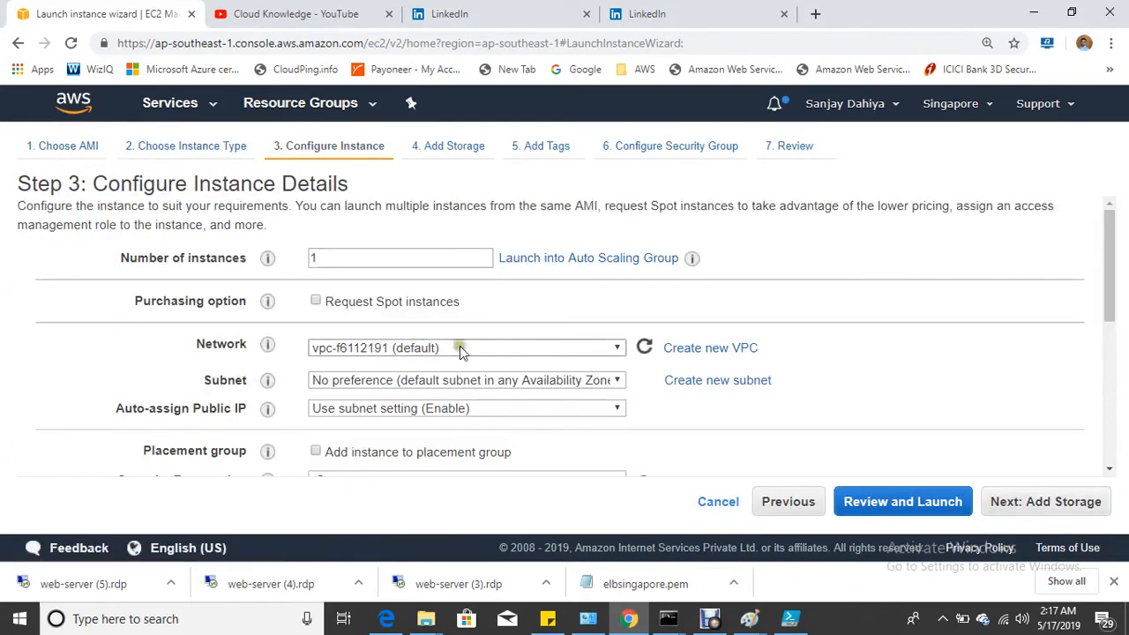
click(476, 381)
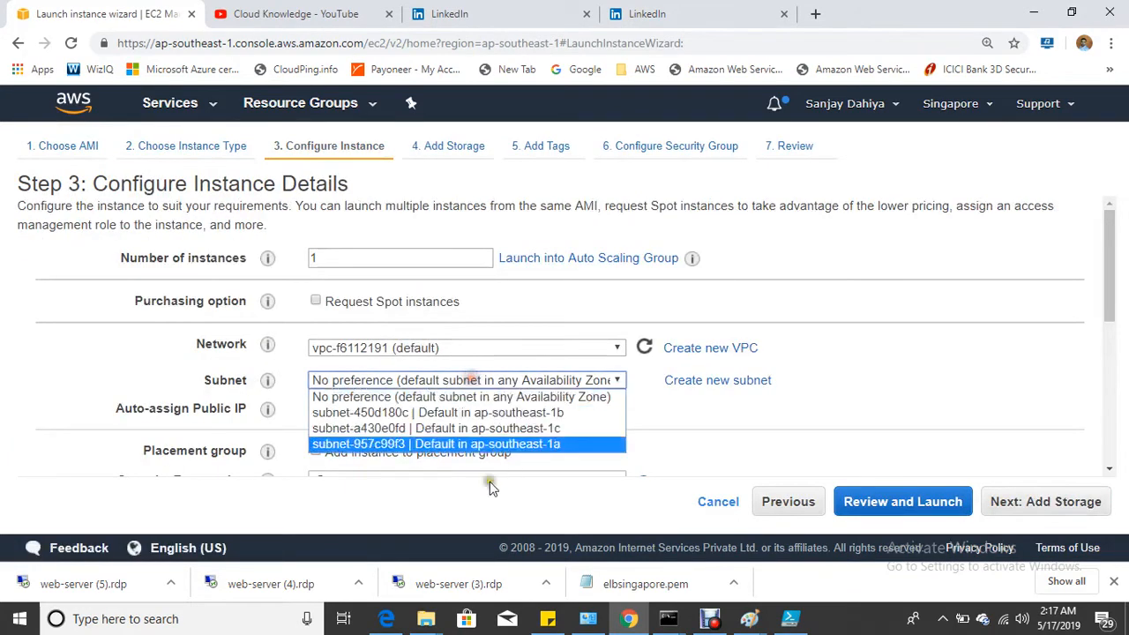
click(526, 429)
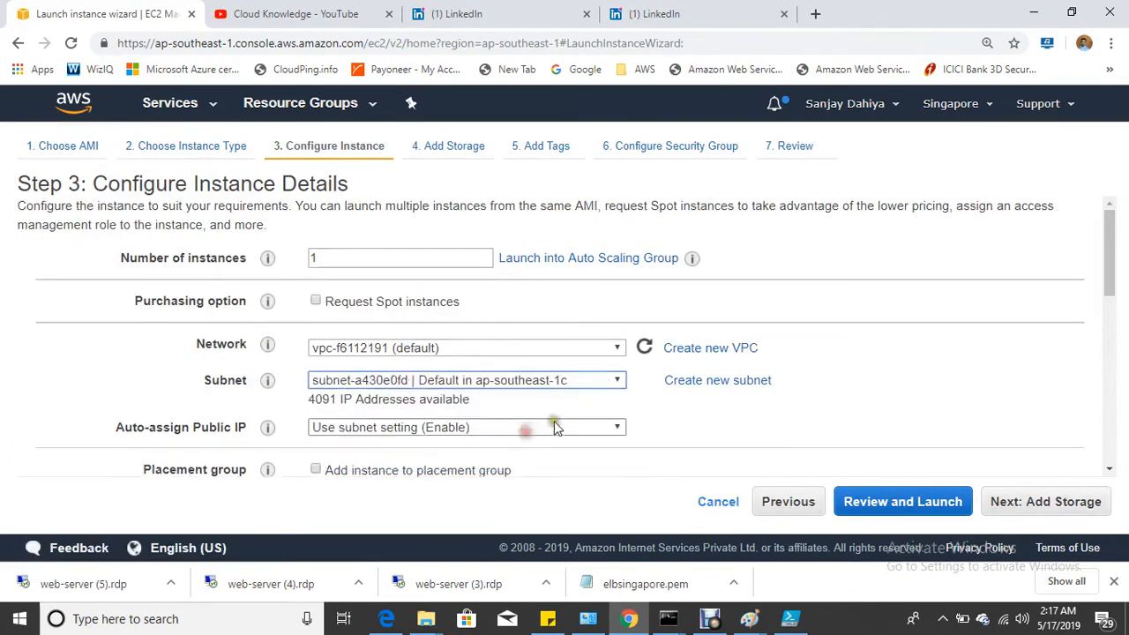
click(1006, 510)
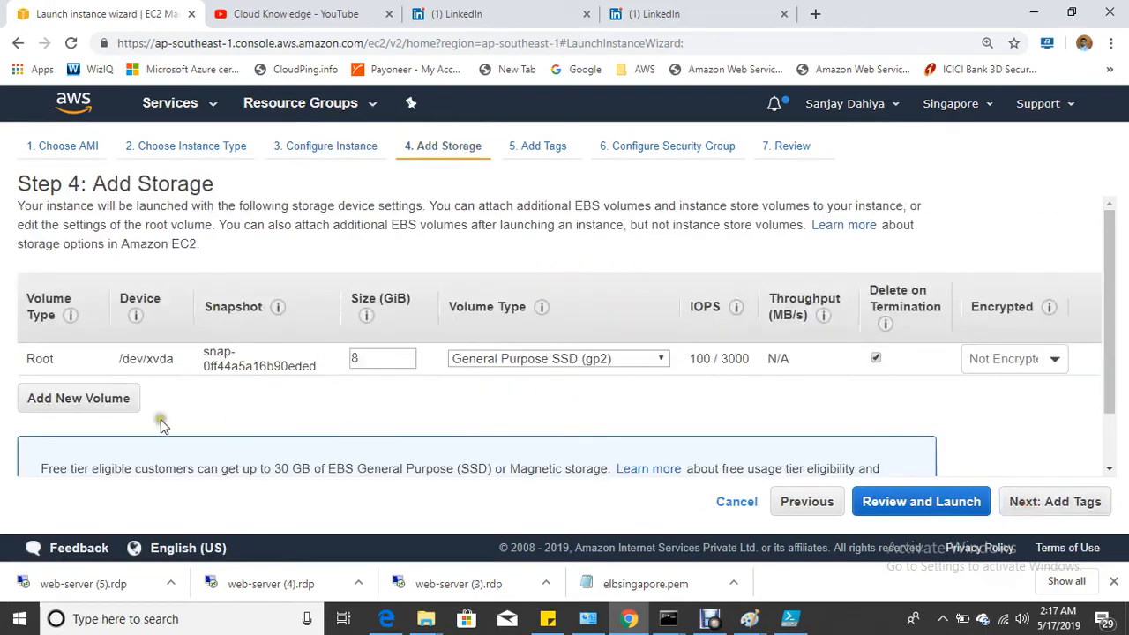
Keep the default storage, tag the new instance with Name set to Machine-3 and continue to the security group configuration
click(1057, 509)
click(68, 444)
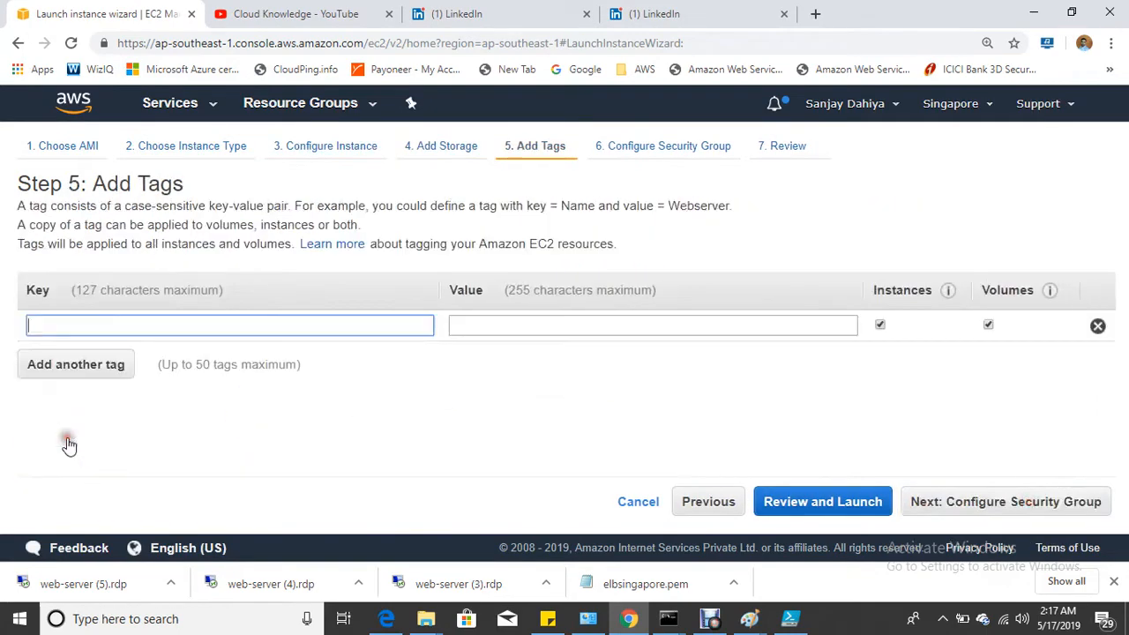
text(Name)
key(Tab)
text(Ma)
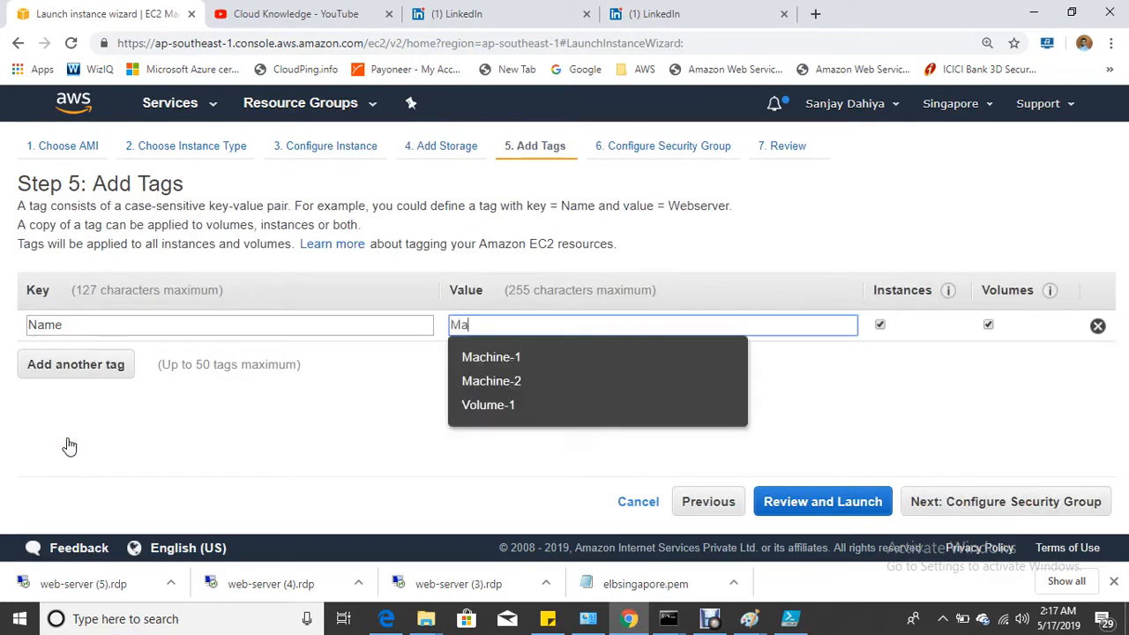
text(chine-)
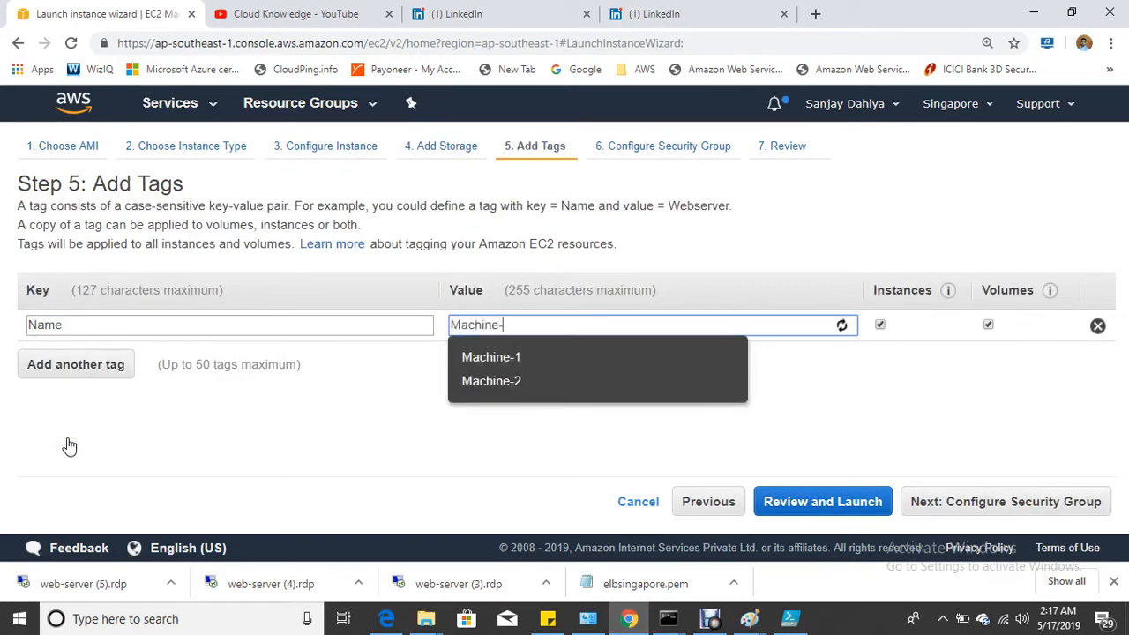
text(3)
click(992, 503)
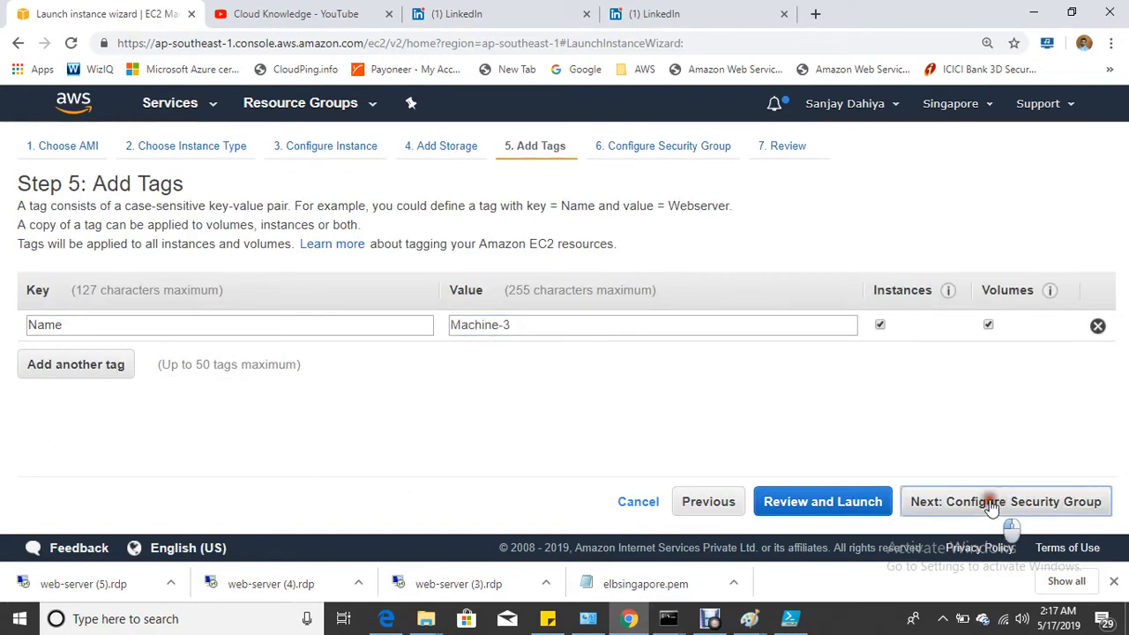
Set the new security group's rule to All traffic from Anywhere and continue to the launch review
click(112, 426)
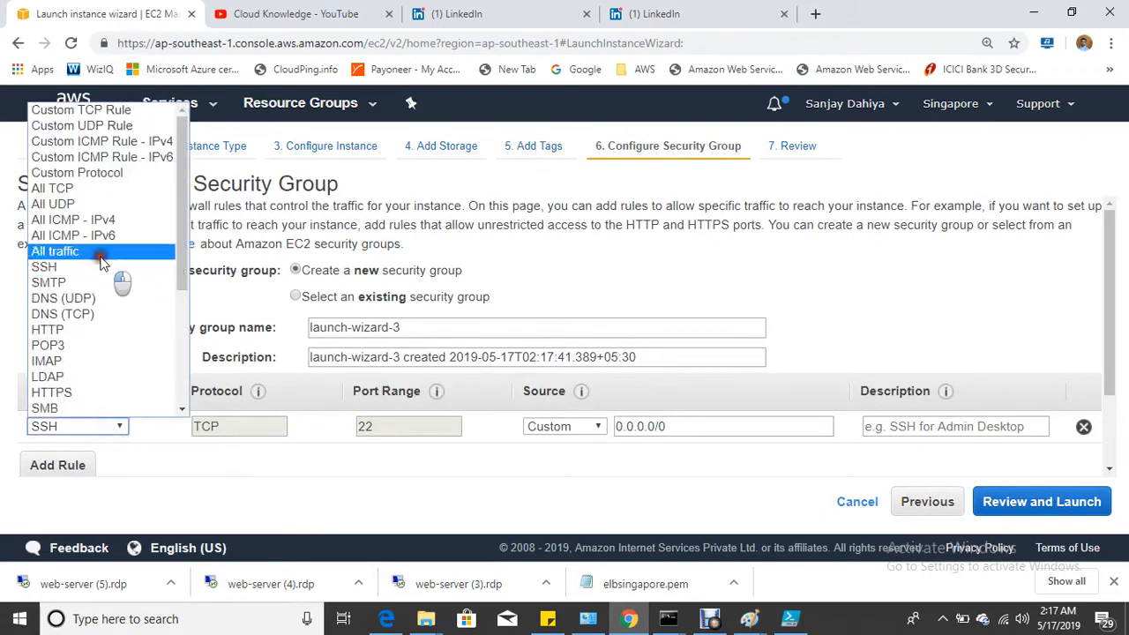
click(100, 257)
click(587, 428)
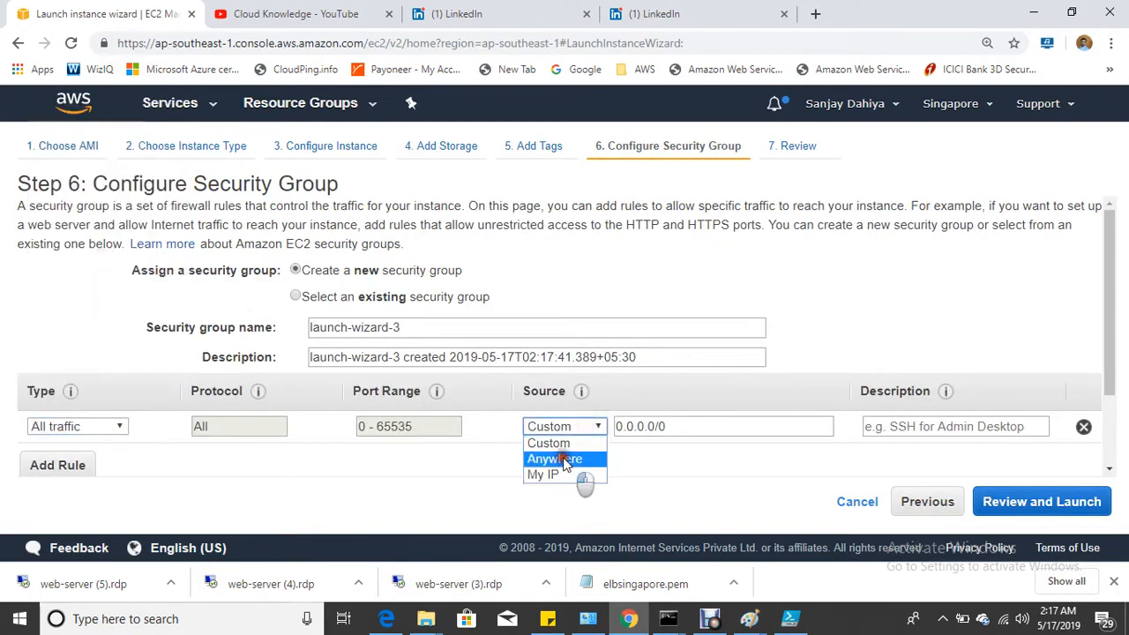
click(565, 461)
click(1078, 503)
Launch the instance with the existing elbsingapore key pair, acknowledging access to the private key, and return to the instances list
click(1075, 510)
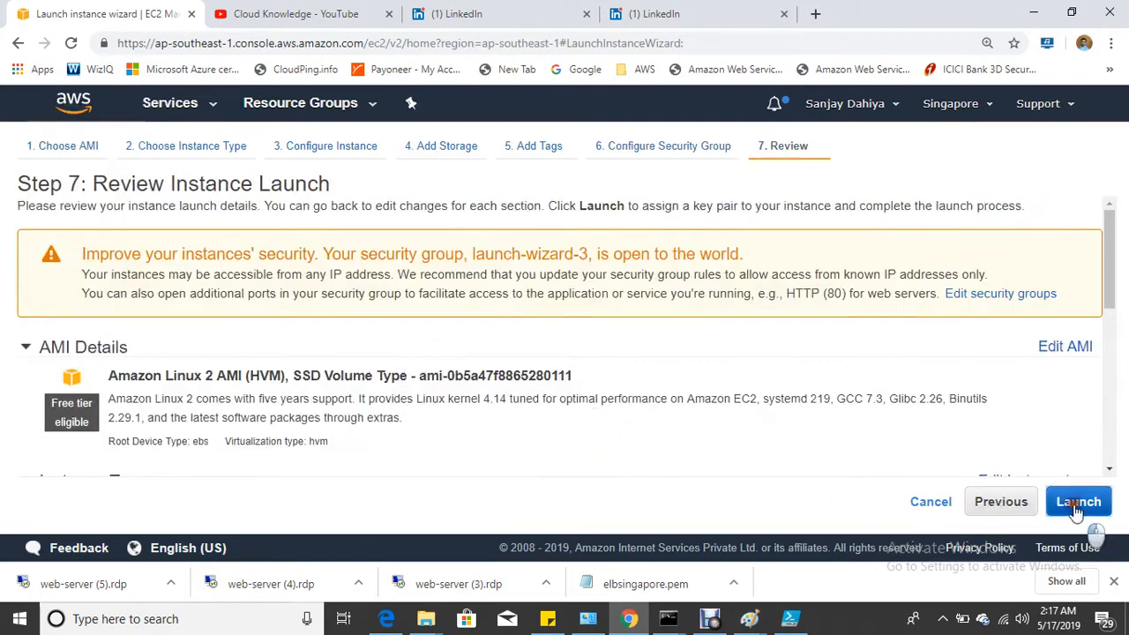
click(365, 386)
click(344, 413)
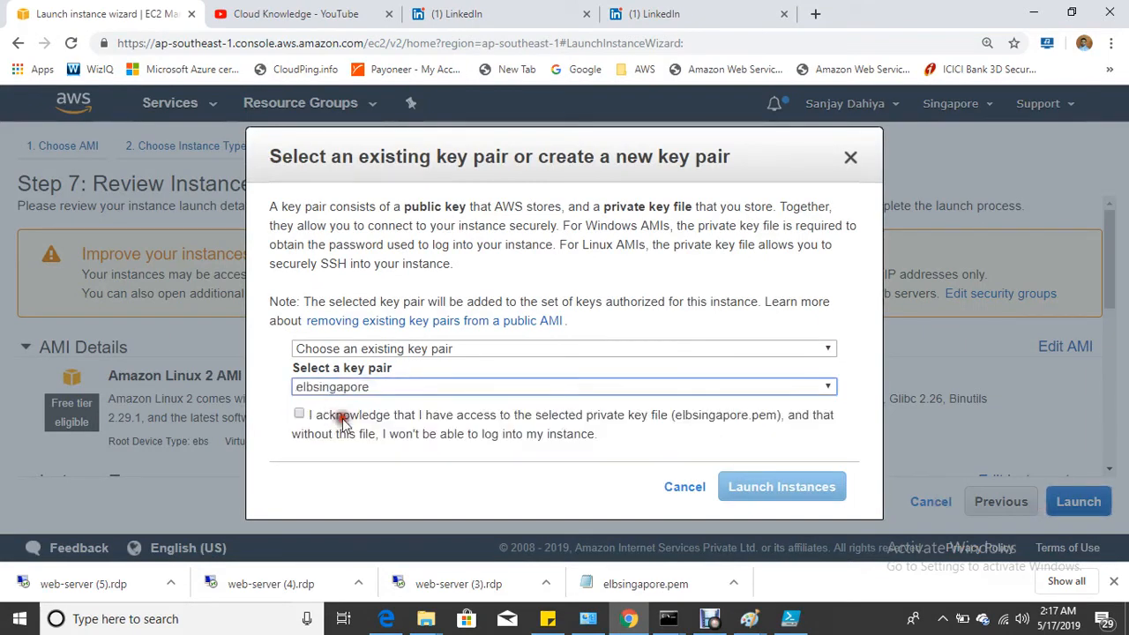
click(324, 414)
click(748, 487)
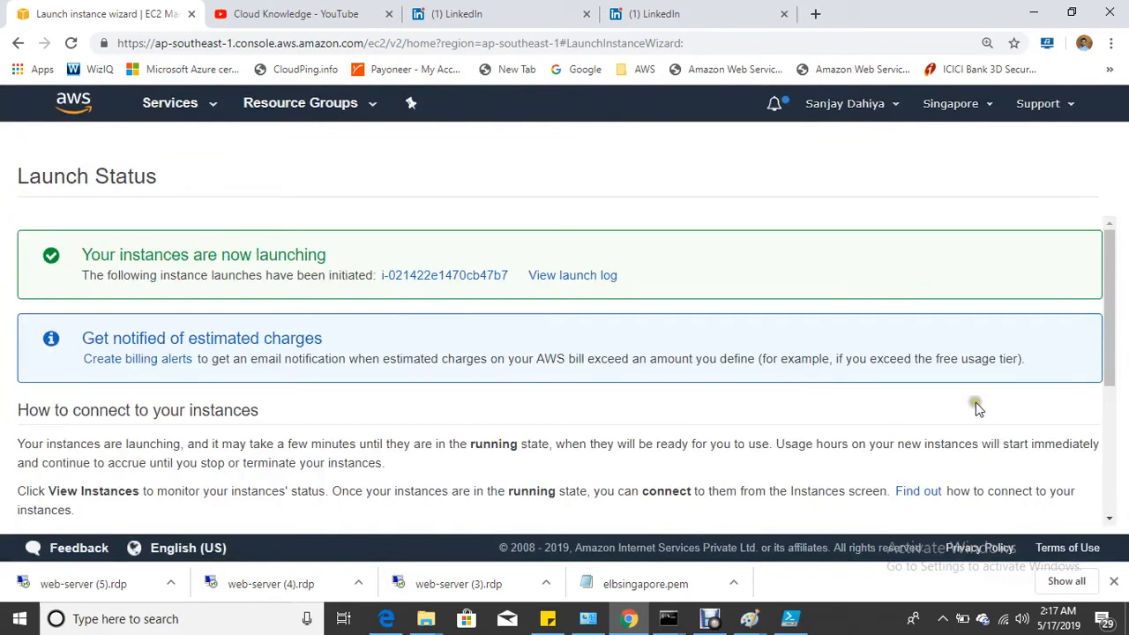
scroll(976, 402, down, 5)
click(1046, 512)
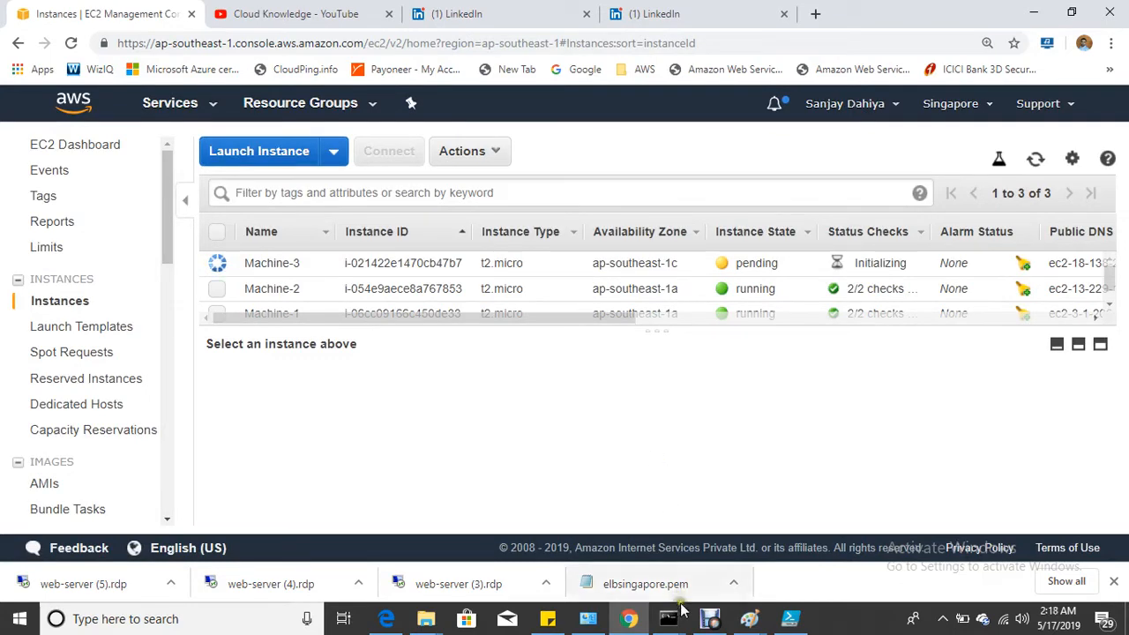
click(710, 619)
click(464, 524)
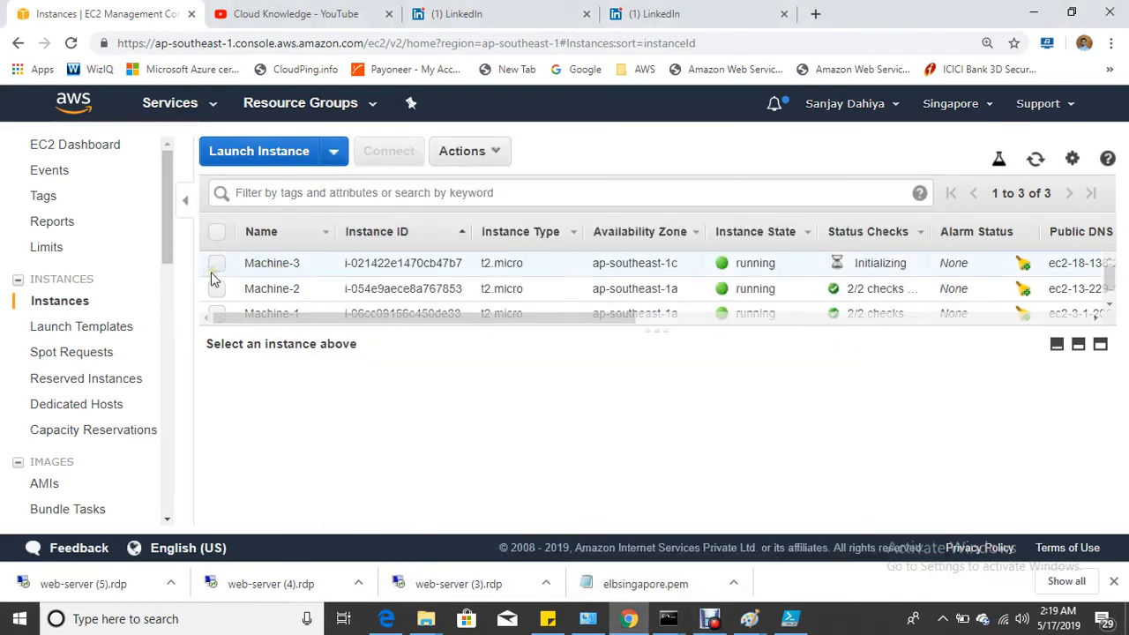
Copy Machine-3's IPv4 public IP and open a new Command Prompt in the Downloads folder
click(217, 263)
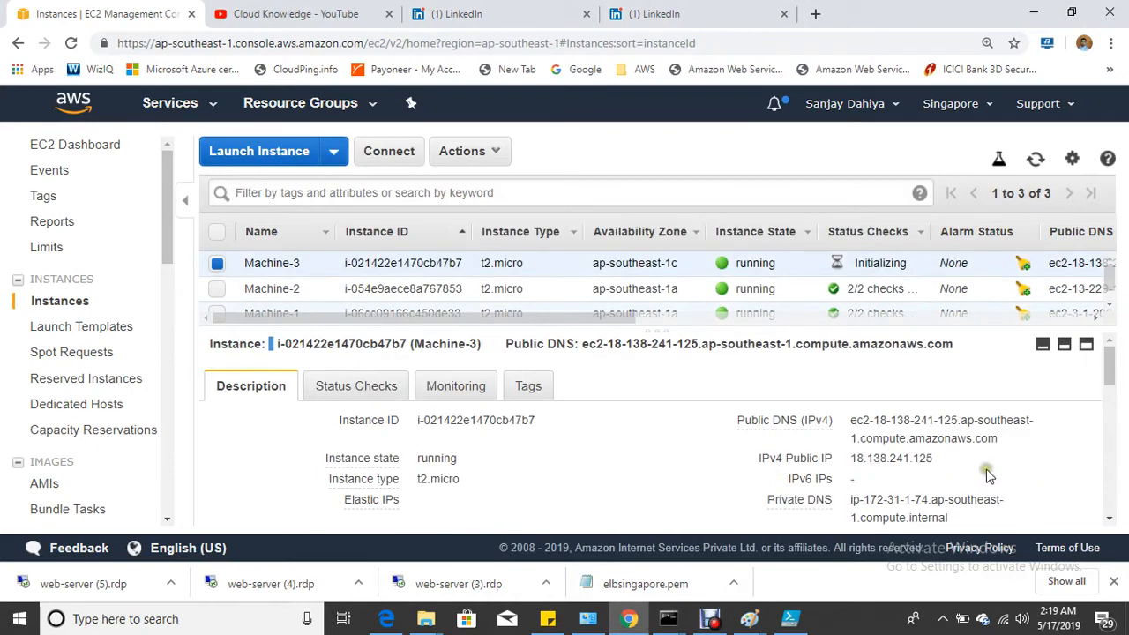
click(948, 459)
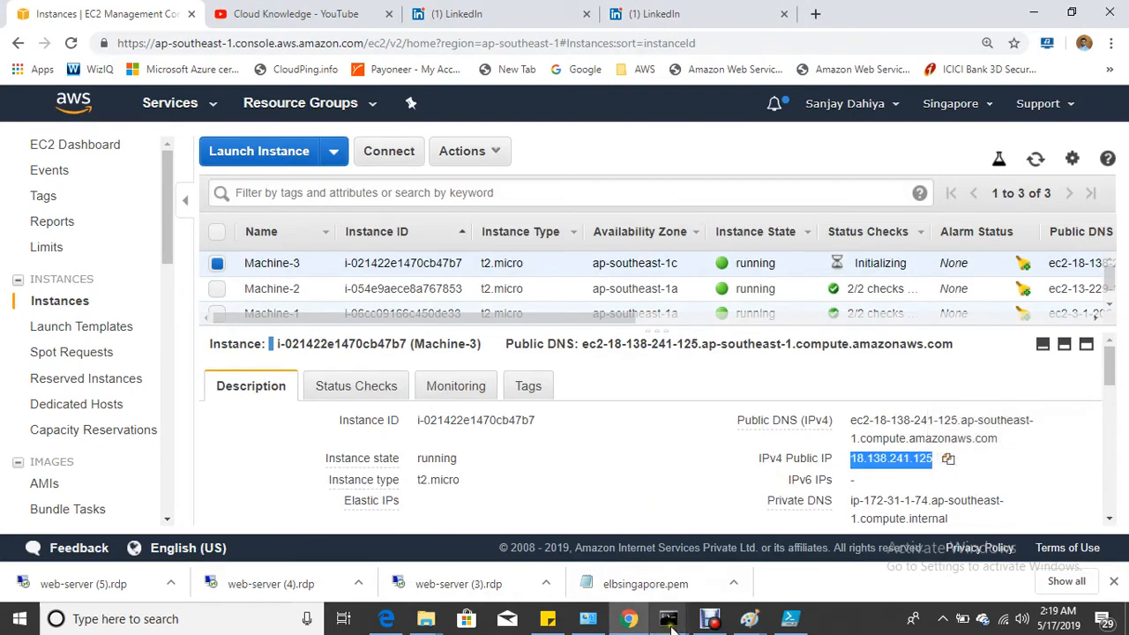
key(super+r)
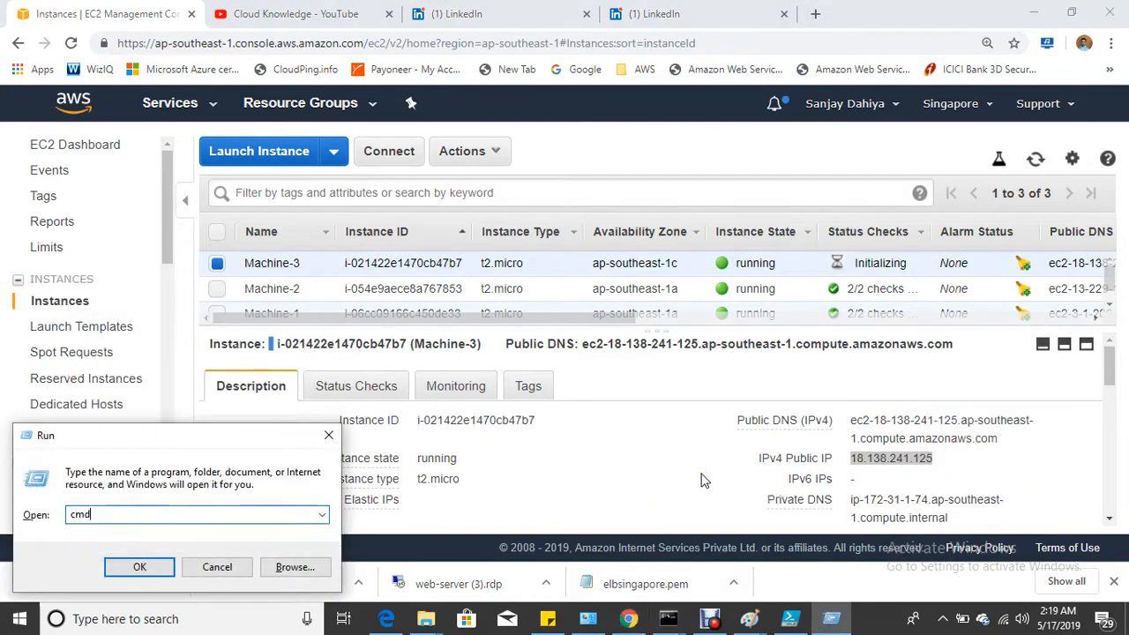
key(Return)
text(cd Do)
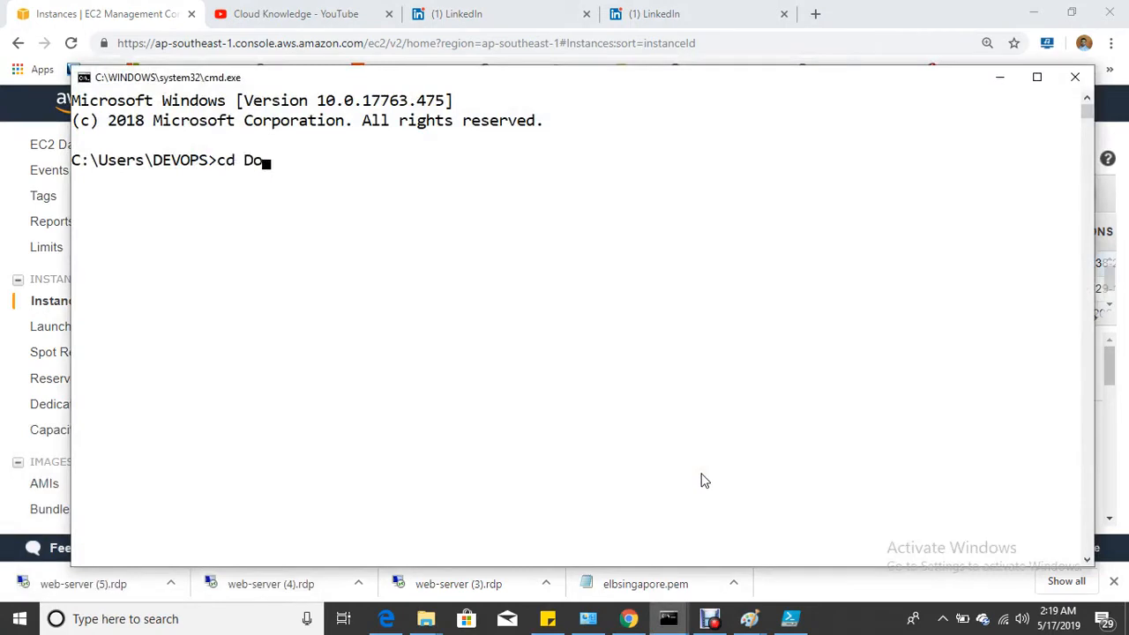
text(wnloads)
key(Return)
text(ssh)
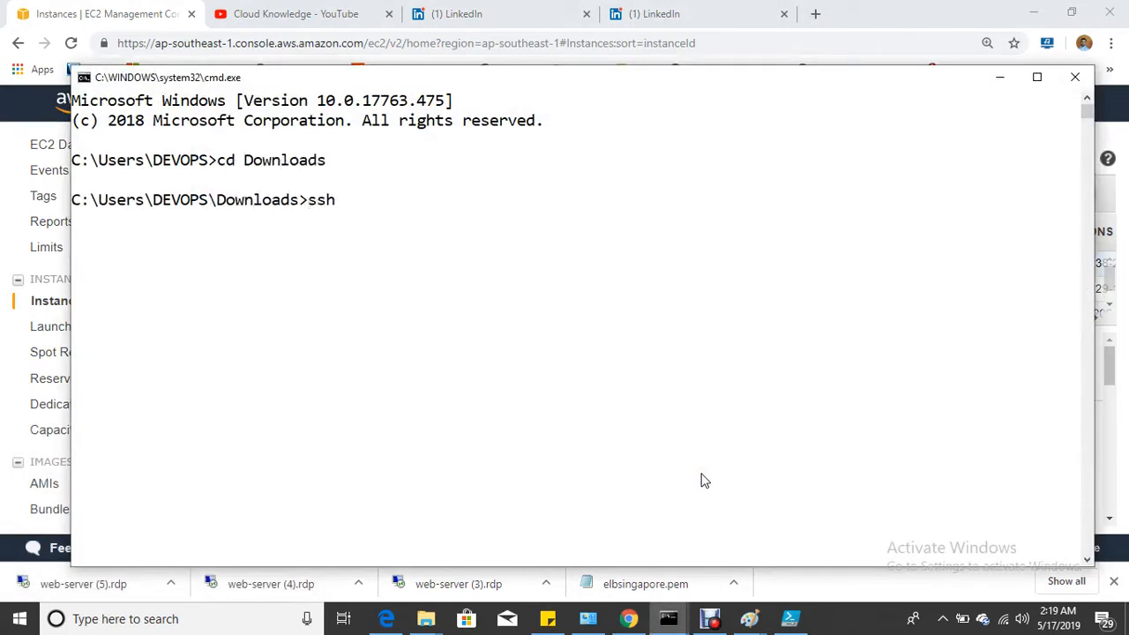
text( ec2-user@)
key(ctrl+v)
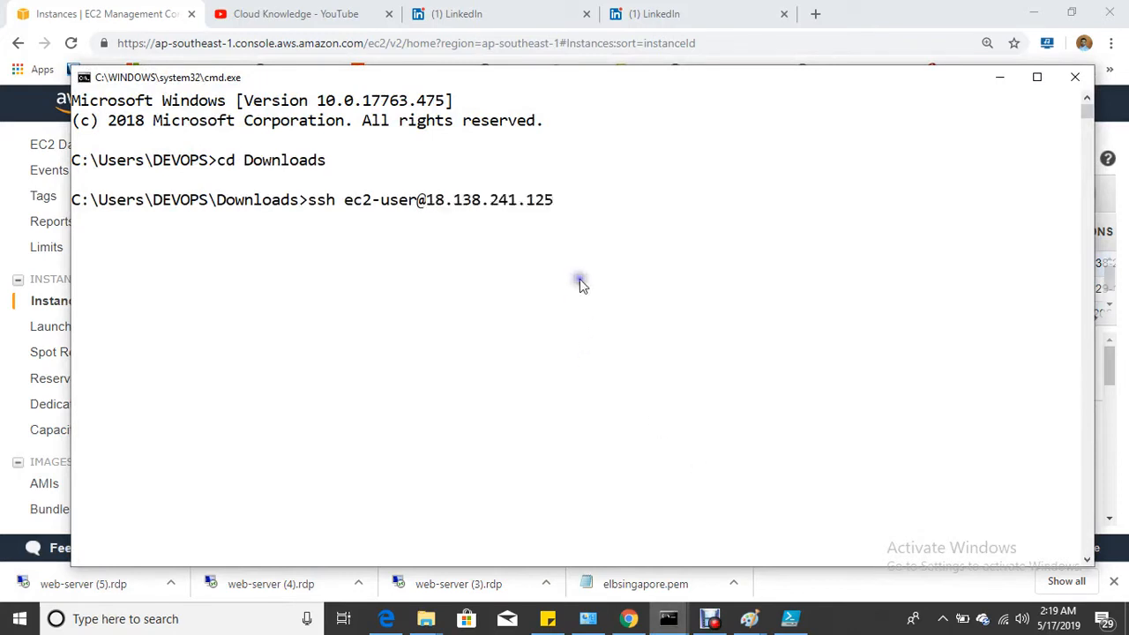
text(-i )
text(e)
key(Tab)
key(Return)
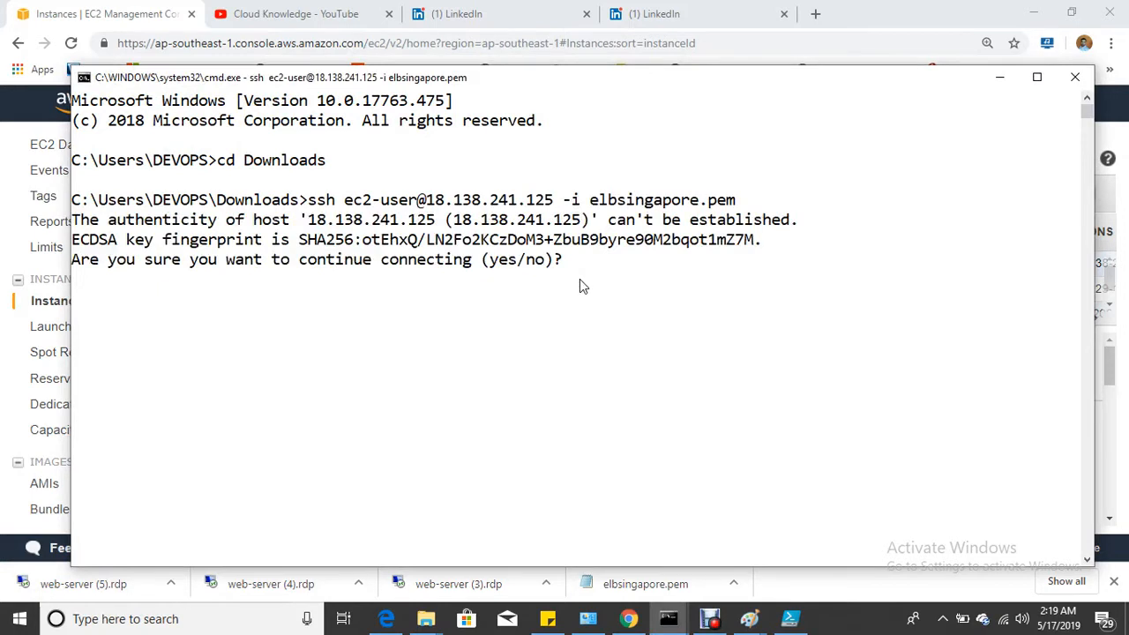
text(yes)
key(Return)
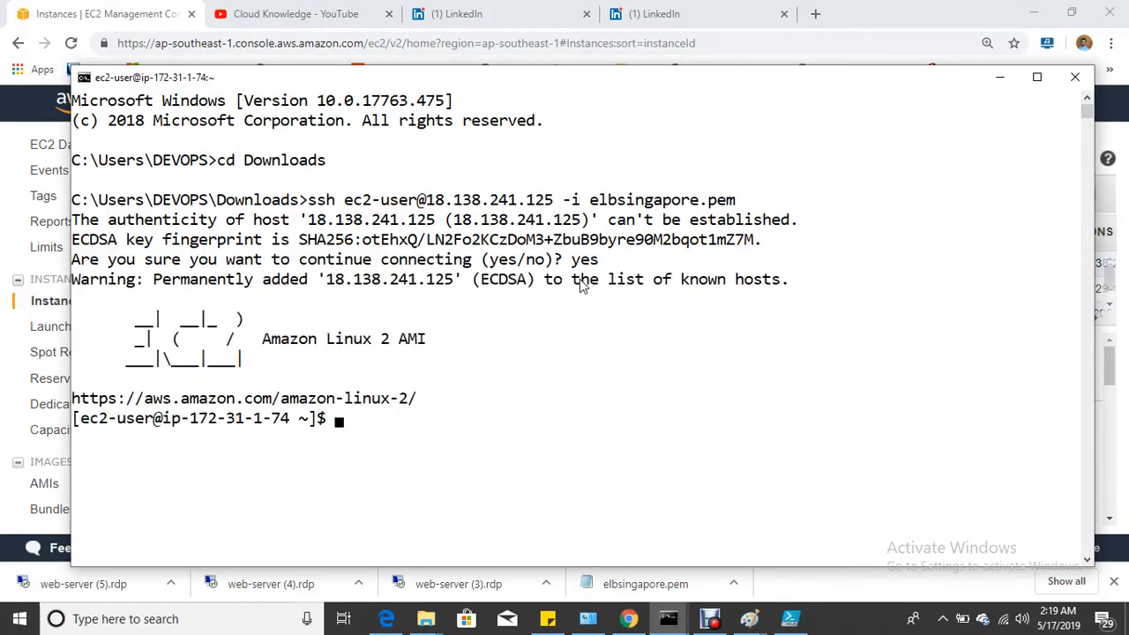
Switch to root with sudo su on Machine-3, change to the home directory and clear the terminal
text(sudo su)
key(Return)
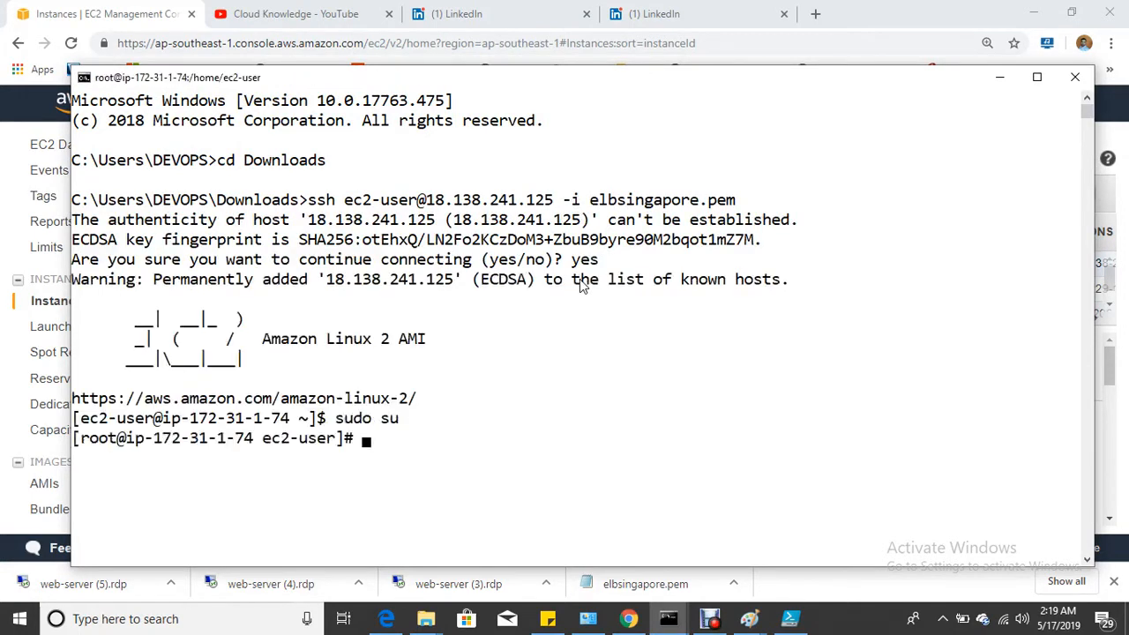
key(Return)
text(cd)
key(Return)
key(Return)
key(ctrl+l)
key(Return)
key(Return)
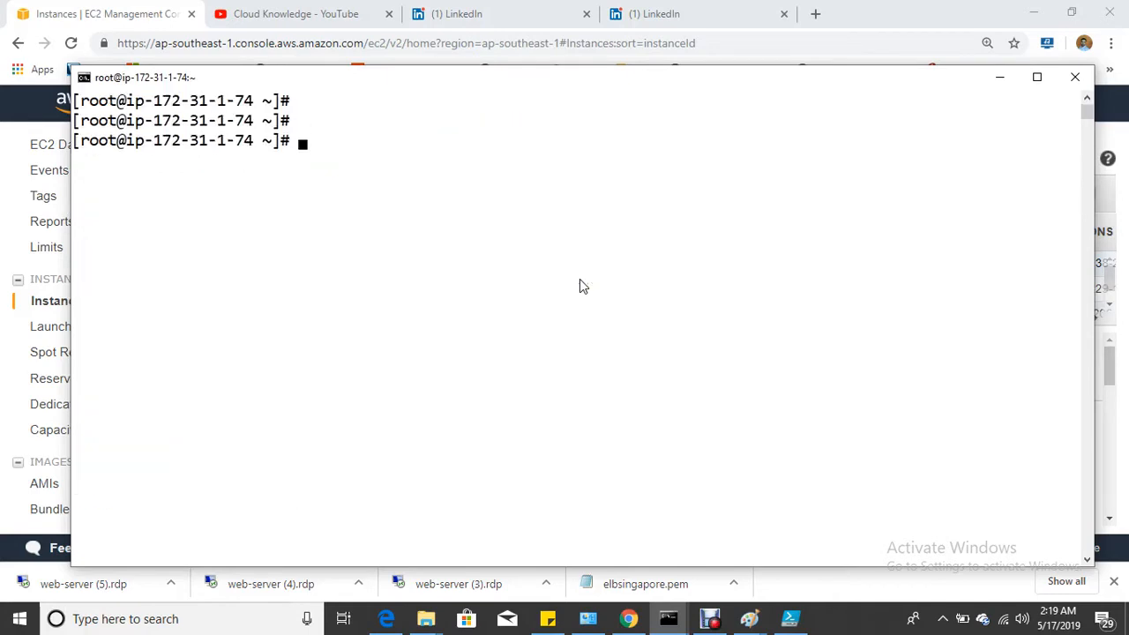
List Machine-3's disks with fdisk -l and examine the /dev/xvda entry
text(fdisk -l)
key(Return)
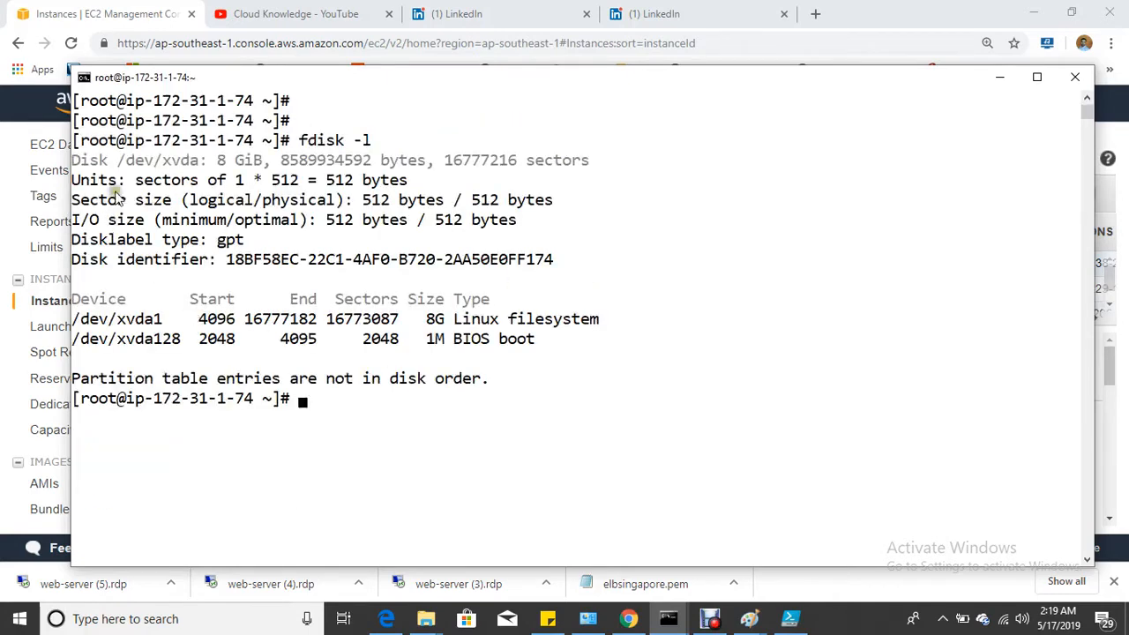
drag(111, 160, 231, 165)
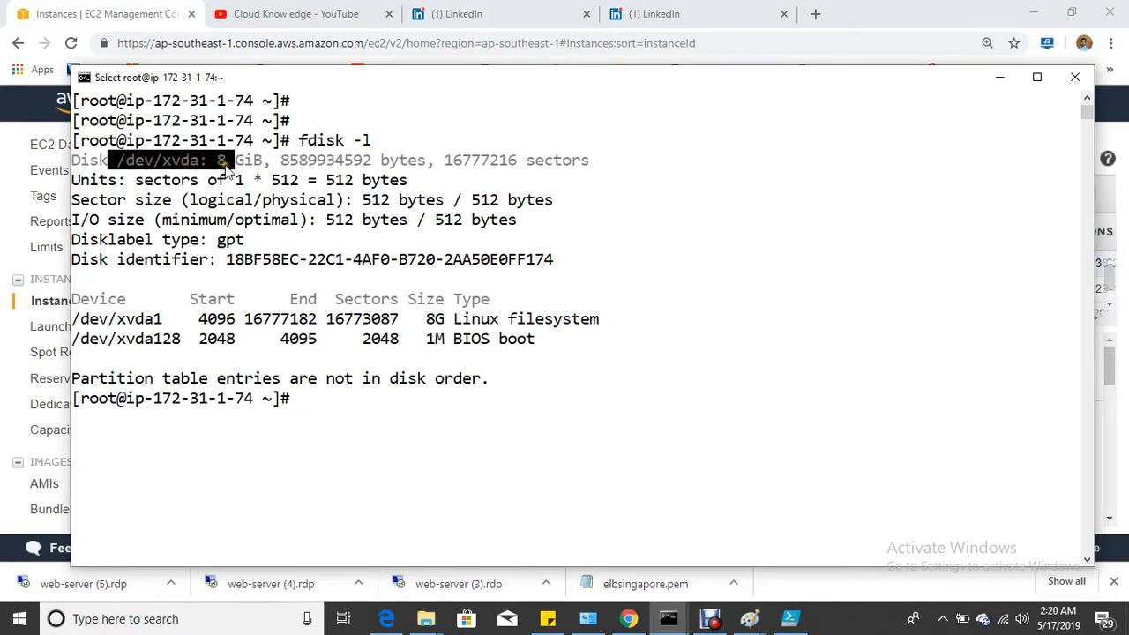
Return to the EC2 console, open the EBS volumes list and select Volume-1
click(134, 18)
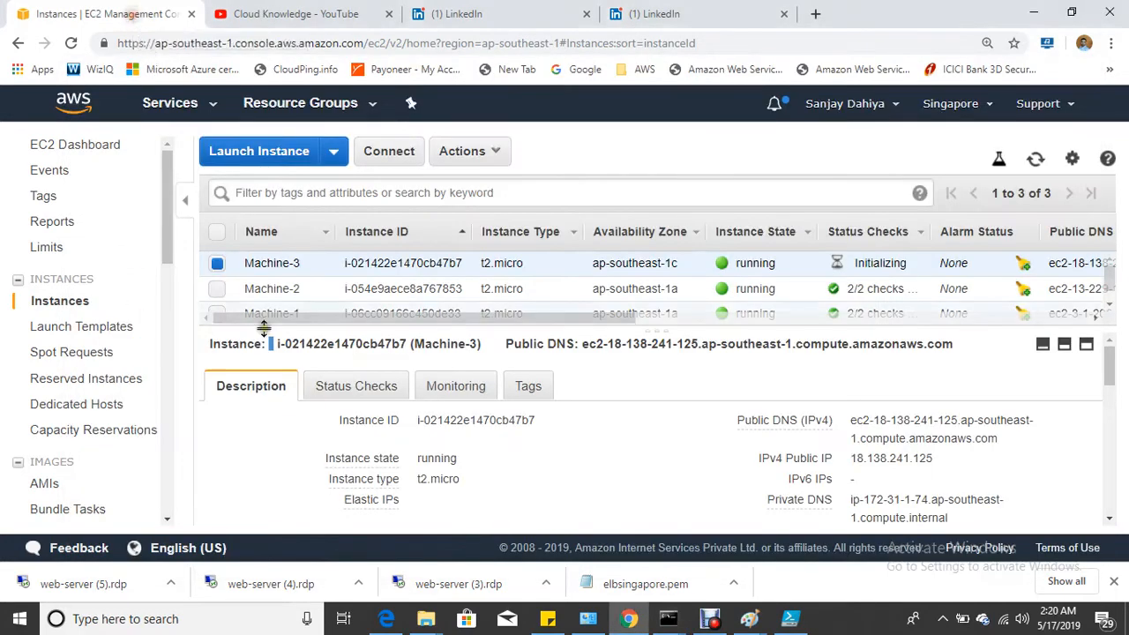
scroll(146, 362, down, 3)
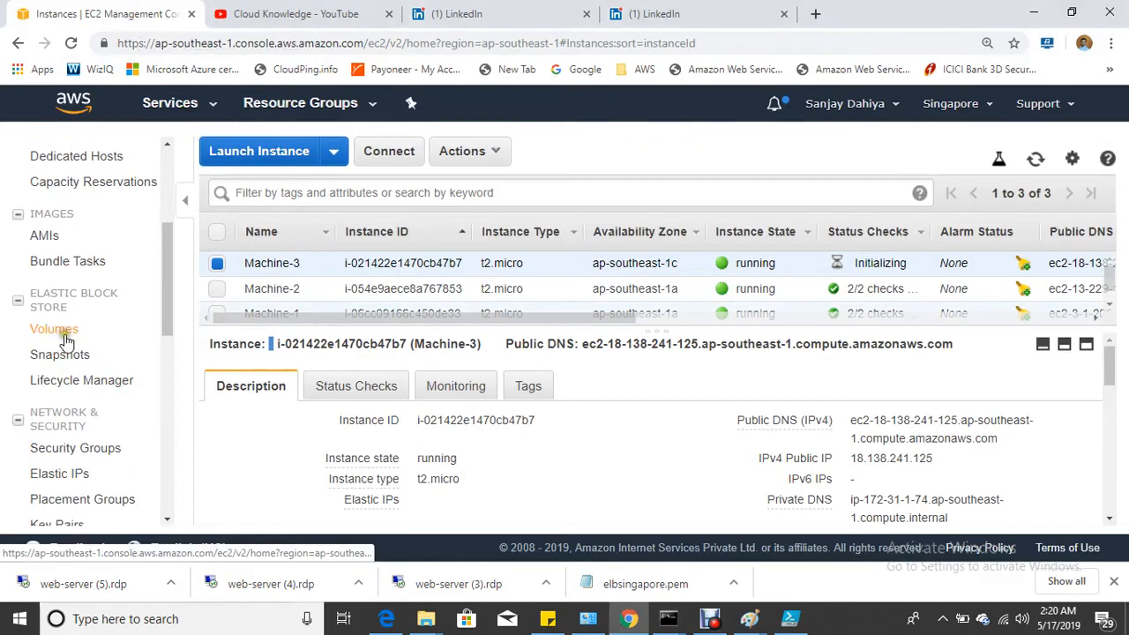
click(64, 337)
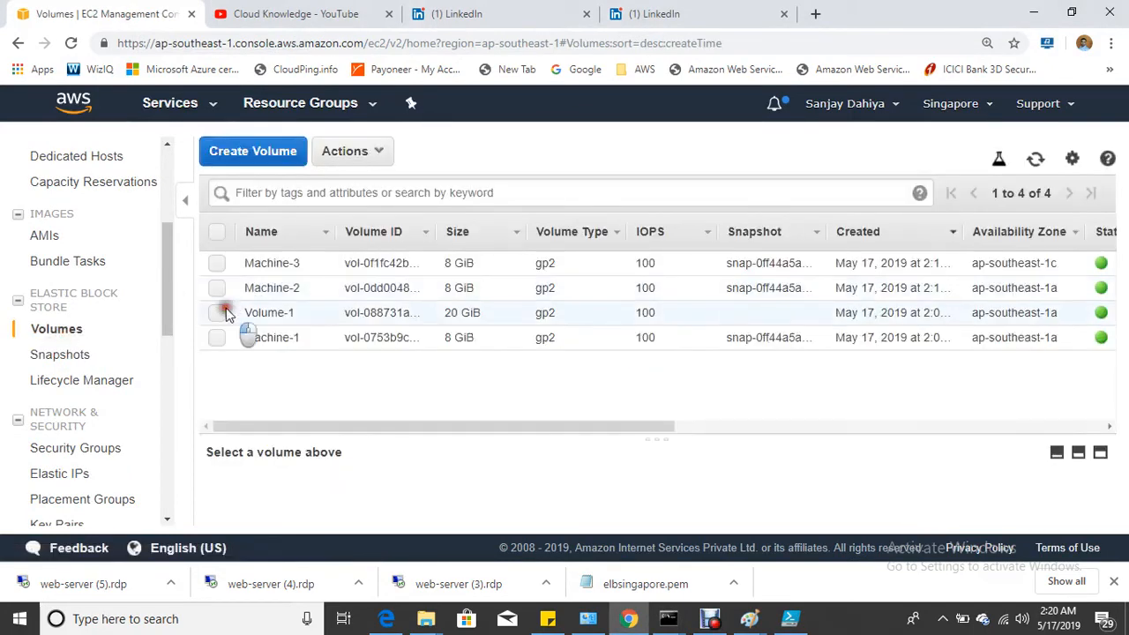
click(218, 314)
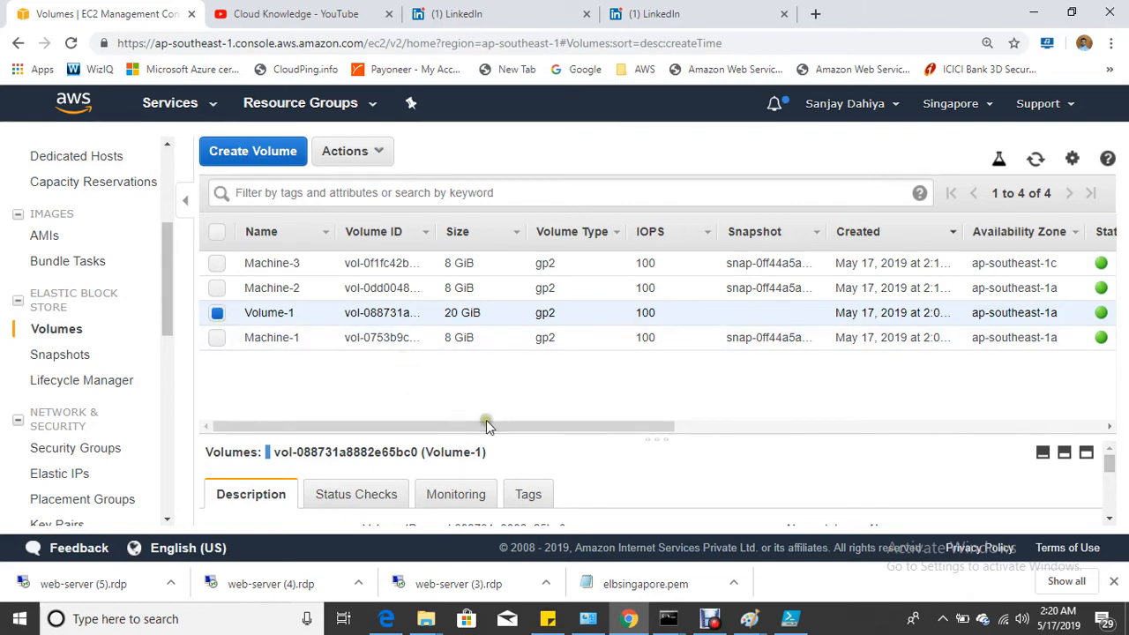
mouse_move(463, 427)
mouse_down()
mouse_move(680, 427)
mouse_move(466, 427)
mouse_up()
click(364, 153)
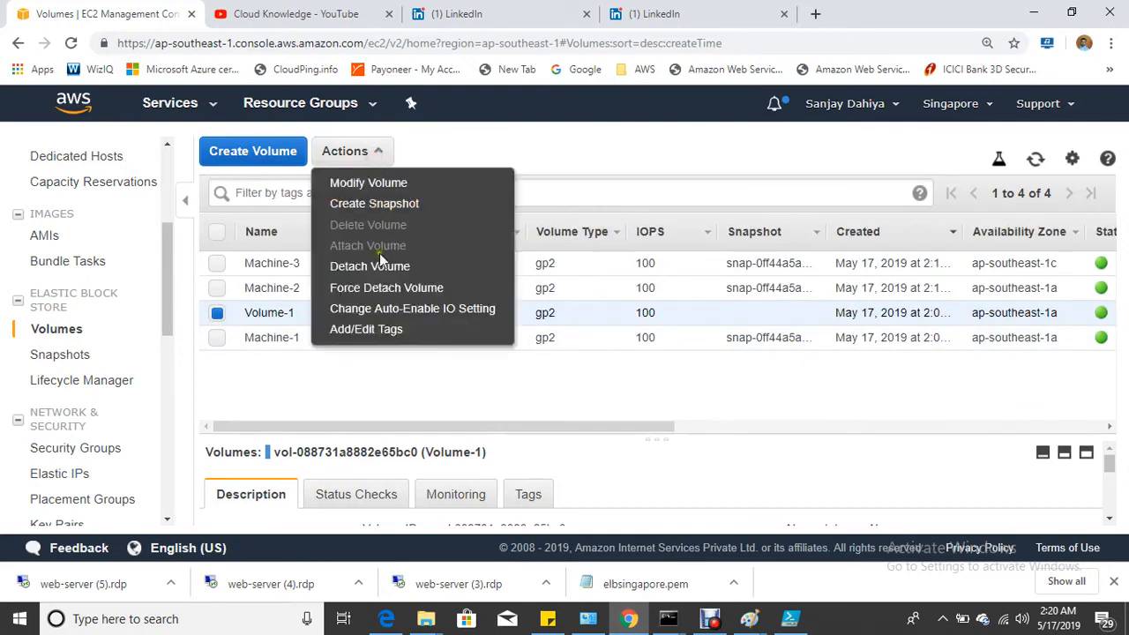
click(423, 400)
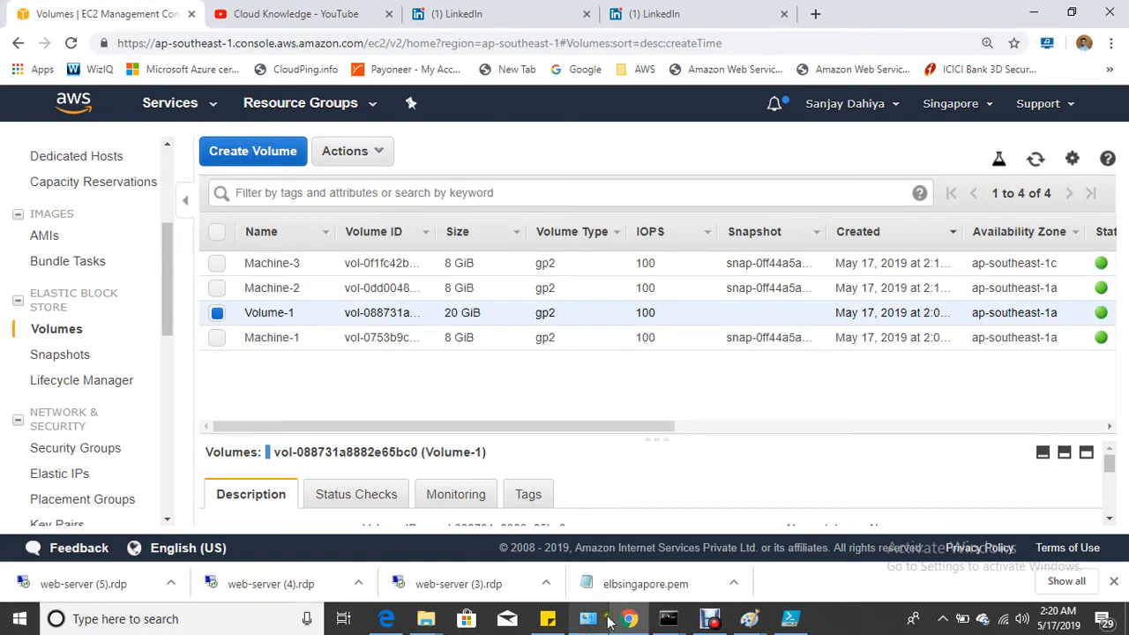
In Machine-2's terminal, return to the home directory and unmount the volume with umount /delhi/
mouse_move(677, 620)
click(583, 490)
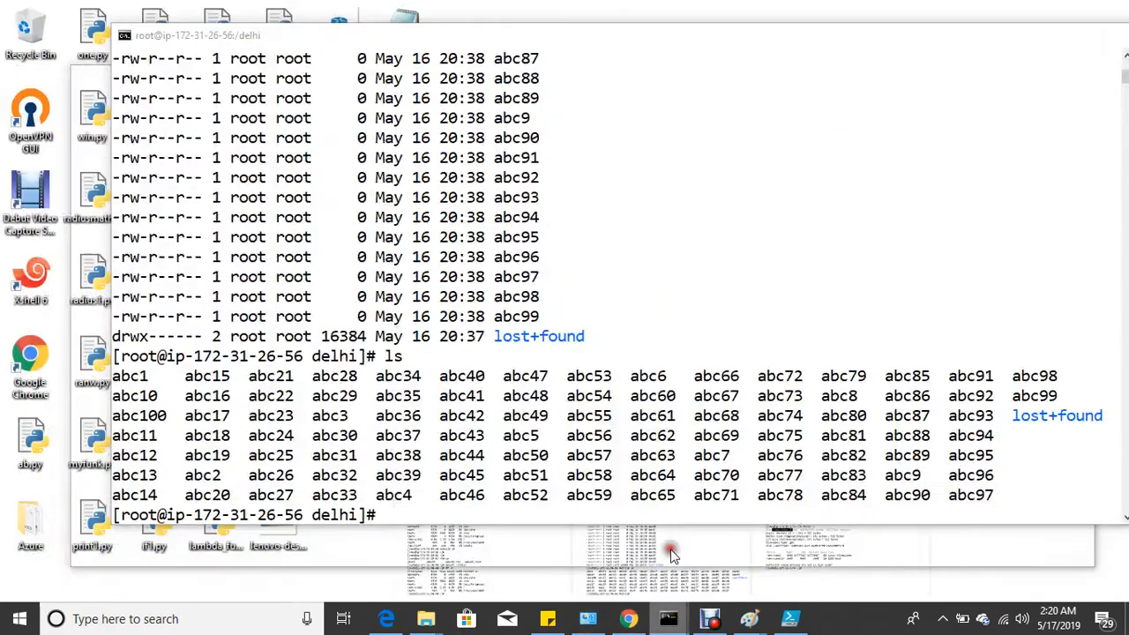
text(cd)
key(Return)
key(Return)
key(Return)
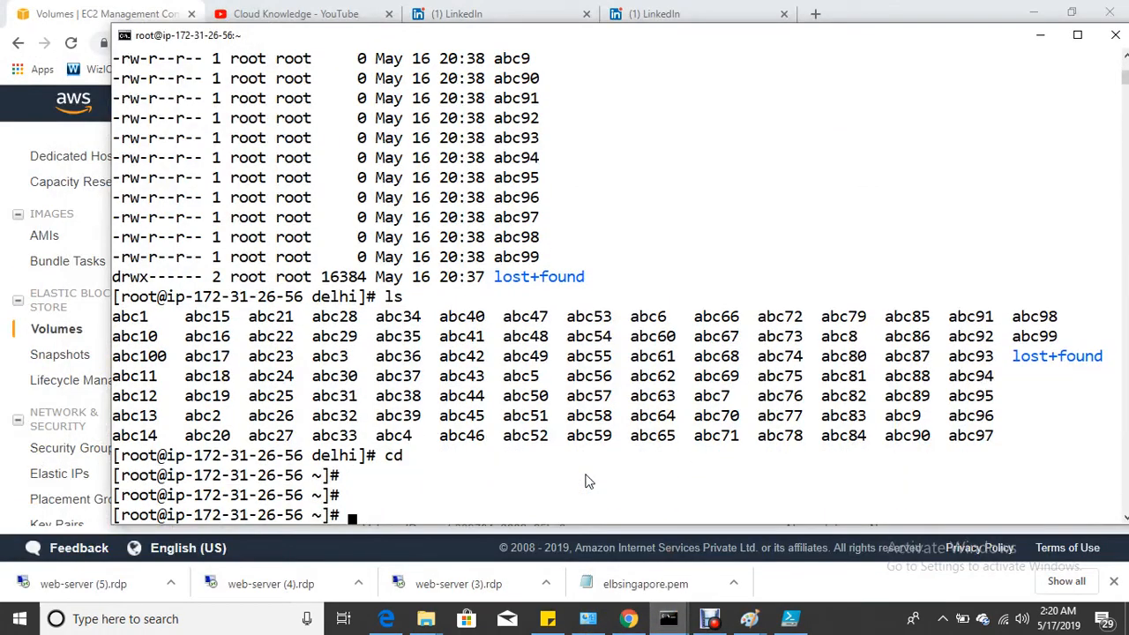
text(umount /delhi/)
key(Return)
key(Return)
key(Return)
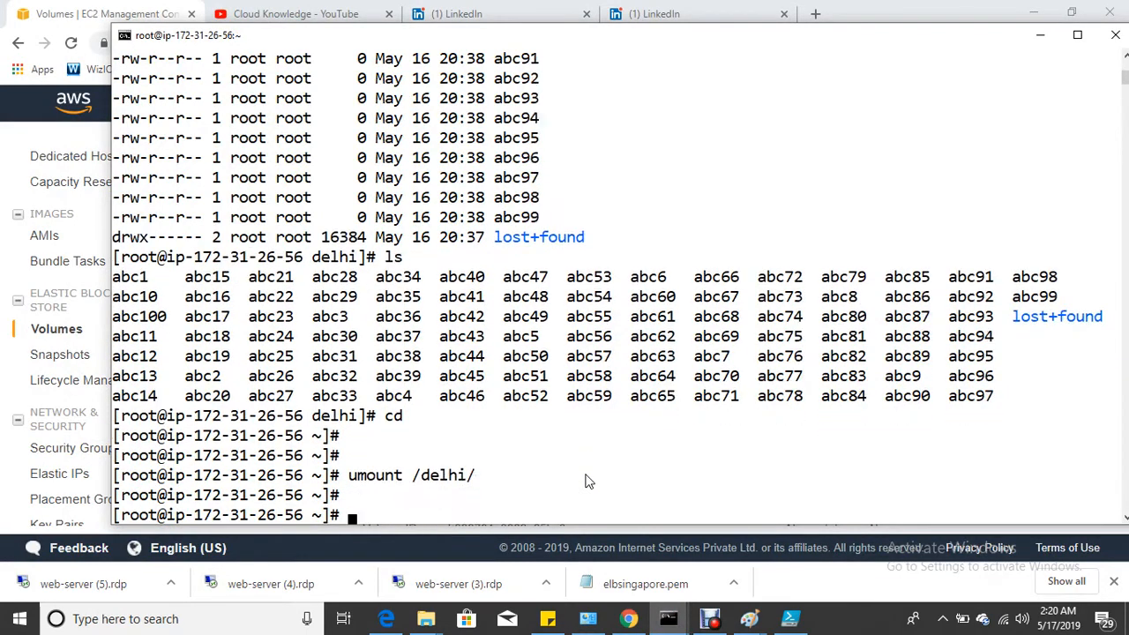
Minimize the terminal, detach Volume-1 from Machine-2 and refresh the volumes list
click(1041, 35)
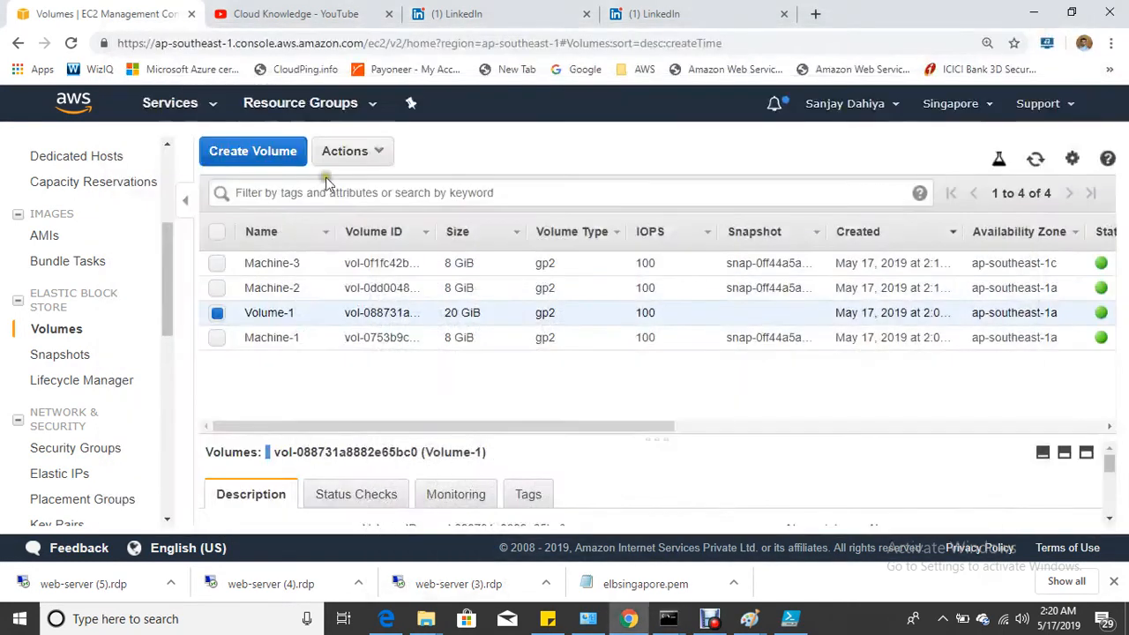
click(376, 153)
click(393, 270)
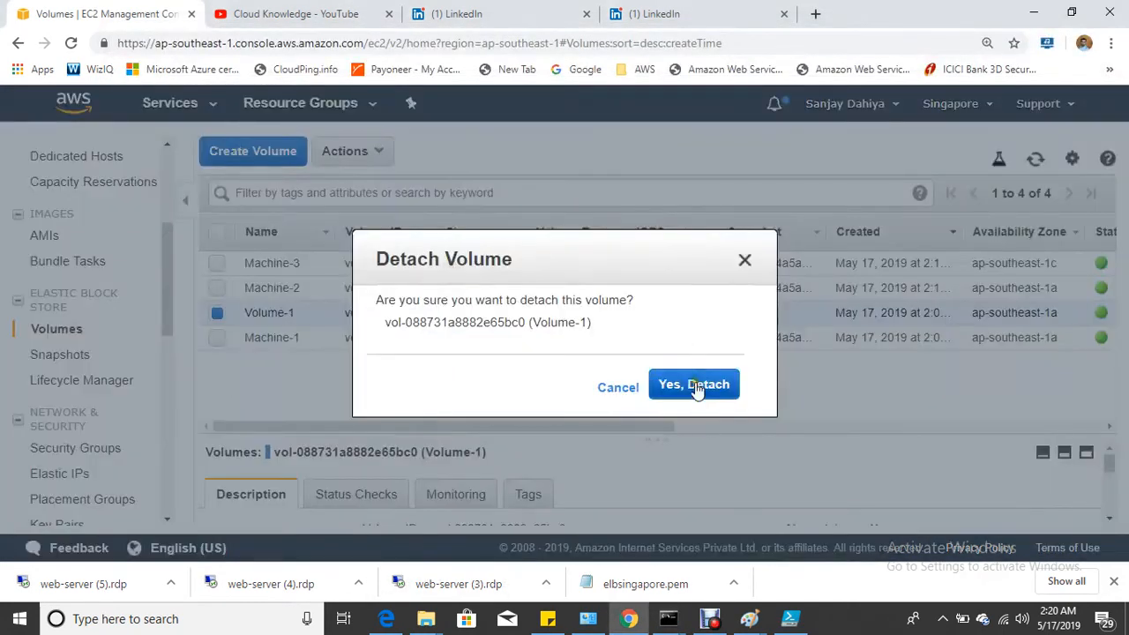
click(697, 387)
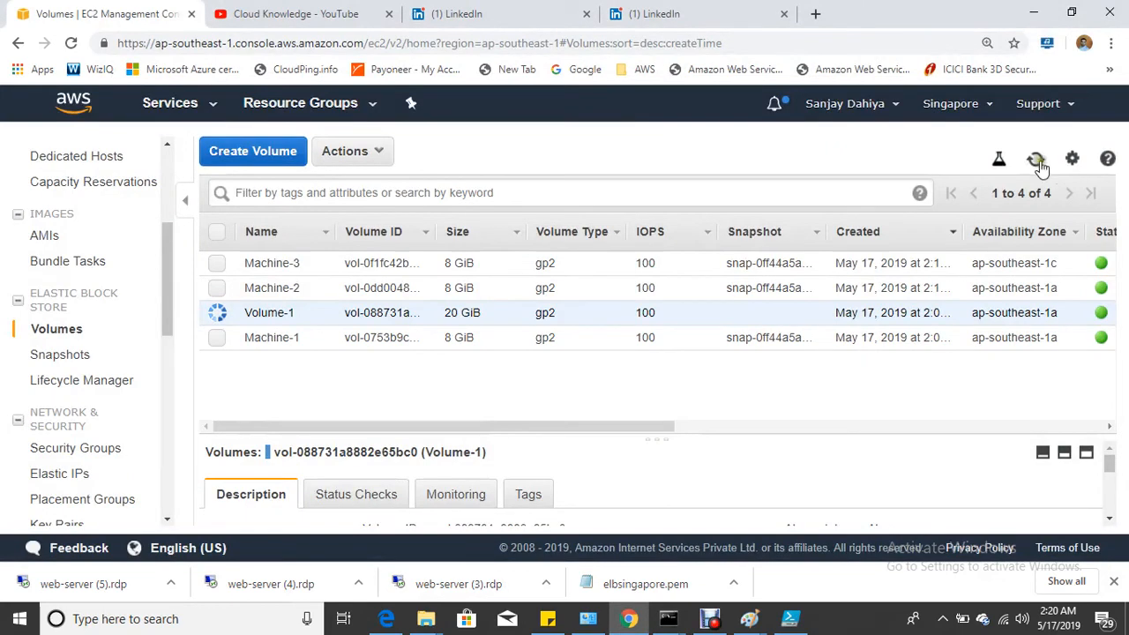
click(1036, 159)
click(1036, 161)
Check which instances Volume-1 can be attached to, cancel the attachment and examine the volume's availability zone
click(377, 162)
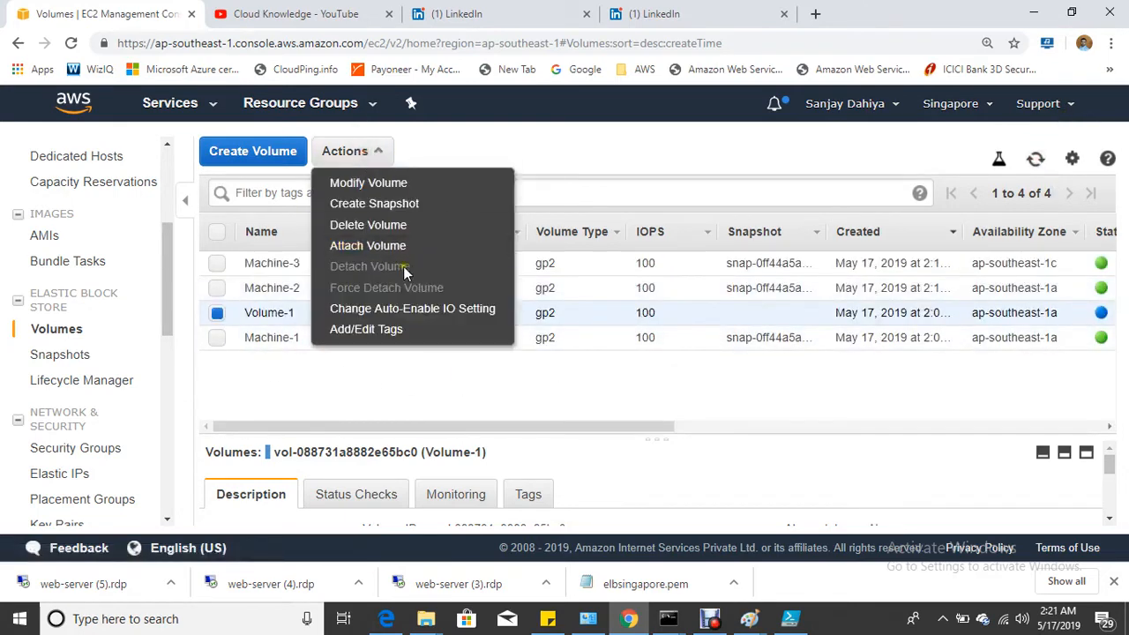
click(393, 253)
click(541, 315)
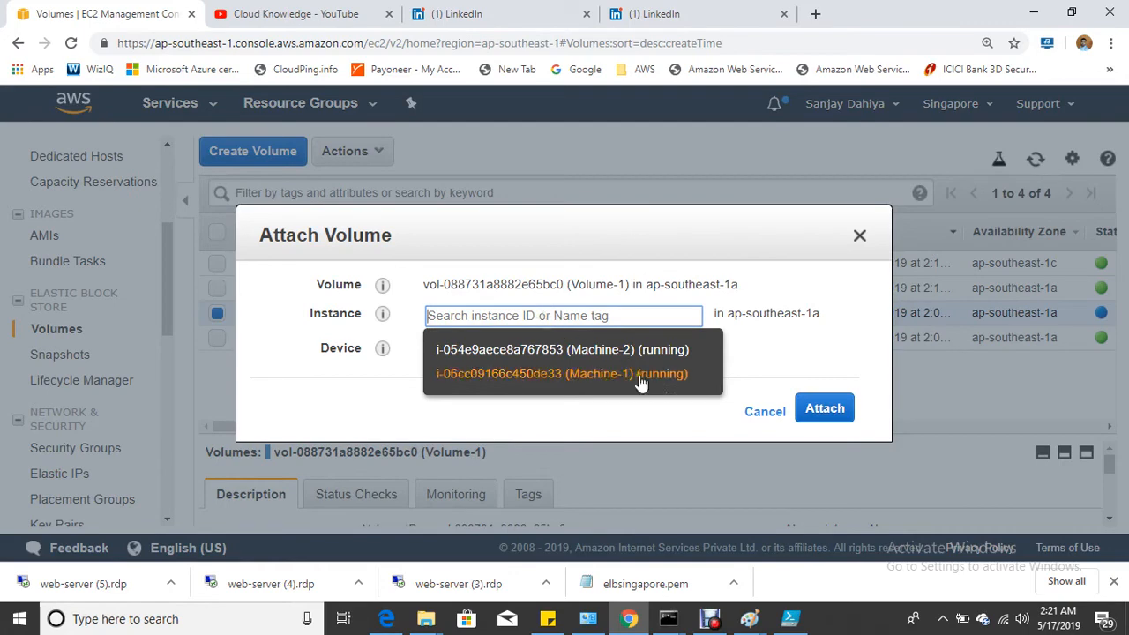
click(754, 411)
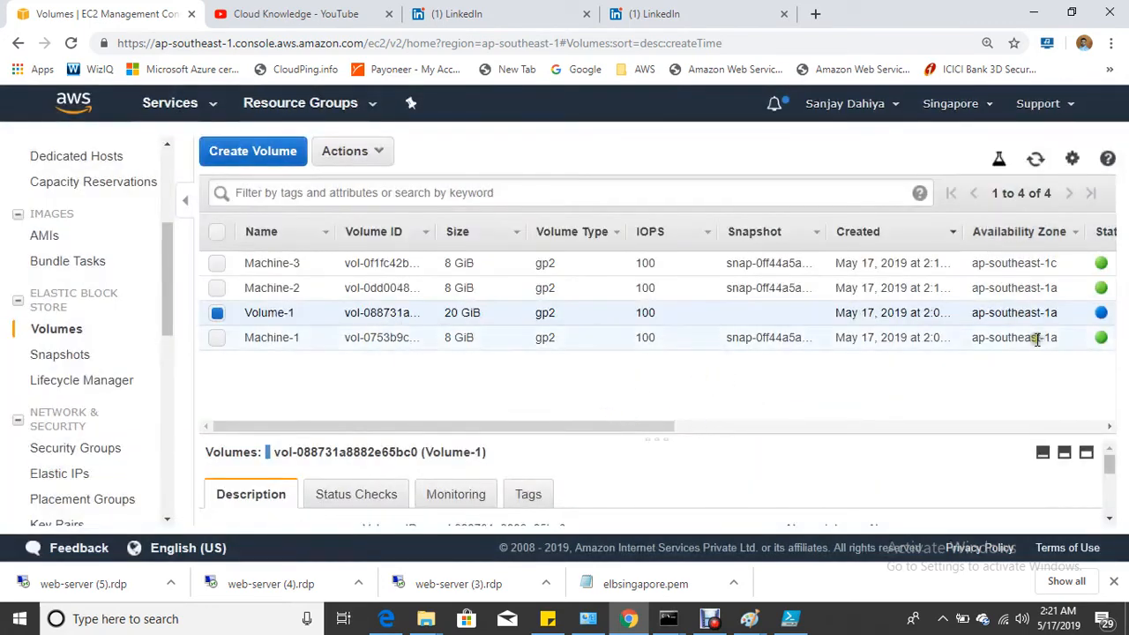
drag(970, 314, 1057, 317)
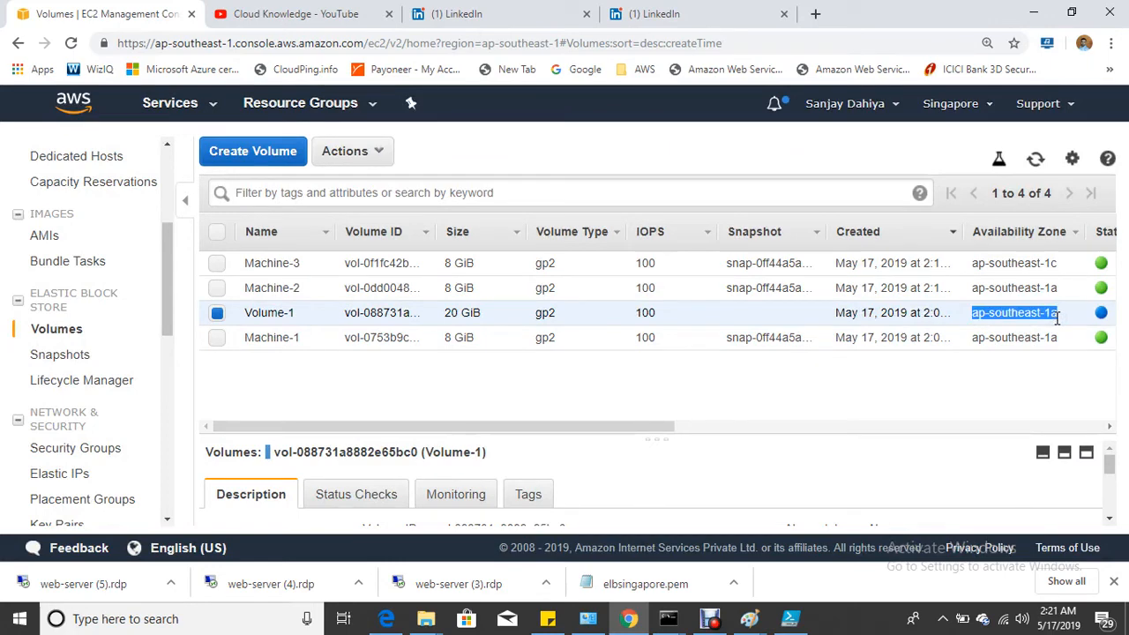
Open the EC2 instances list and select Machine-3 to examine its availability zone
click(168, 156)
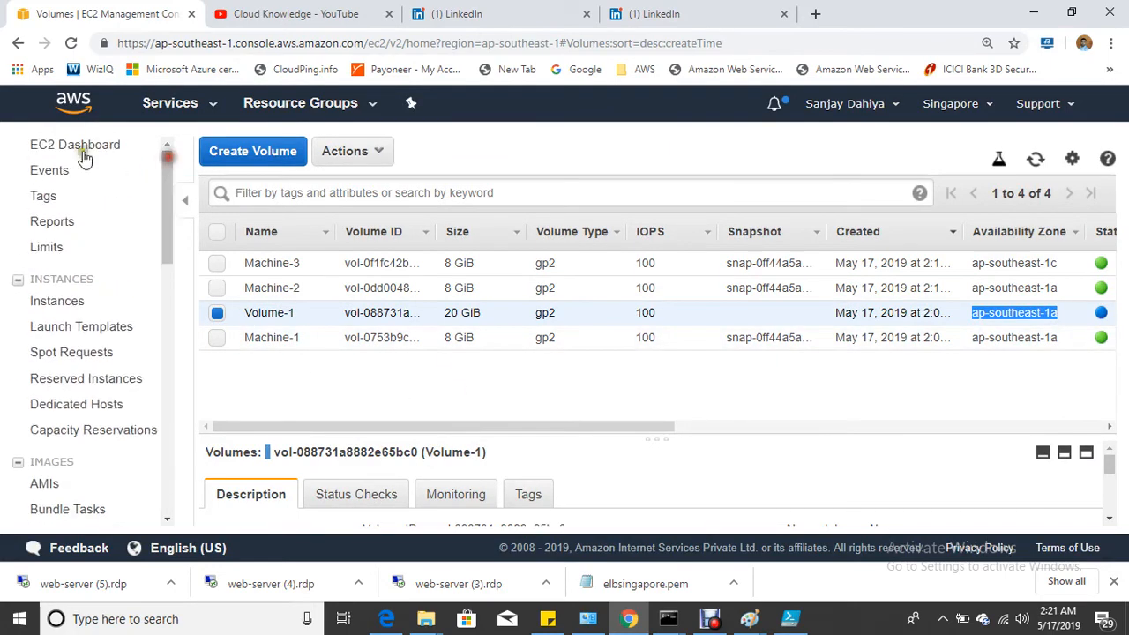
click(82, 151)
click(305, 210)
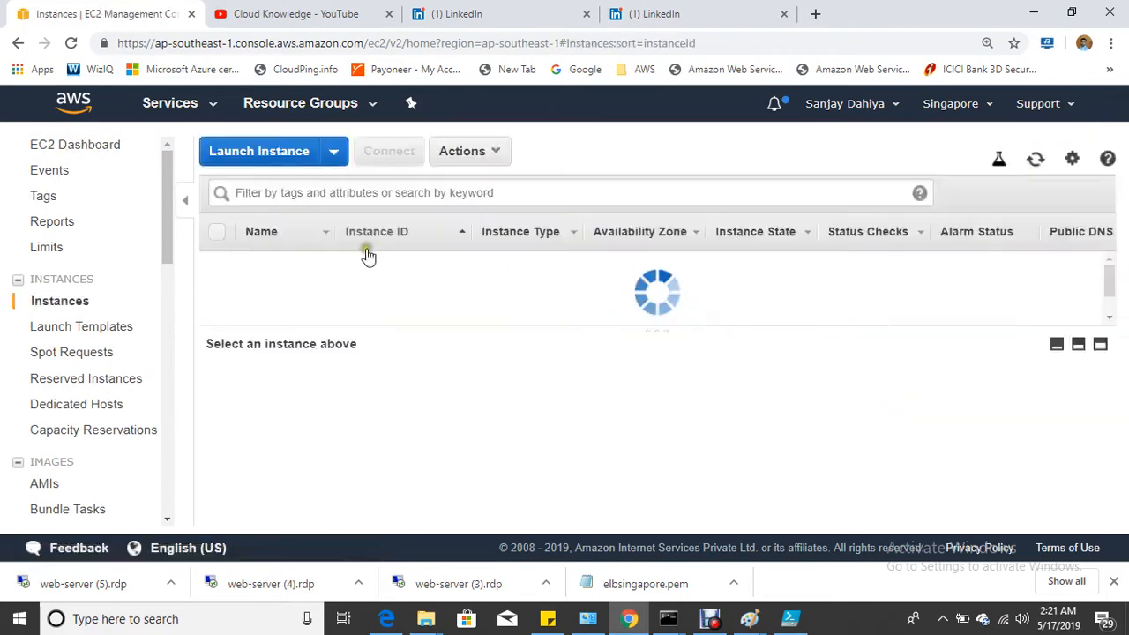
click(217, 263)
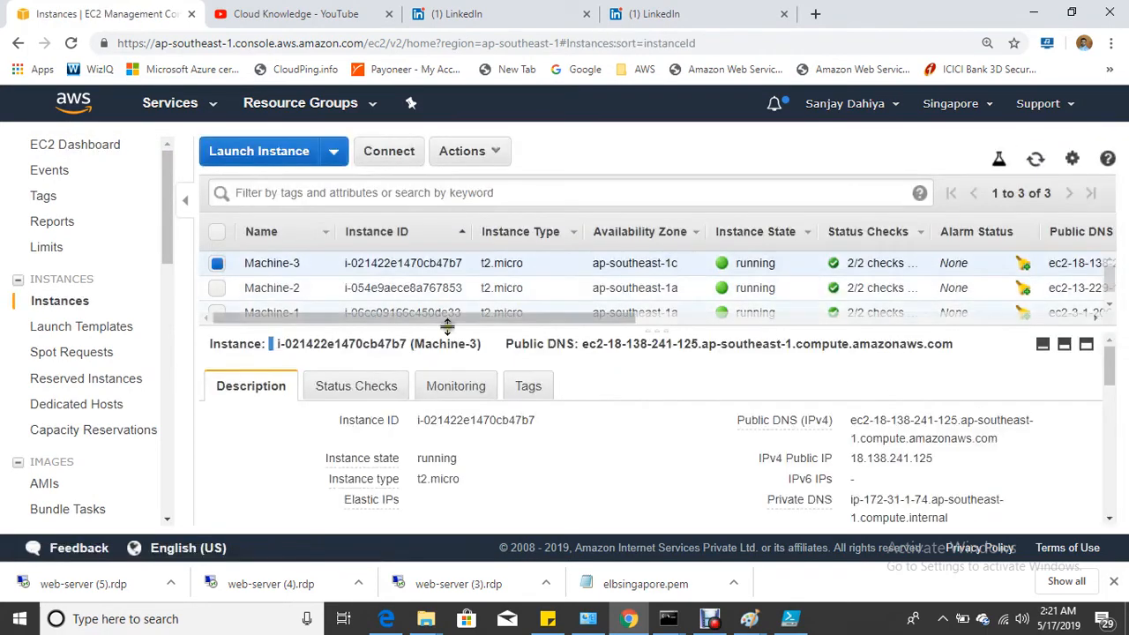
Return to the EBS volumes list and select Volume-1
drag(169, 261, 174, 327)
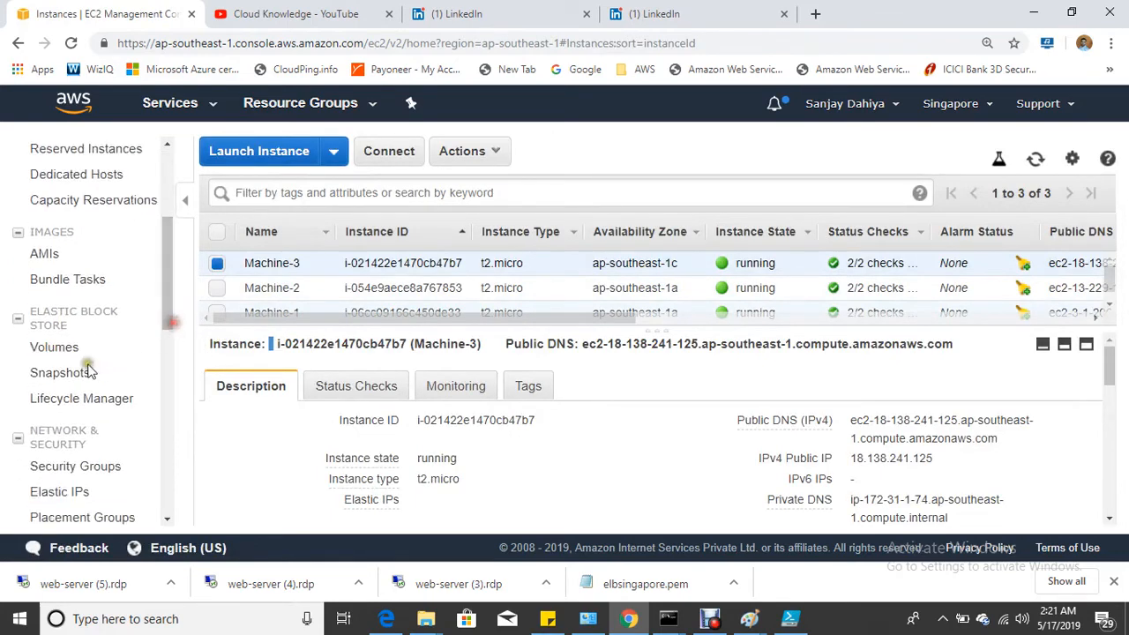
click(57, 347)
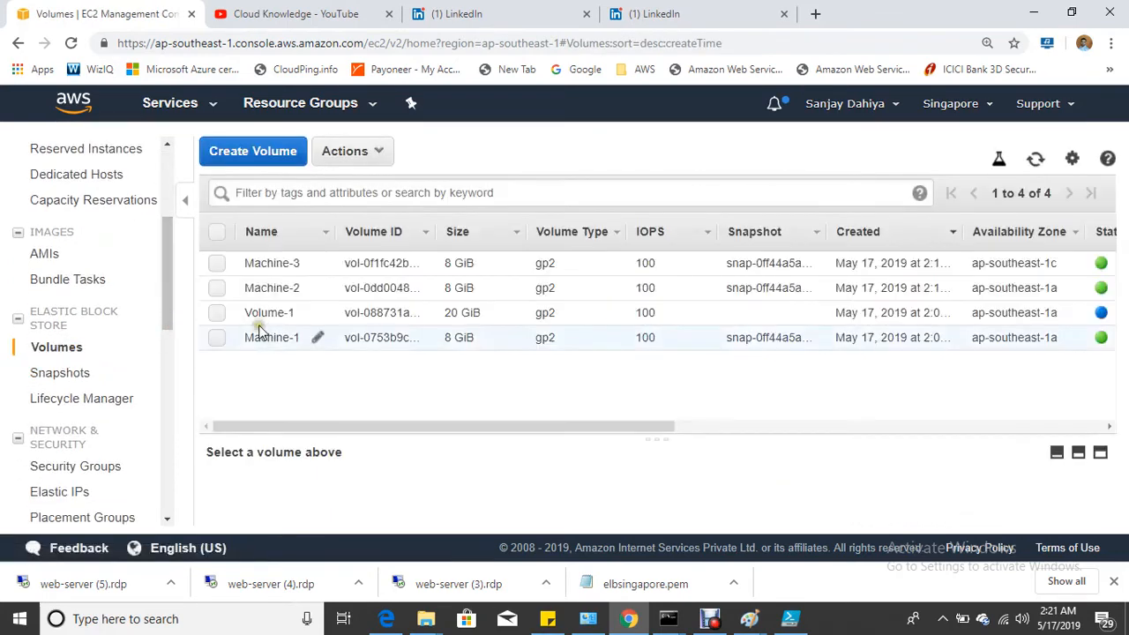
click(217, 313)
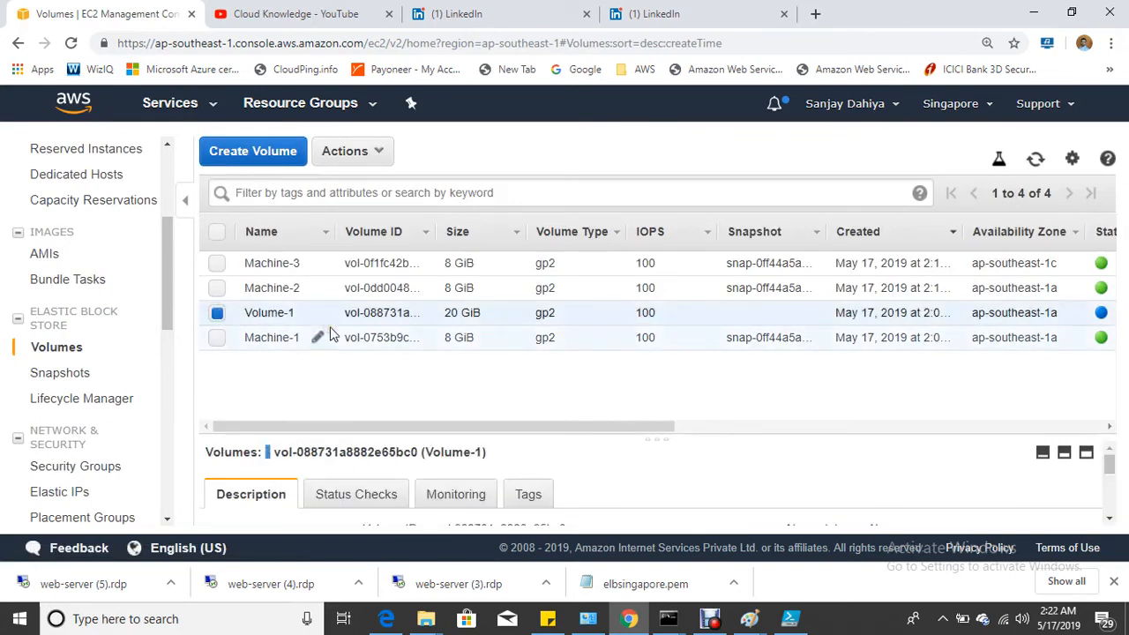
click(353, 154)
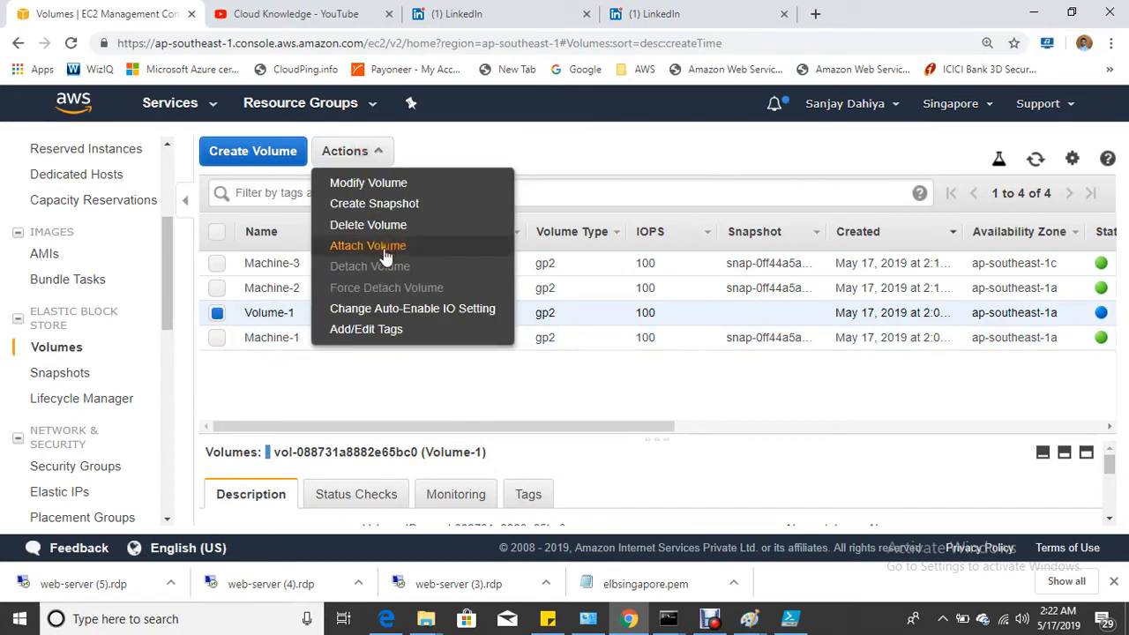
click(469, 397)
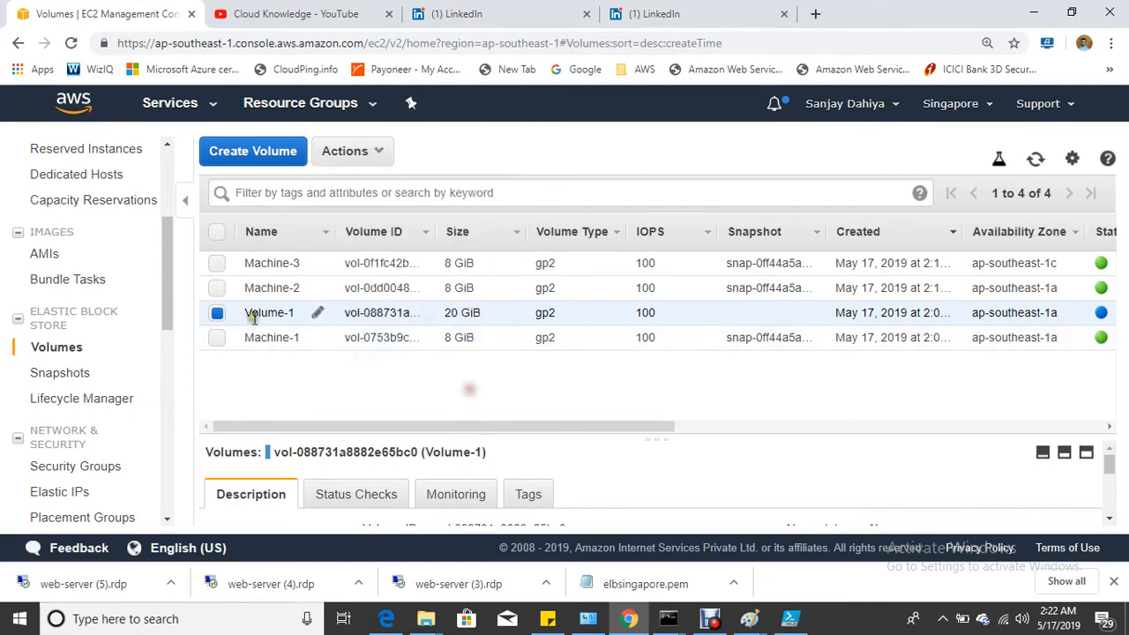
click(367, 155)
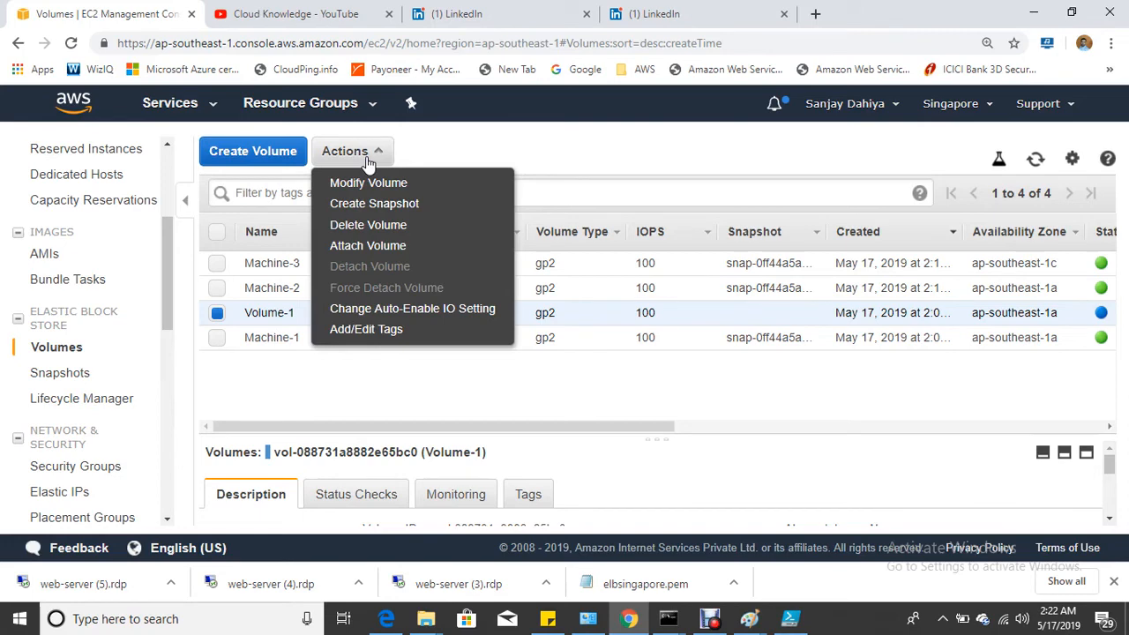
click(472, 138)
click(396, 138)
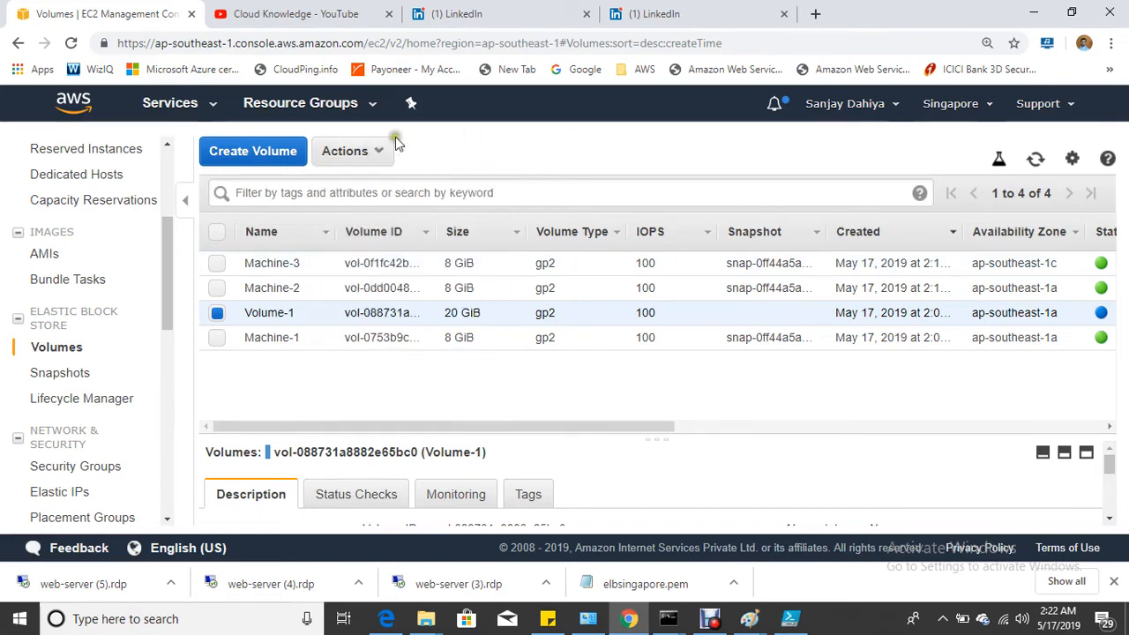
Start a snapshot of Volume-1, enter the description volume-1snap and copy that text
click(371, 151)
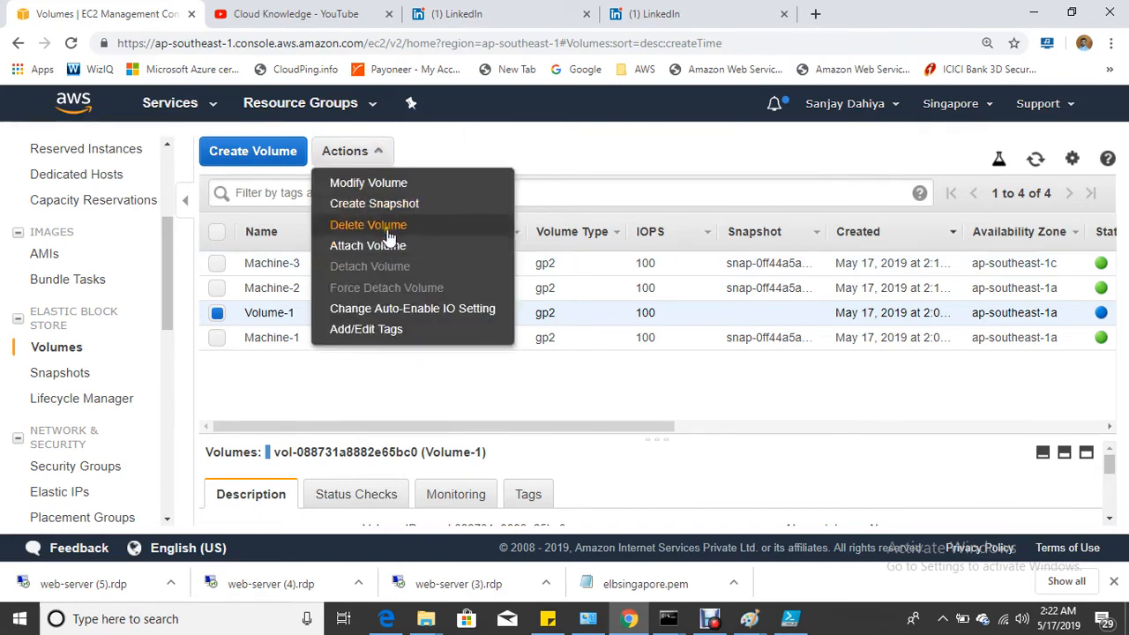
click(381, 203)
click(419, 306)
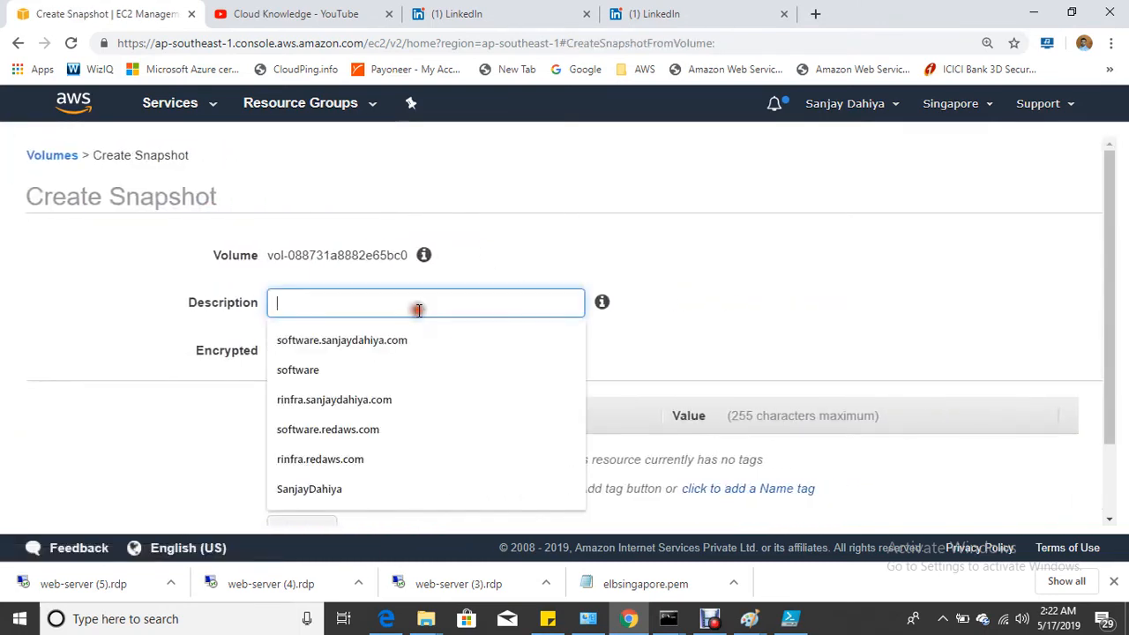
text(snap)
key(BackSpace)
key(BackSpace)
key(BackSpace)
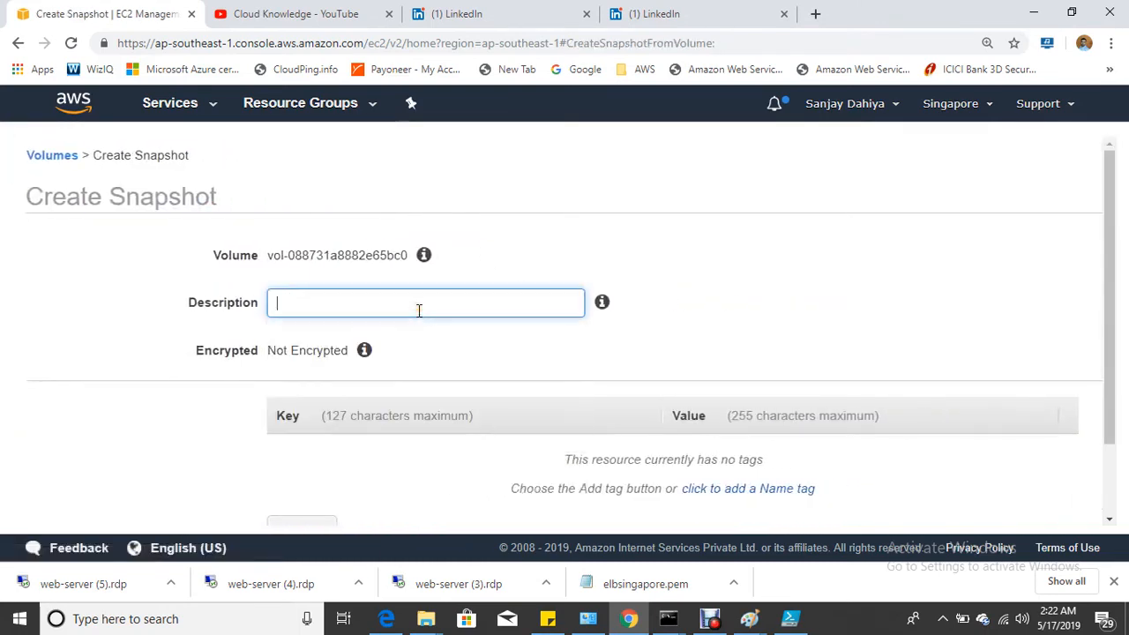
text(volume-1snap)
click(425, 311)
drag(426, 310, 239, 297)
key(ctrl+c)
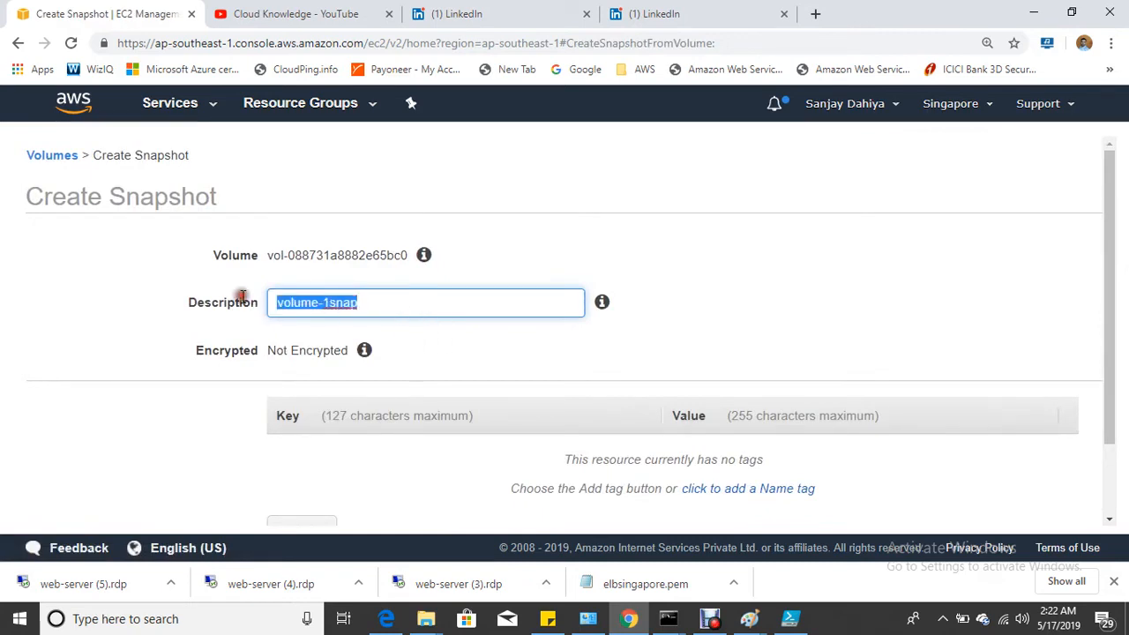
Add a Name tag with the value volume-1snap, create the snapshot and close the confirmation page
key(ctrl+minus)
click(291, 465)
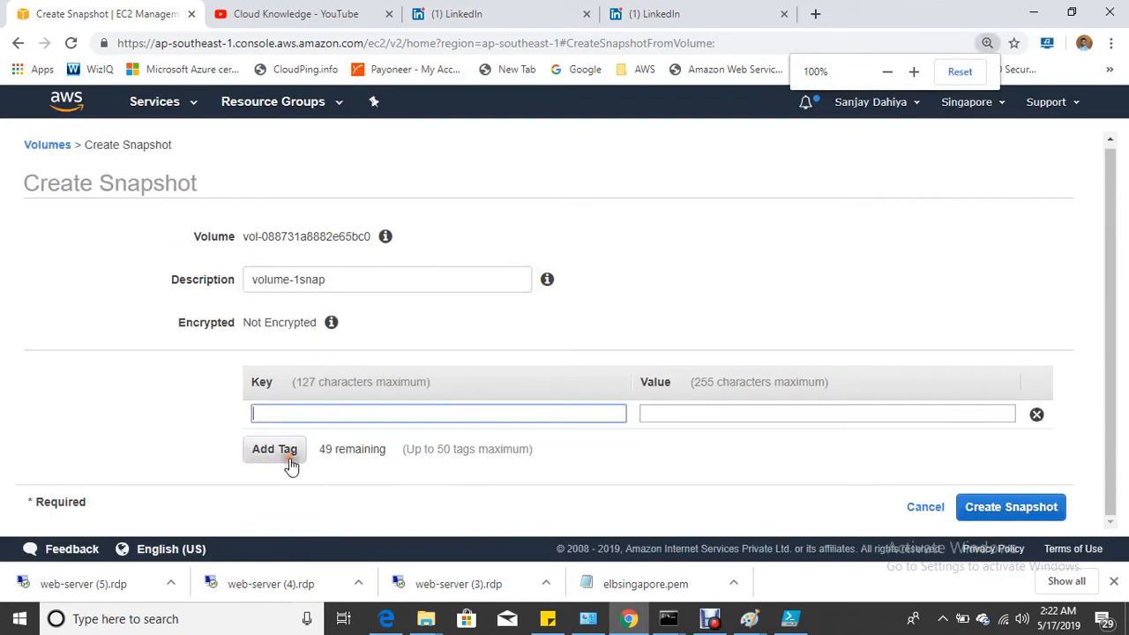
text(Na)
click(291, 465)
key(ctrl+v)
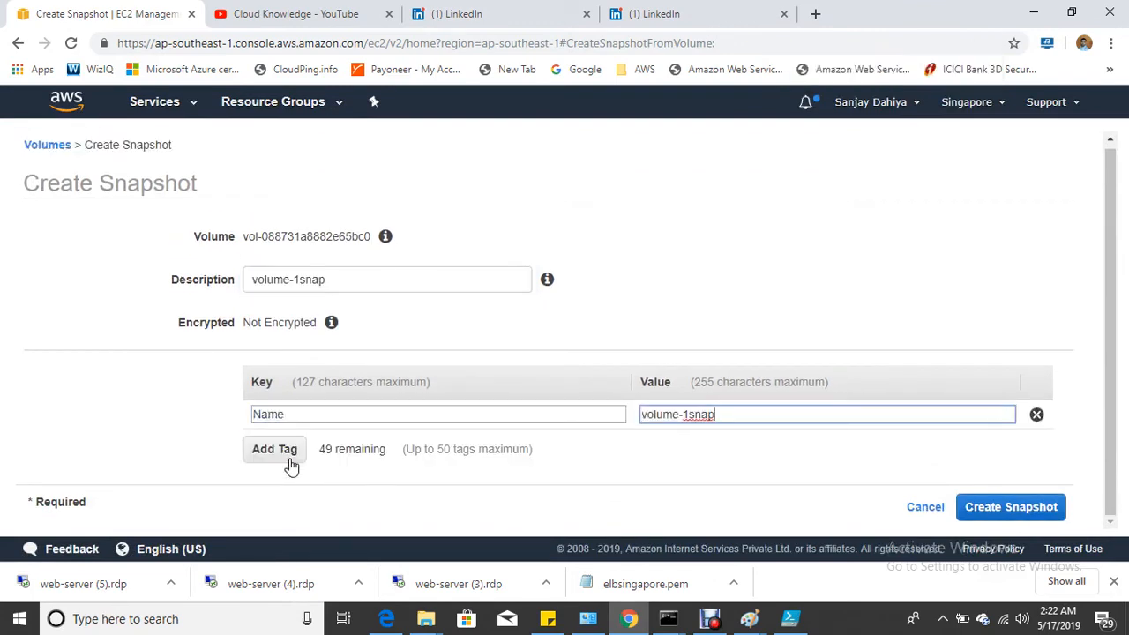
click(983, 506)
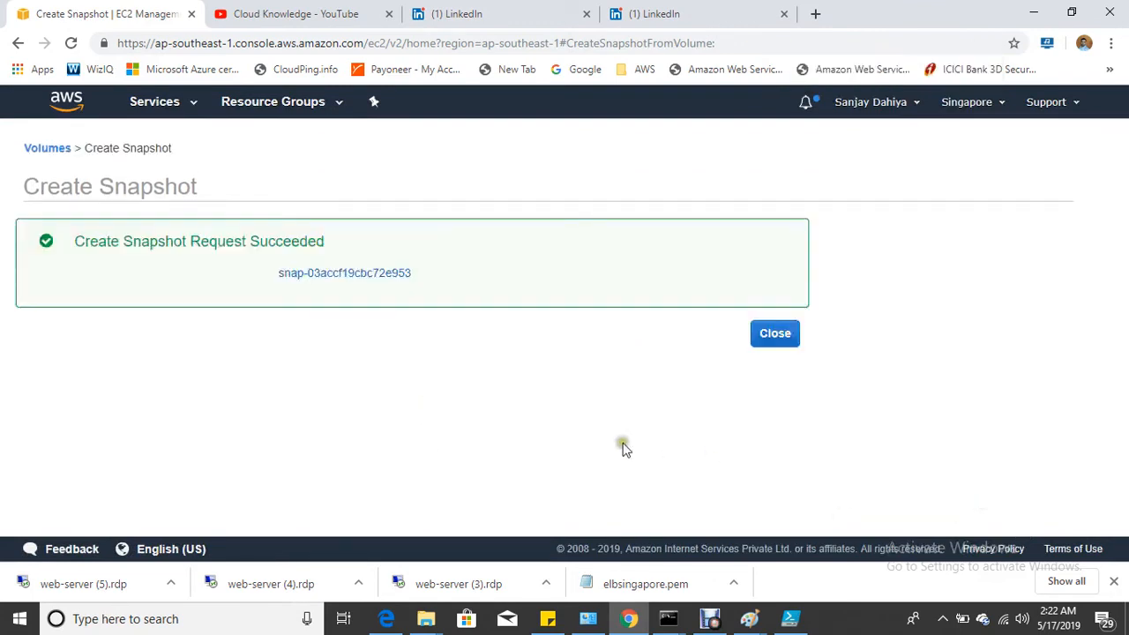
click(788, 335)
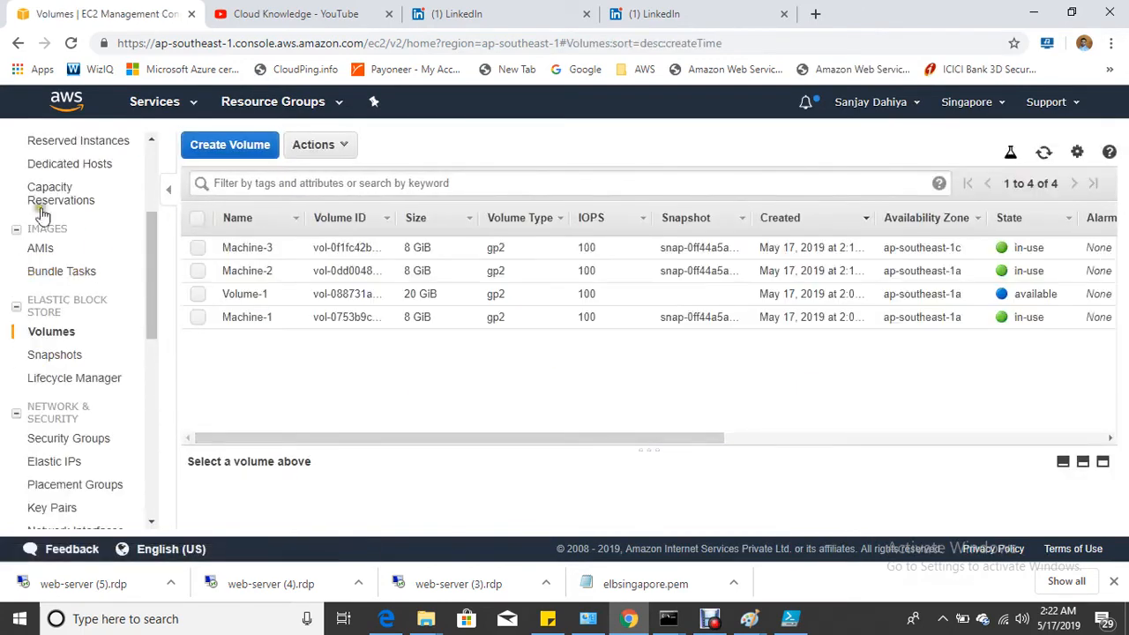
Open the EBS snapshots list and refresh it to check the status of volume-1snap
click(71, 357)
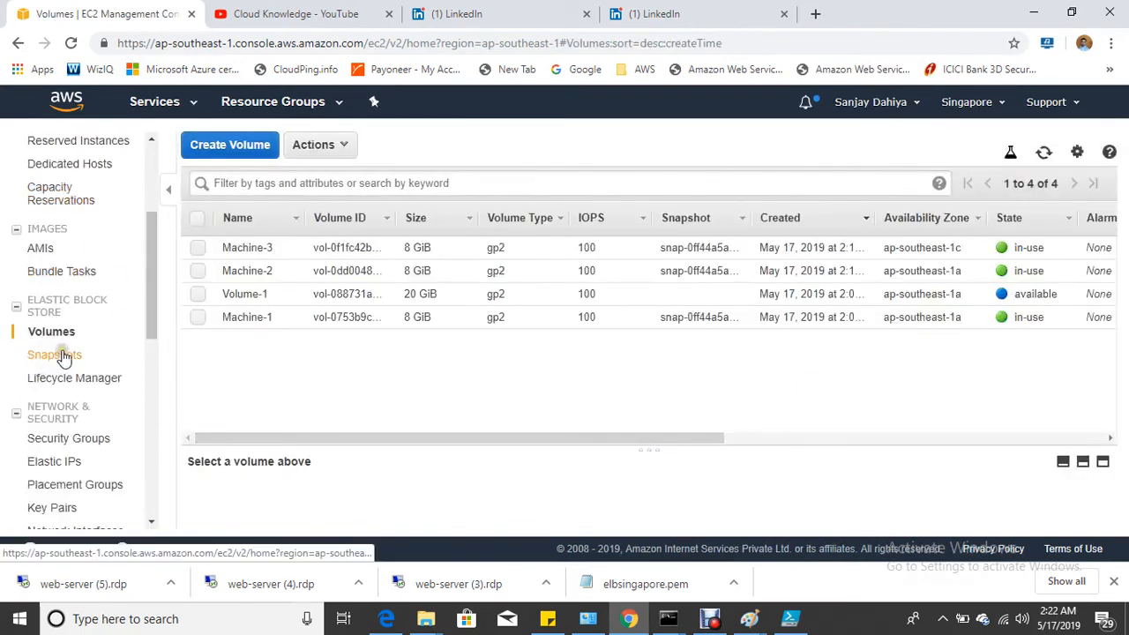
click(1044, 155)
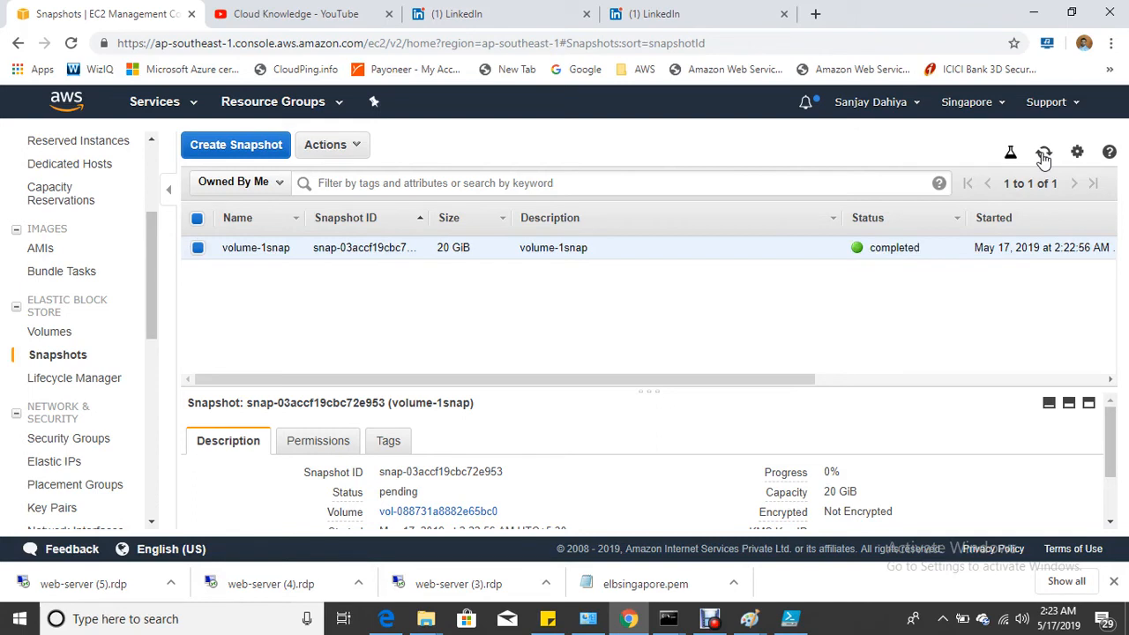
click(1044, 155)
Start creating a volume from the volume-1snap snapshot and set its availability zone to ap-southeast-1c
click(335, 150)
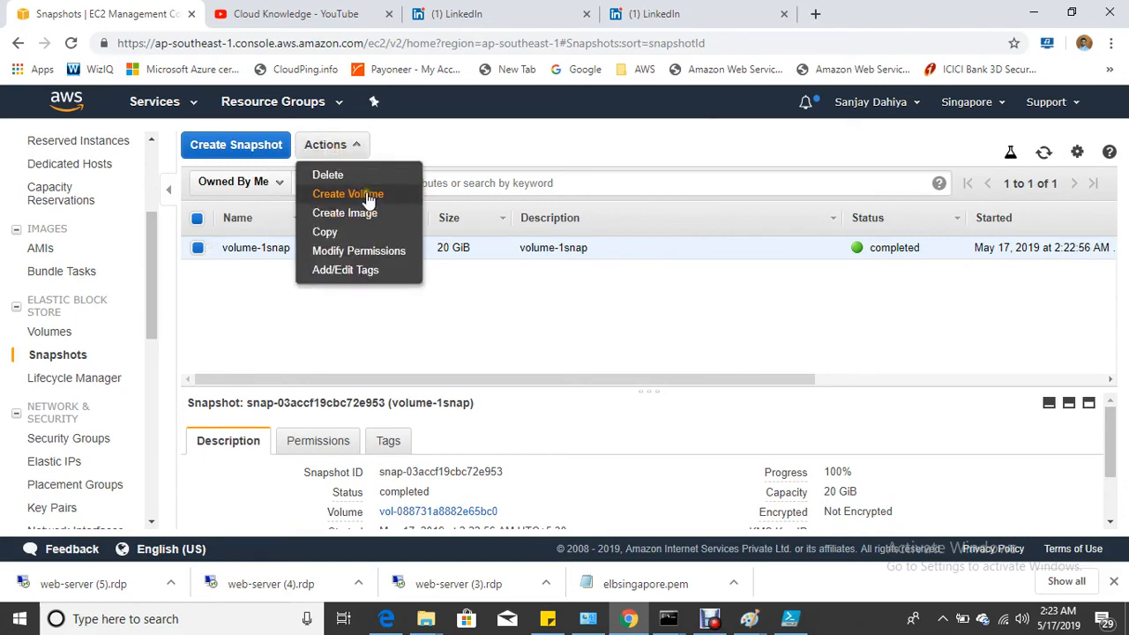
click(357, 191)
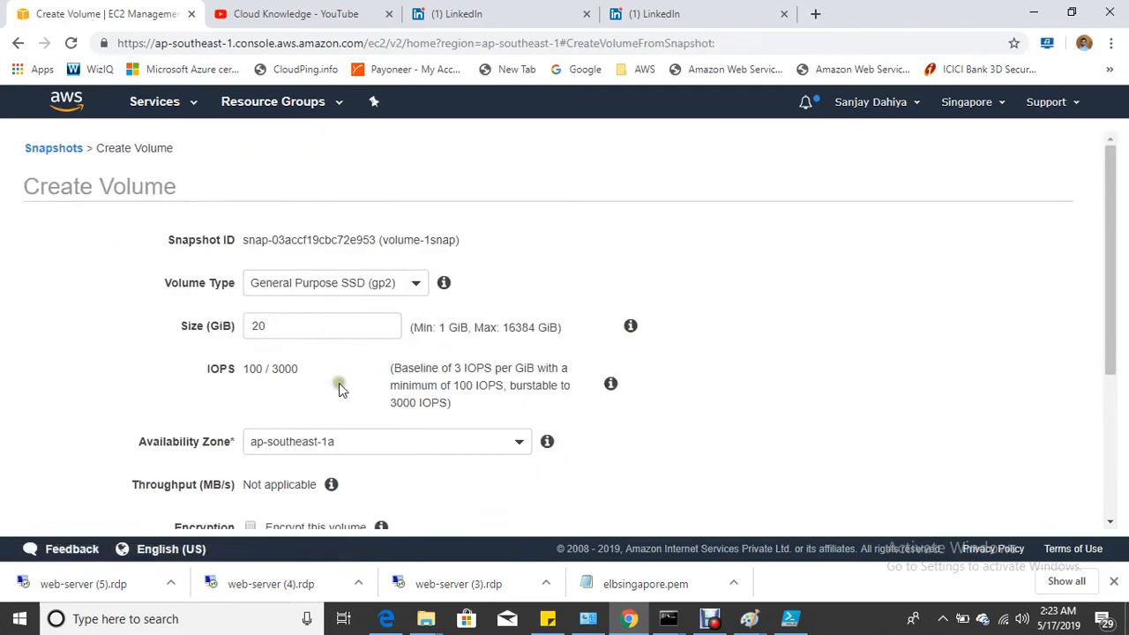
scroll(239, 345, down, 1)
click(438, 378)
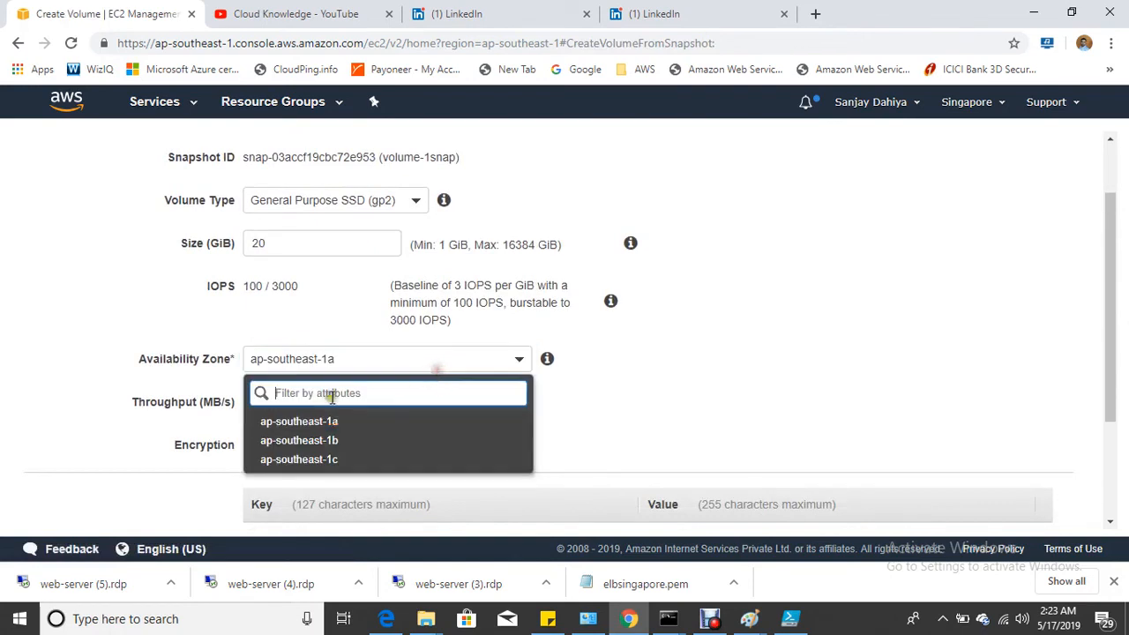
click(337, 458)
scroll(521, 432, down, 3)
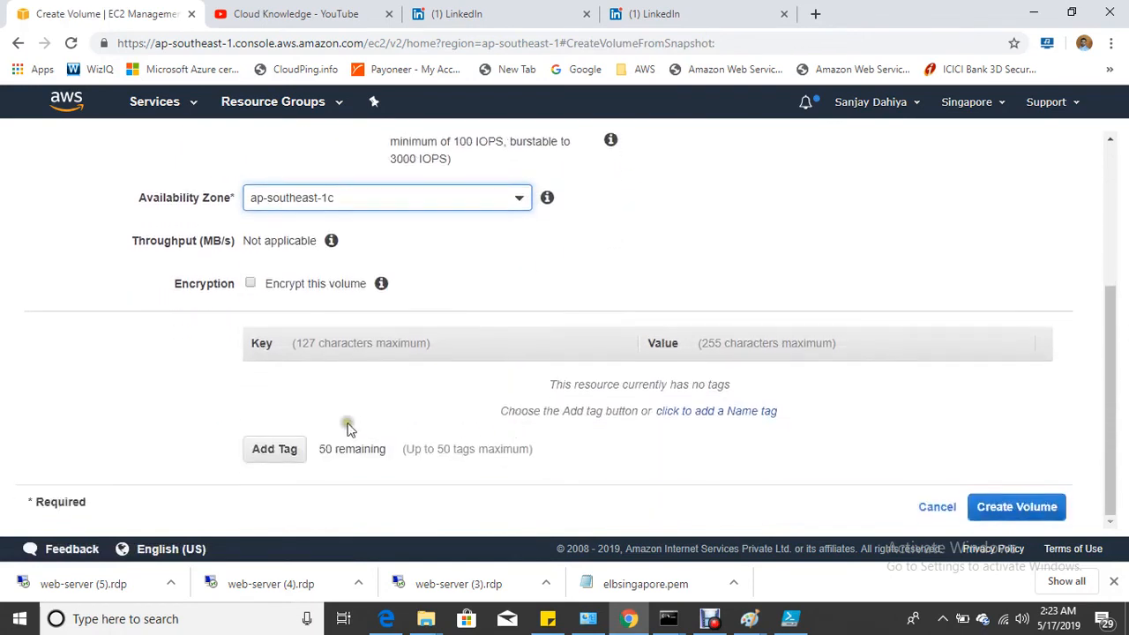
Add a Name tag with the value Volume-2, create the volume and close the confirmation page
click(285, 448)
text(Name)
key(Tab)
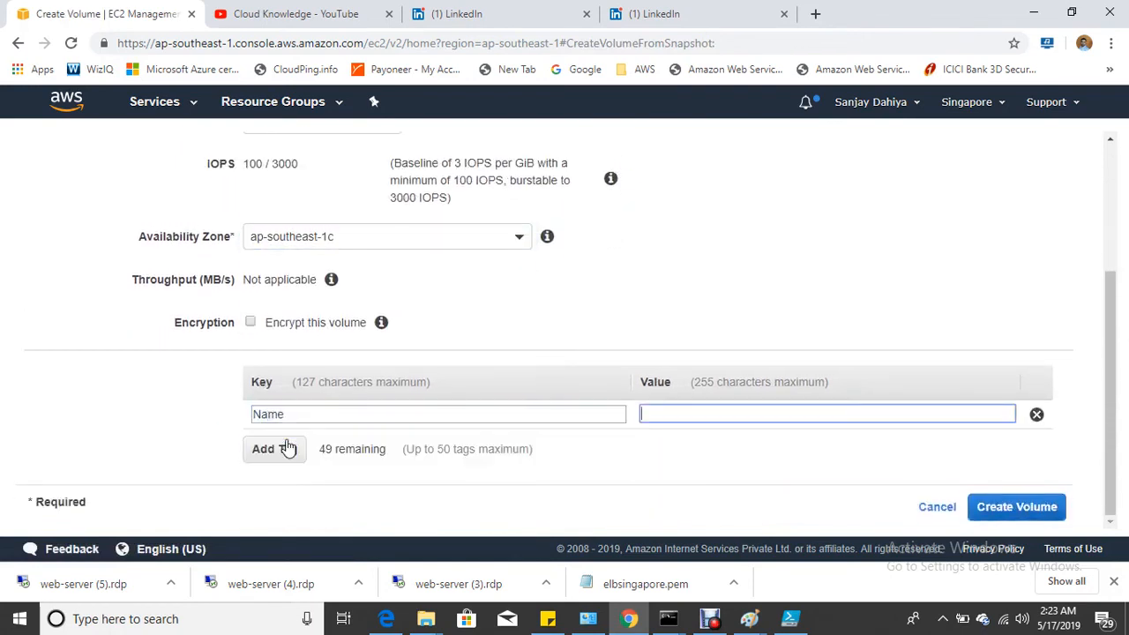
text(Vo)
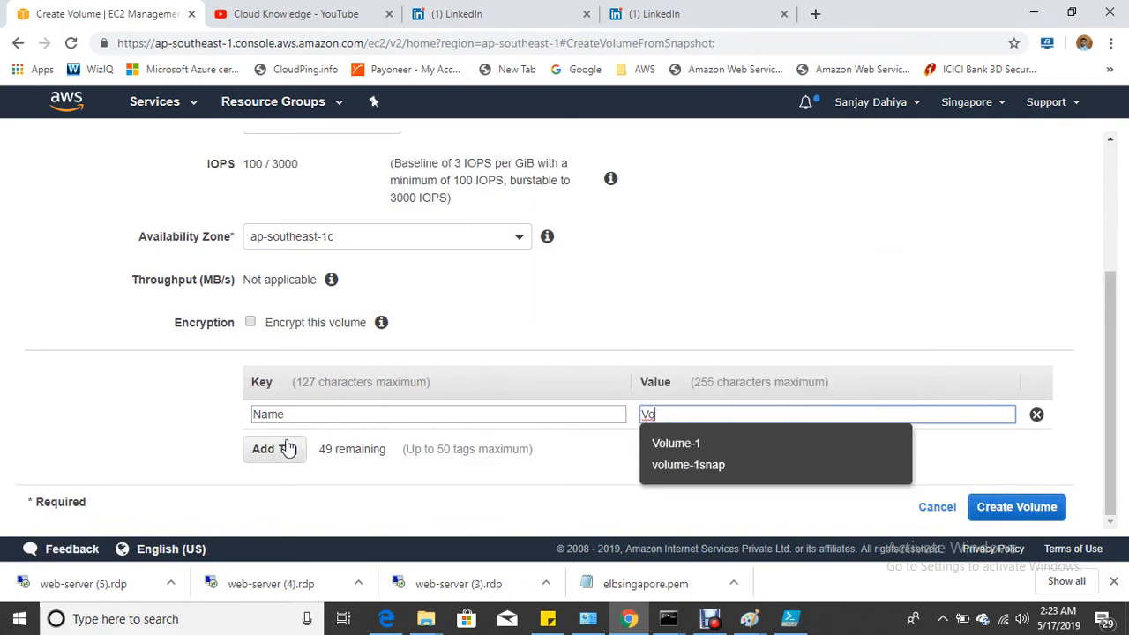
click(704, 442)
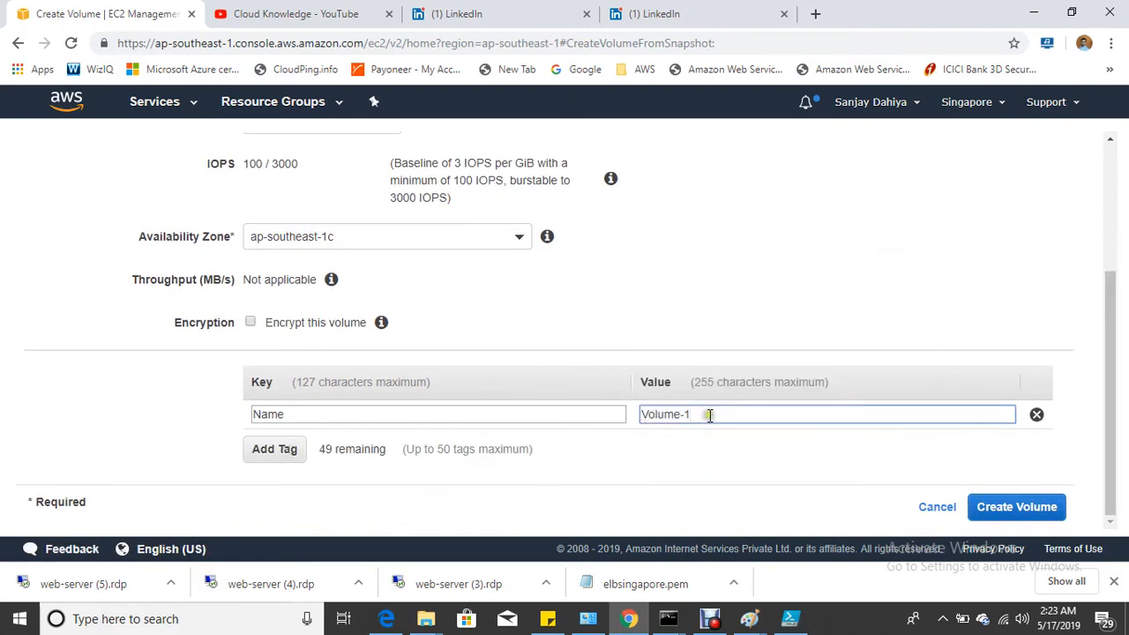
text(1)
click(1028, 507)
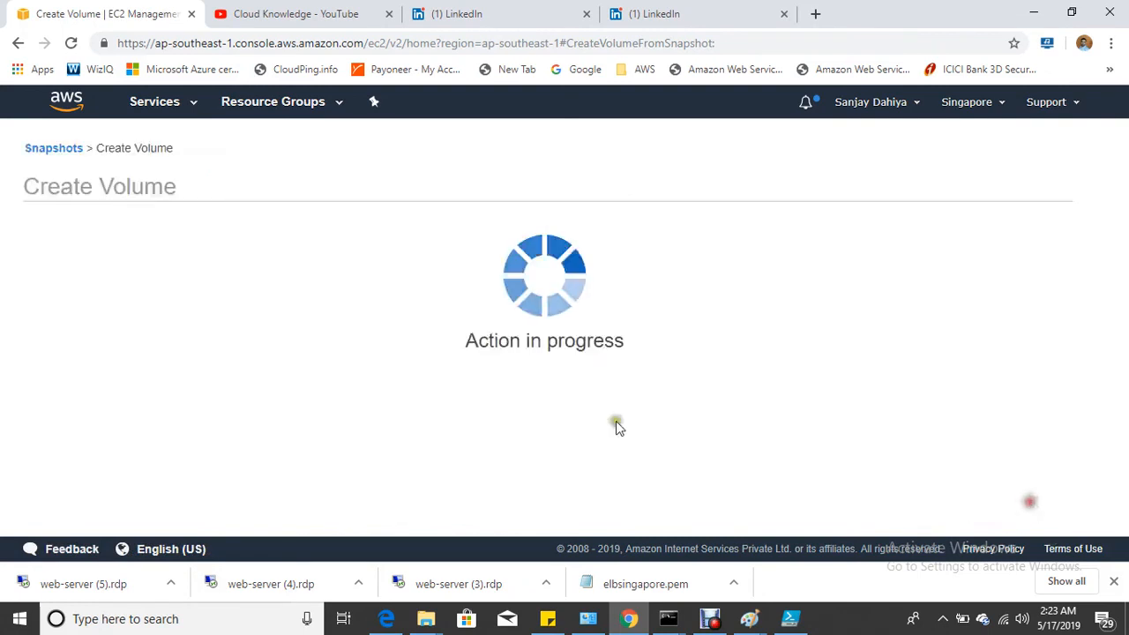
click(759, 340)
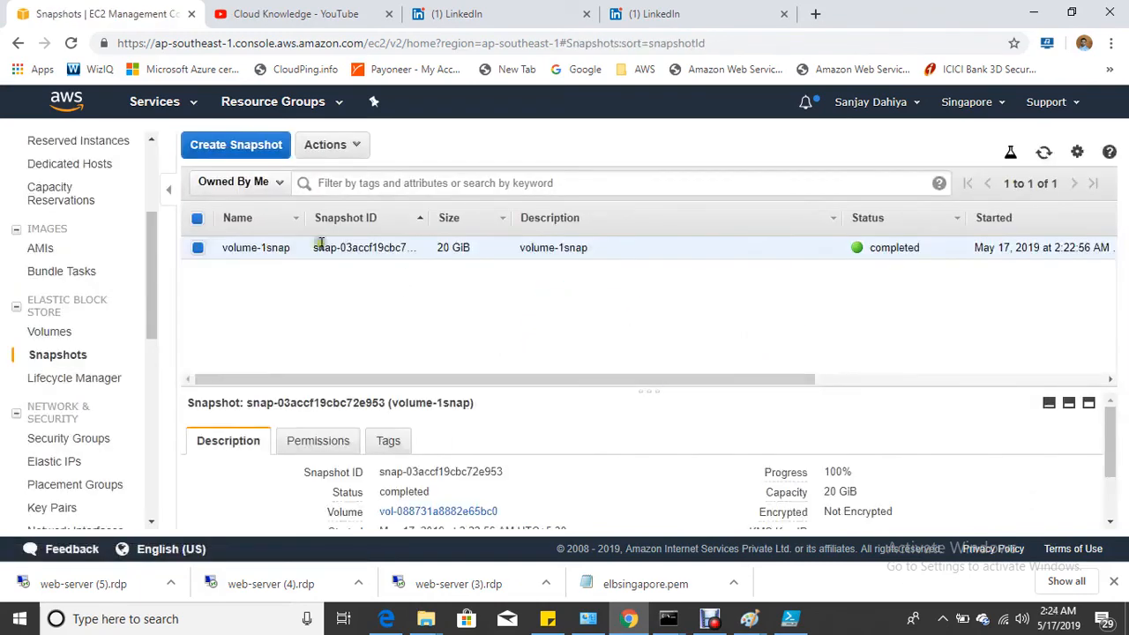
Open the EBS volumes list and refresh it to check the state of Volume-2
click(54, 334)
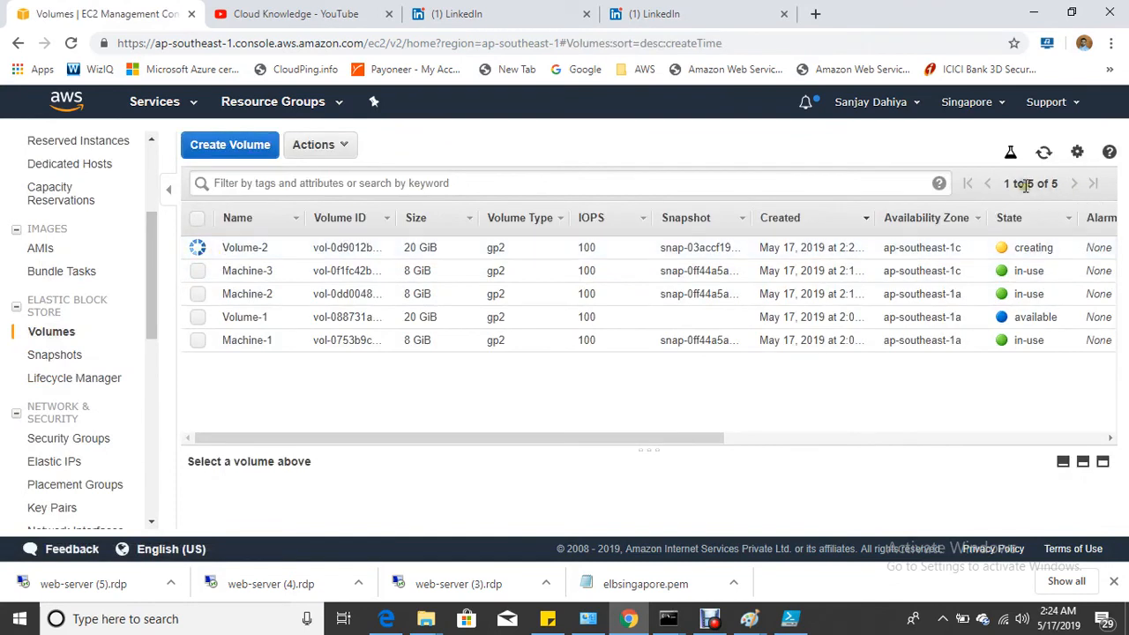
click(1050, 154)
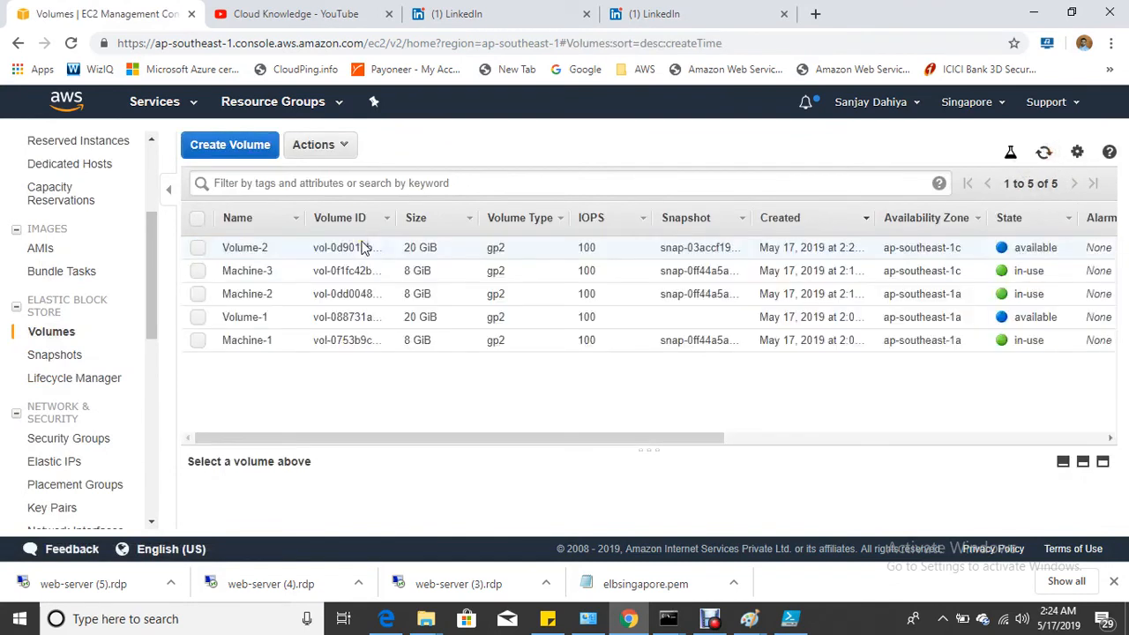
click(197, 248)
click(197, 248)
Delete the original Volume-1 in ap-southeast-1a and refresh the volumes list
click(197, 318)
click(328, 145)
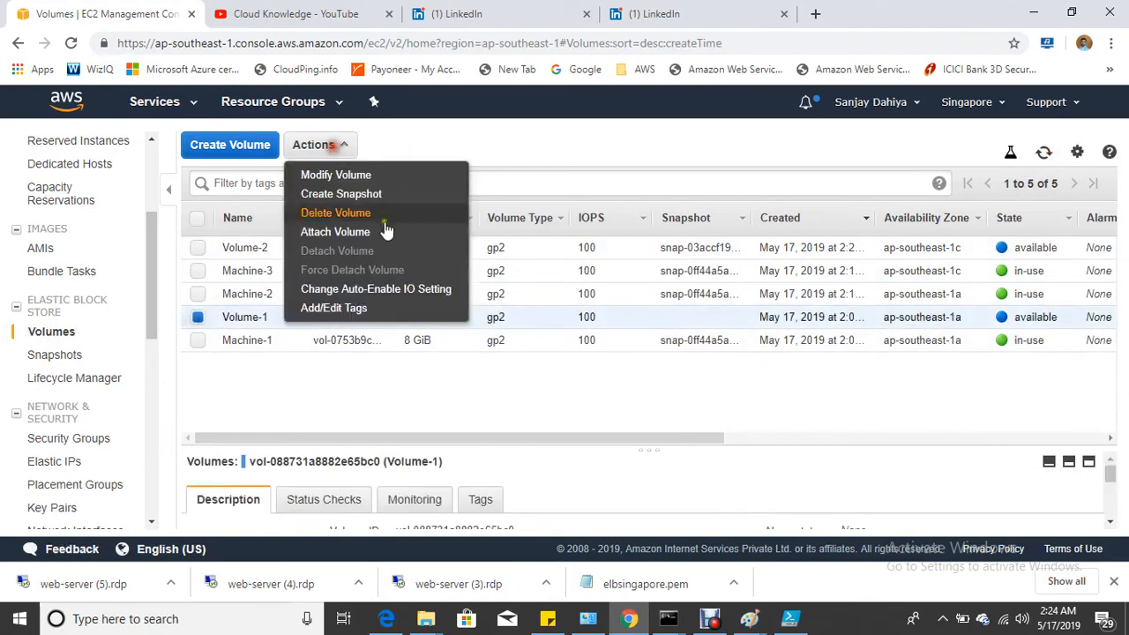
click(339, 213)
click(676, 379)
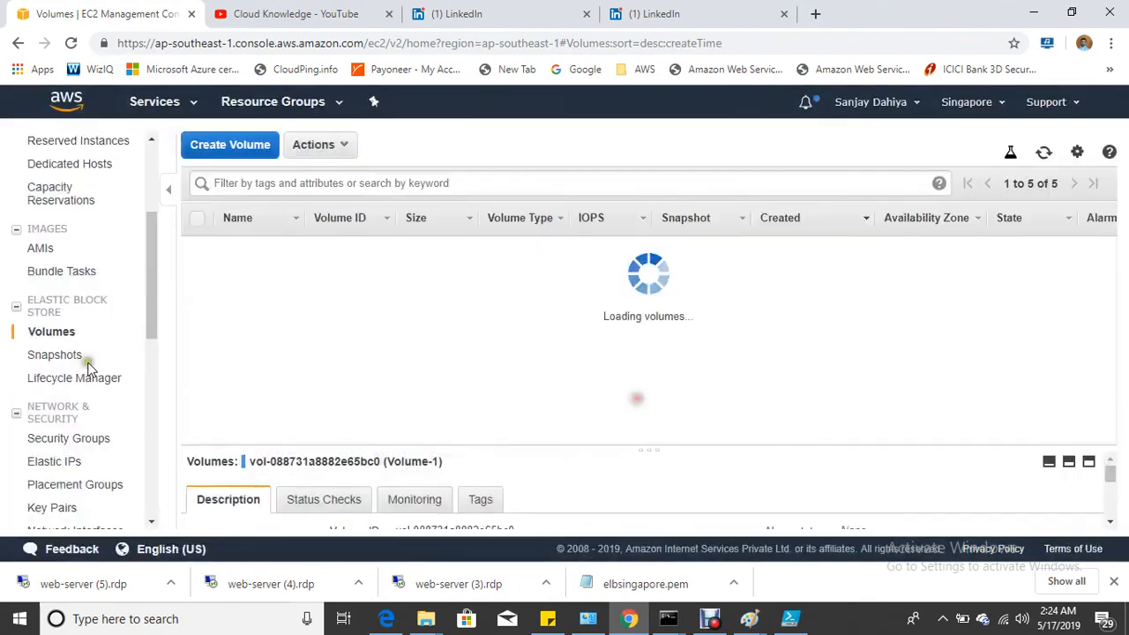
click(1044, 155)
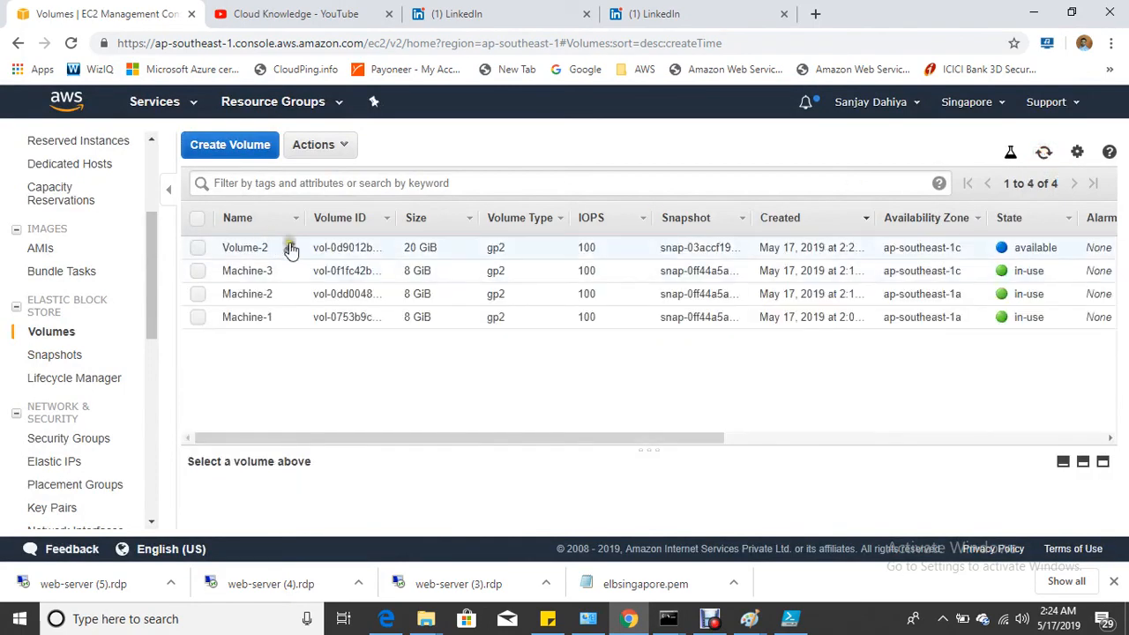
Try to rename the Volume-2 volume to Volume-1
click(291, 249)
click(288, 248)
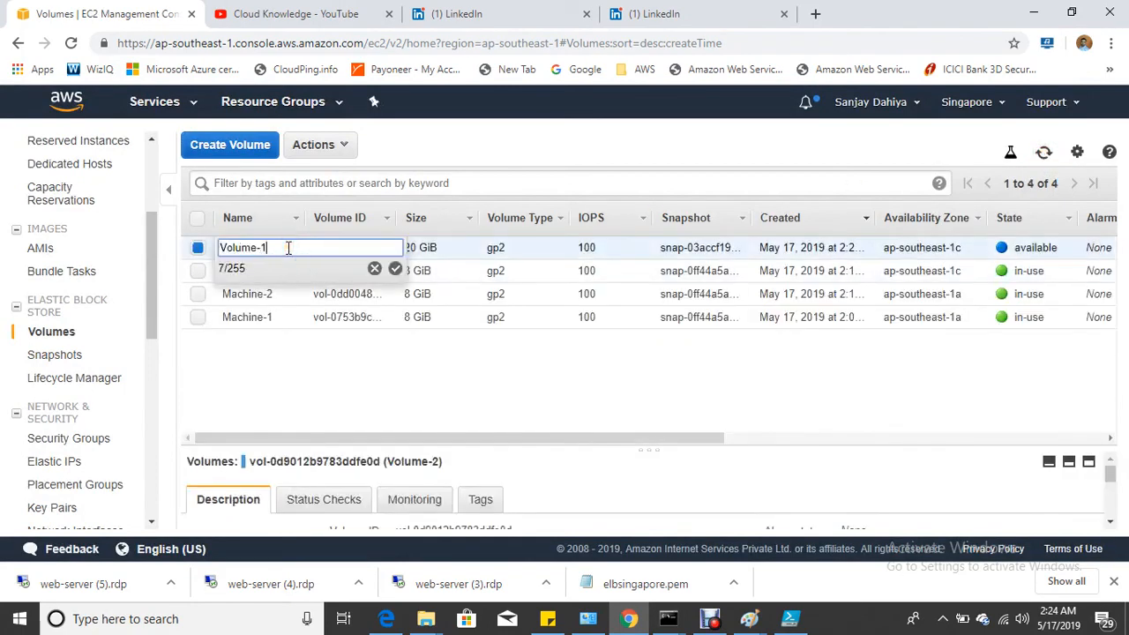
click(360, 374)
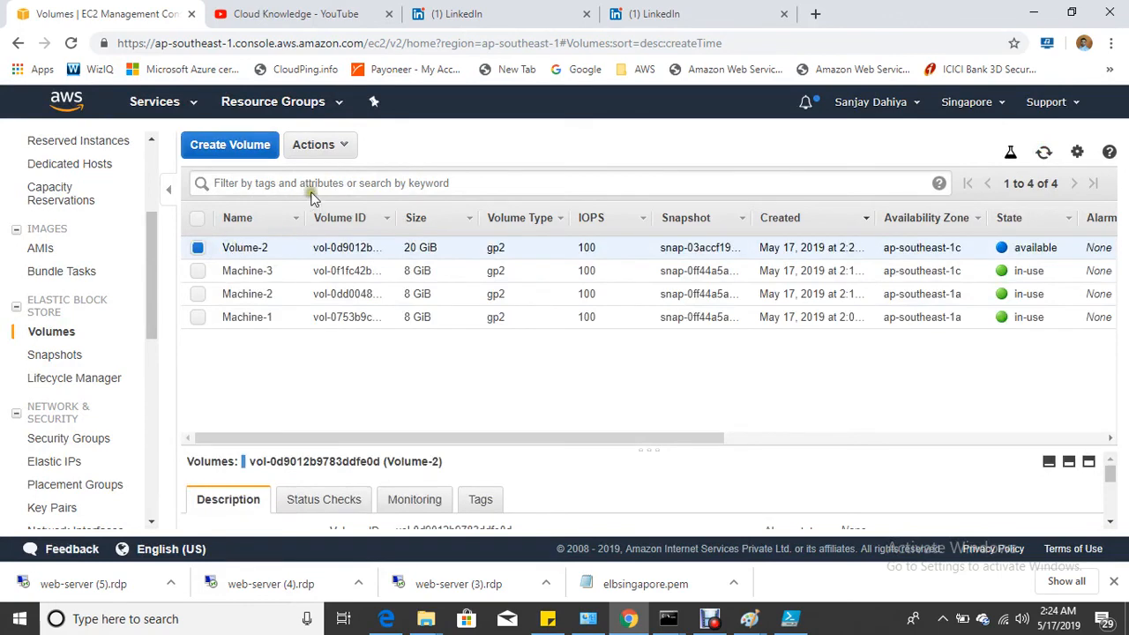
Attach Volume-2 to the Machine-3 instance in ap-southeast-1c as device /dev/sdf and refresh the volumes list
click(341, 145)
click(377, 235)
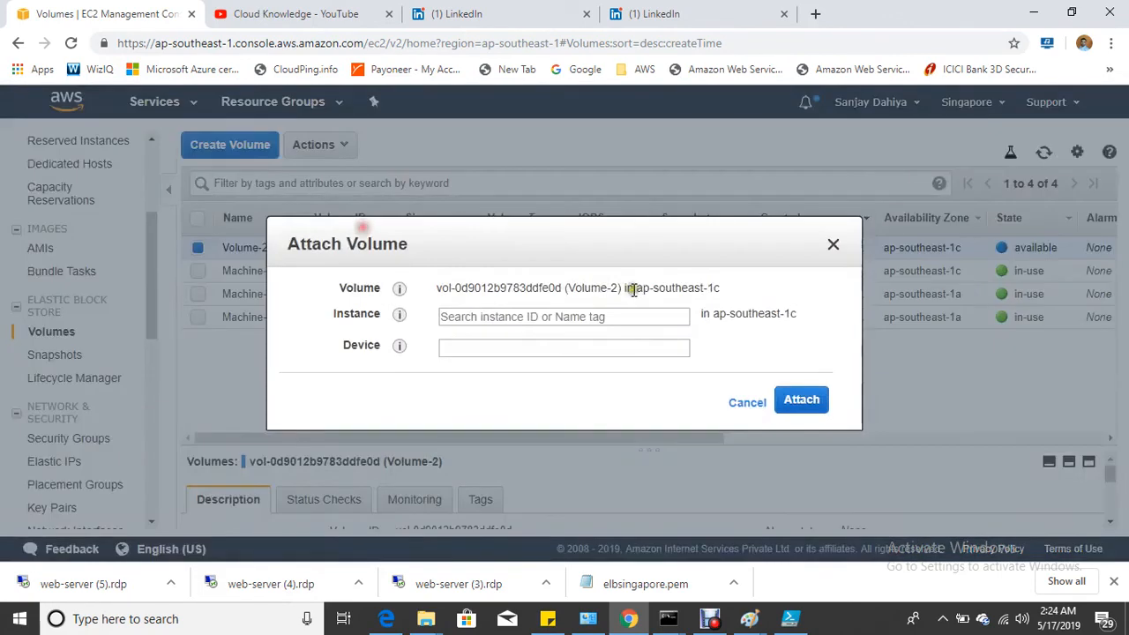
click(633, 316)
click(600, 358)
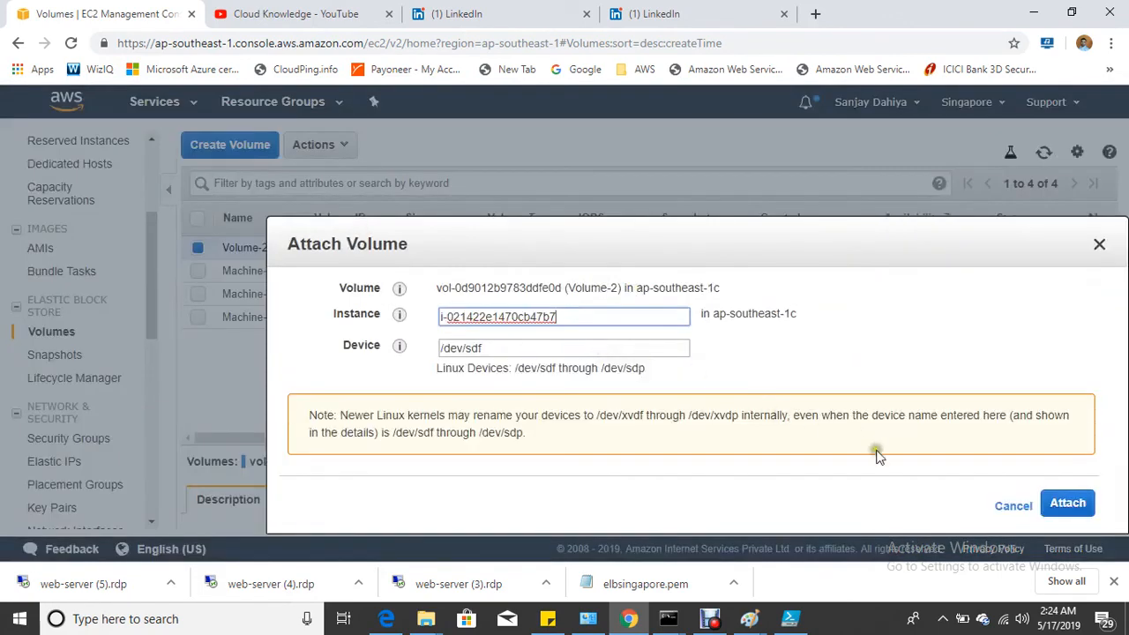
click(1067, 503)
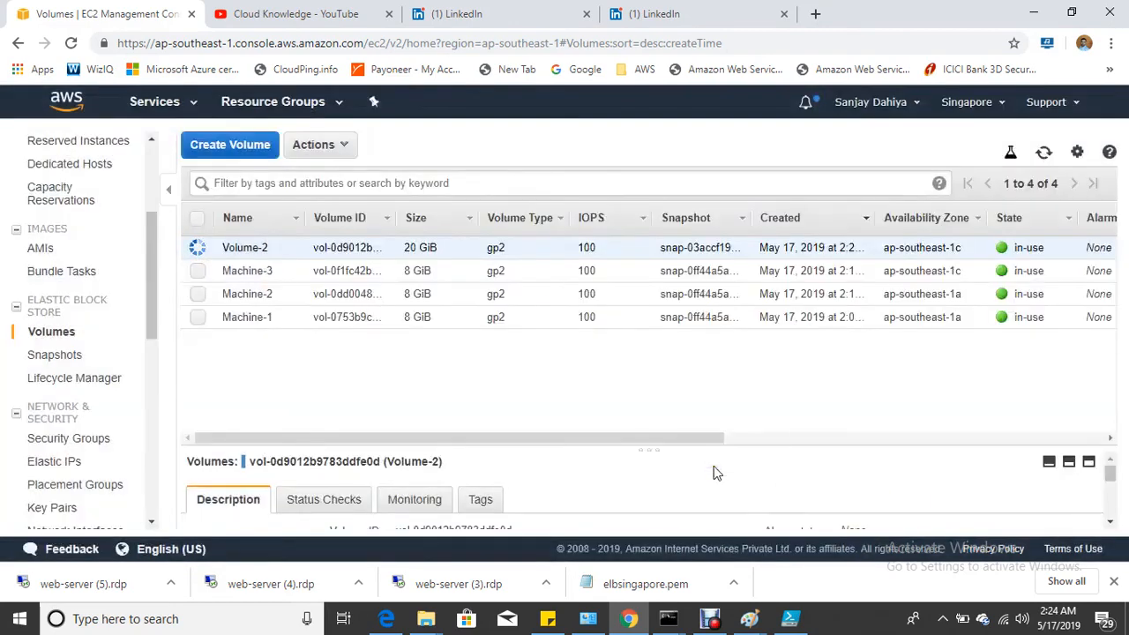
click(1045, 153)
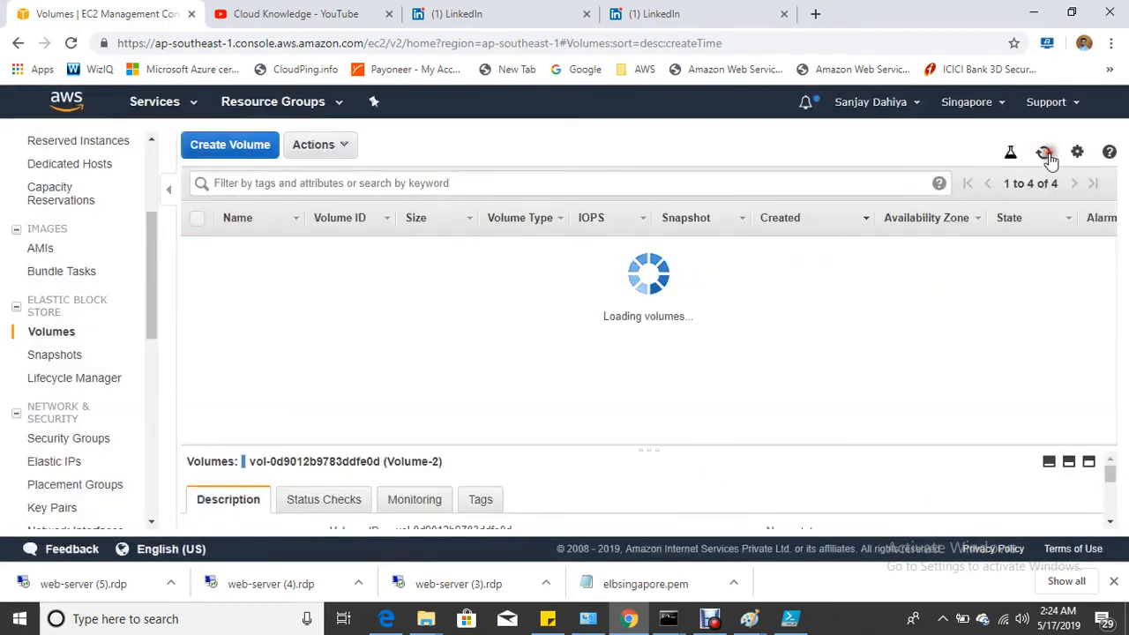
Switch to the root@ip-172-31-1-74 terminal and run fdisk -l to check for the newly attached disk
mouse_move(662, 621)
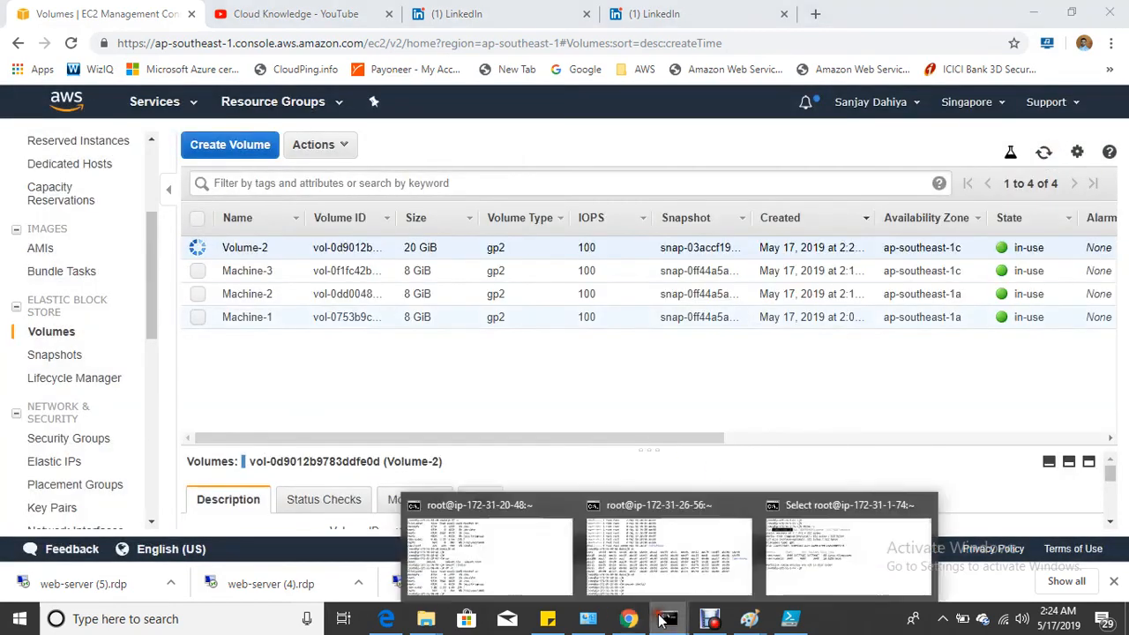
click(873, 556)
text(fdi)
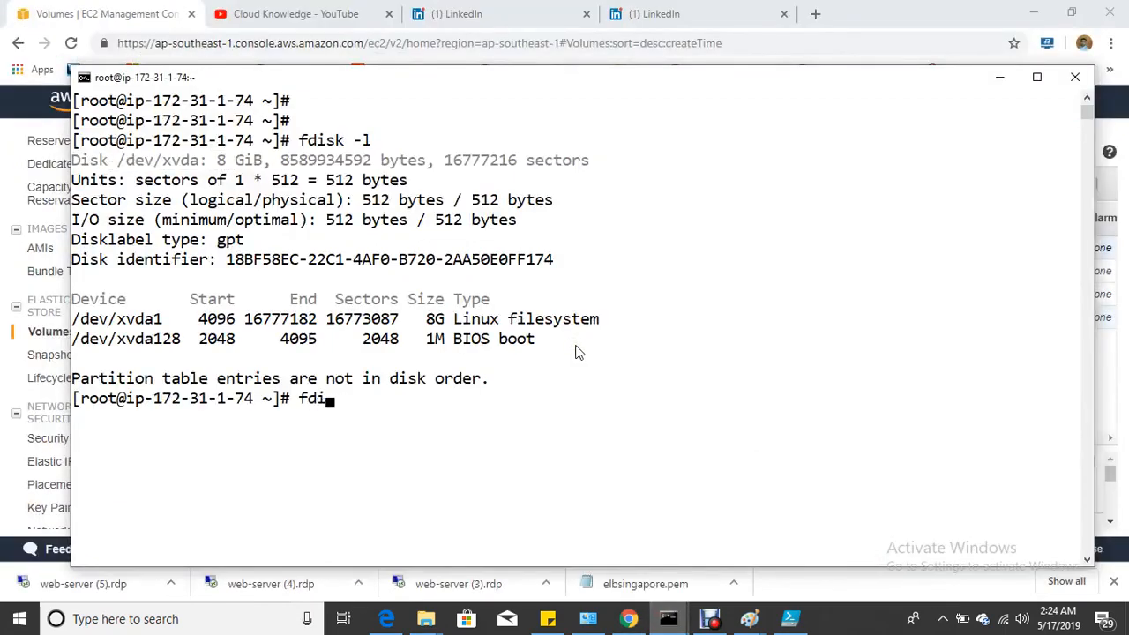
text(sk -l)
key(Return)
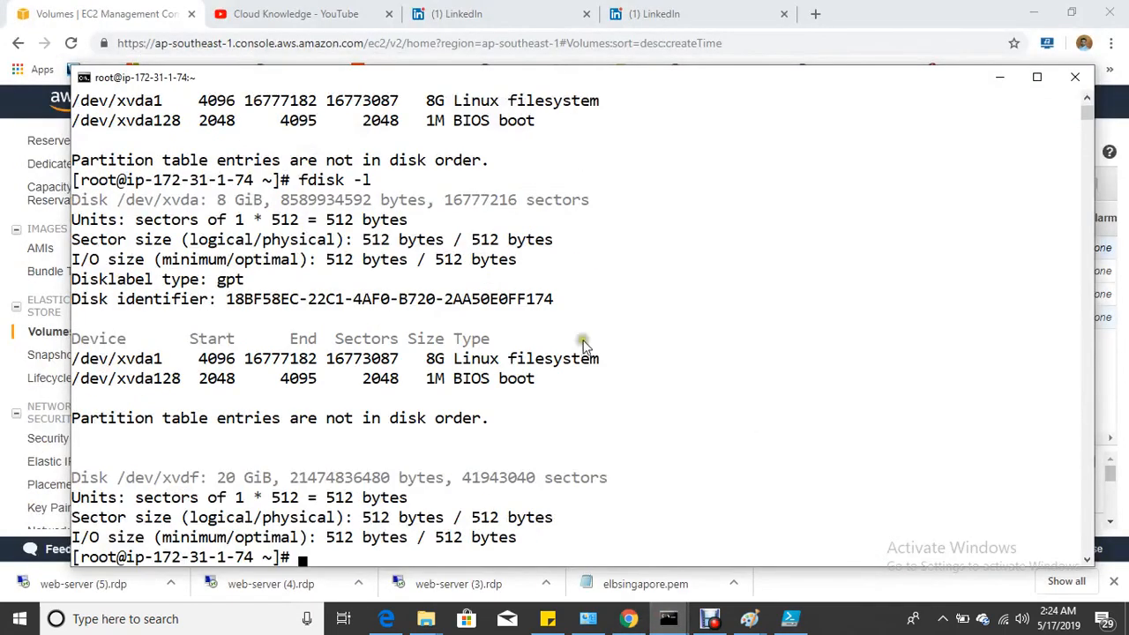
drag(162, 477, 275, 483)
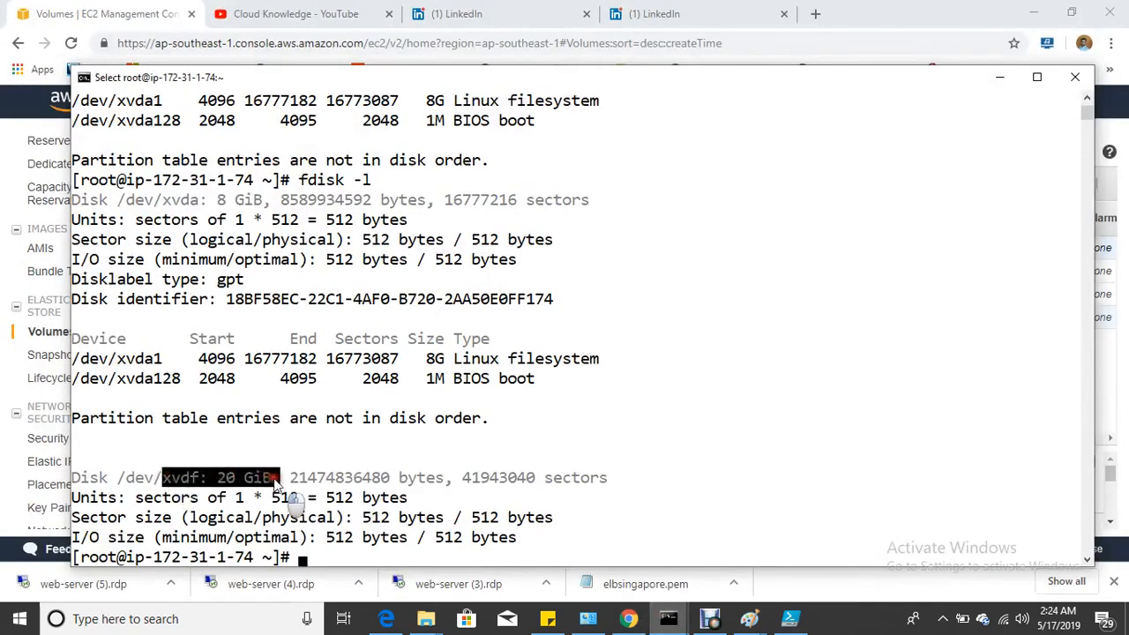
right_click(326, 463)
Create the directory /newdelhi and mount /dev/xvdf on it
text(mkdir )
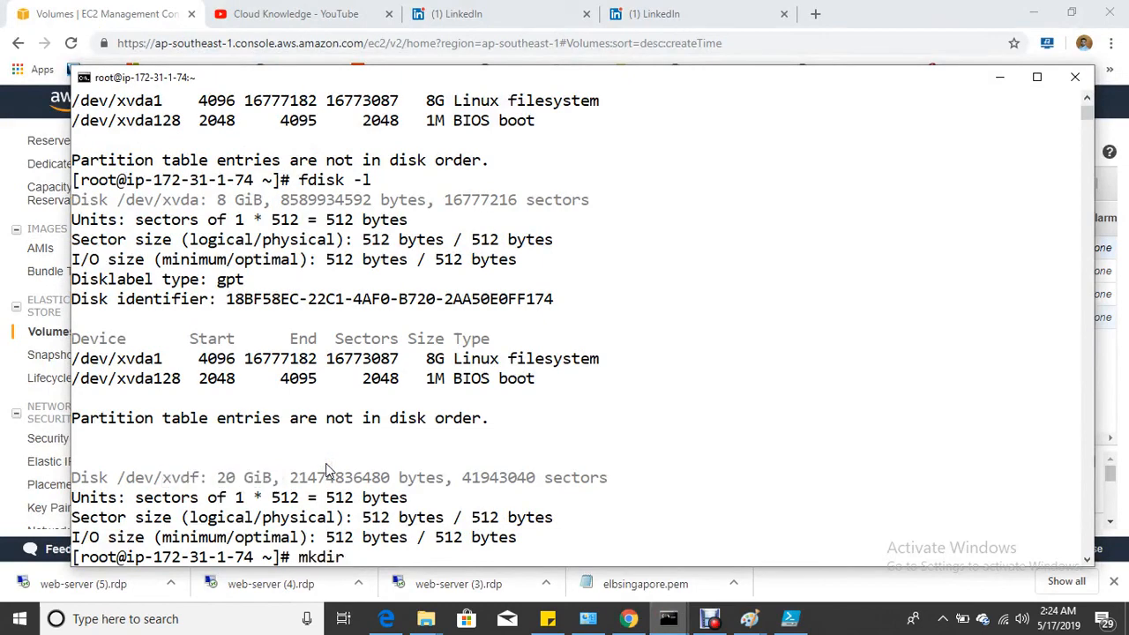
text(/newdelhi)
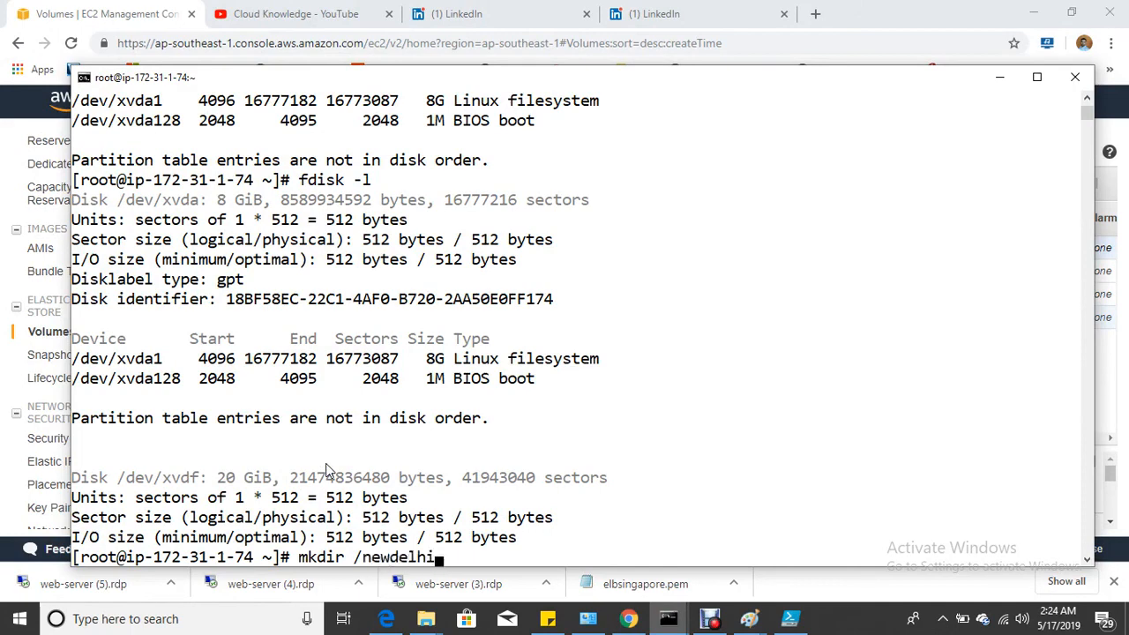
key(Return)
key(Return)
key(Return)
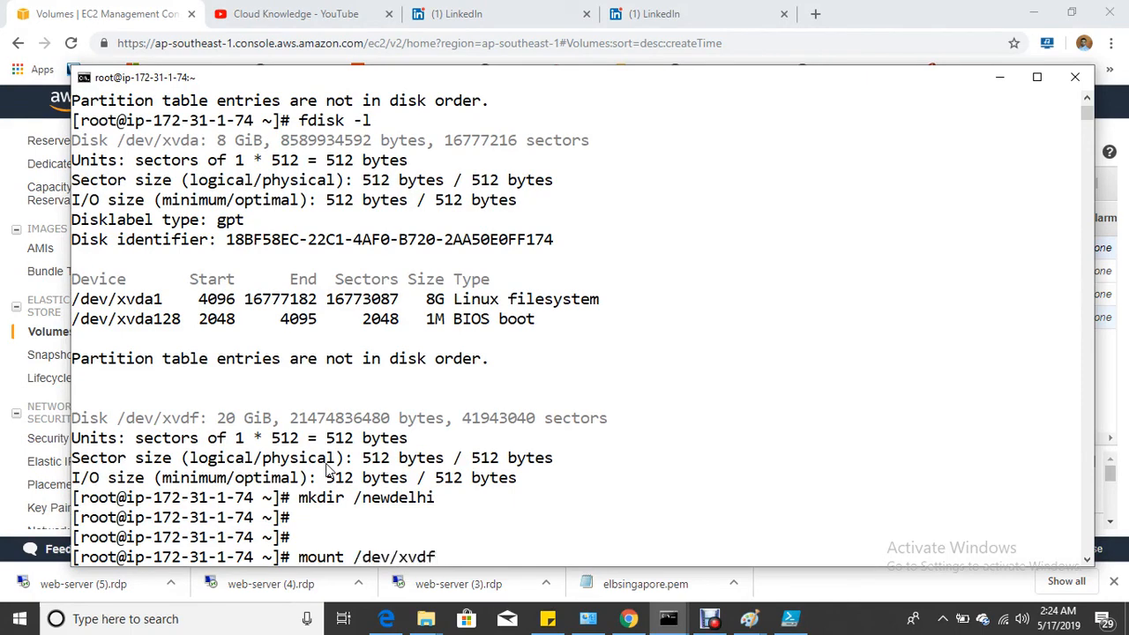
text(mount /dev/xvdf /newdelhi/)
key(Return)
key(Return)
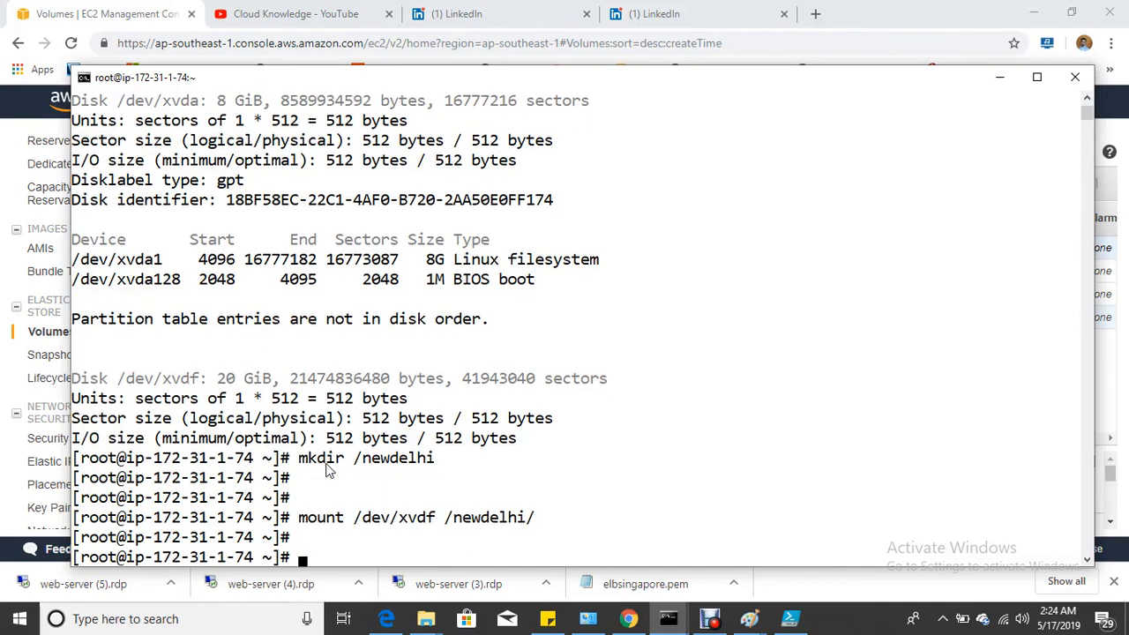
Run df -h to examine the /newdelhi mount, and minimize the terminal
text(df -h)
key(Return)
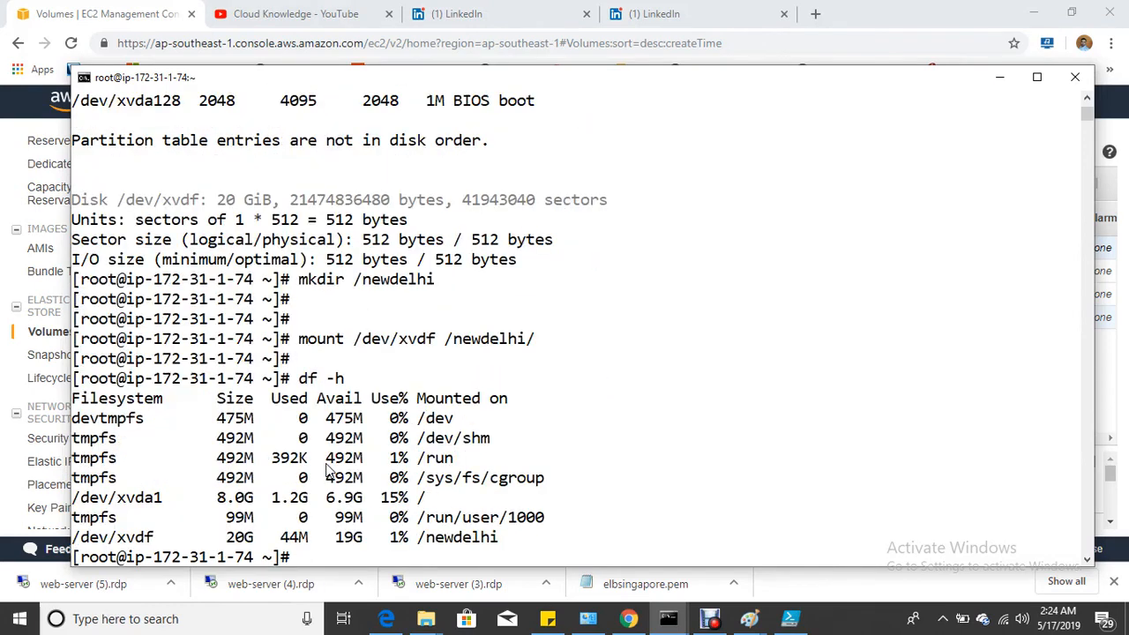
drag(218, 537, 508, 538)
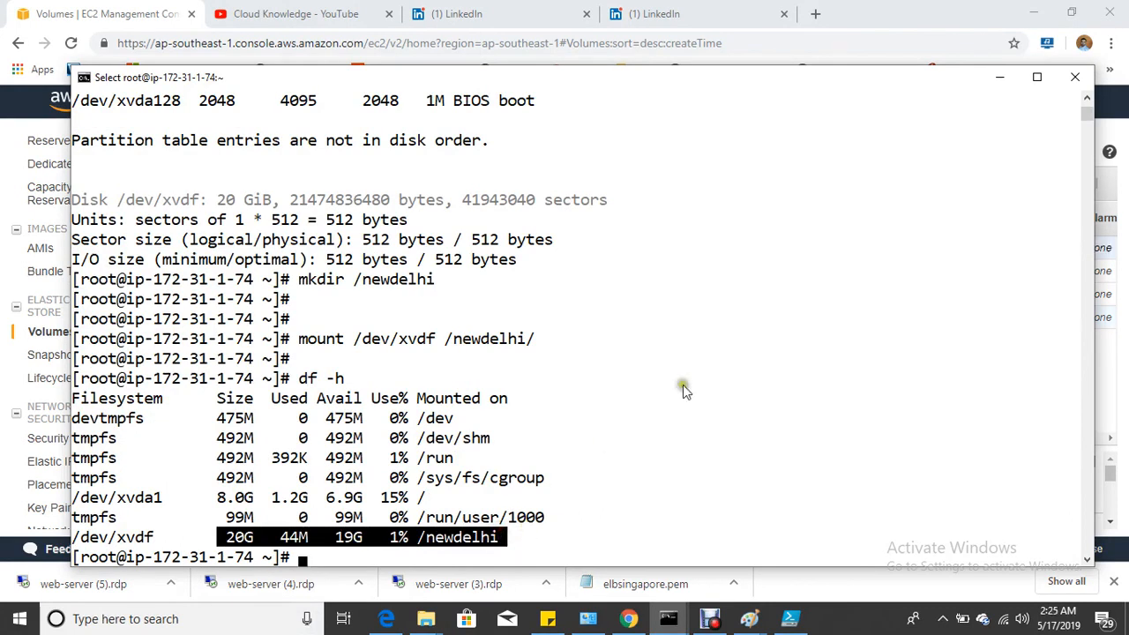
click(1000, 77)
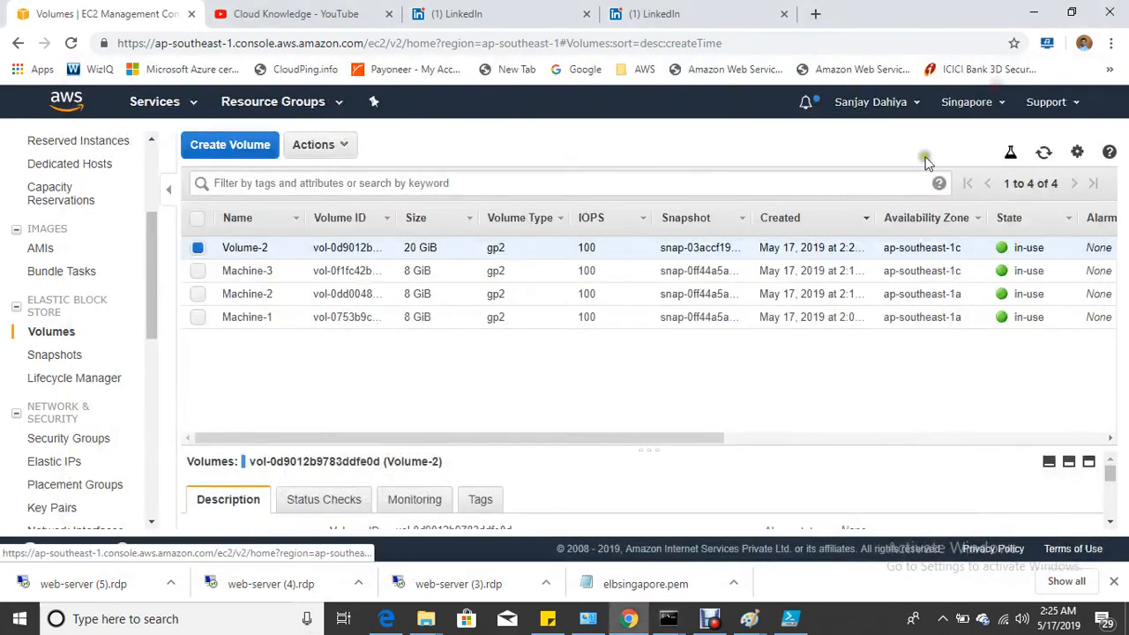
click(713, 619)
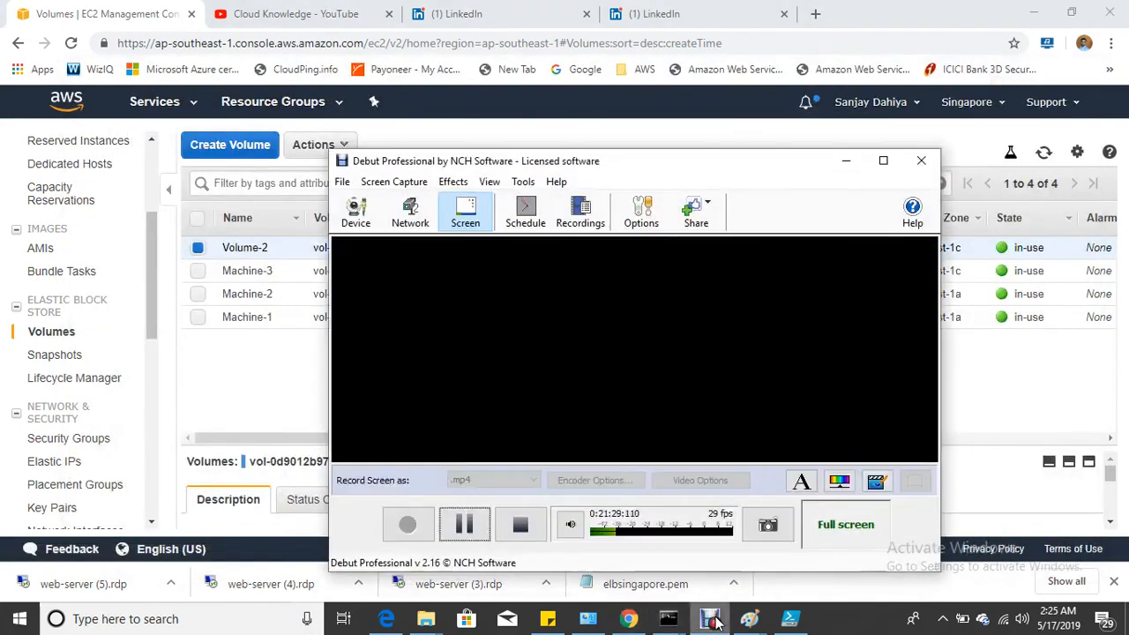
click(712, 619)
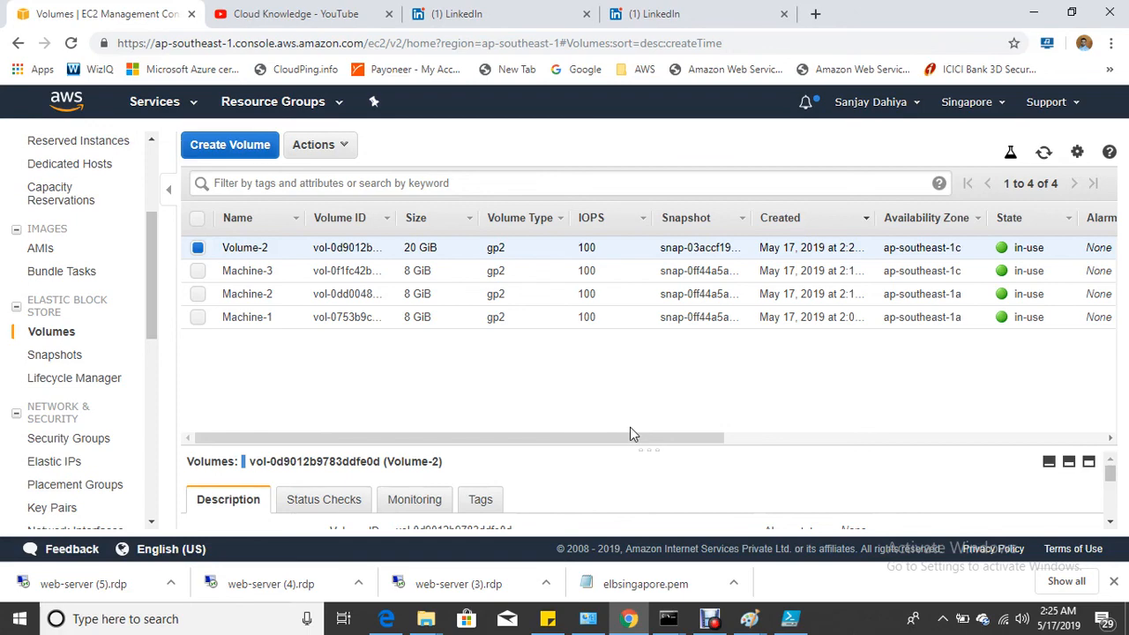
mouse_move(715, 624)
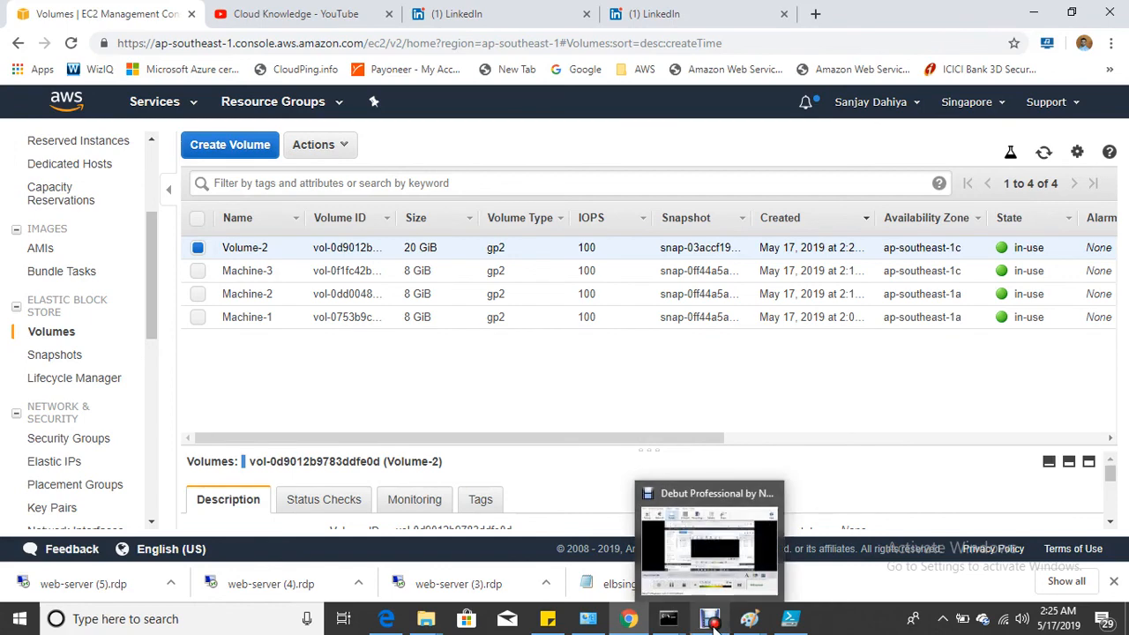
click(715, 621)
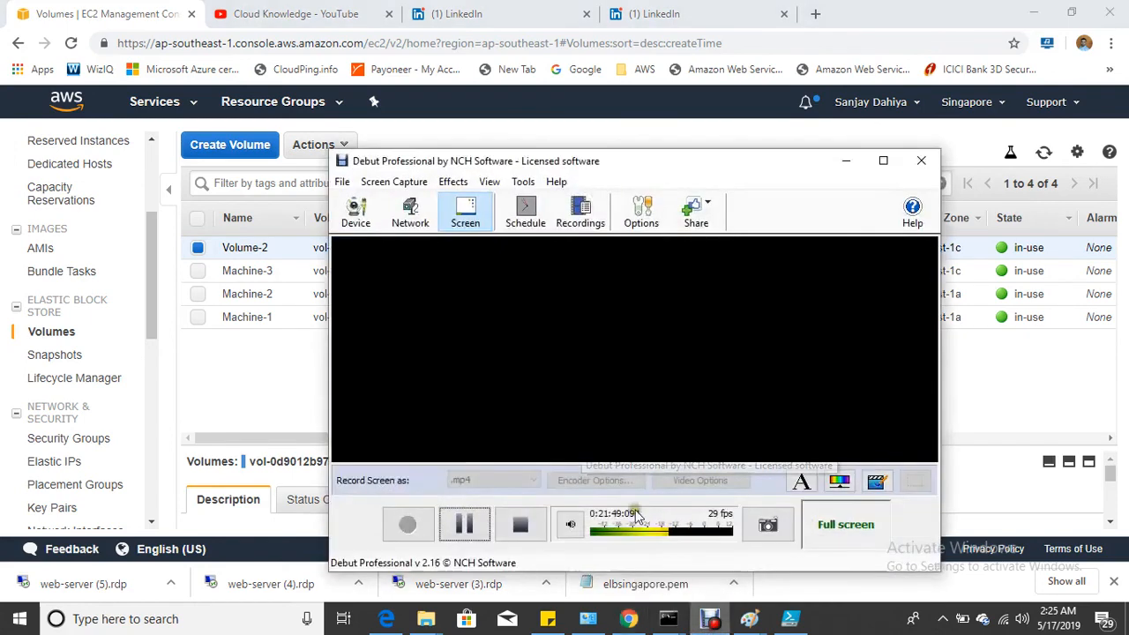